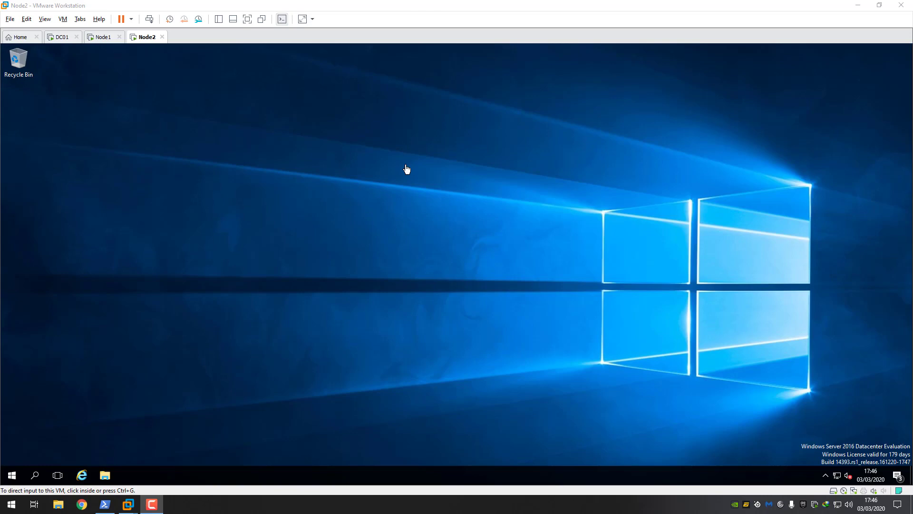
# - Switch between the Node1 and Node2 tabs, wake Node2's desktop, then return to Node1
pyautogui.click(102, 37)
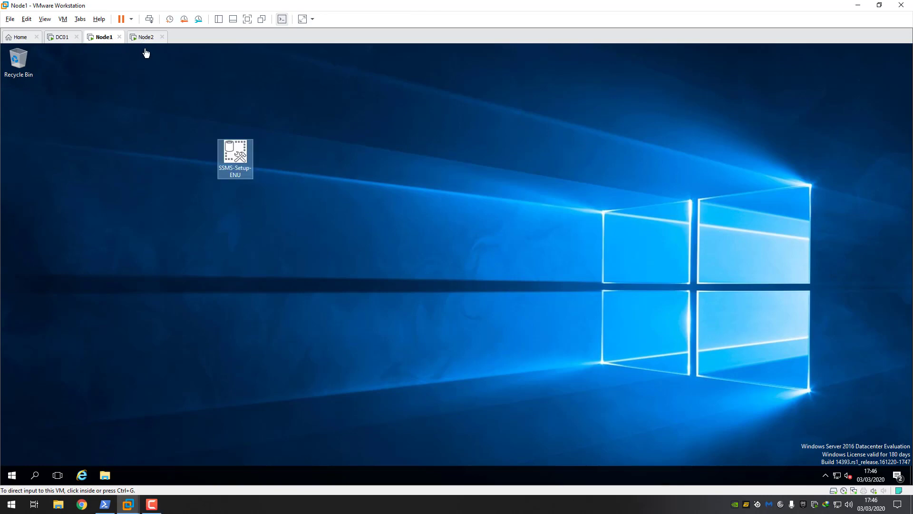
pyautogui.click(146, 38)
pyautogui.click(107, 40)
pyautogui.click(141, 40)
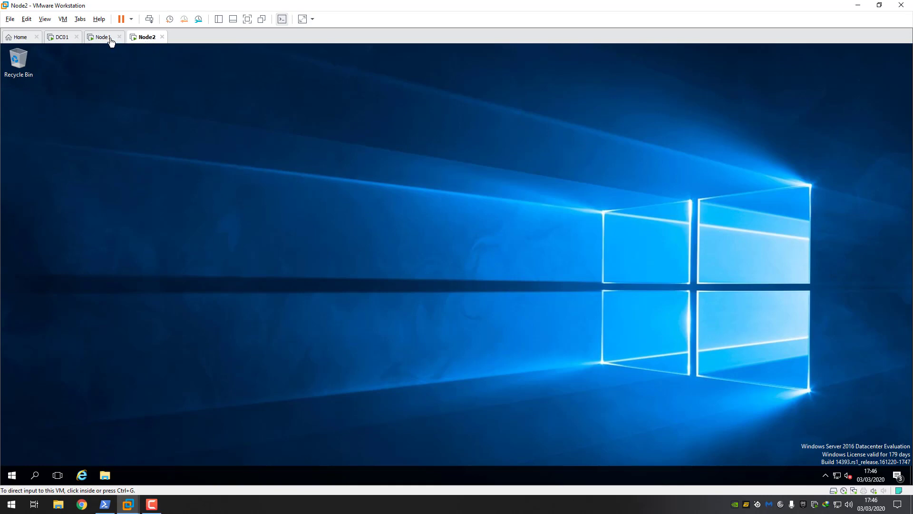
pyautogui.click(109, 40)
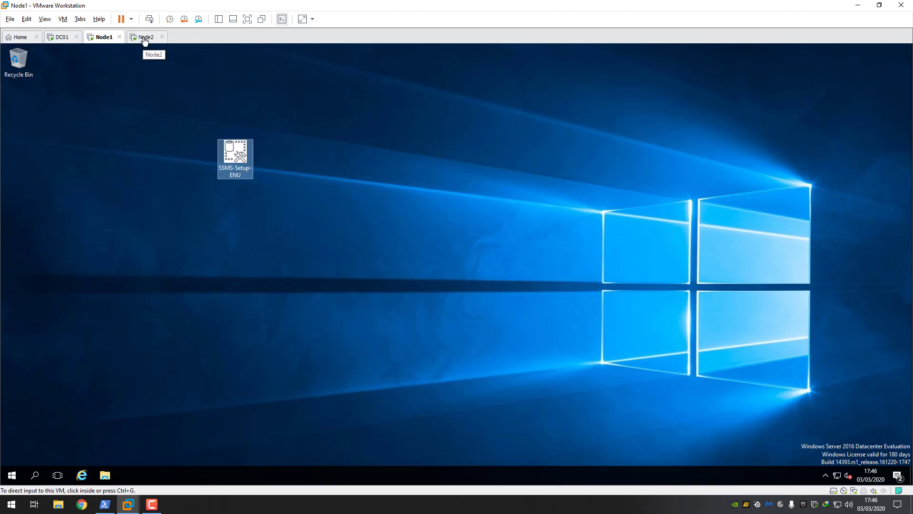
pyautogui.click(145, 40)
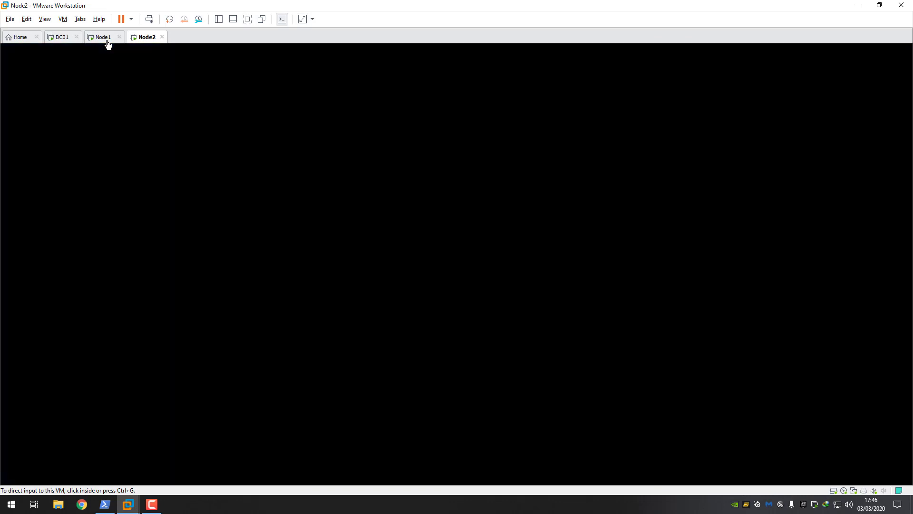
pyautogui.click(222, 135)
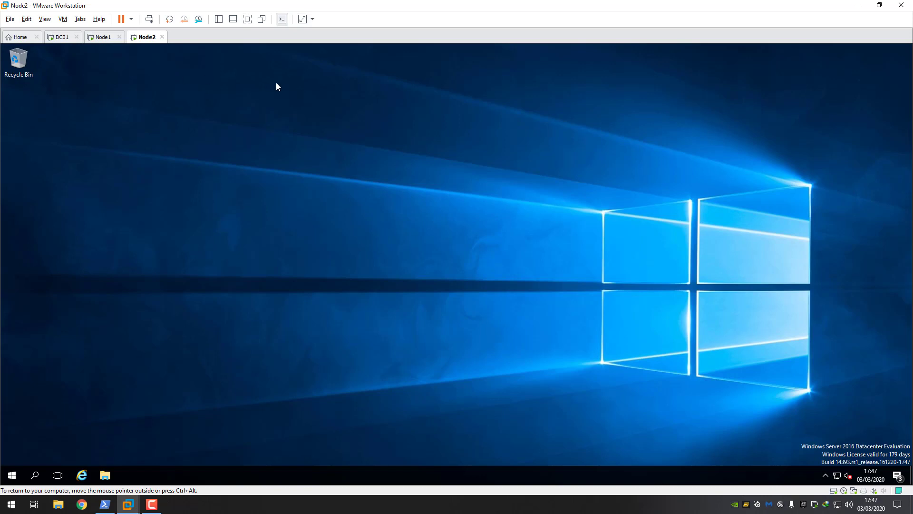
pyautogui.click(102, 38)
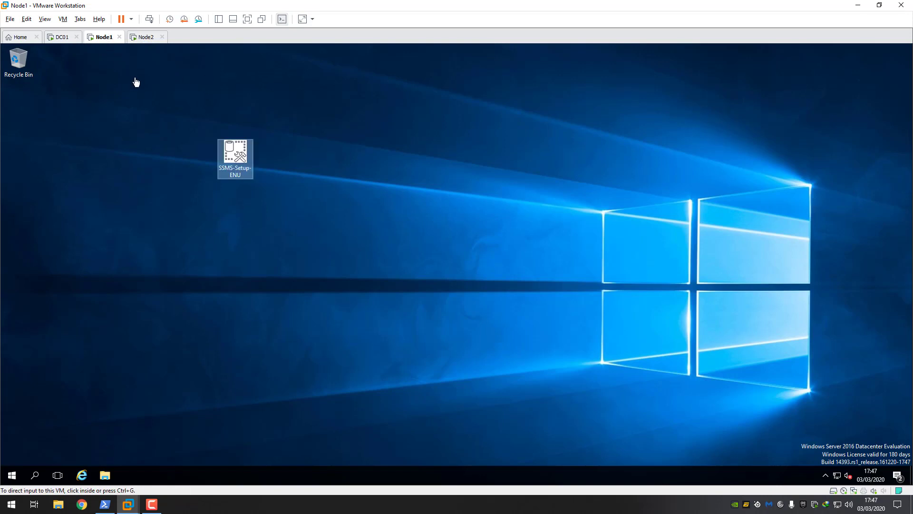
# - Run SQL Server setup from DVD Drive (D:) via This PC and show the Installation options
pyautogui.click(105, 475)
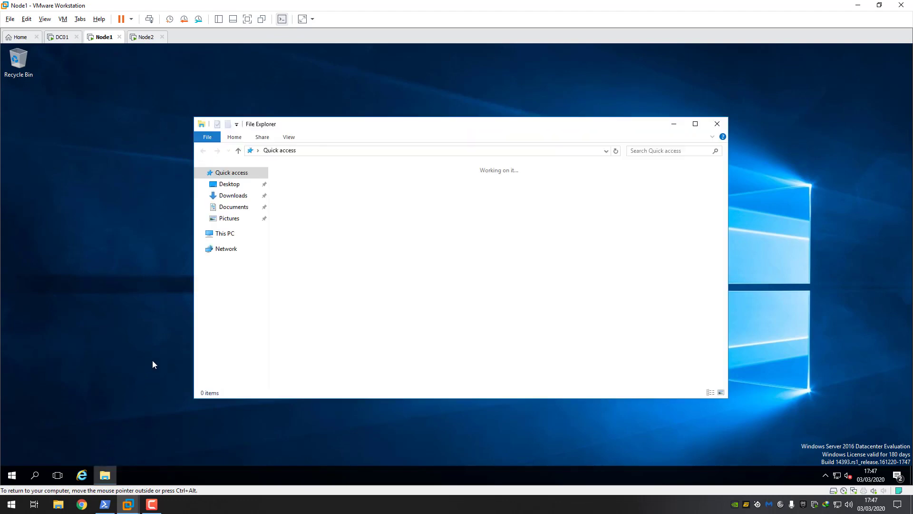
pyautogui.click(224, 233)
pyautogui.click(458, 253)
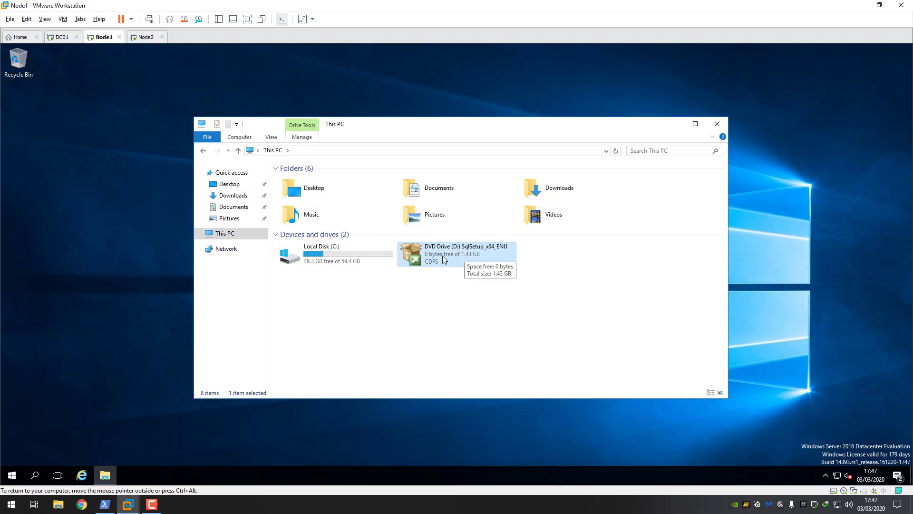
pyautogui.doubleClick(445, 257)
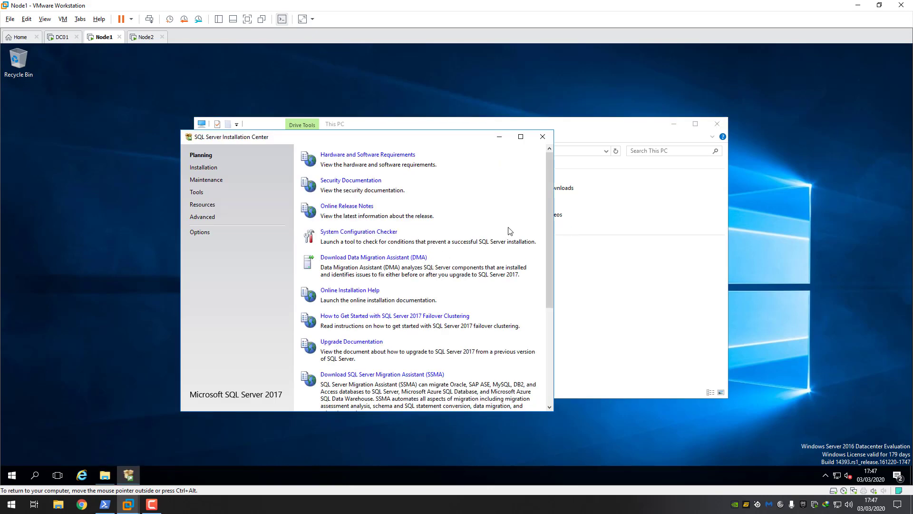
pyautogui.moveTo(549, 218); pyautogui.dragTo(538, 242)
pyautogui.click(203, 167)
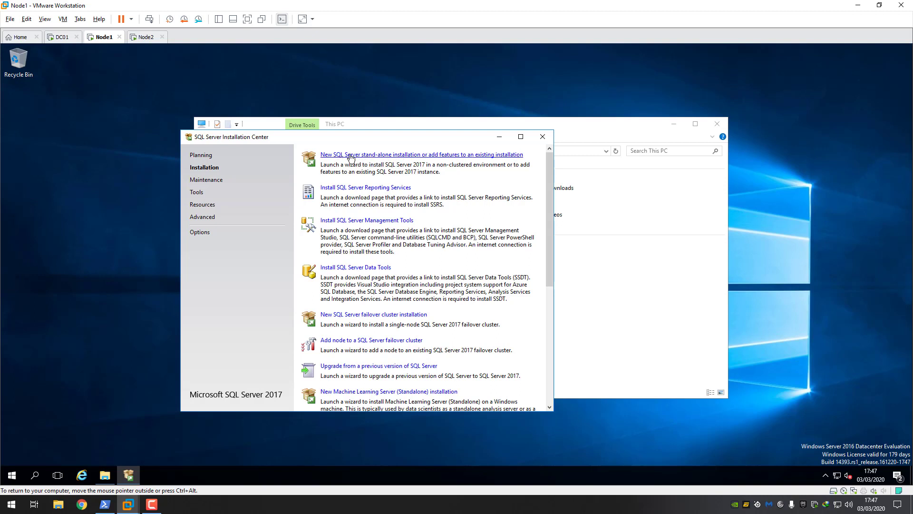
# - Start a new stand-alone installation with the Developer edition and accept the license terms
pyautogui.click(371, 156)
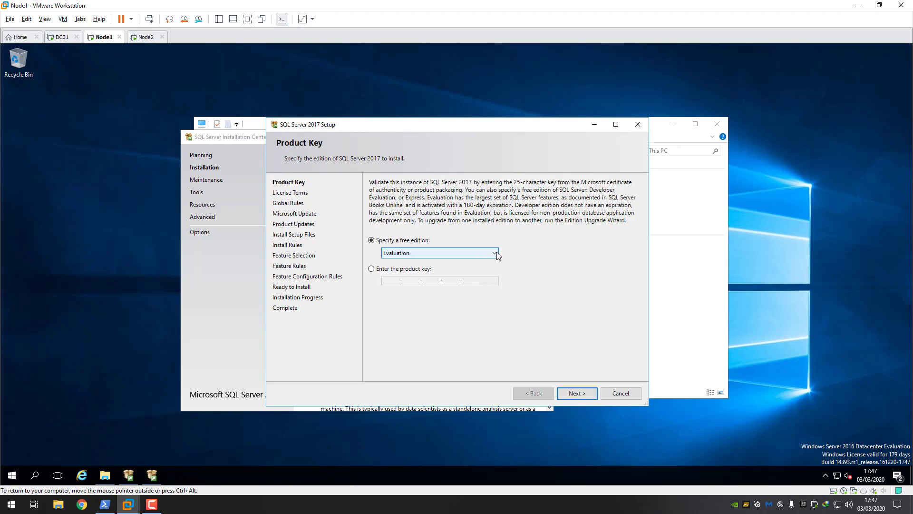
pyautogui.click(494, 254)
pyautogui.click(408, 270)
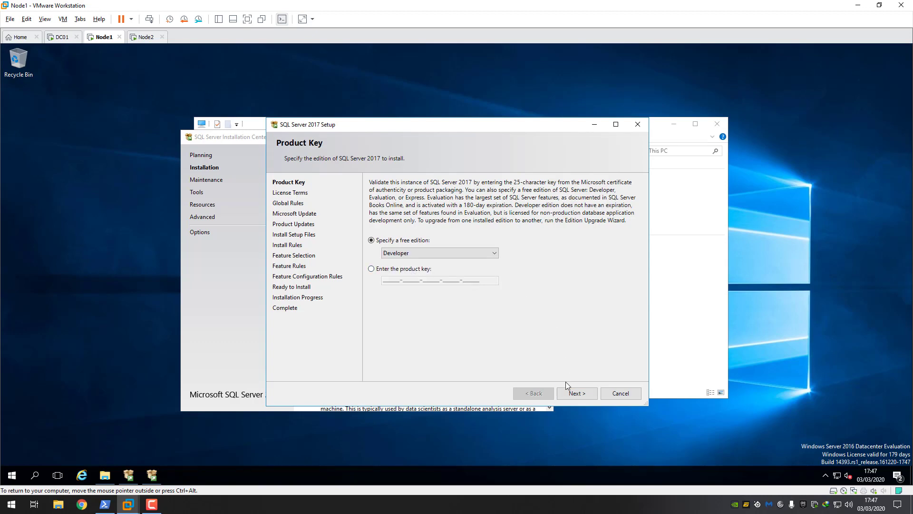
pyautogui.click(577, 393)
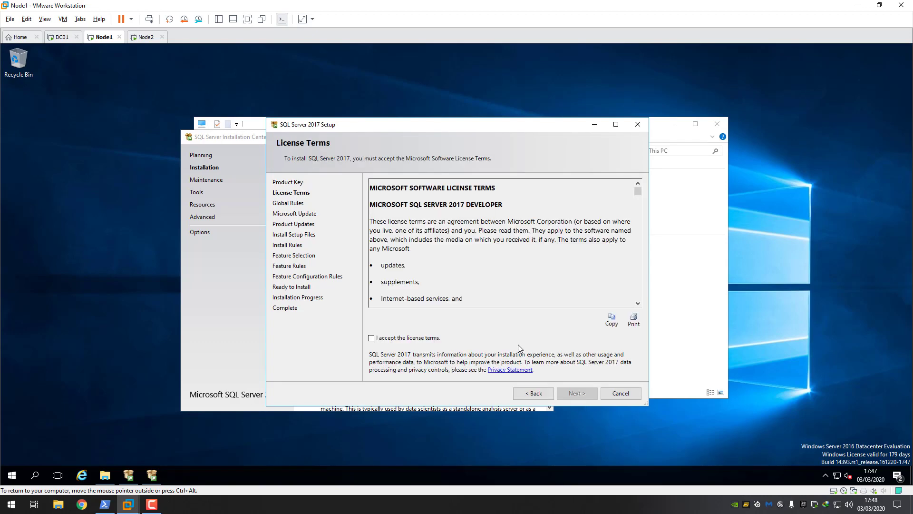
pyautogui.click(372, 338)
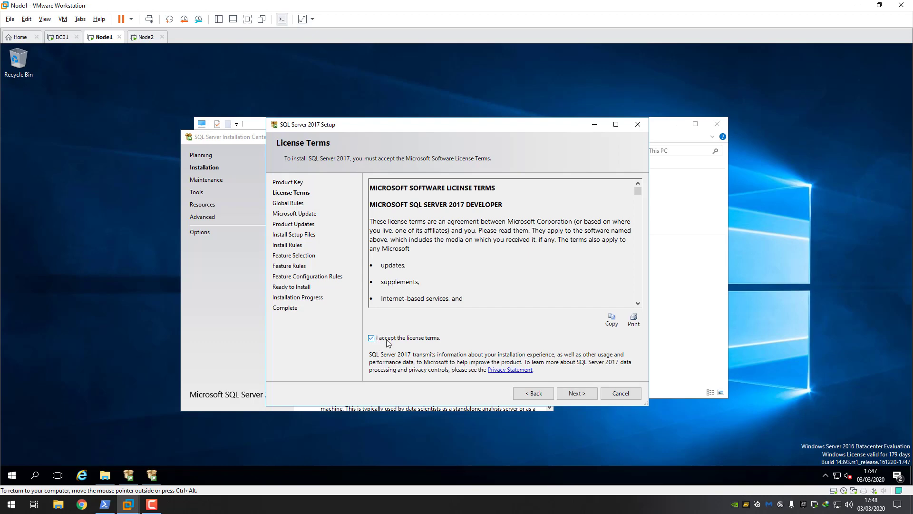
pyautogui.click(577, 394)
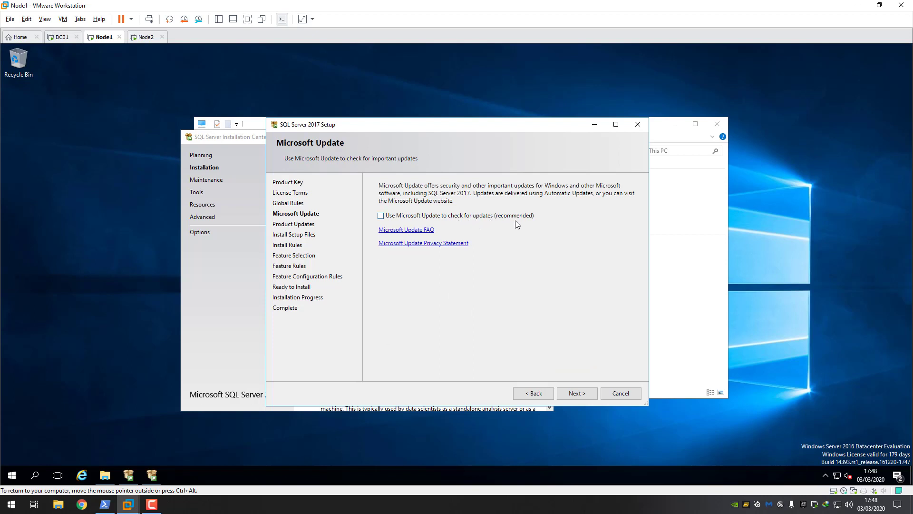
pyautogui.click(578, 394)
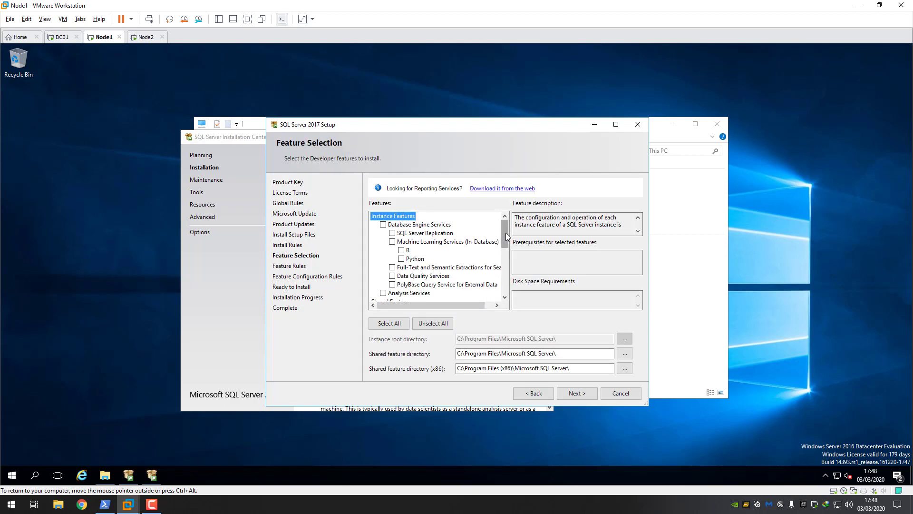
# - Select the Database Engine Services and Replication features and continue to Instance Configuration
pyautogui.moveTo(506, 245); pyautogui.dragTo(507, 222)
pyautogui.click(383, 224)
pyautogui.click(393, 234)
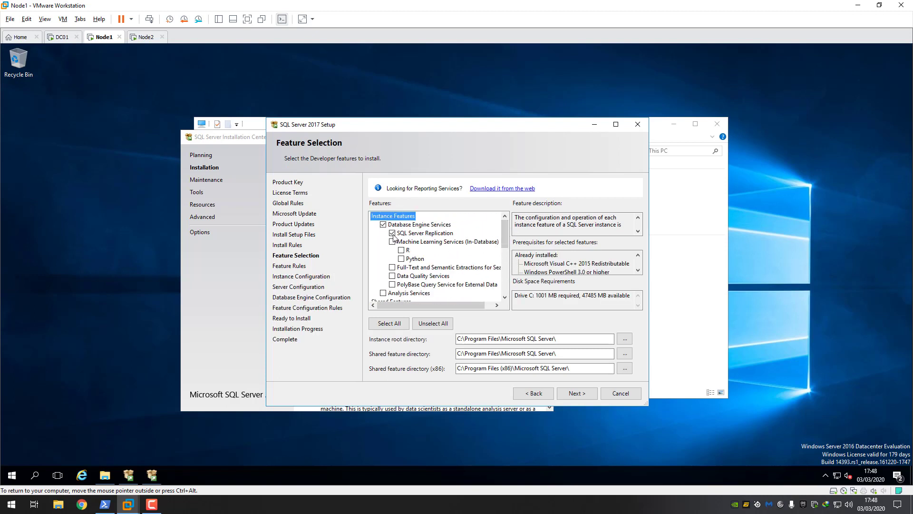
pyautogui.moveTo(506, 240)
pyautogui.mouseDown()
pyautogui.moveTo(500, 290)
pyautogui.moveTo(508, 236)
pyautogui.mouseUp()
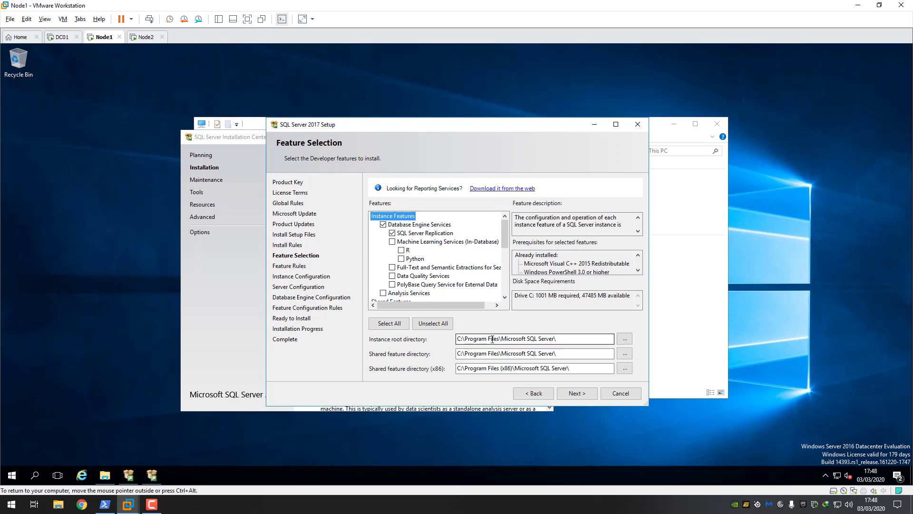
pyautogui.click(580, 395)
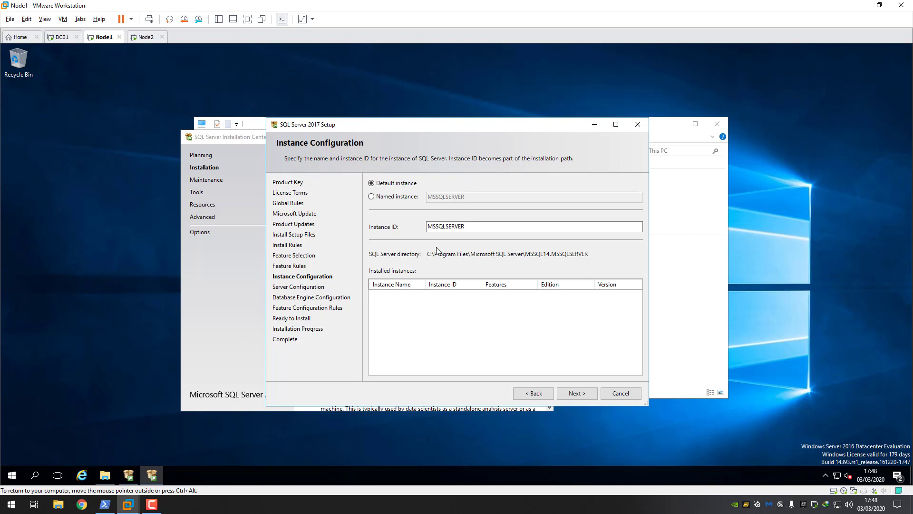
# - Keep the default MSSQLSERVER instance and run SQL Server Agent as svc-sql with its password
pyautogui.click(439, 228)
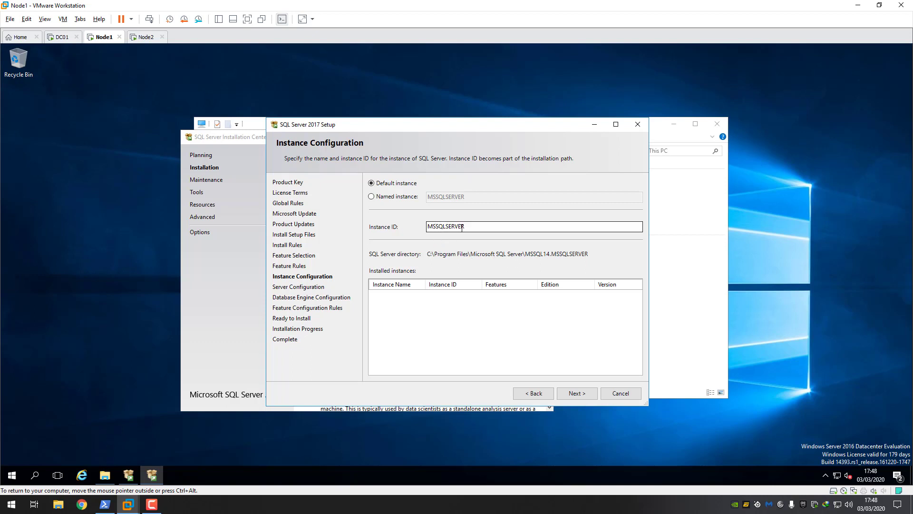
pyautogui.click(582, 394)
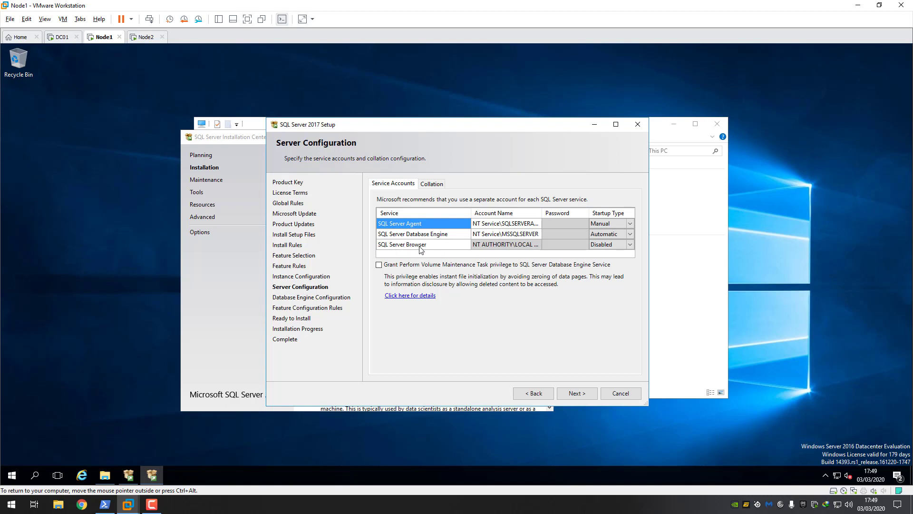
pyautogui.click(538, 224)
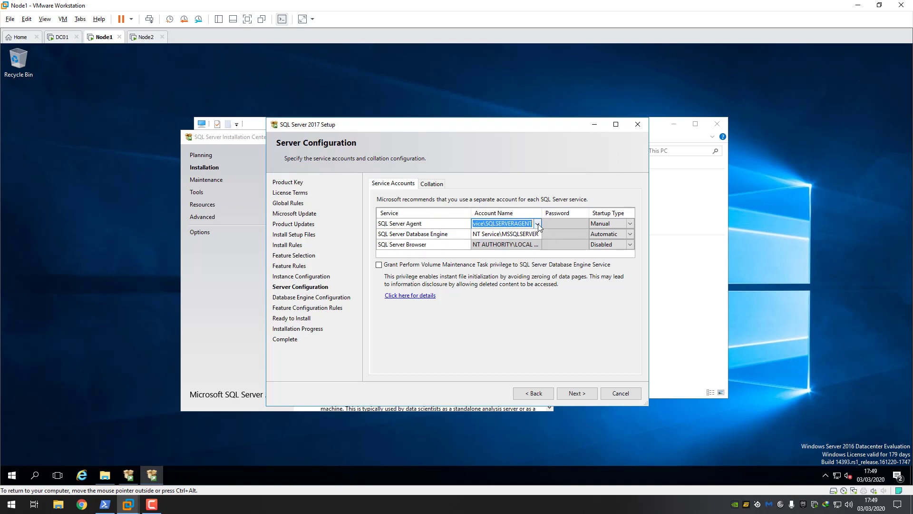
pyautogui.click(538, 224)
pyautogui.click(501, 244)
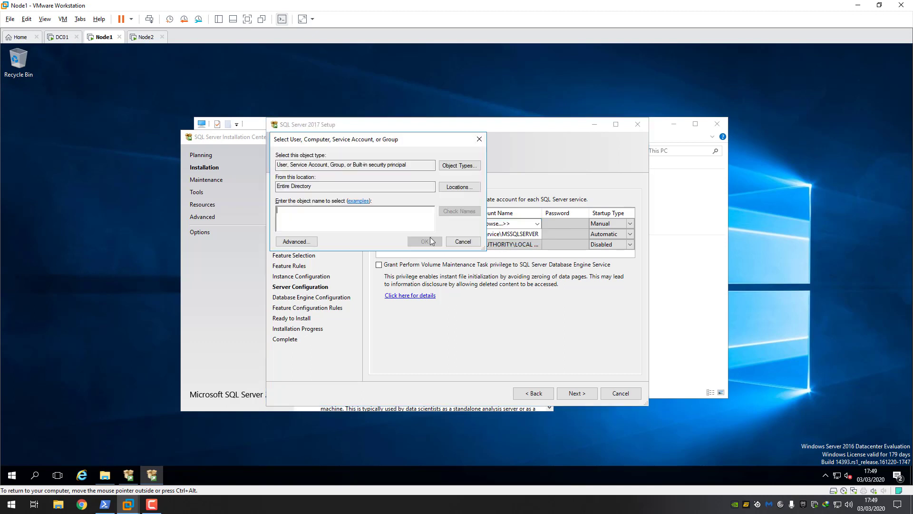
pyautogui.write('sv')
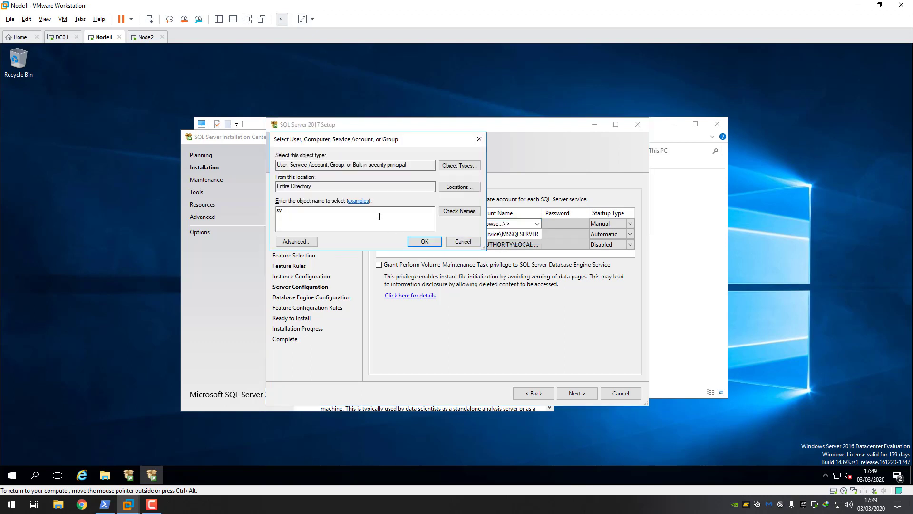
pyautogui.write('c-sql')
pyautogui.click(470, 212)
pyautogui.click(428, 242)
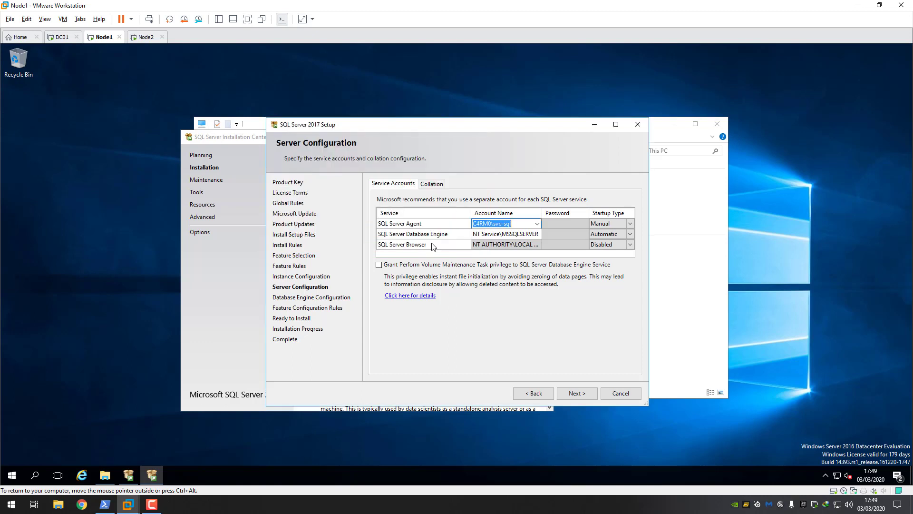
pyautogui.click(535, 234)
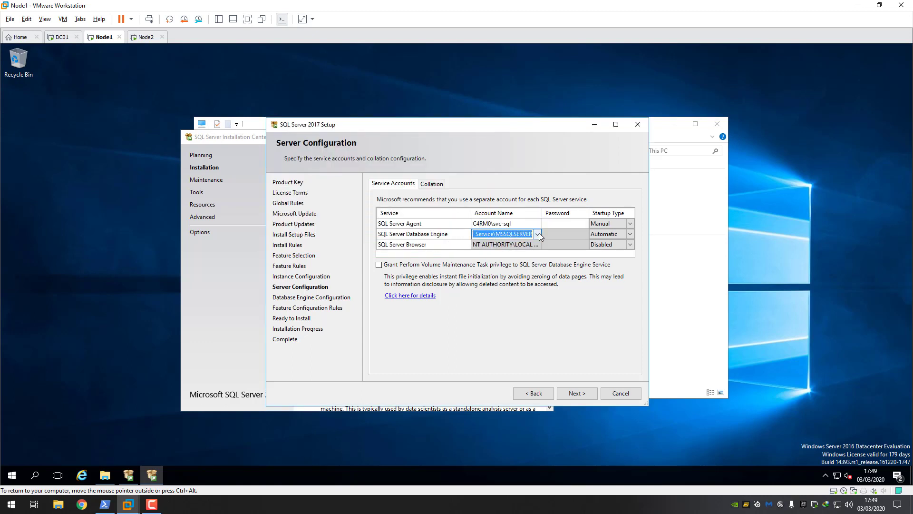
pyautogui.click(557, 222)
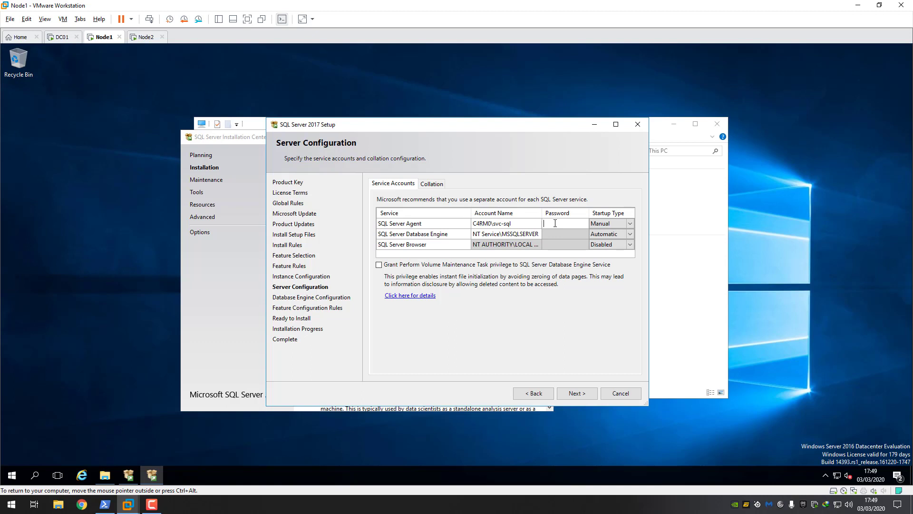
pyautogui.write('P@ssw0rd')
# - Set the Database Engine service account to svc-sql and enter its password
pyautogui.click(534, 236)
pyautogui.click(539, 235)
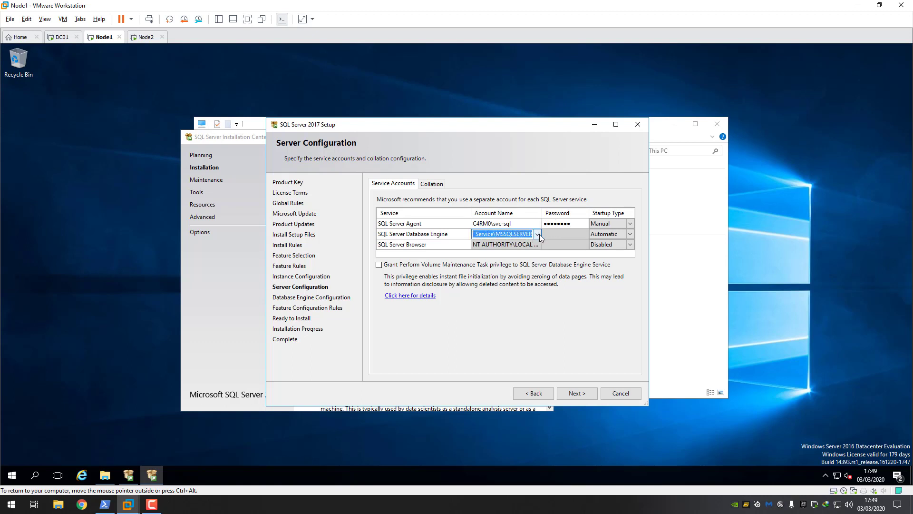
pyautogui.click(537, 234)
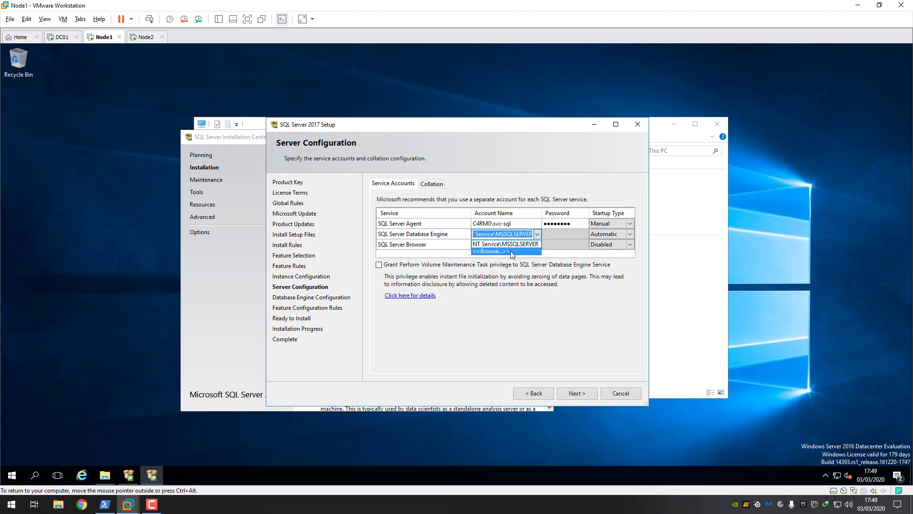
pyautogui.click(495, 251)
pyautogui.write('svc')
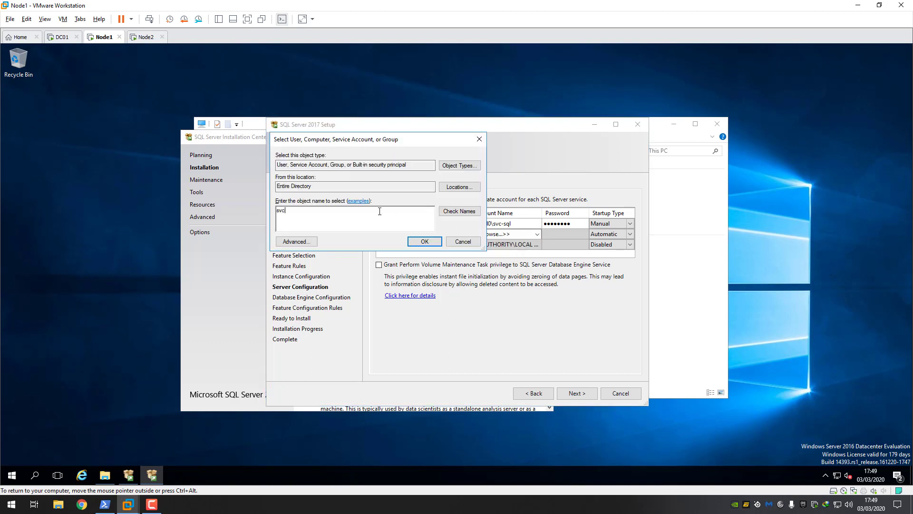
pyautogui.write('-sql')
pyautogui.click(459, 210)
pyautogui.click(424, 241)
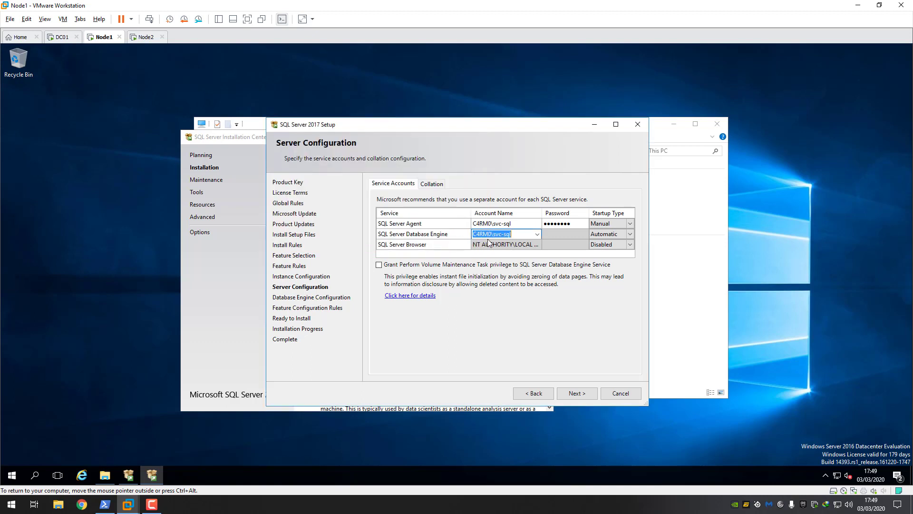
pyautogui.click(559, 233)
pyautogui.write('•••••••')
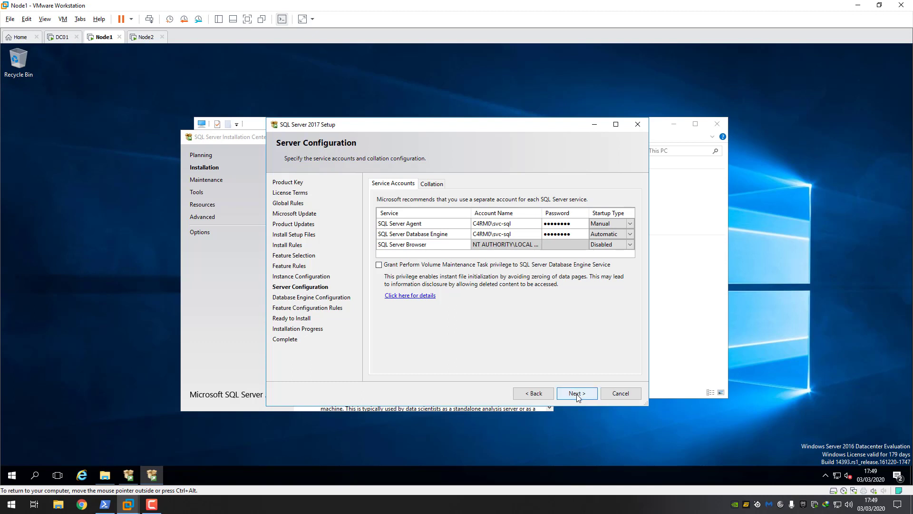
# - Customize the collation to Latin1_General_100 with kana-sensitivity, giving Latin1_General_100_CI_AS_KS
pyautogui.click(432, 185)
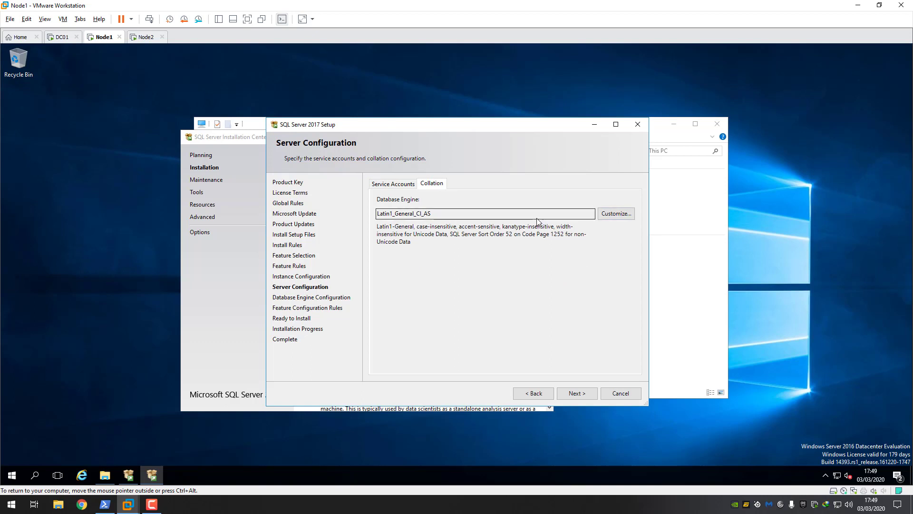
pyautogui.click(611, 214)
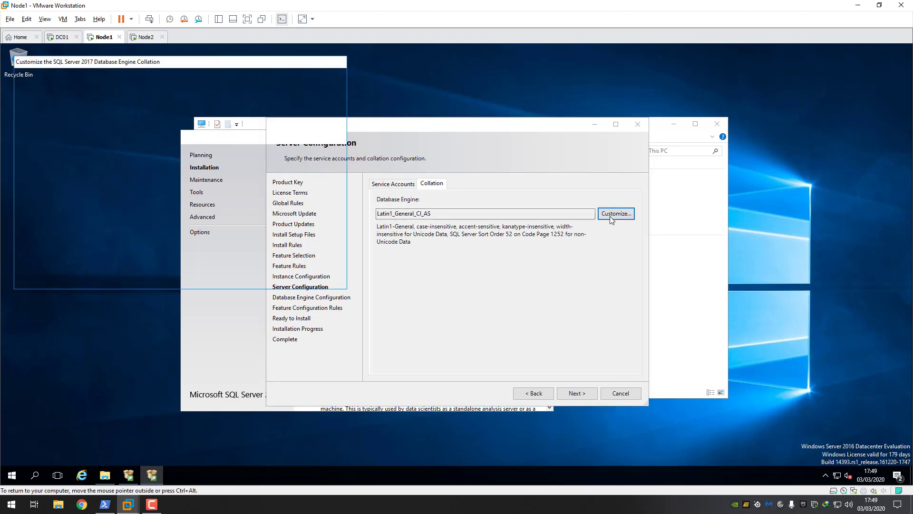
pyautogui.moveTo(220, 67); pyautogui.dragTo(348, 132)
pyautogui.click(468, 169)
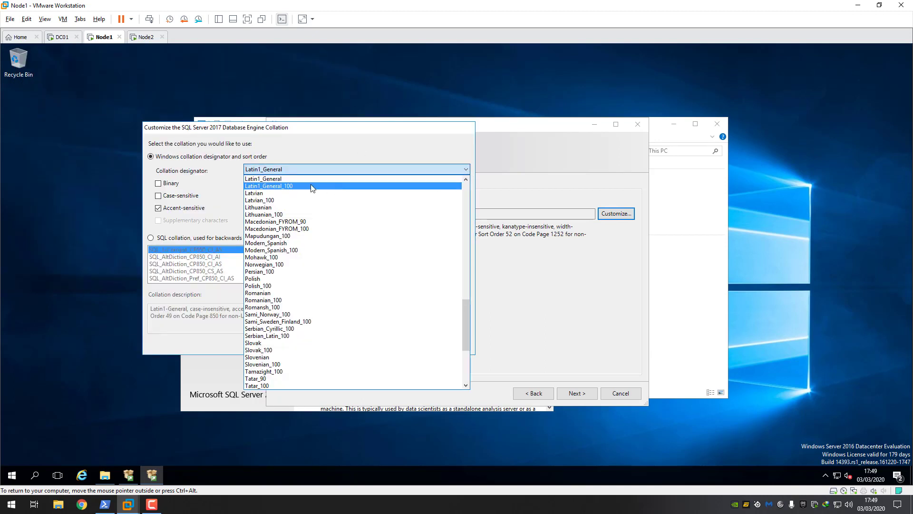
pyautogui.click(288, 188)
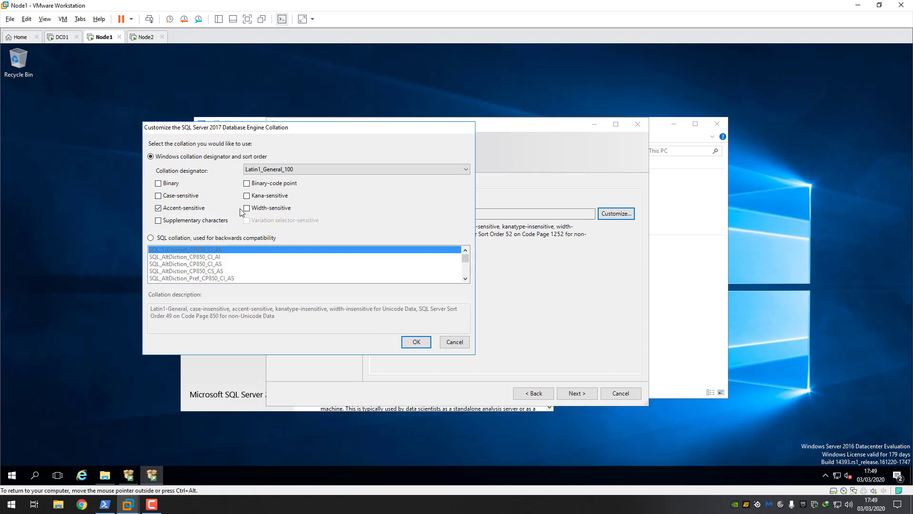
pyautogui.click(248, 197)
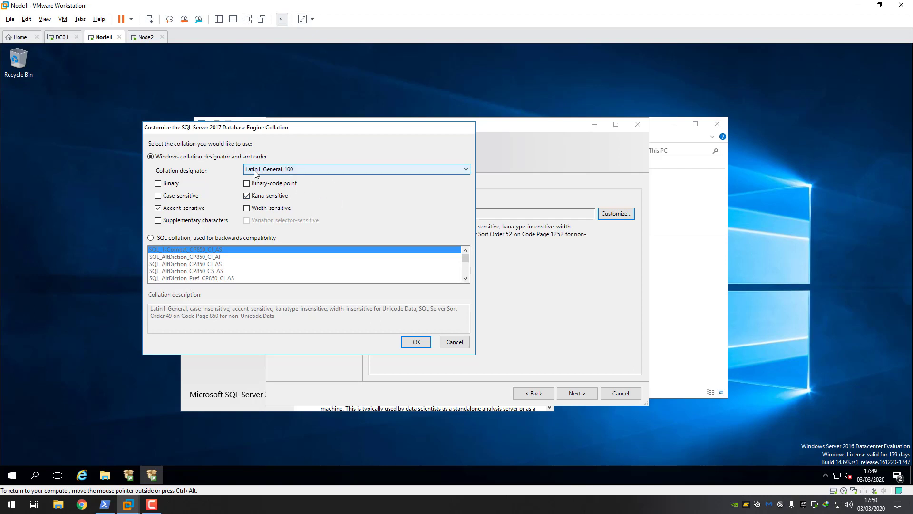
pyautogui.click(416, 343)
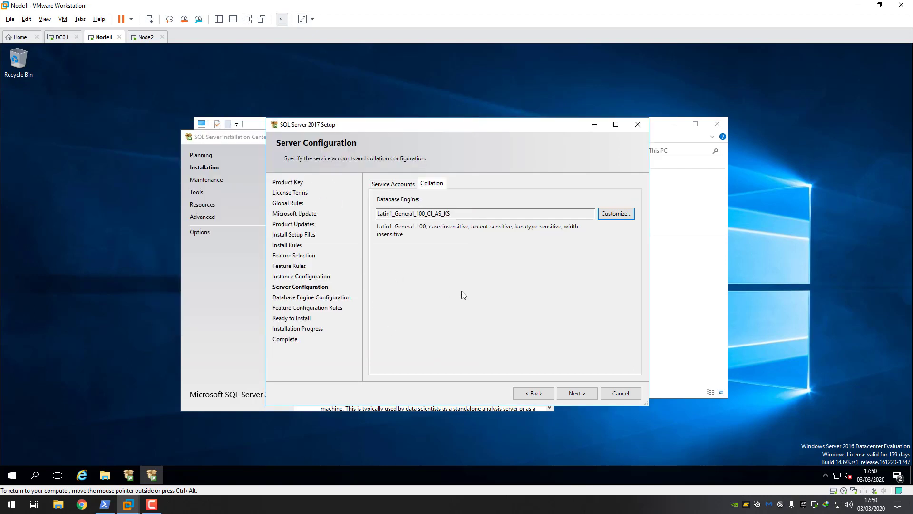
# - Add the SQL_Admins group as a Database Engine administrator
pyautogui.click(577, 393)
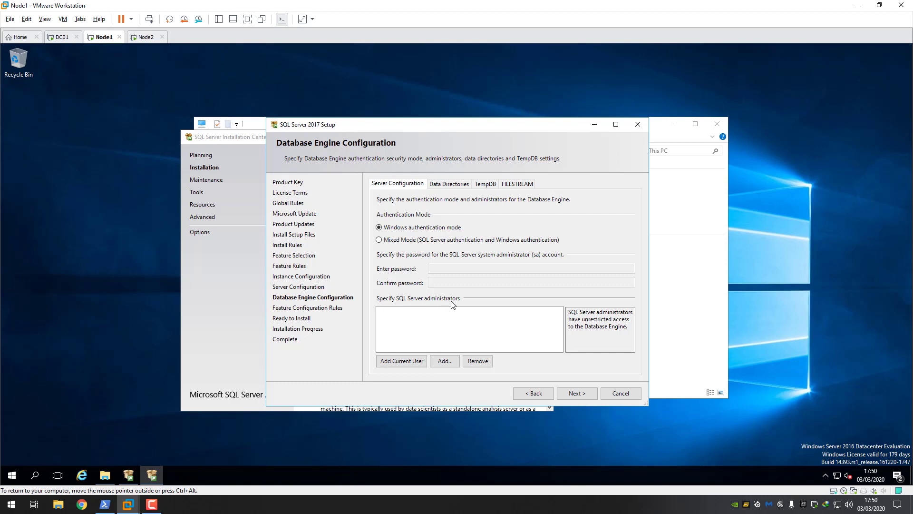
pyautogui.click(446, 361)
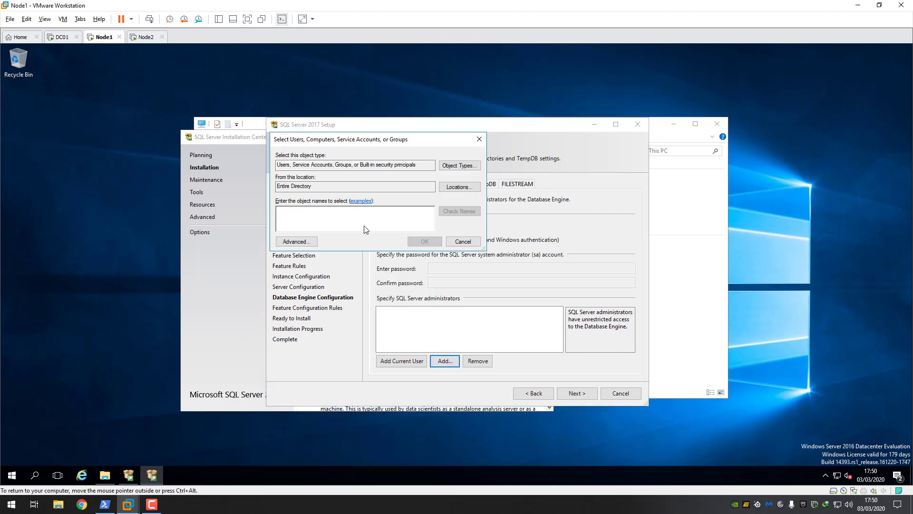
pyautogui.write('sw')
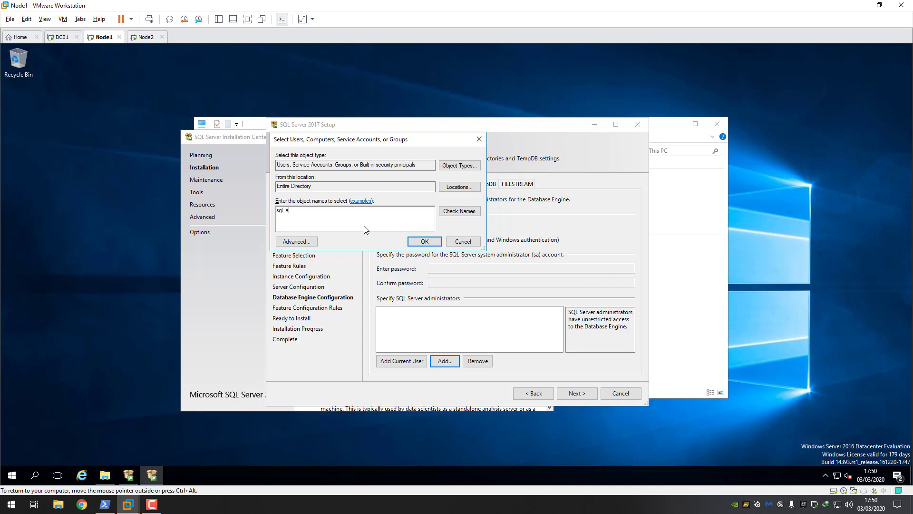
pyautogui.write('l_admins')
pyautogui.click(467, 214)
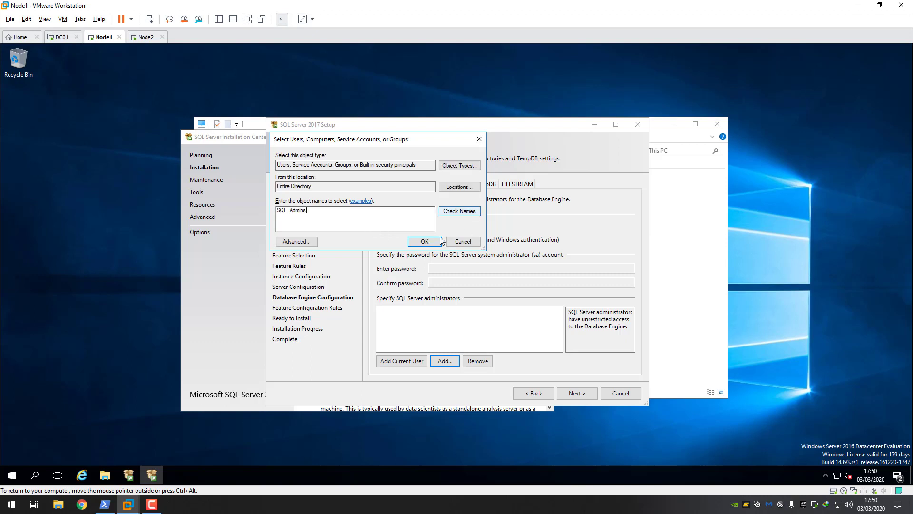
pyautogui.click(428, 241)
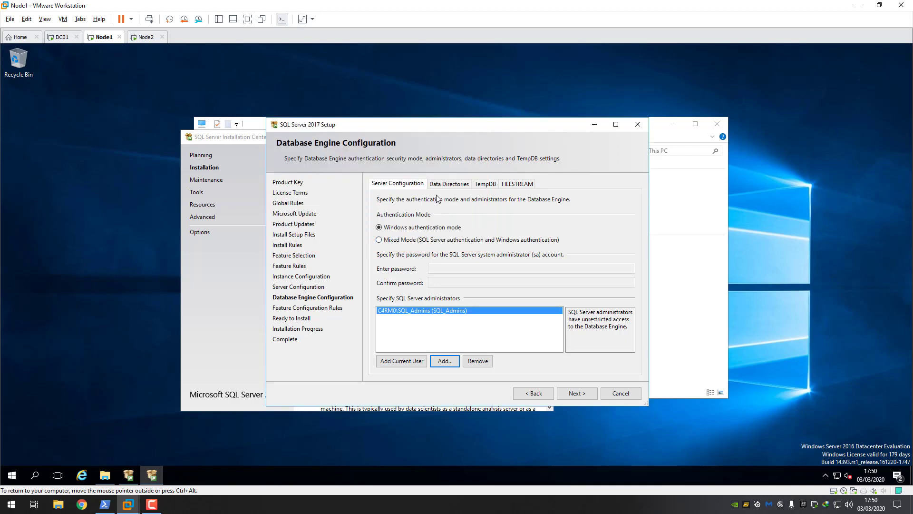
pyautogui.click(451, 185)
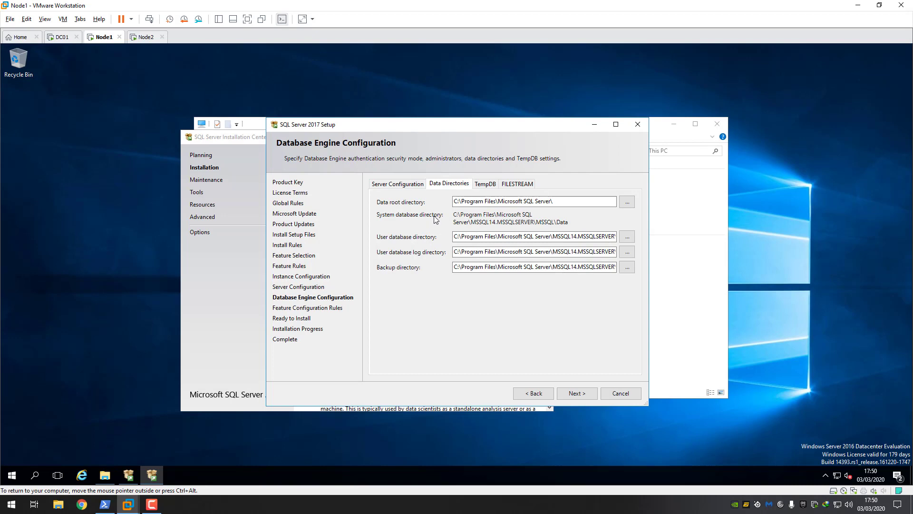
pyautogui.click(402, 186)
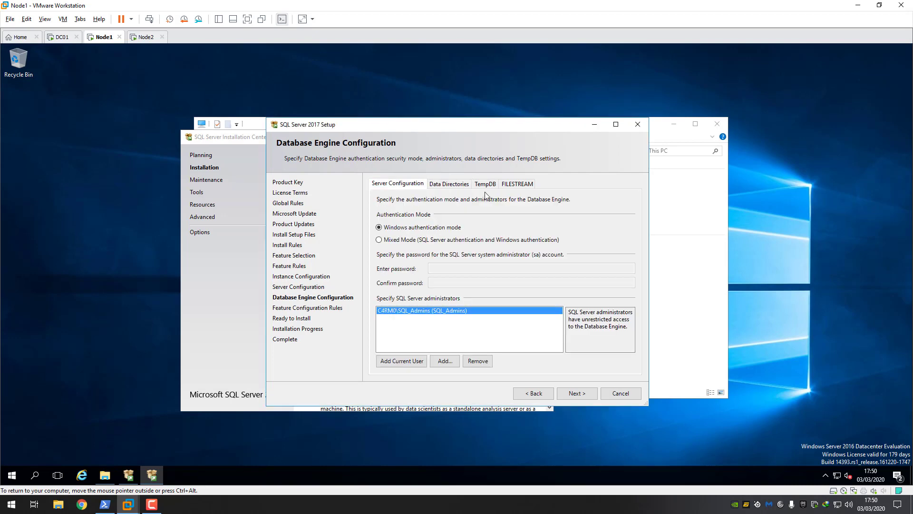
# - Review the Ready to Install summary and start the SQL Server installation
pyautogui.click(578, 394)
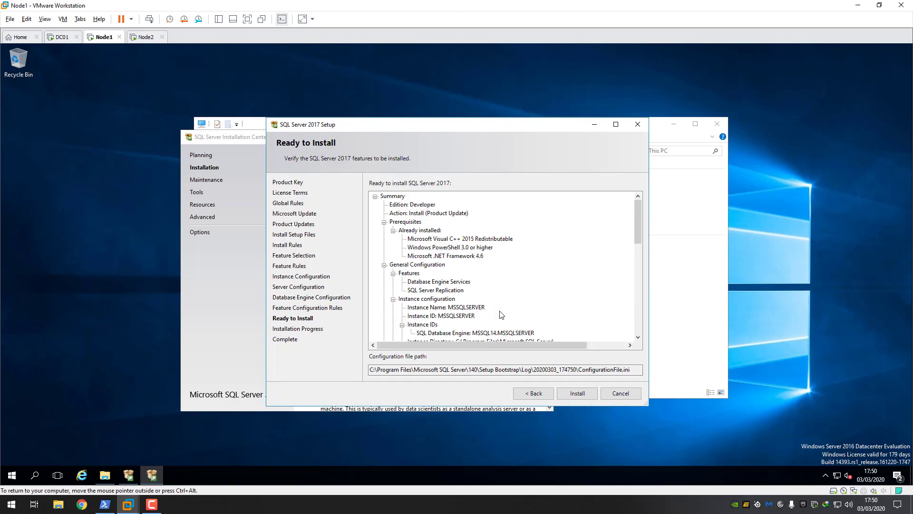
pyautogui.moveTo(637, 241); pyautogui.dragTo(638, 314)
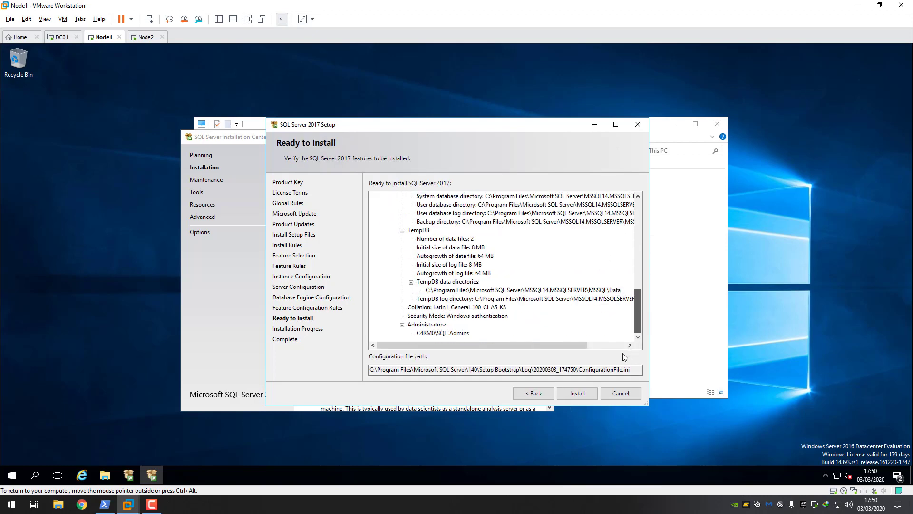
pyautogui.click(578, 394)
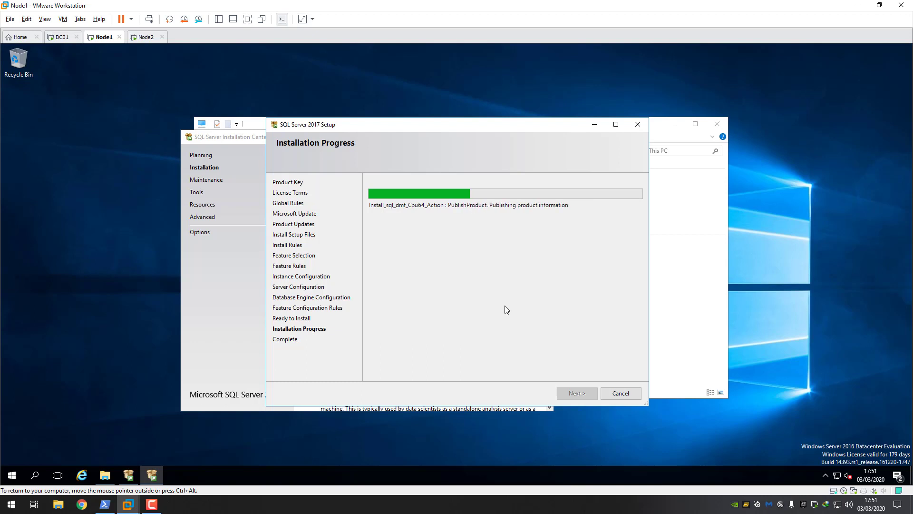
# - Wait for installation to finish and scroll the feature list to confirm each succeeded
pyautogui.click(154, 506)
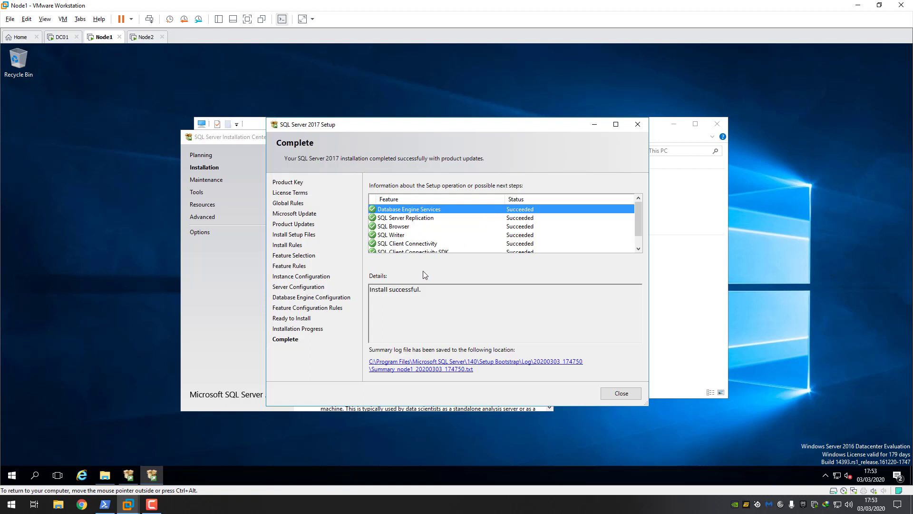
pyautogui.moveTo(640, 221); pyautogui.dragTo(580, 220)
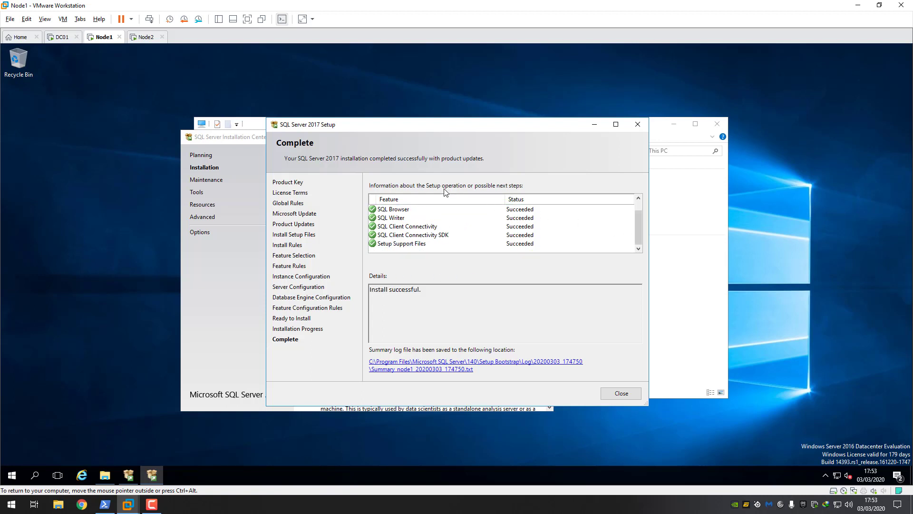
pyautogui.moveTo(637, 230)
pyautogui.mouseDown()
pyautogui.moveTo(639, 220)
pyautogui.moveTo(635, 236)
pyautogui.moveTo(633, 207)
pyautogui.moveTo(636, 240)
pyautogui.mouseUp()
# - Close the finished Setup wizards on Node1 and Node2 plus Node2's Installation Center, returning to Node1
pyautogui.click(626, 396)
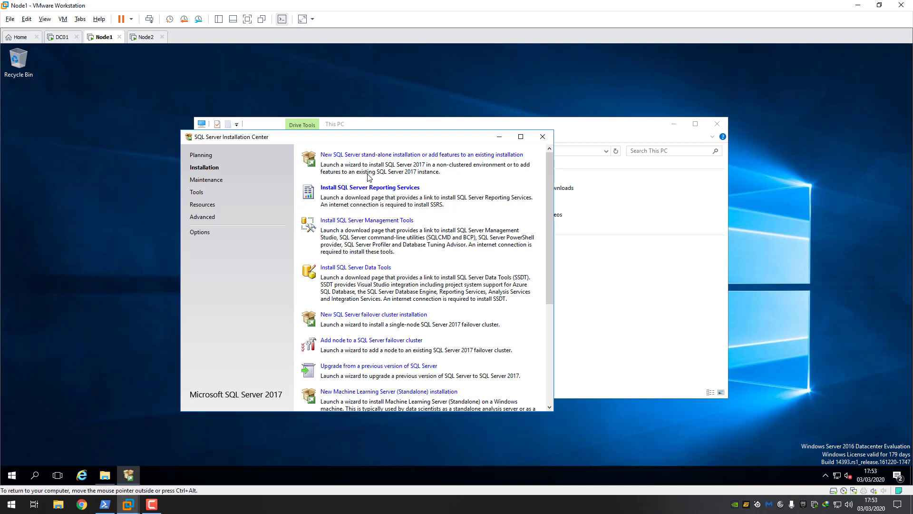
pyautogui.click(344, 187)
pyautogui.click(151, 506)
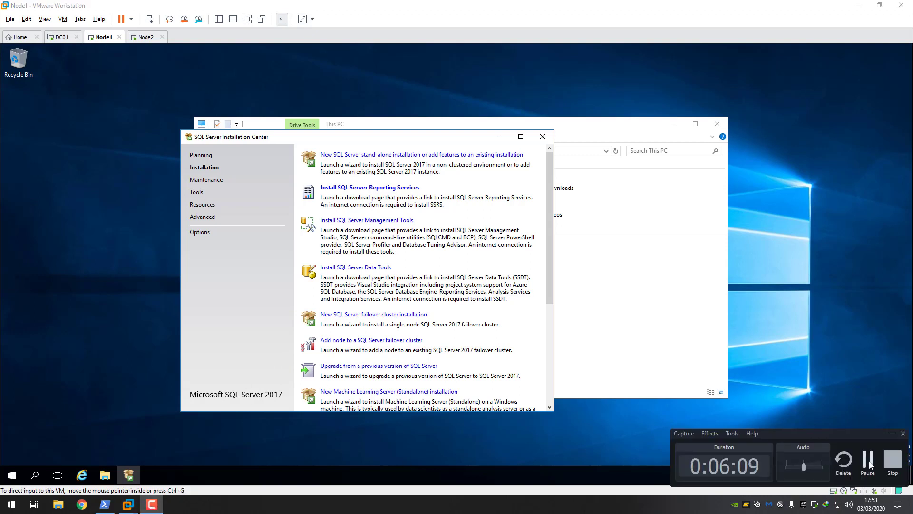
pyautogui.click(857, 463)
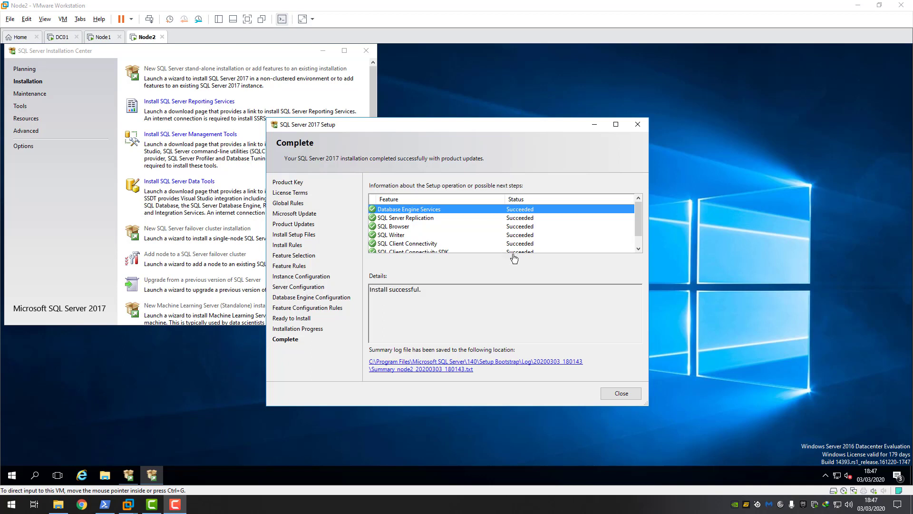
pyautogui.click(620, 394)
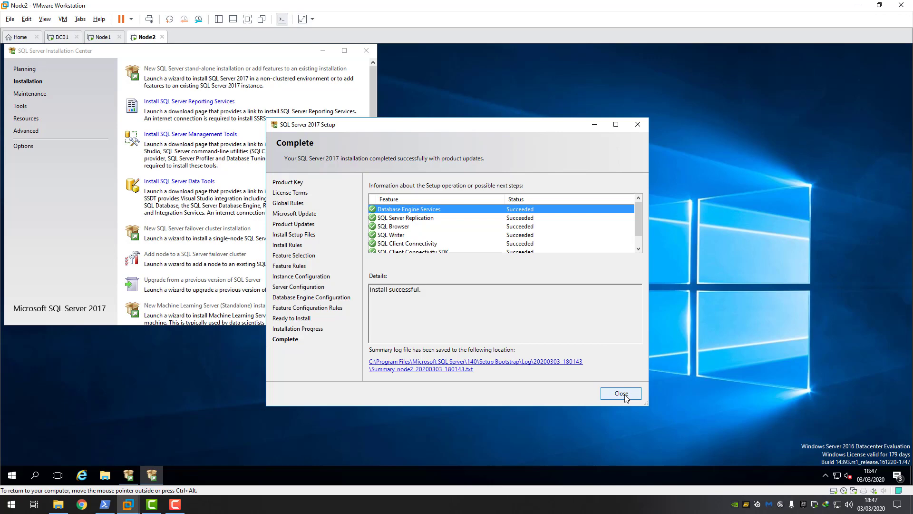
pyautogui.click(622, 394)
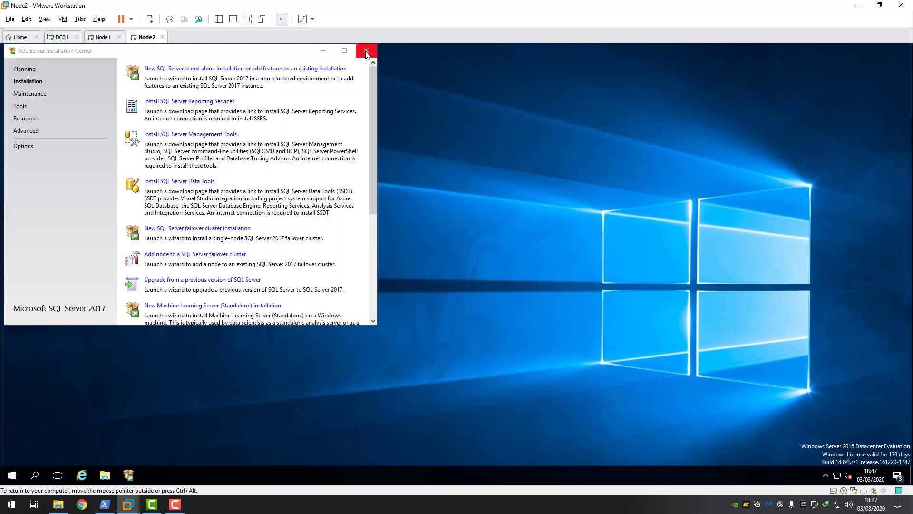
pyautogui.click(366, 51)
pyautogui.click(108, 37)
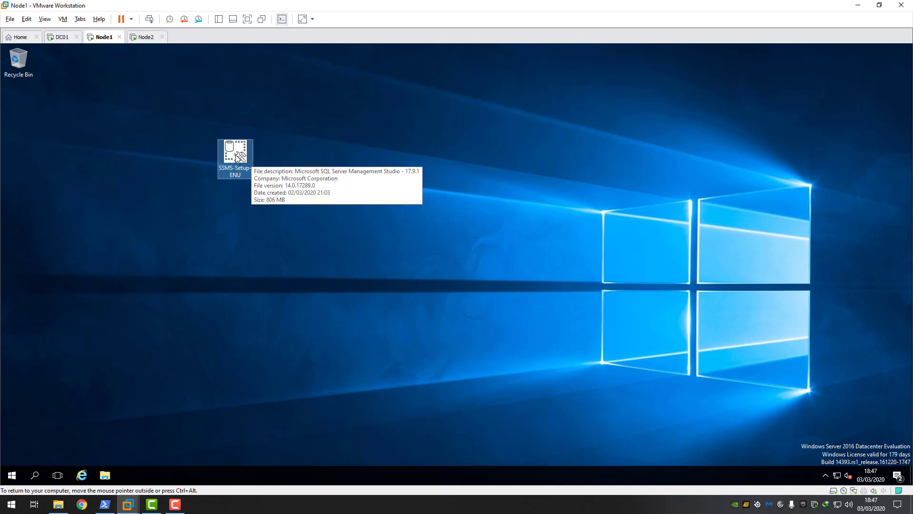
# - Install SQL Server Management Studio 17.9.1 from SSMS-Setup-ENU and dismiss the completed setup
pyautogui.doubleClick(238, 157)
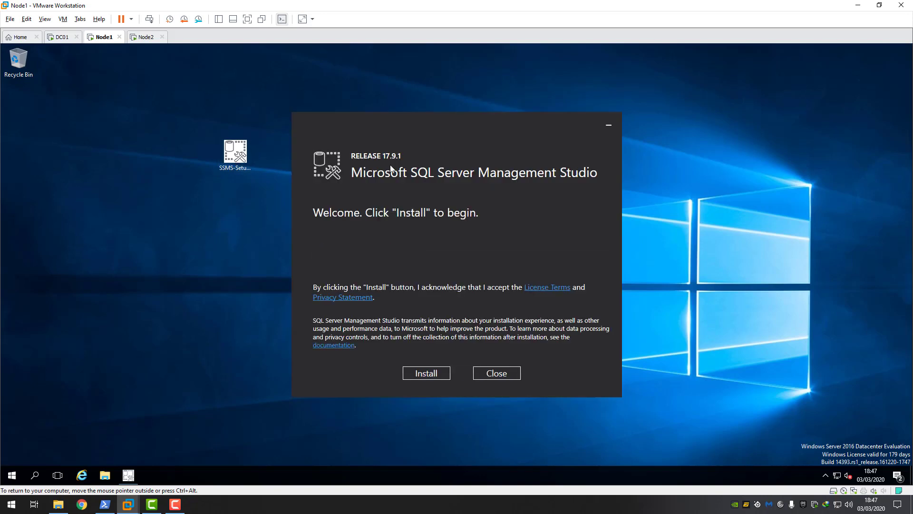
pyautogui.moveTo(422, 122); pyautogui.dragTo(442, 113)
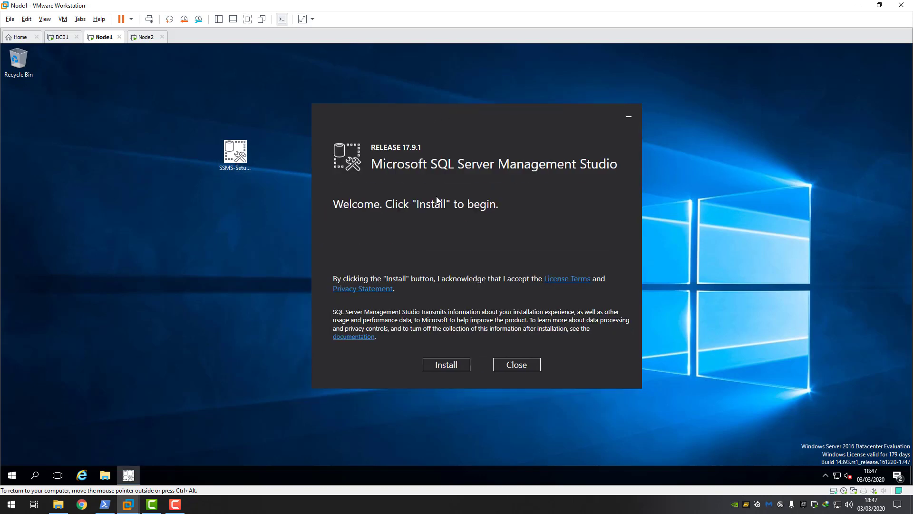
pyautogui.click(449, 364)
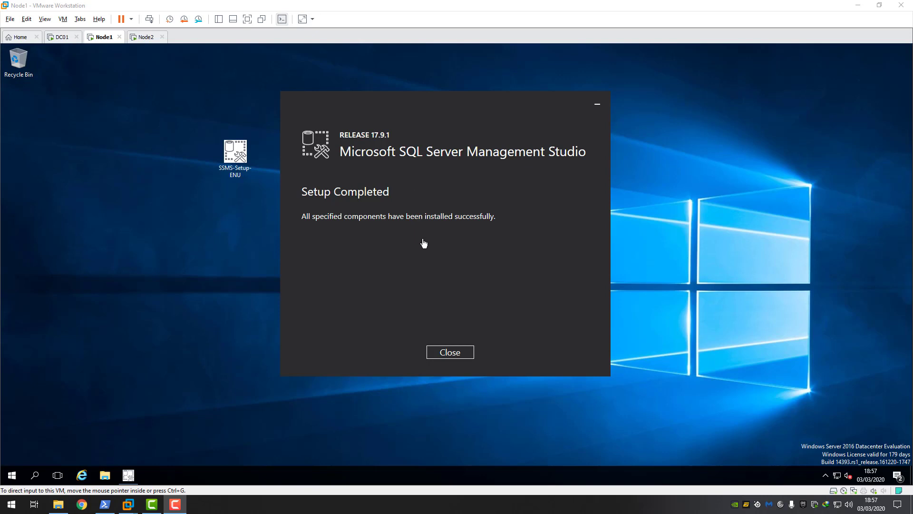
pyautogui.click(455, 354)
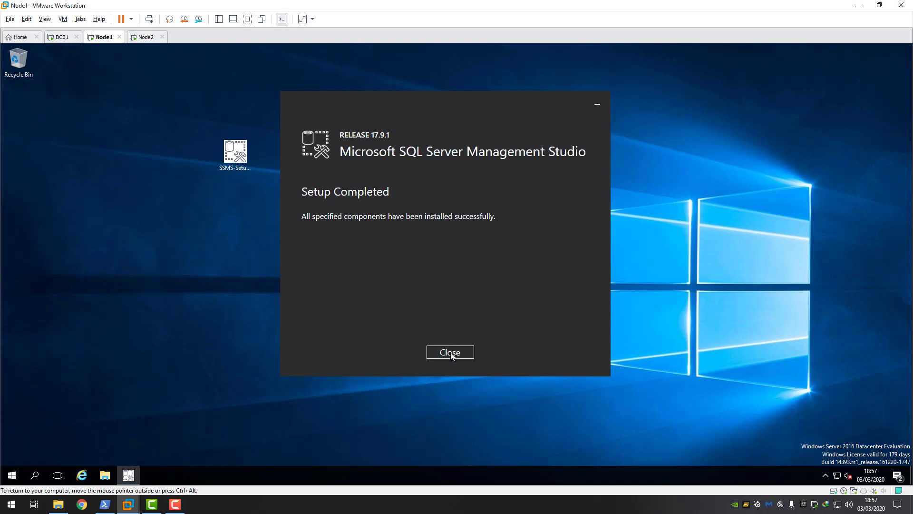
pyautogui.click(450, 352)
pyautogui.click(12, 475)
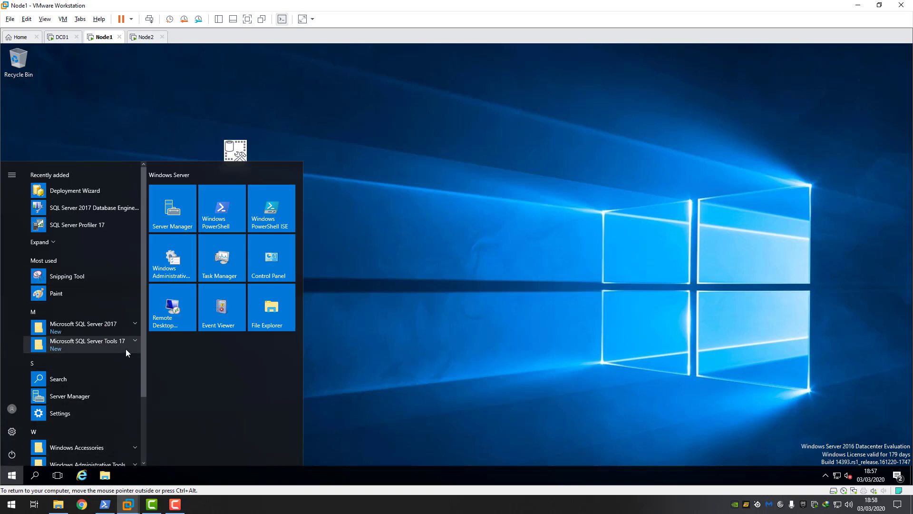
# - Pin Management Studio from Microsoft SQL Server Tools 17 to the taskbar and launch it from there
pyautogui.click(130, 327)
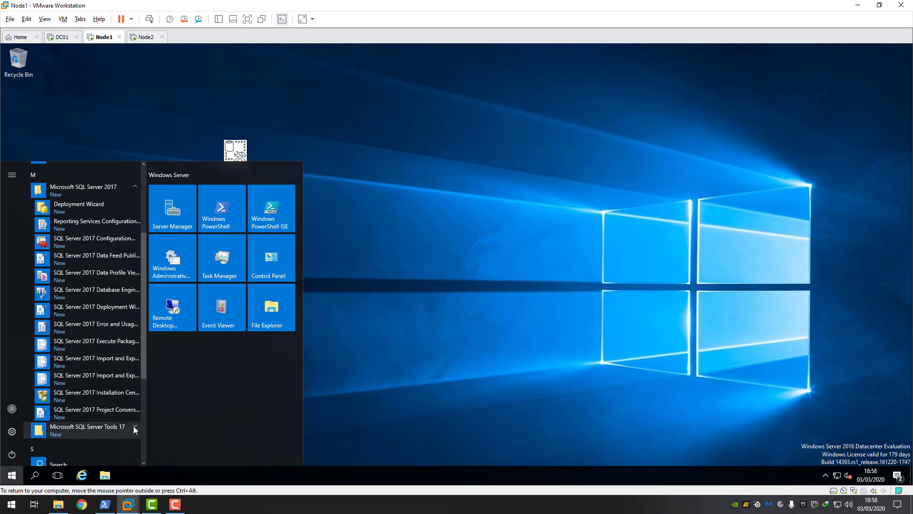
pyautogui.click(133, 426)
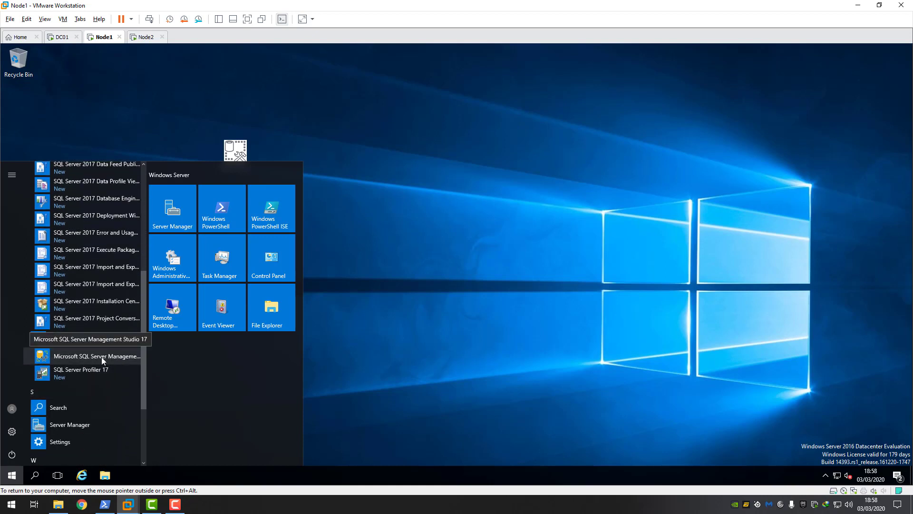
pyautogui.rightClick(101, 357)
pyautogui.moveTo(137, 385)
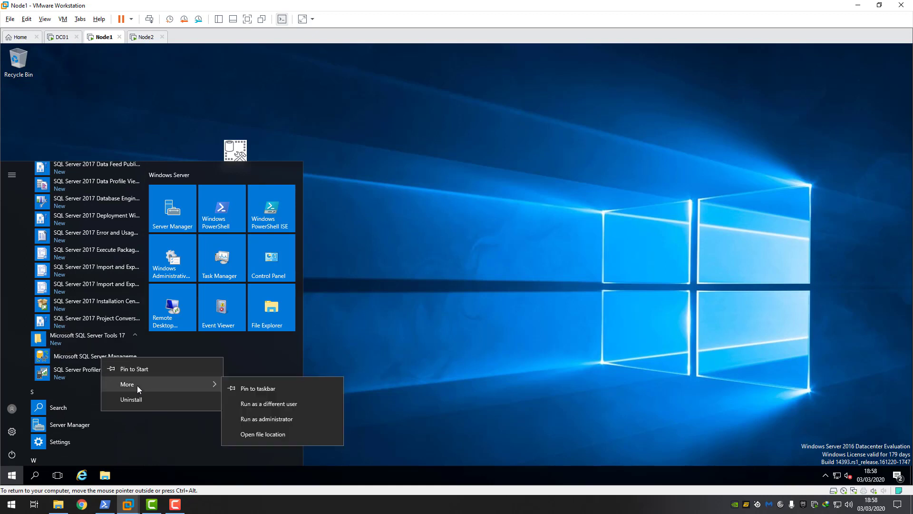
pyautogui.click(267, 389)
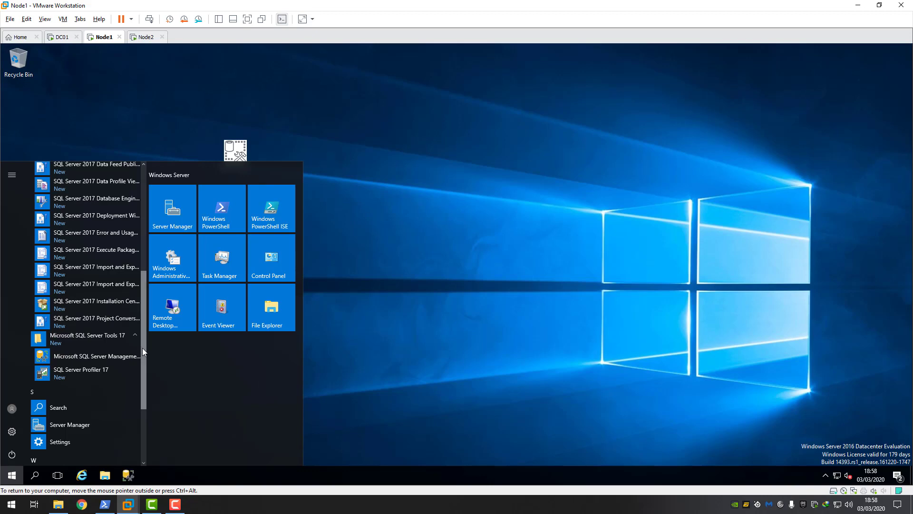
pyautogui.moveTo(142, 347); pyautogui.dragTo(168, 308)
pyautogui.click(390, 389)
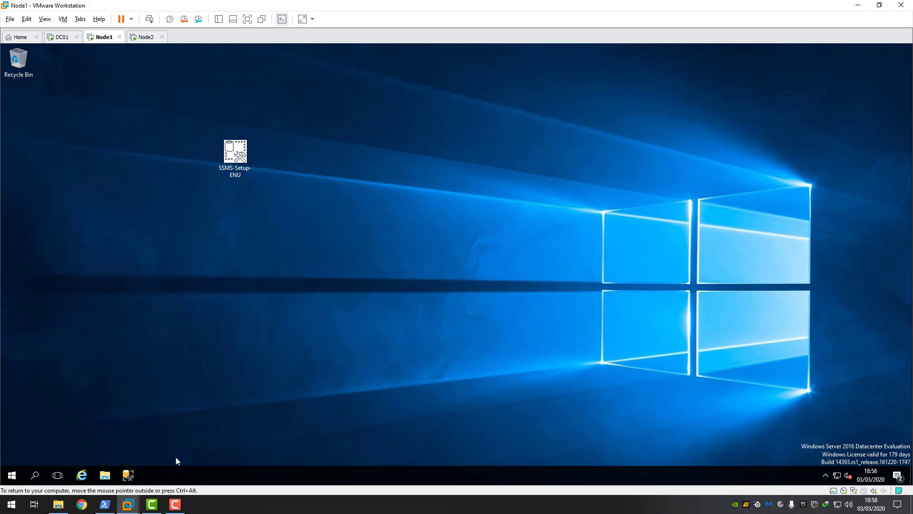
pyautogui.click(128, 476)
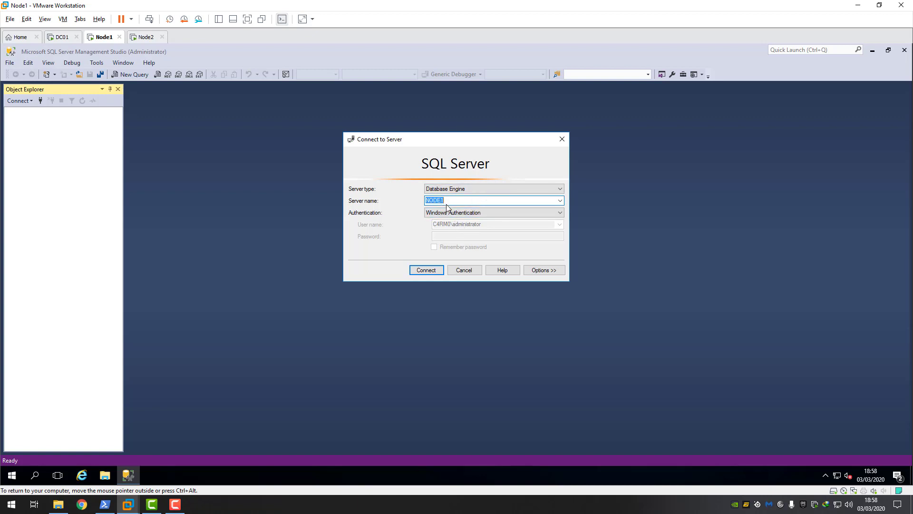
# - Connect to NODE1, expand its Databases, then try a Database Engine connection to NODE2, which is denied
pyautogui.click(426, 271)
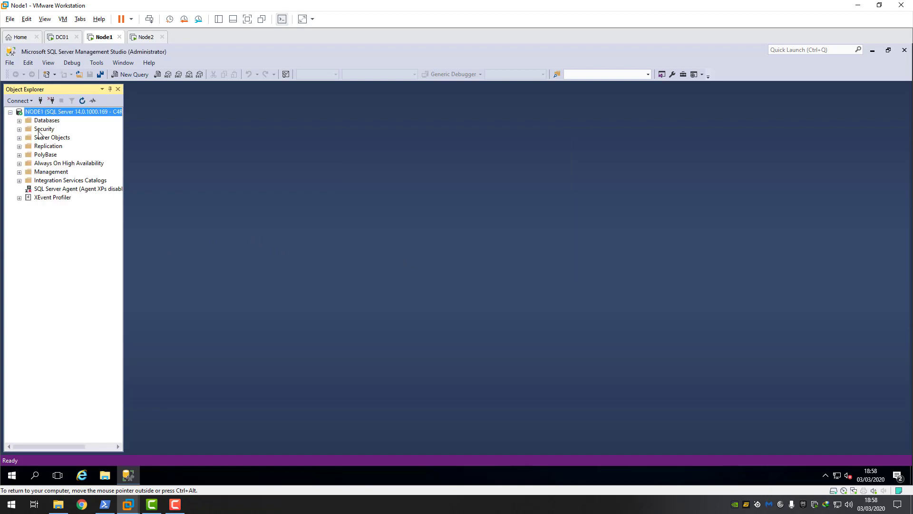
pyautogui.click(19, 120)
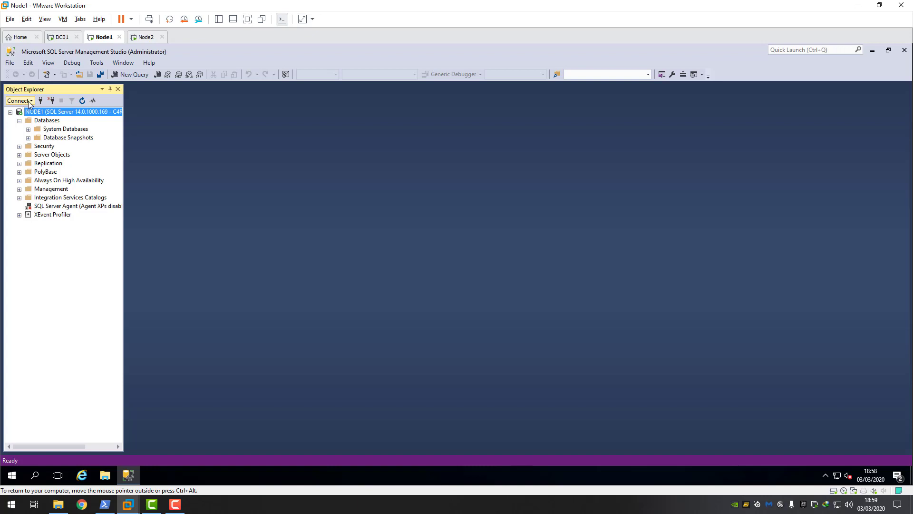
pyautogui.click(20, 102)
pyautogui.click(45, 112)
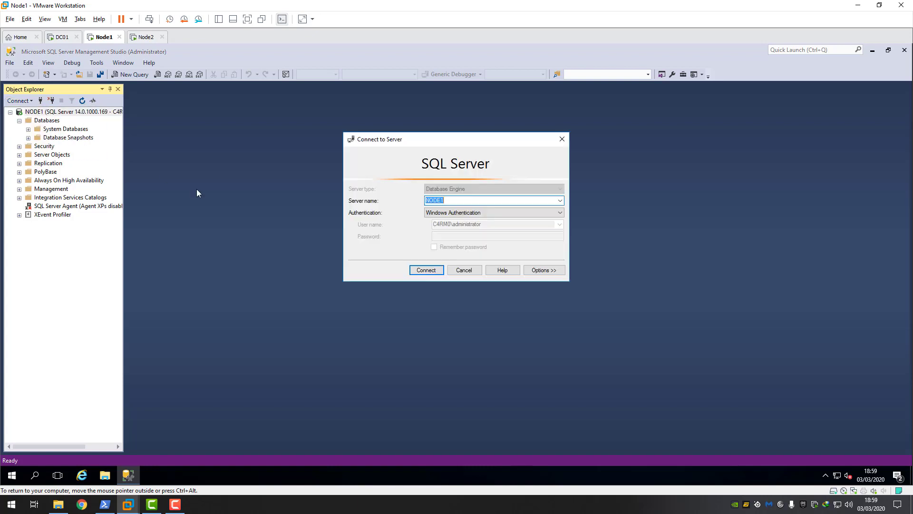
pyautogui.click(461, 202)
pyautogui.click(425, 270)
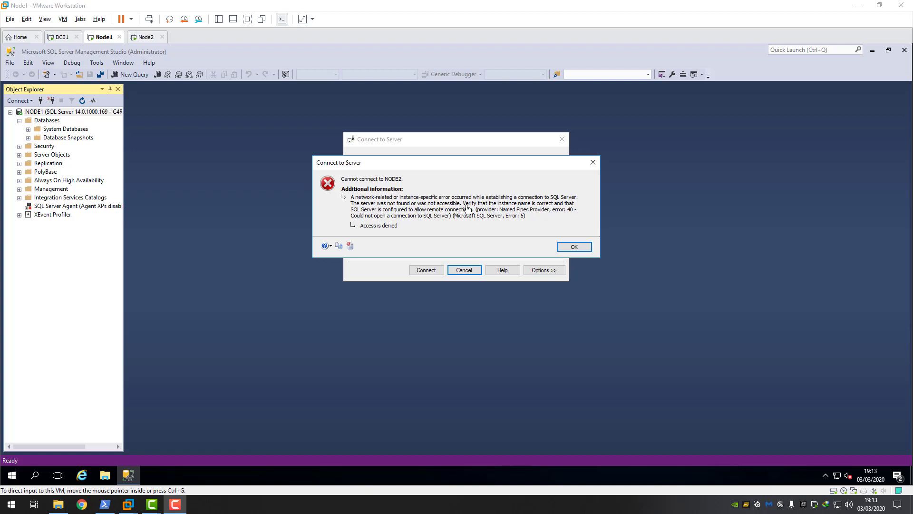
# - On Node2, open the Services console by searching Start for 'services'
pyautogui.click(145, 37)
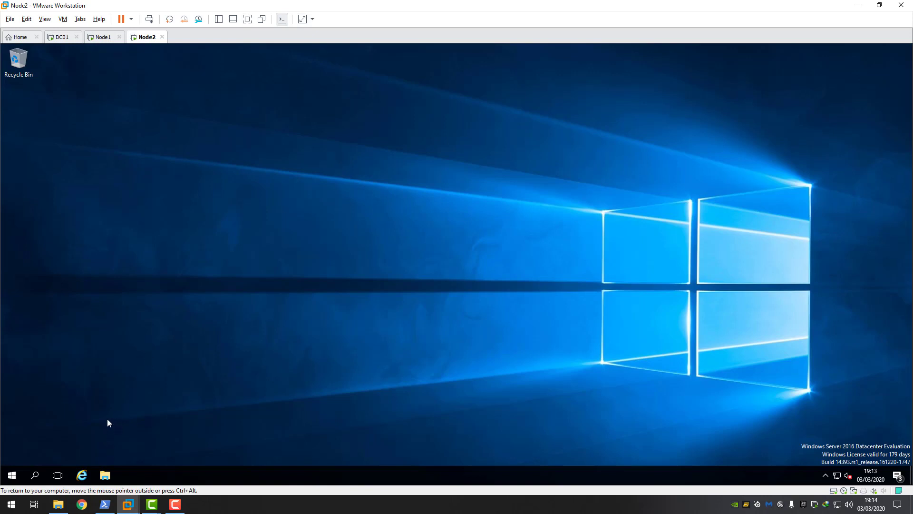
pyautogui.click(12, 476)
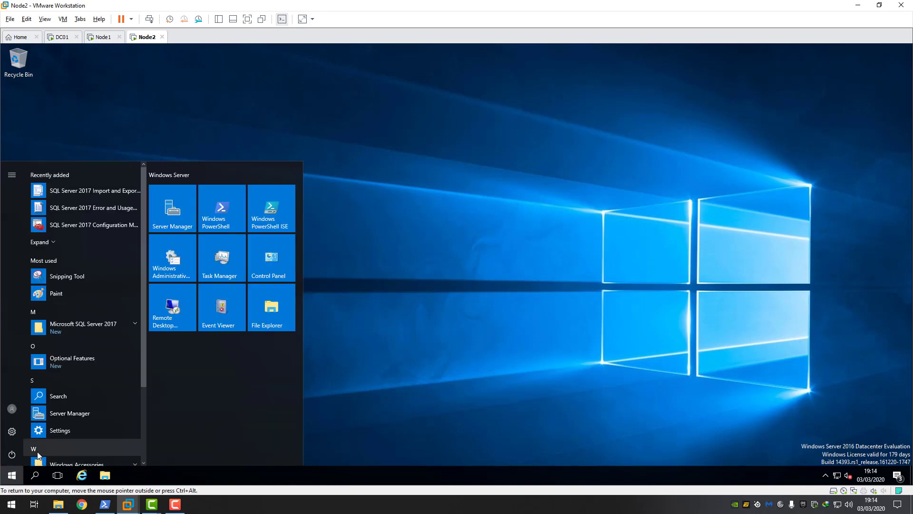
pyautogui.write('services')
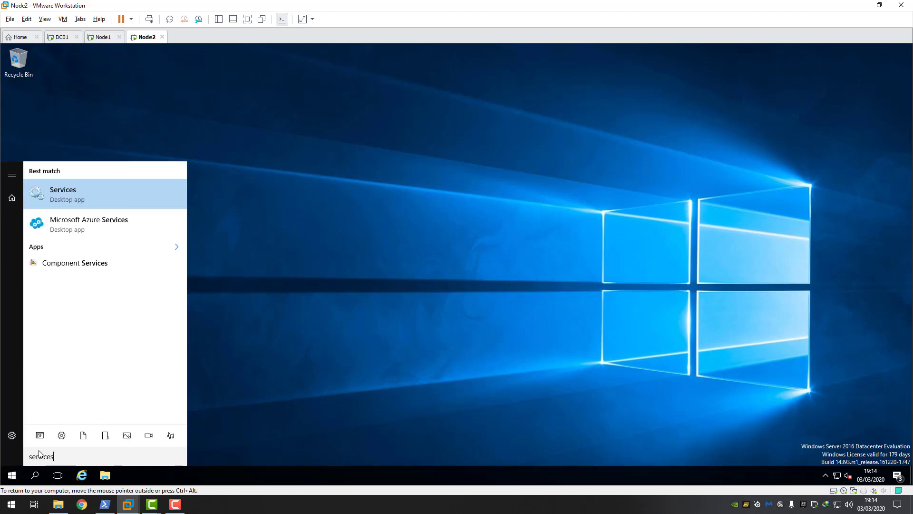
pyautogui.click(67, 203)
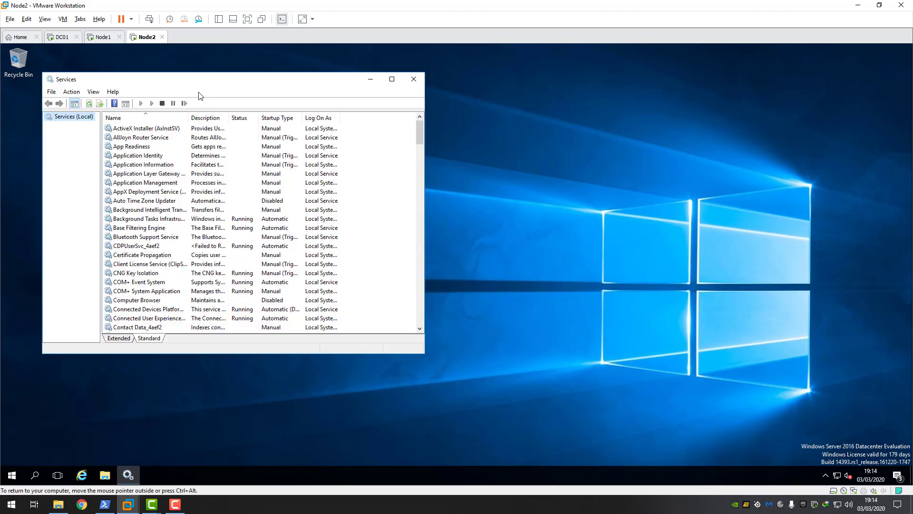
pyautogui.moveTo(199, 84); pyautogui.dragTo(297, 88)
pyautogui.click(234, 258)
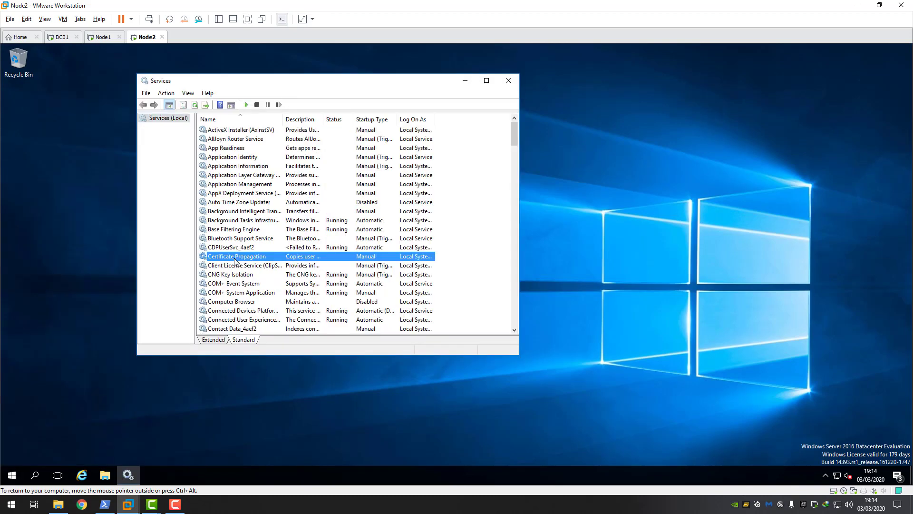
# - Confirm SQL Server (MSSQLSERVER) is running, then launch SQL Server 2017 Configuration Manager
pyautogui.press('m')
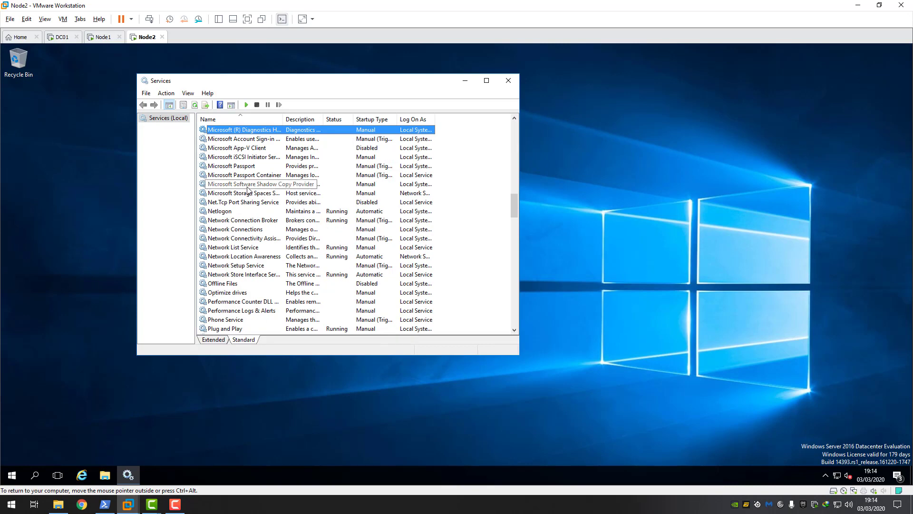
pyautogui.scroll(-6, 252, 214)
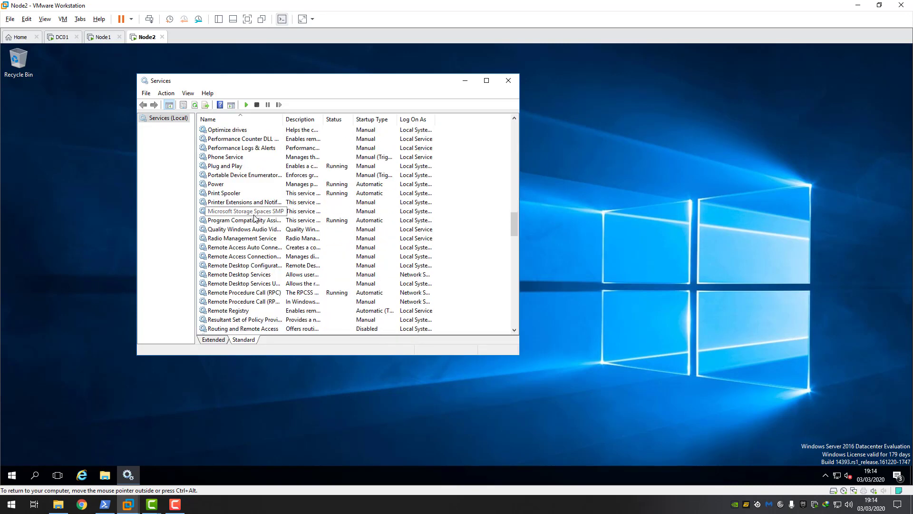
pyautogui.scroll(-20, 255, 218)
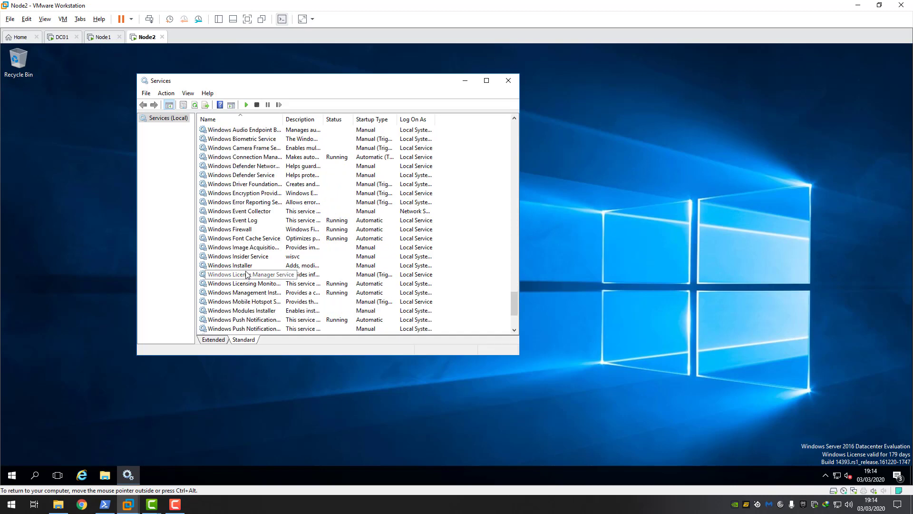
pyautogui.scroll(15, 247, 274)
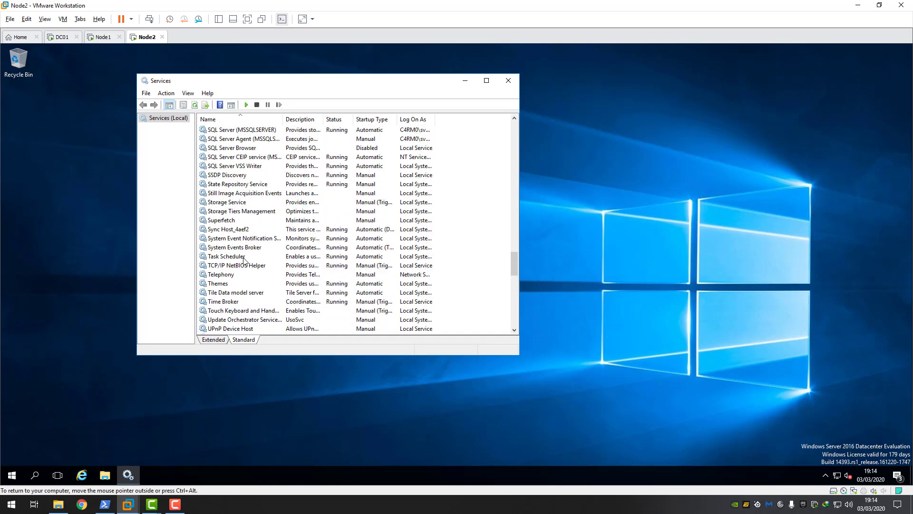
pyautogui.scroll(1, 244, 260)
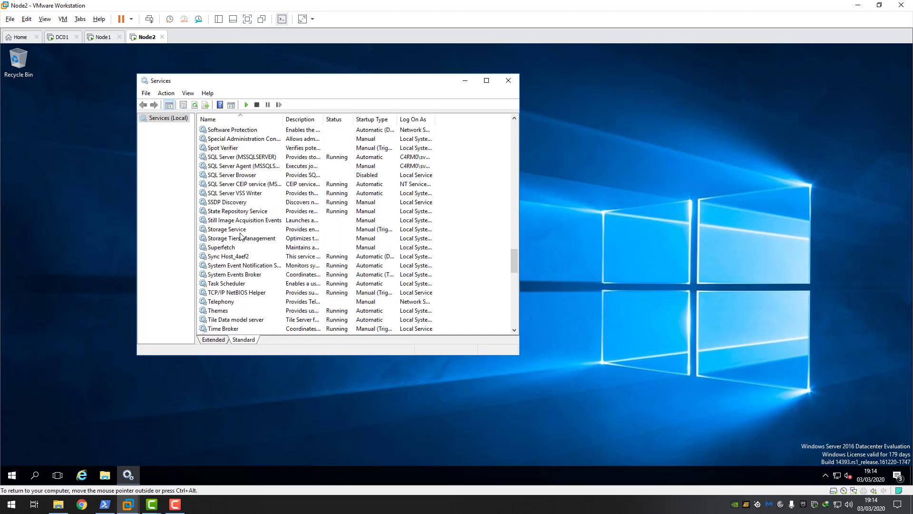
pyautogui.click(251, 157)
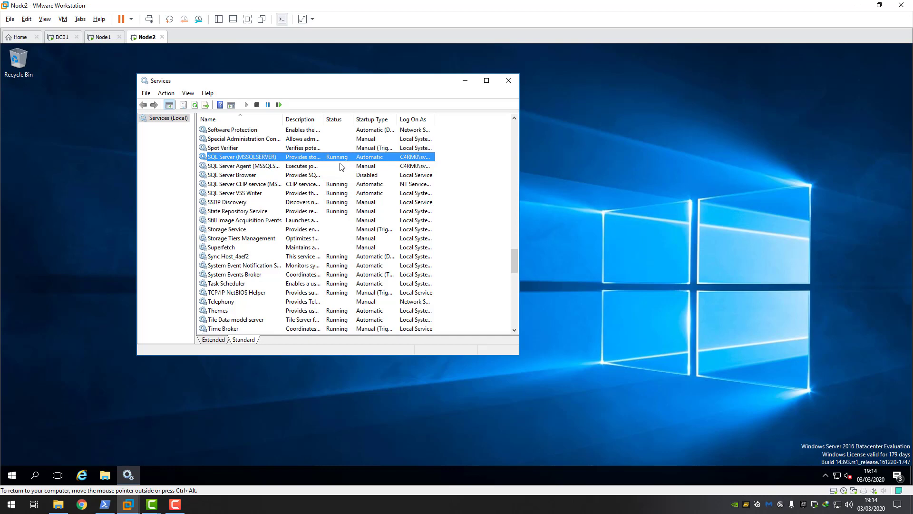
pyautogui.click(12, 474)
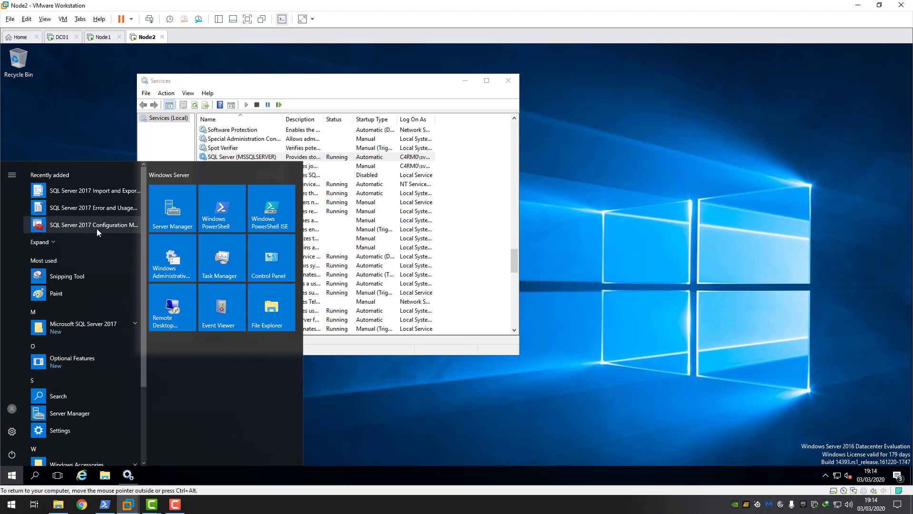
pyautogui.click(104, 226)
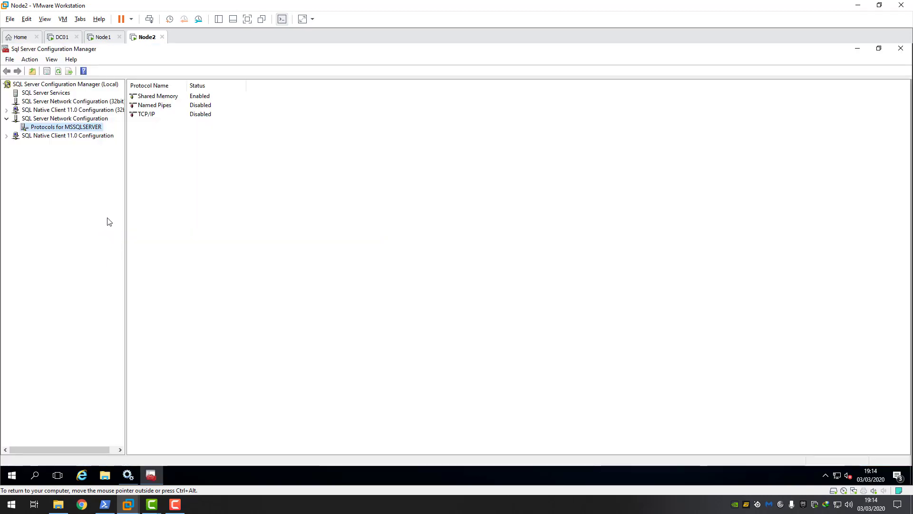
# - Review the MSSQLSERVER service state and its list of network protocols
pyautogui.click(45, 93)
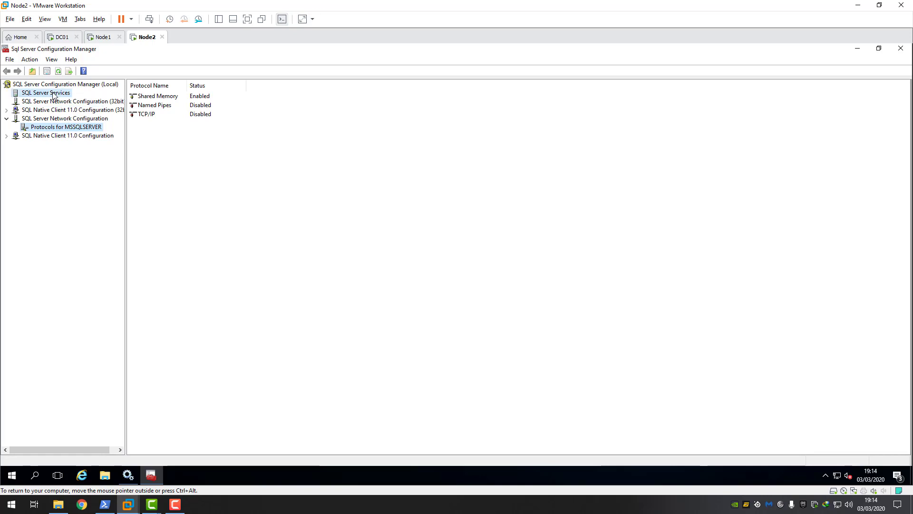
pyautogui.click(171, 107)
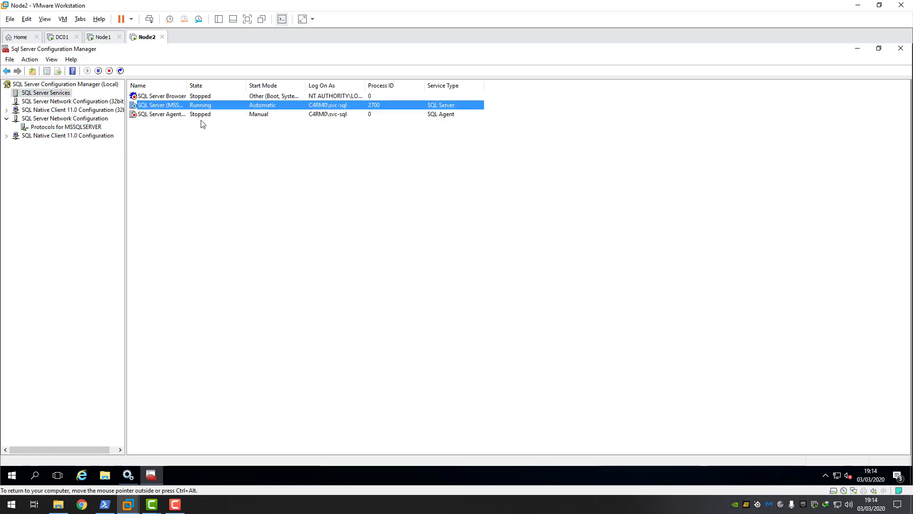
pyautogui.click(57, 127)
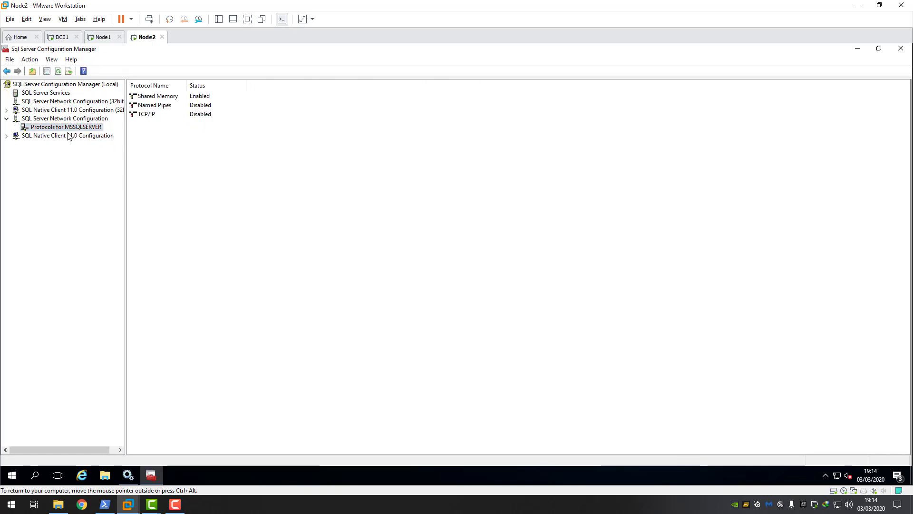
pyautogui.click(157, 106)
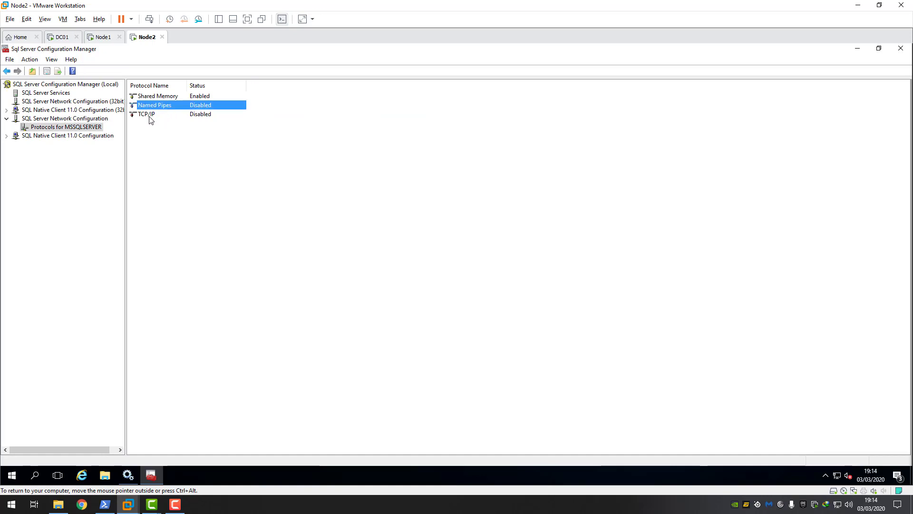
pyautogui.click(150, 115)
# - Enable the Named Pipes and TCP/IP protocols, acknowledging each restart warning
pyautogui.click(161, 105)
pyautogui.rightClick(161, 107)
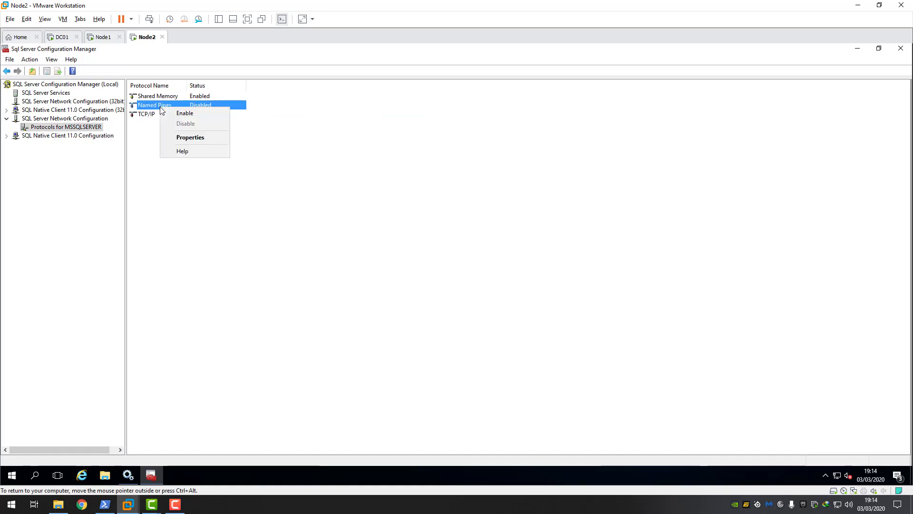
pyautogui.click(184, 113)
pyautogui.click(543, 281)
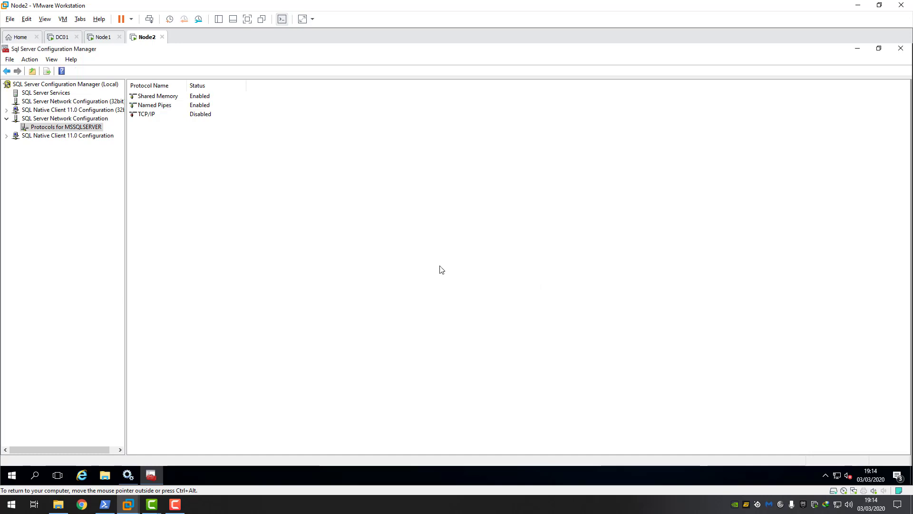
pyautogui.click(153, 116)
pyautogui.rightClick(152, 115)
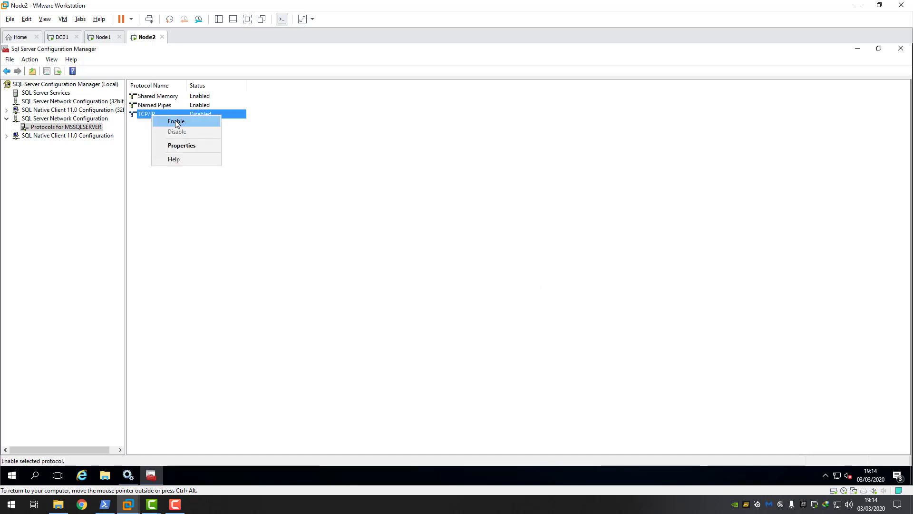
pyautogui.click(176, 121)
pyautogui.click(540, 282)
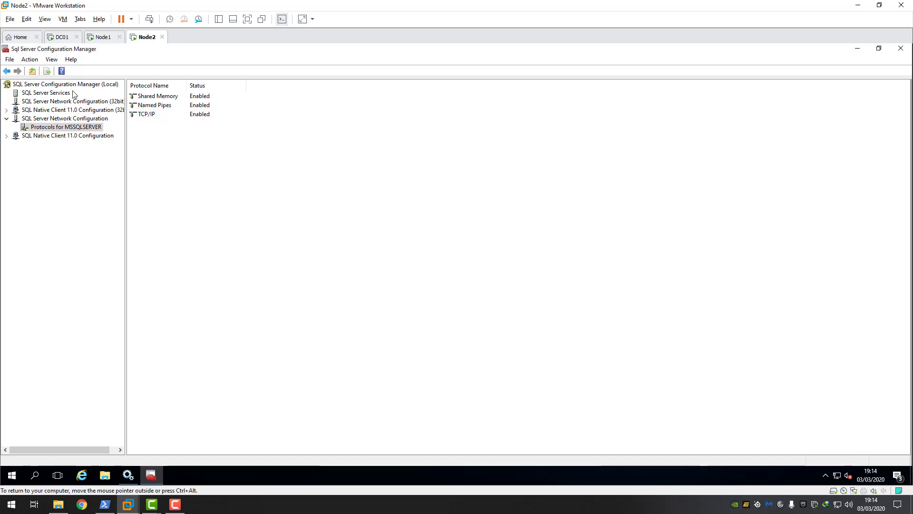
# - Restart the SQL Server (MSSQLSERVER) service so the new protocols take effect
pyautogui.click(53, 92)
pyautogui.click(163, 106)
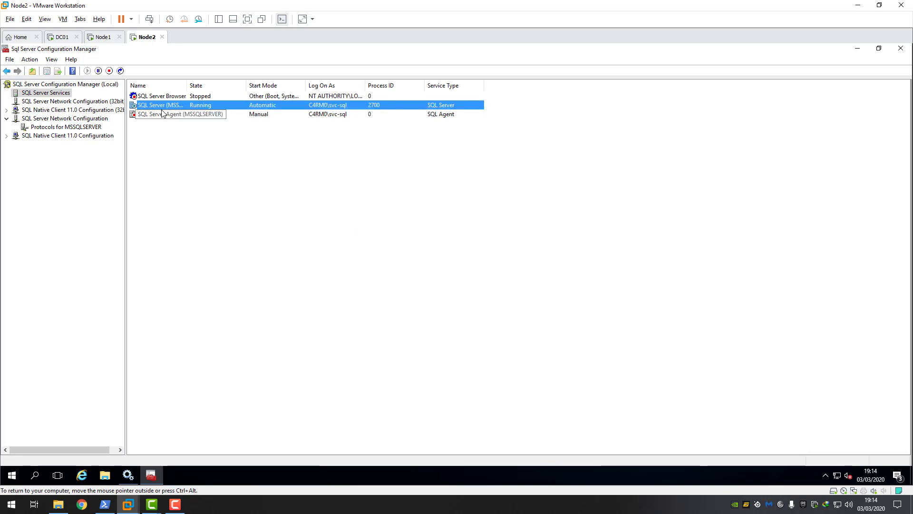
pyautogui.doubleClick(187, 84)
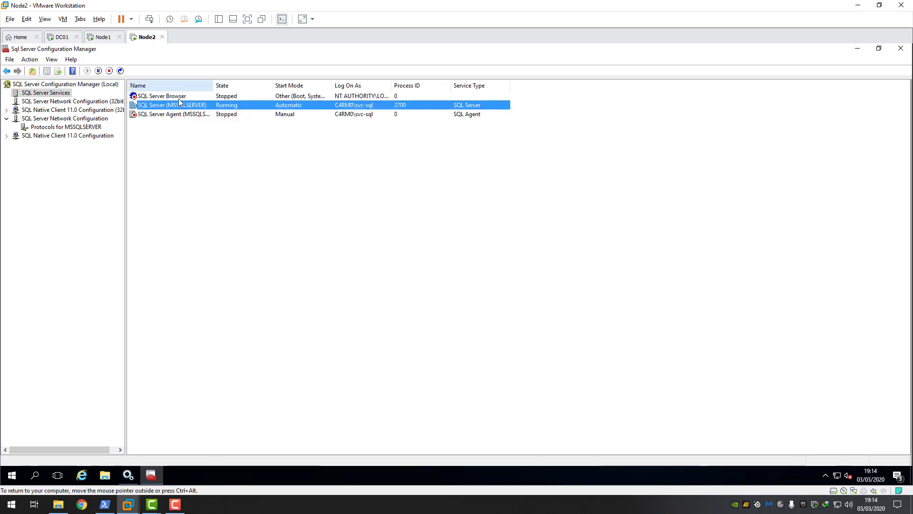
pyautogui.rightClick(170, 105)
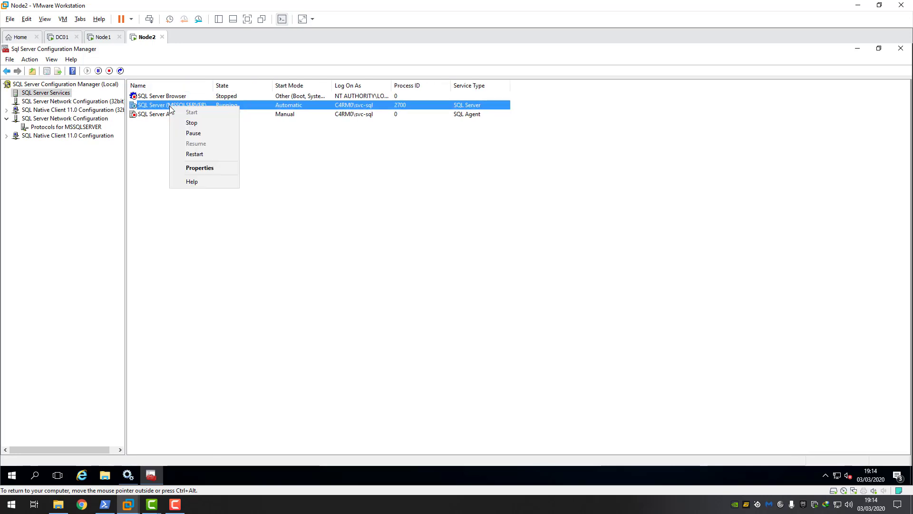
pyautogui.click(197, 155)
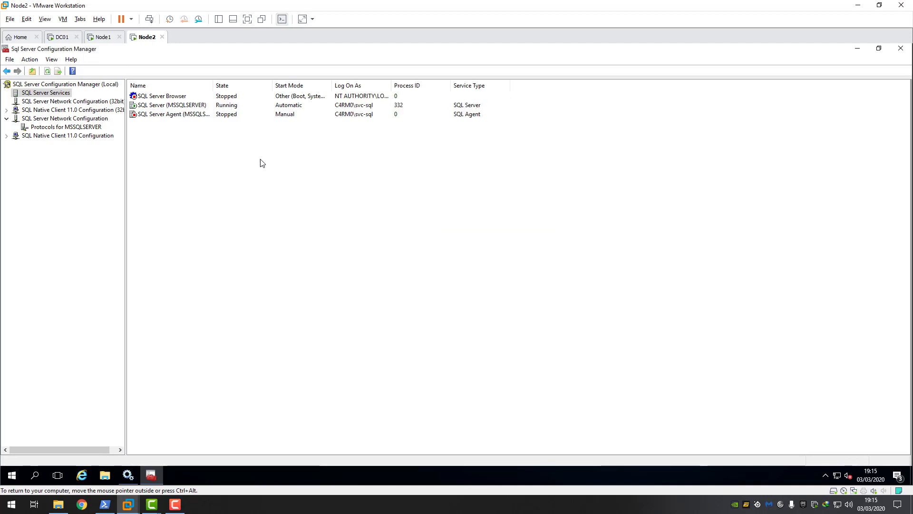
# - On Node1, dismiss the NODE2 error, reconnect to NODE2 successfully, and close Management Studio
pyautogui.click(106, 41)
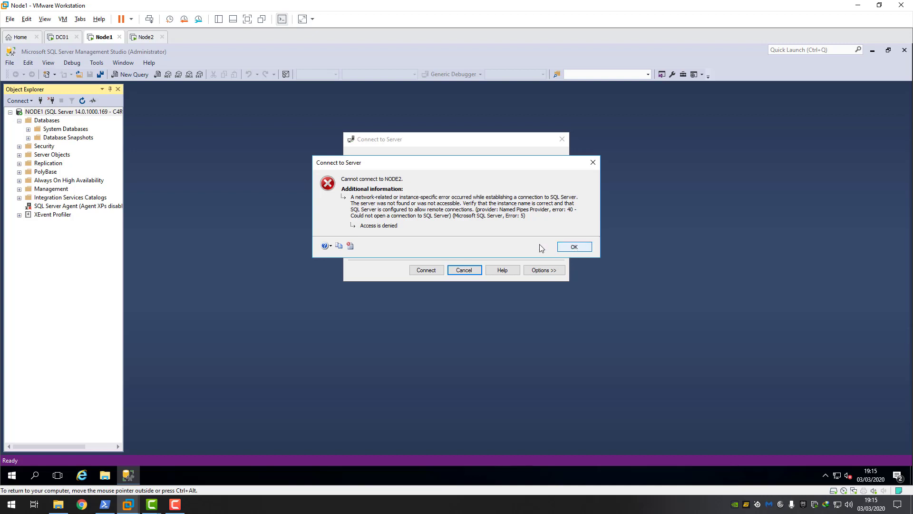
pyautogui.click(574, 246)
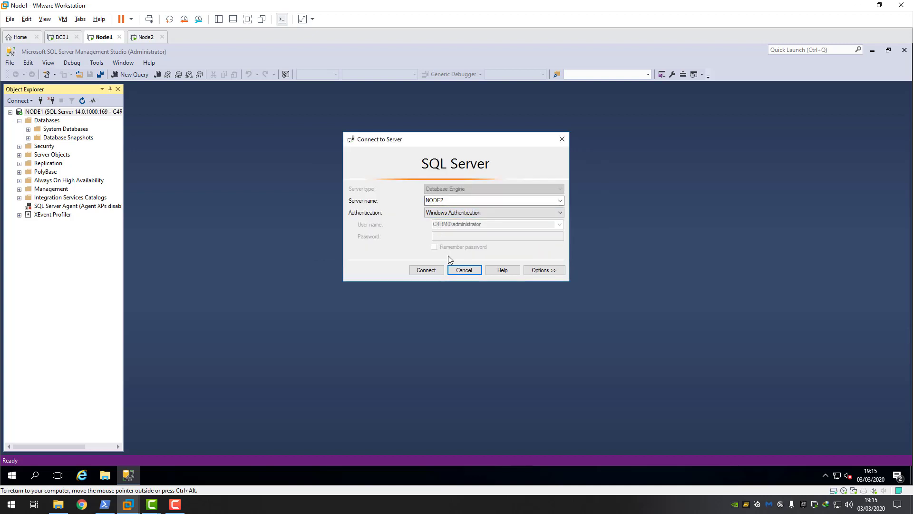
pyautogui.click(426, 270)
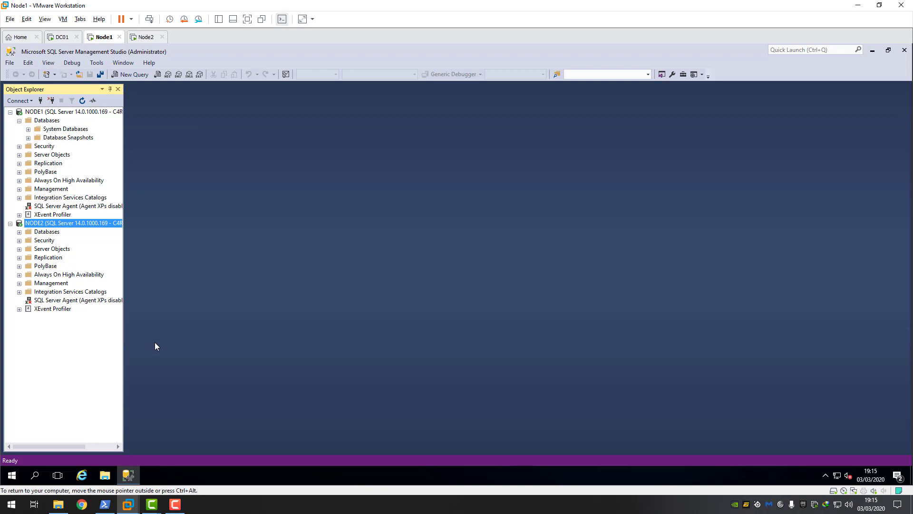
pyautogui.click(175, 504)
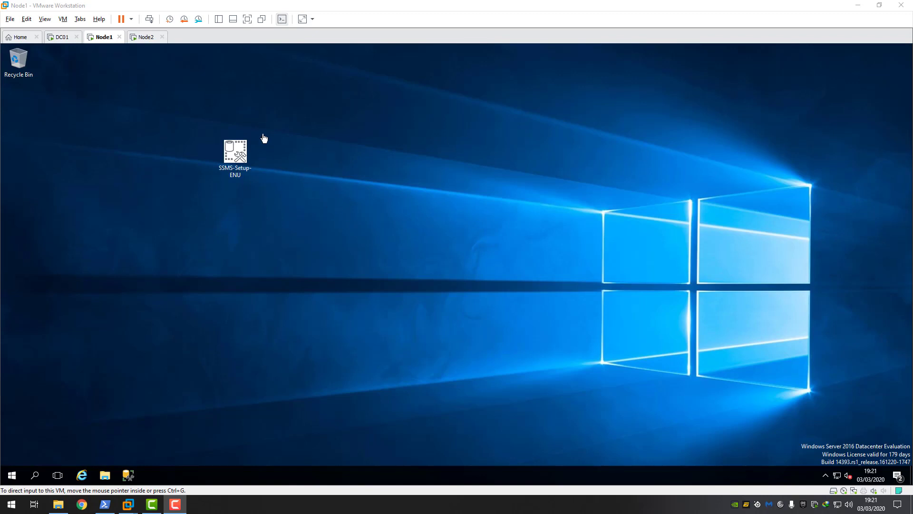
# - On Node1, launch Server Manager from Windows Administrative Tools
pyautogui.click(145, 38)
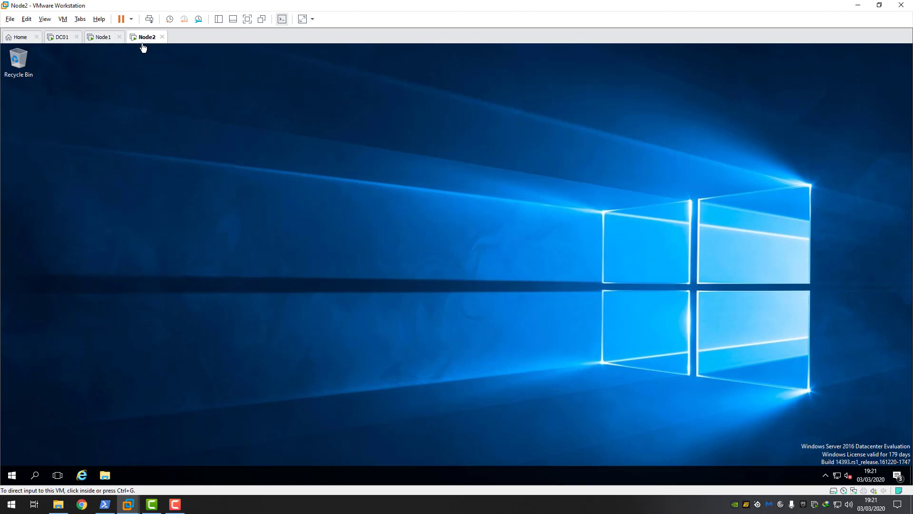
pyautogui.click(105, 40)
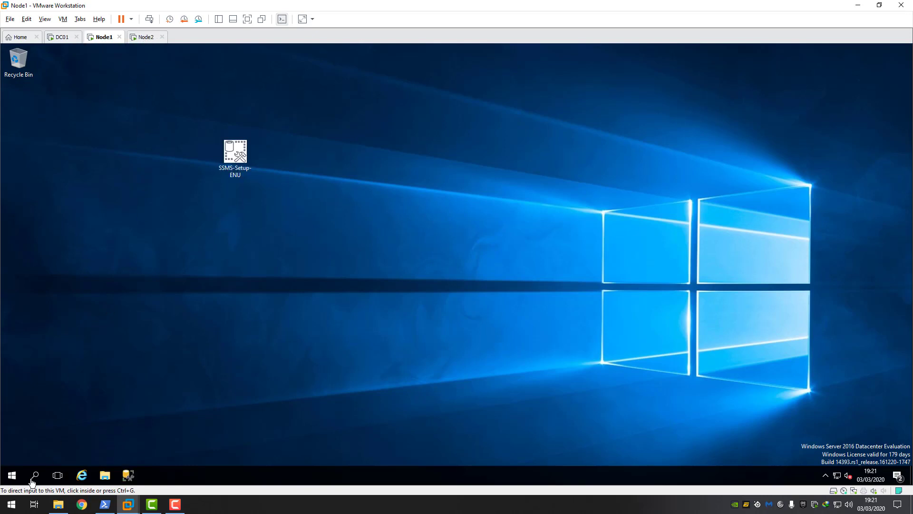
pyautogui.click(12, 475)
pyautogui.click(176, 269)
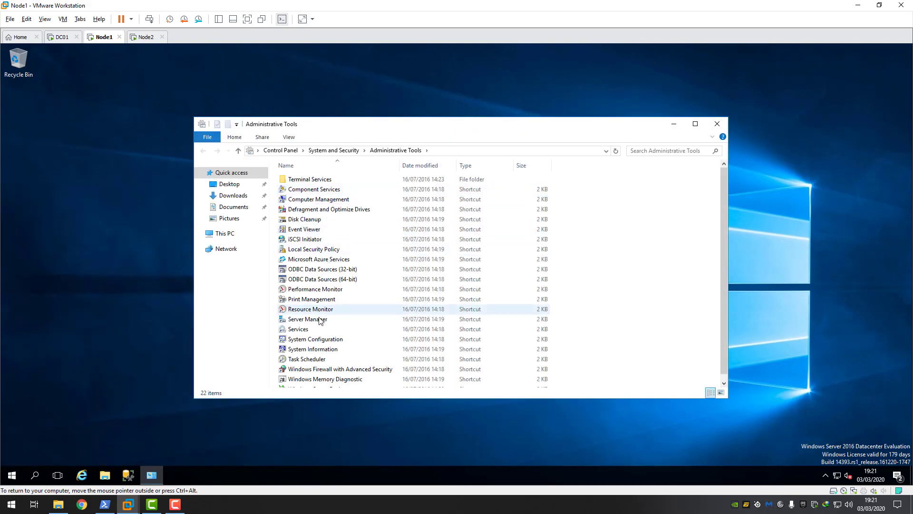
pyautogui.doubleClick(319, 320)
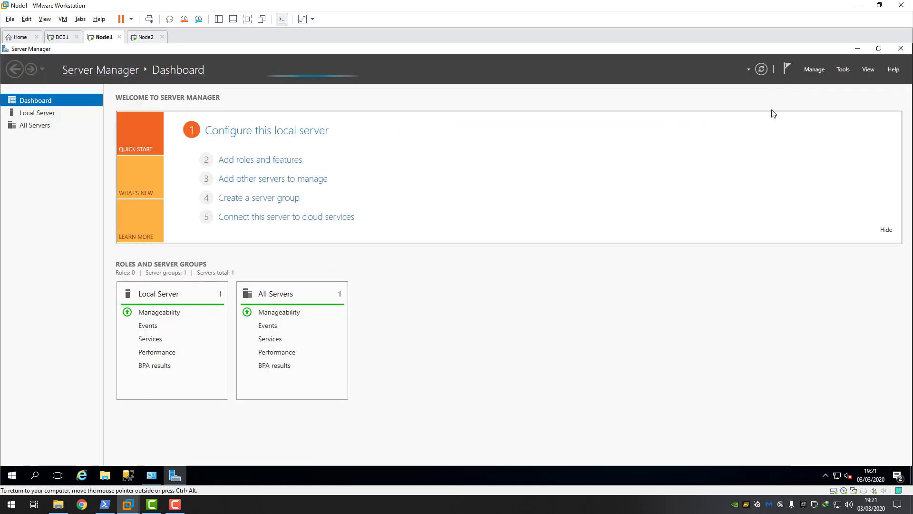
# - Start the Add Roles and Features Wizard with node1 as the destination server
pyautogui.click(820, 71)
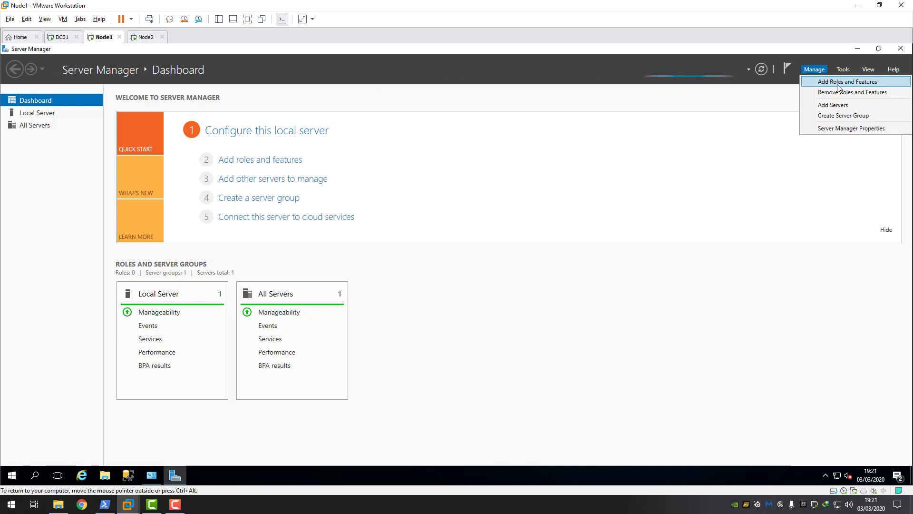
pyautogui.click(837, 84)
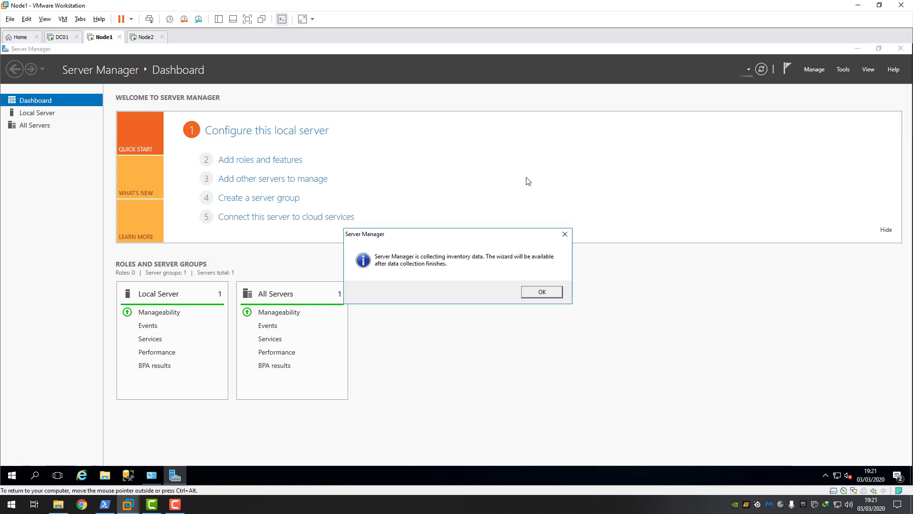
pyautogui.click(542, 292)
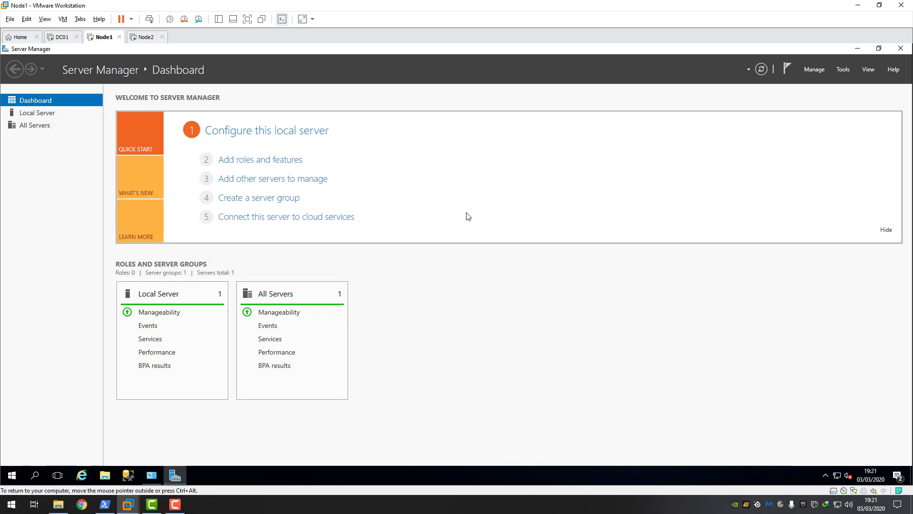
pyautogui.click(814, 69)
pyautogui.click(837, 84)
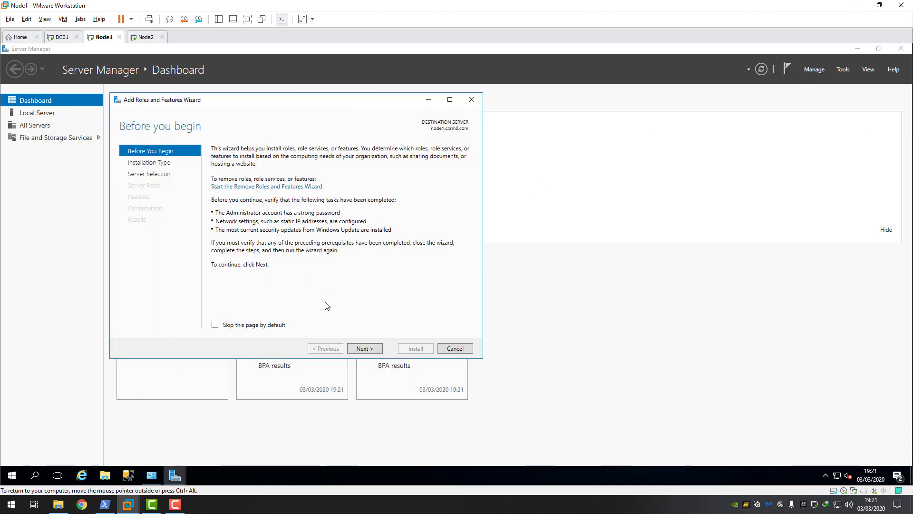
pyautogui.click(369, 350)
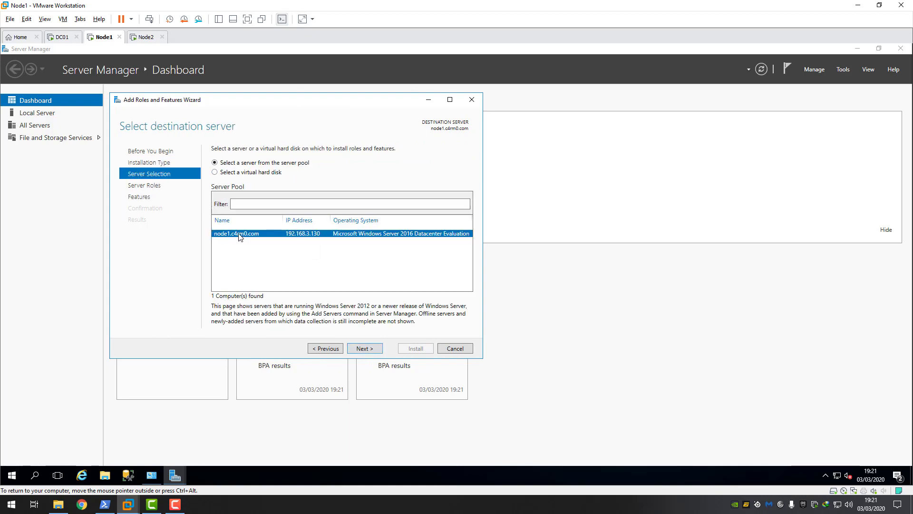
pyautogui.click(364, 349)
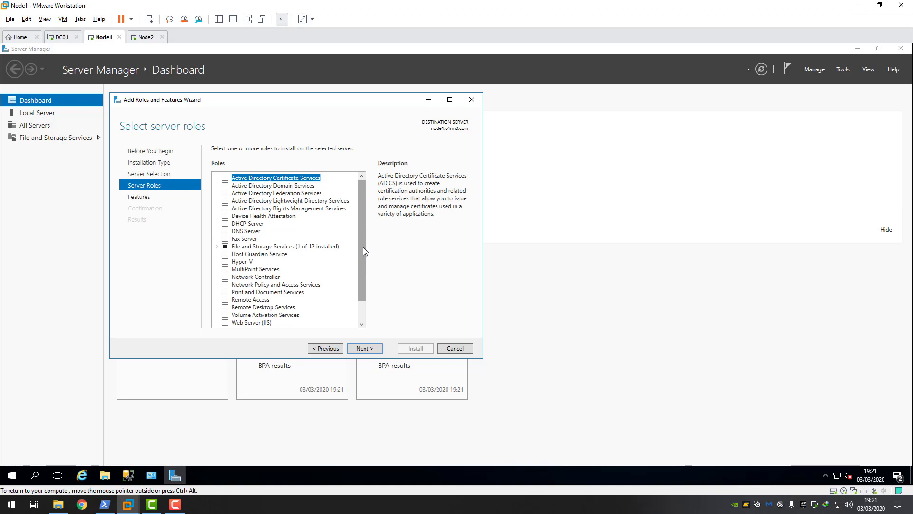
# - Select Failover Clustering with its management tools and begin the installation
pyautogui.moveTo(363, 246); pyautogui.dragTo(359, 227)
pyautogui.scroll(-1, 365, 267)
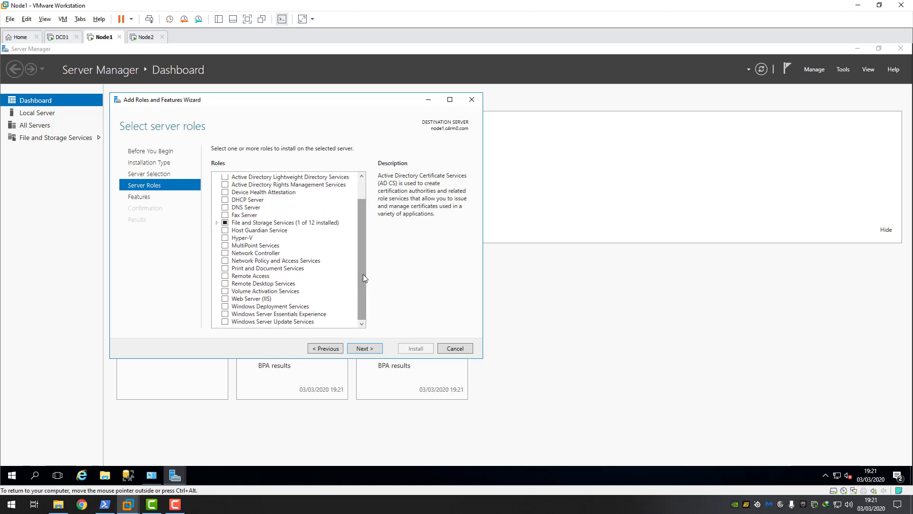
pyautogui.click(369, 350)
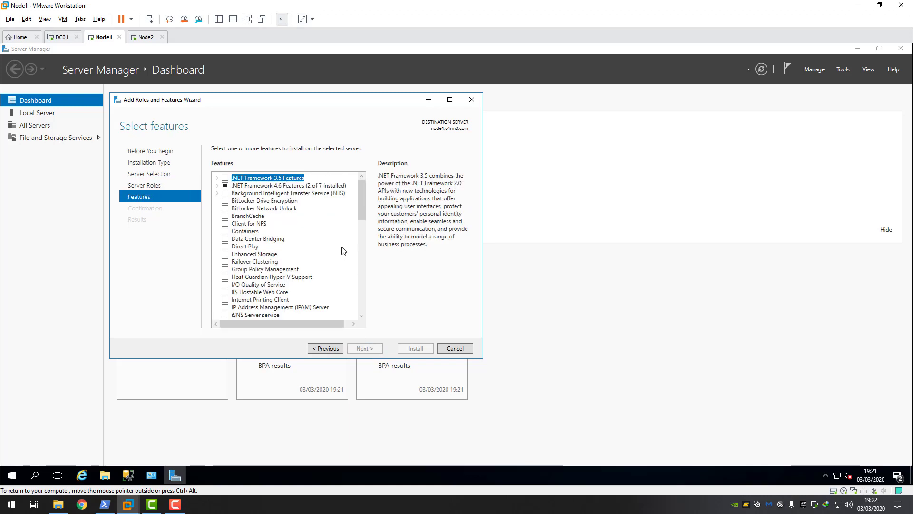
pyautogui.click(226, 262)
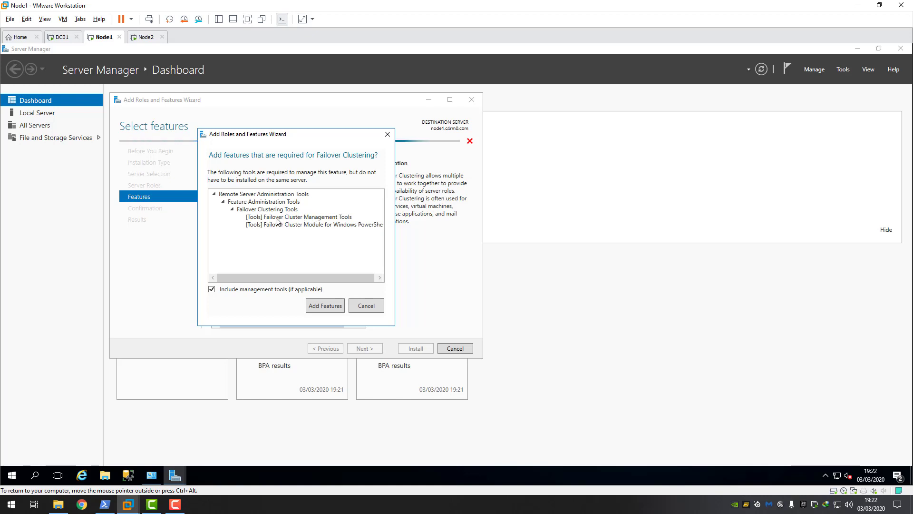
pyautogui.click(326, 307)
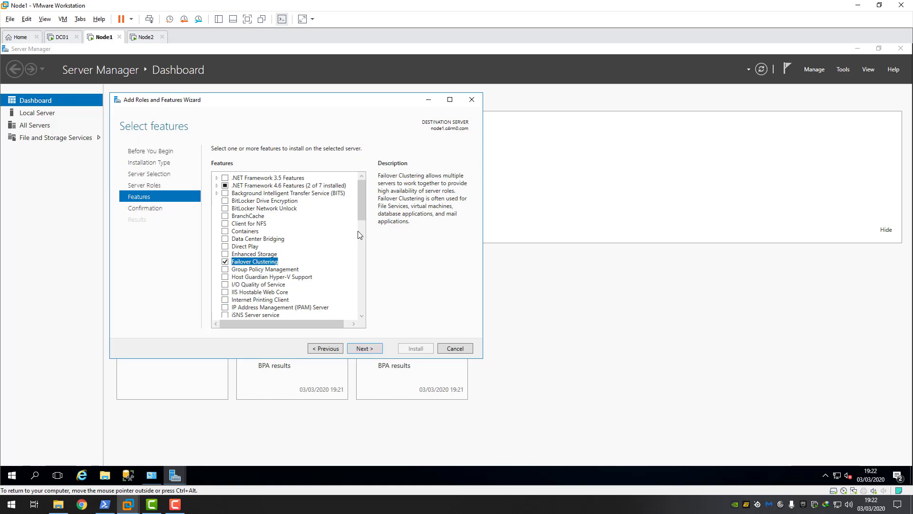
pyautogui.click(362, 349)
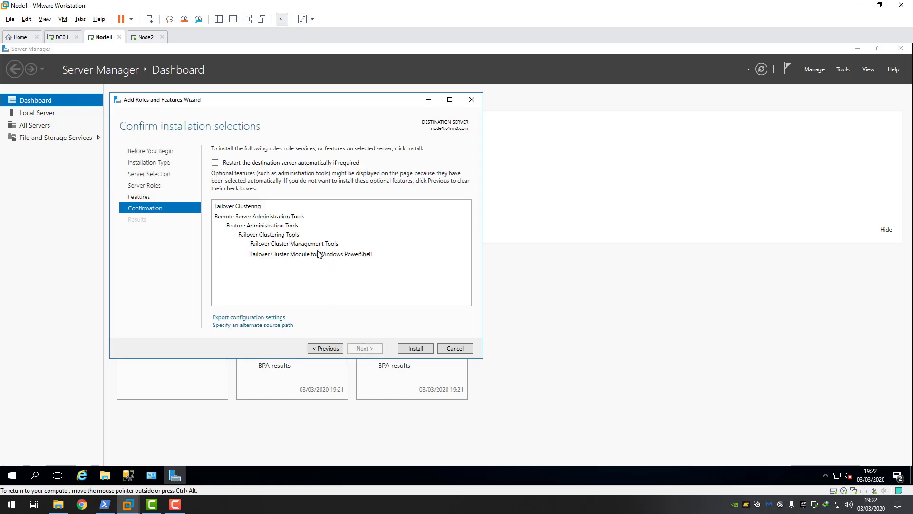
pyautogui.press('Return')
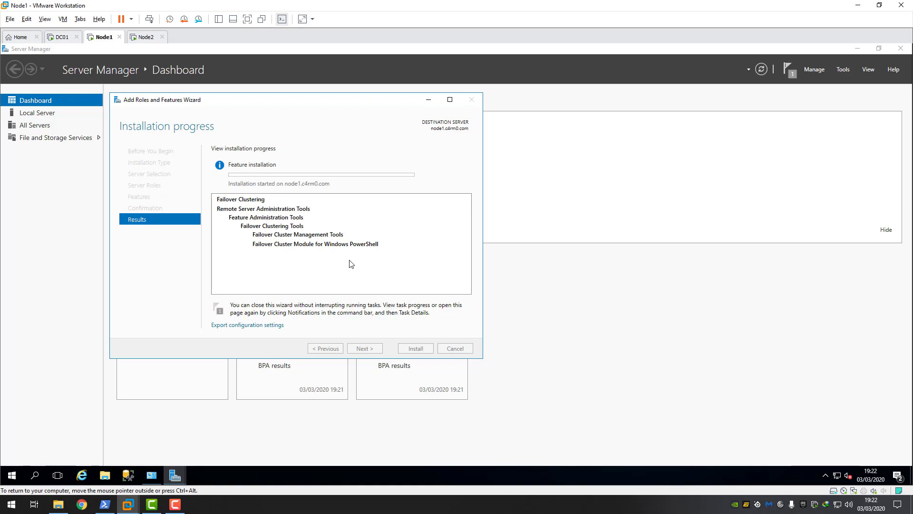
# - On Node2, launch Server Manager from Windows Administrative Tools
pyautogui.click(144, 37)
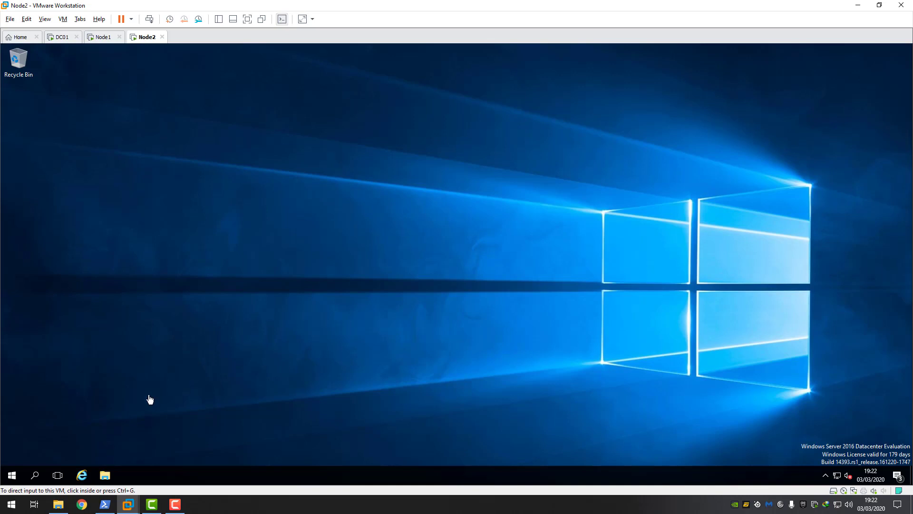
pyautogui.click(11, 475)
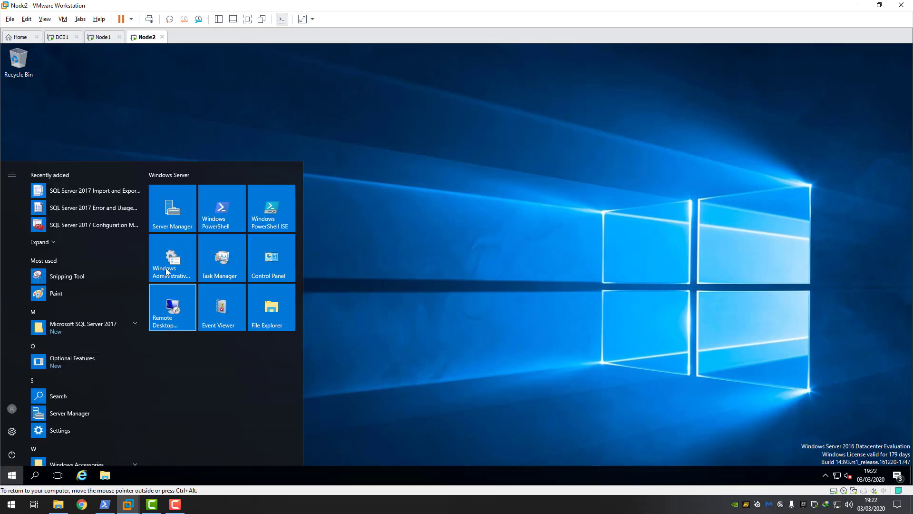
pyautogui.click(166, 272)
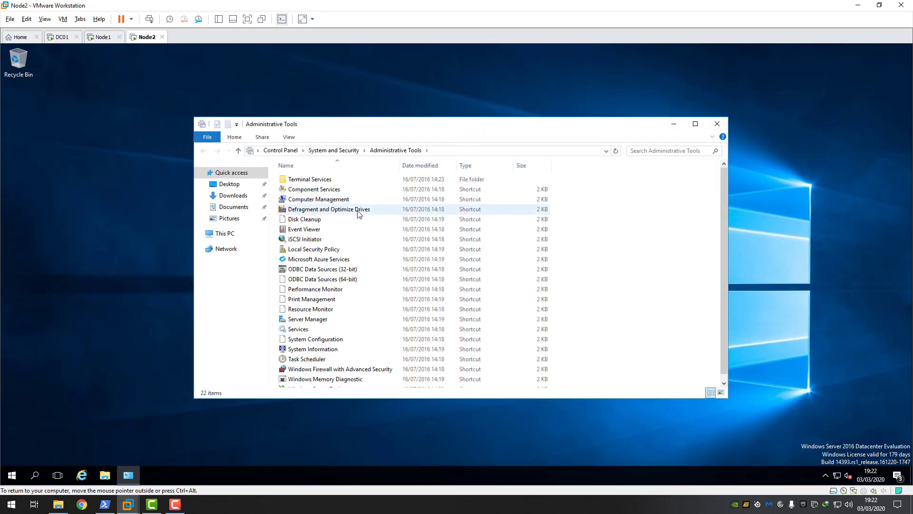
pyautogui.doubleClick(310, 321)
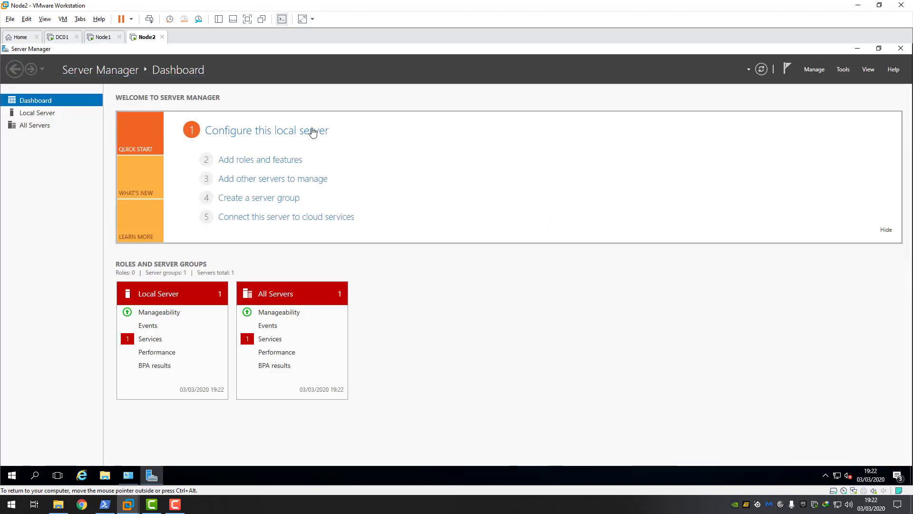
# - Run the Add Roles and Features Wizard through to the Features page, keeping role-based installation on this server
pyautogui.click(844, 74)
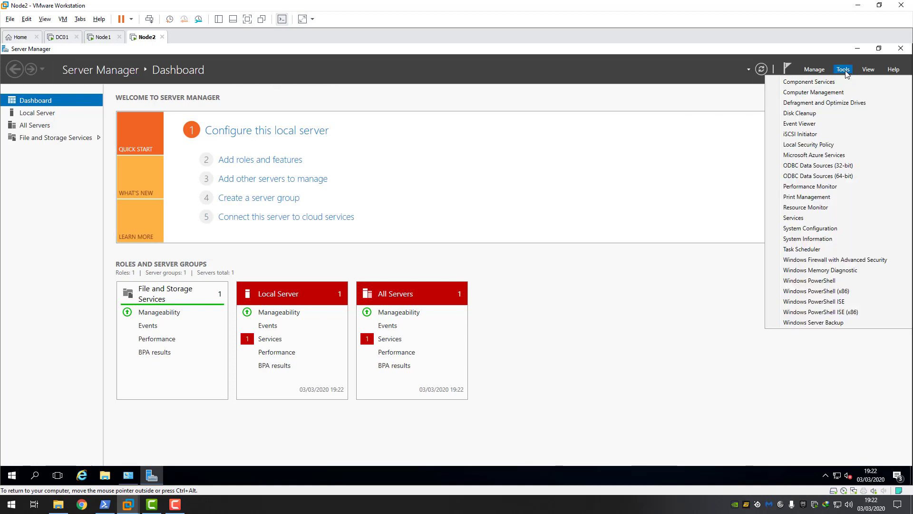
pyautogui.click(814, 69)
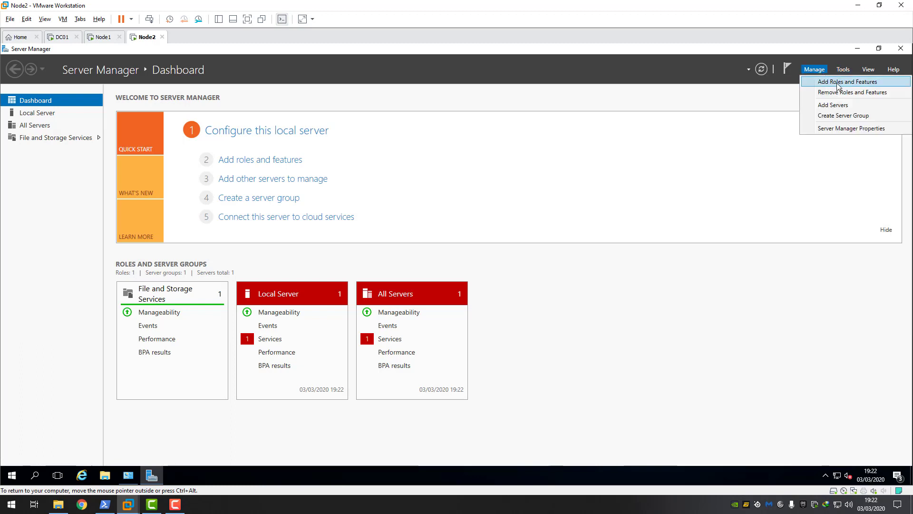
pyautogui.click(833, 84)
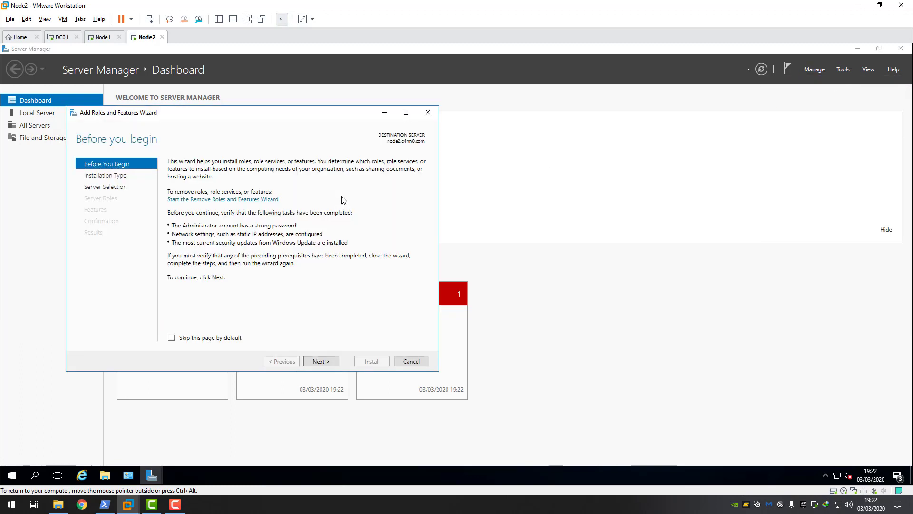
pyautogui.click(321, 361)
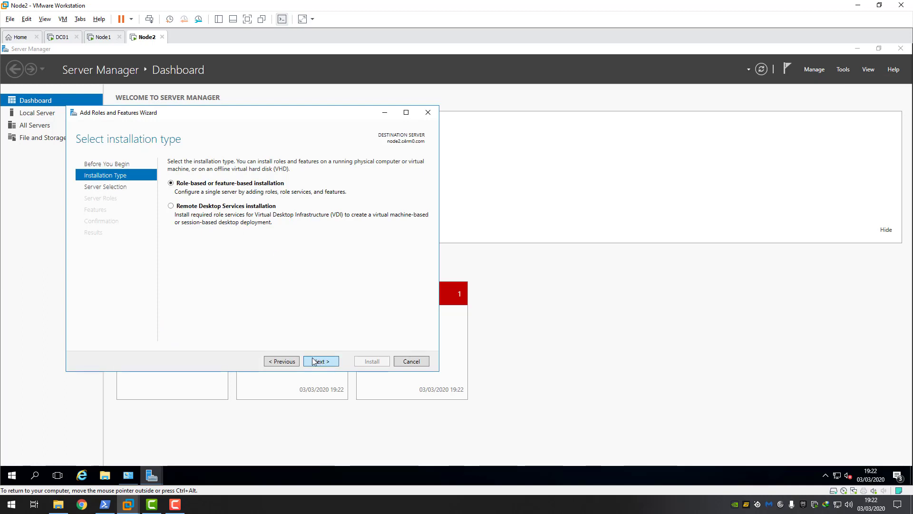
pyautogui.click(320, 361)
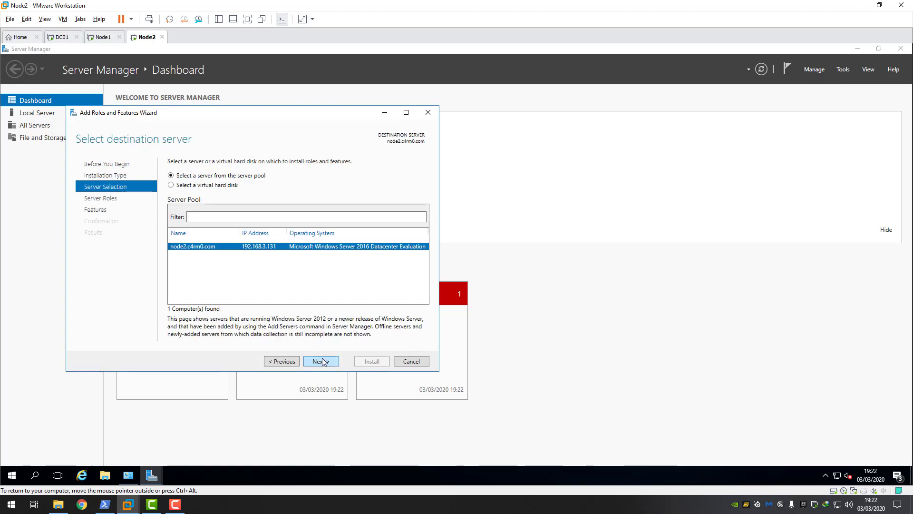
pyautogui.click(322, 362)
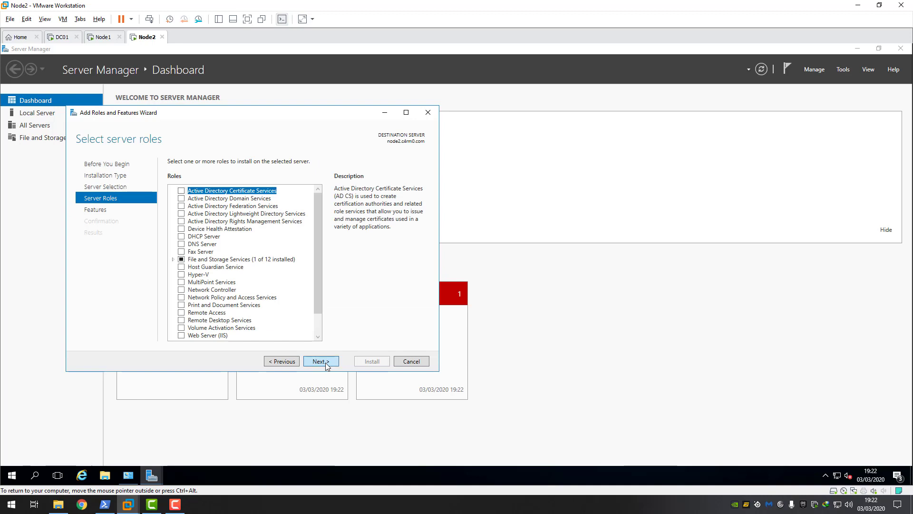
pyautogui.click(321, 361)
# - Install Failover Clustering with its management tools, then view Node1's completed installation
pyautogui.click(182, 274)
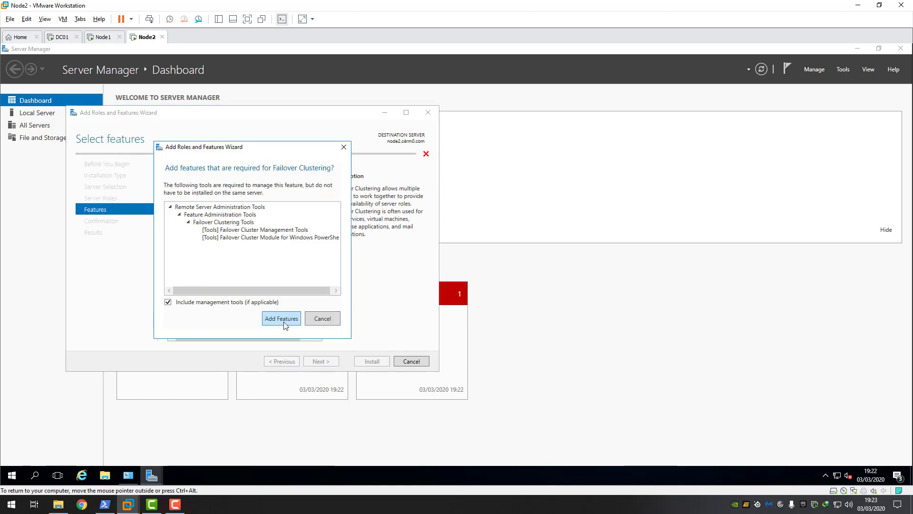
pyautogui.click(281, 319)
pyautogui.click(321, 362)
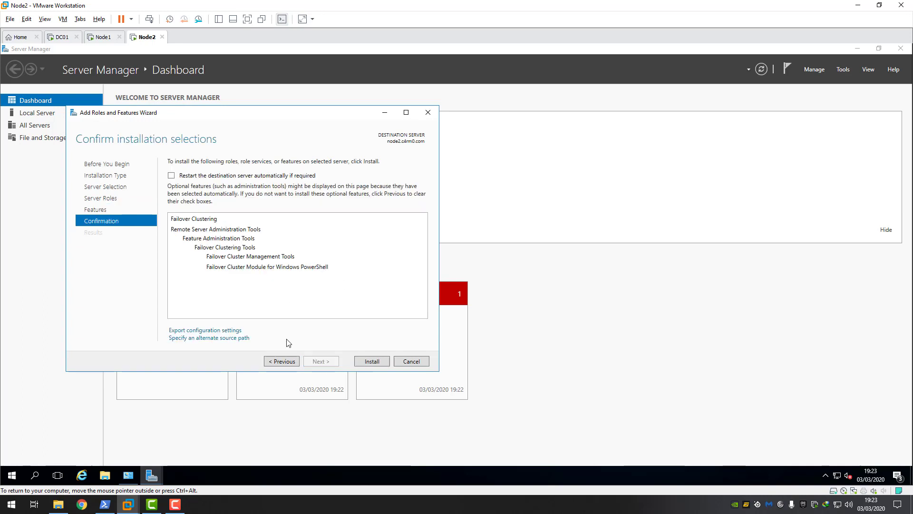
pyautogui.click(364, 360)
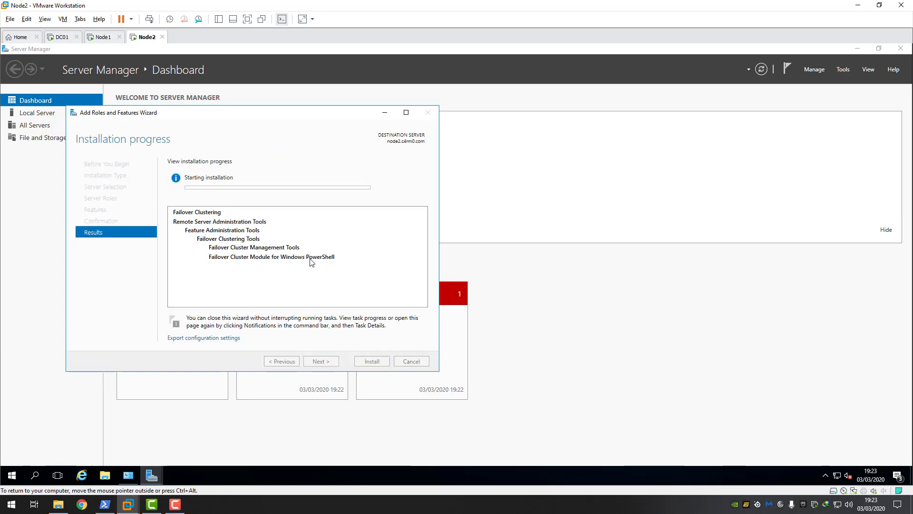
pyautogui.click(105, 39)
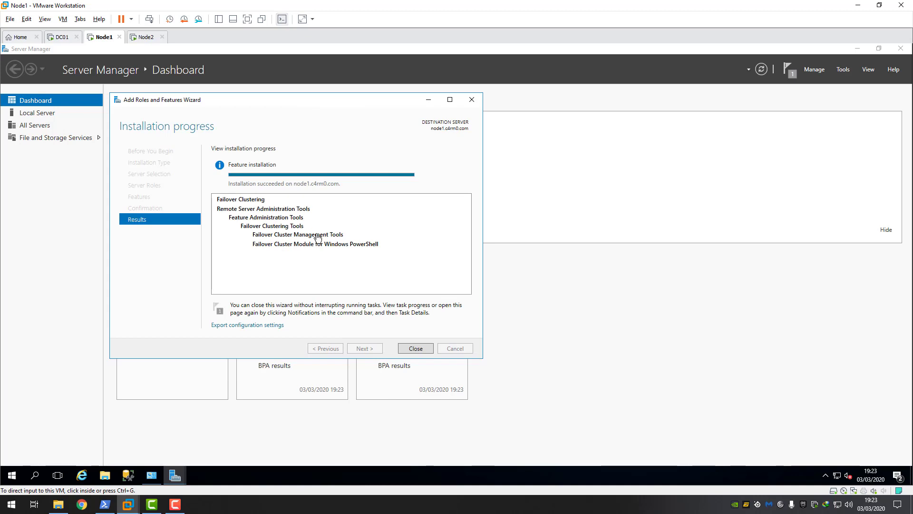
# - Close Node1's finished wizard, Administrative Tools and Server Manager, checking Node2's install progress
pyautogui.click(424, 351)
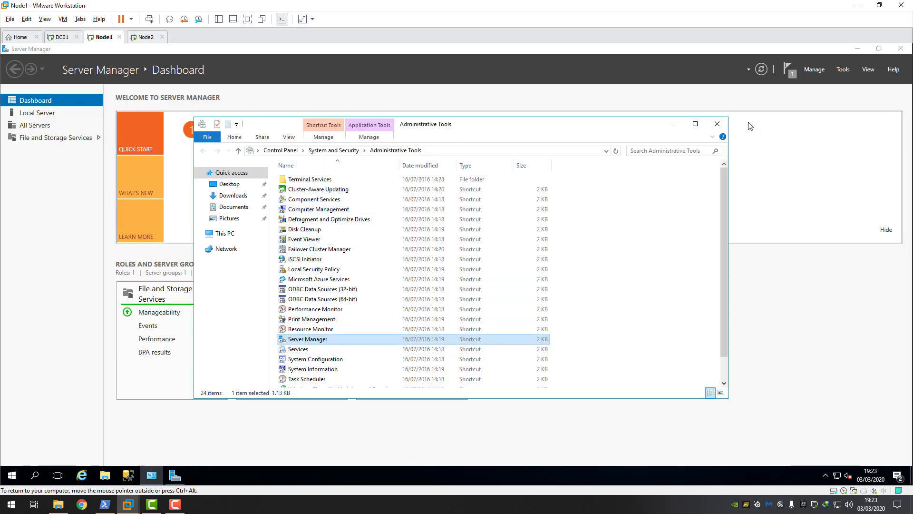
pyautogui.click(717, 123)
pyautogui.click(902, 50)
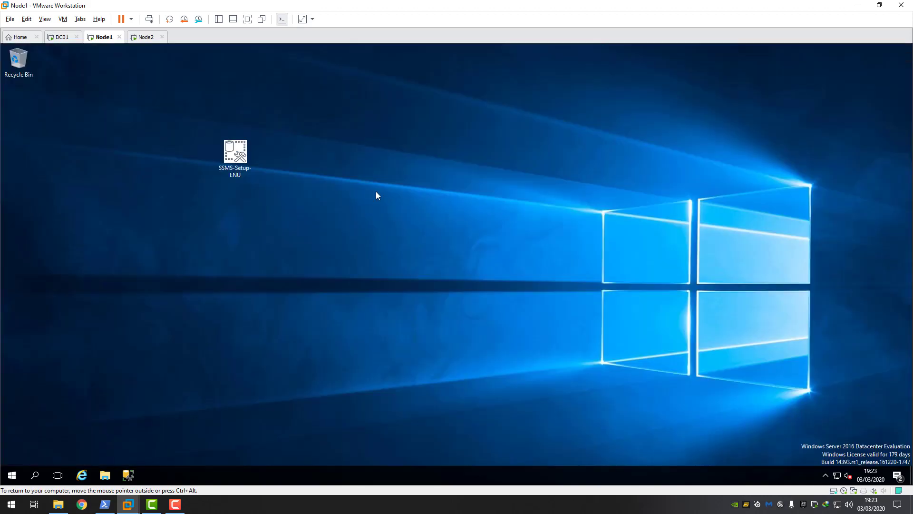
pyautogui.click(147, 39)
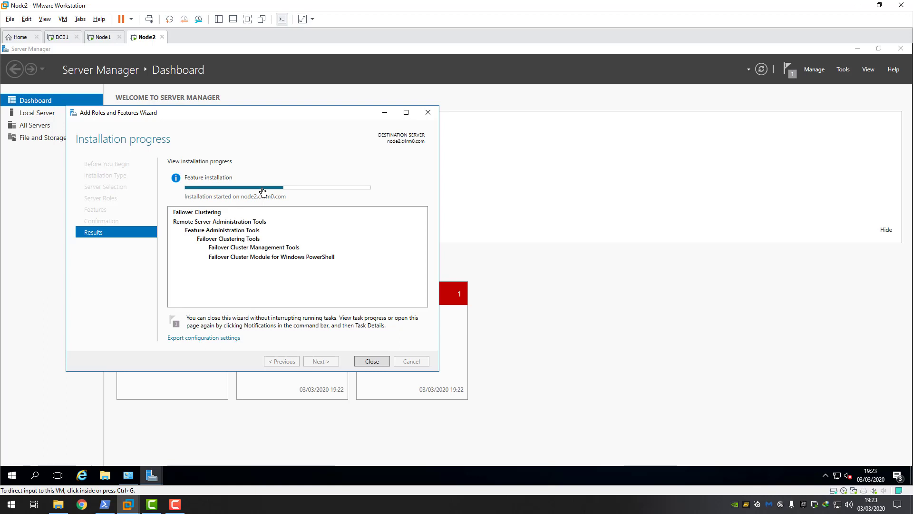
pyautogui.click(110, 38)
pyautogui.click(146, 41)
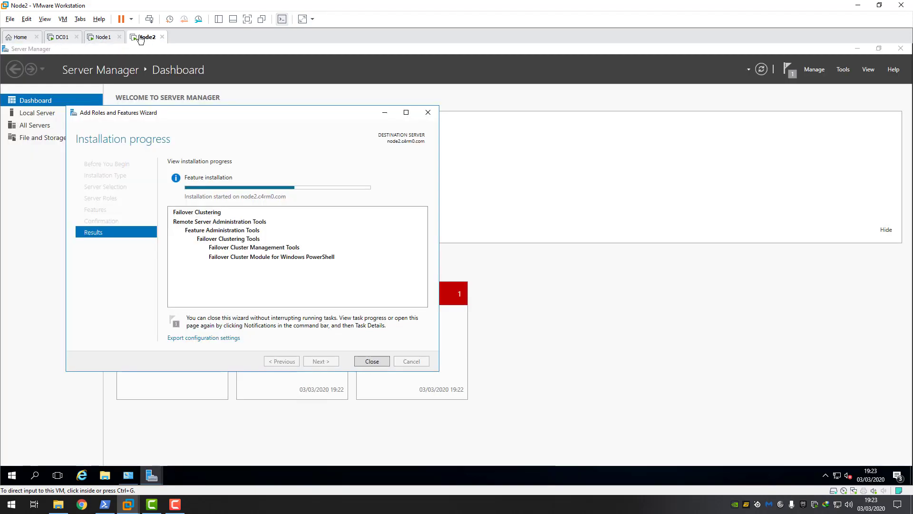
pyautogui.click(106, 39)
# - Open Node1's Windows Administrative Tools and select Failover Cluster Manager
pyautogui.click(12, 475)
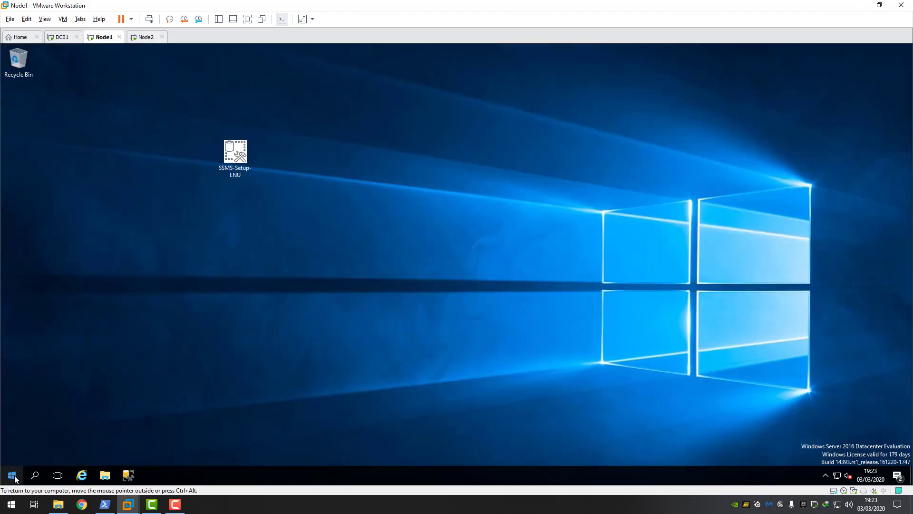
pyautogui.click(184, 252)
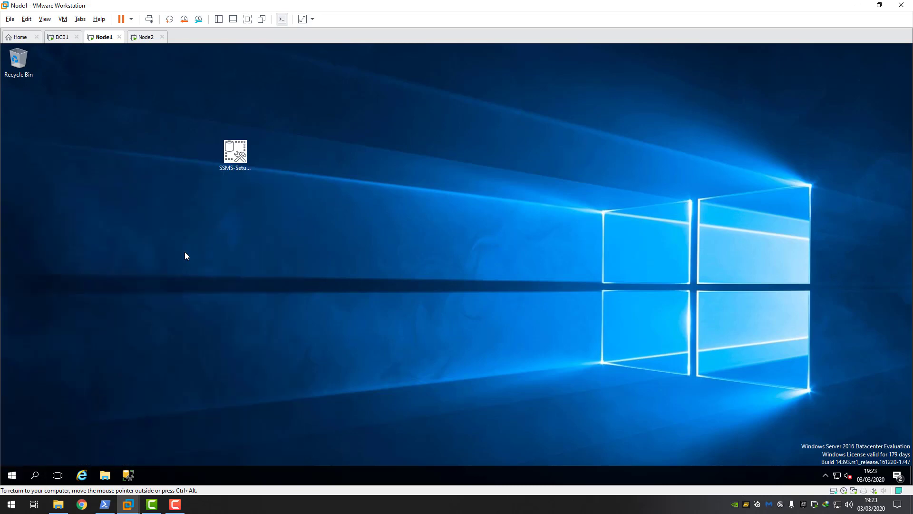
pyautogui.click(315, 252)
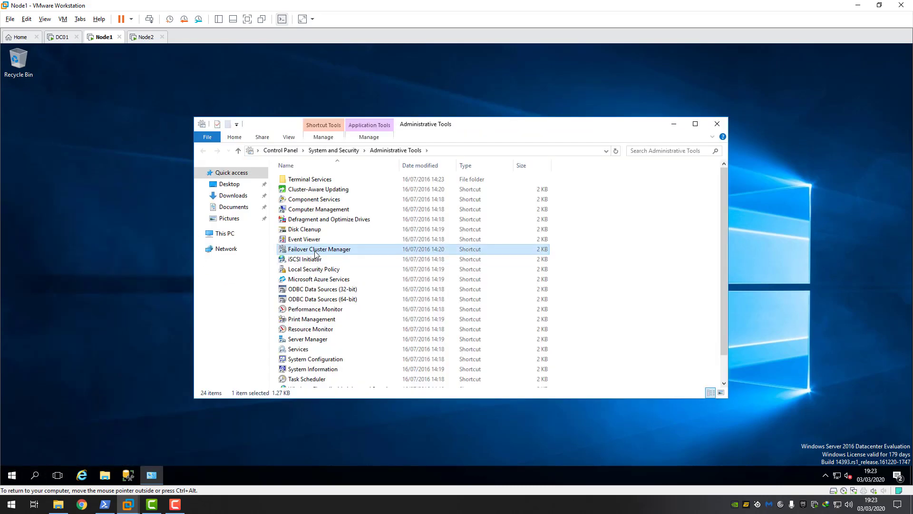
# - Open Failover Cluster Manager on Node1, and close Node2's finished wizard, Administrative Tools and Server Manager
pyautogui.doubleClick(315, 253)
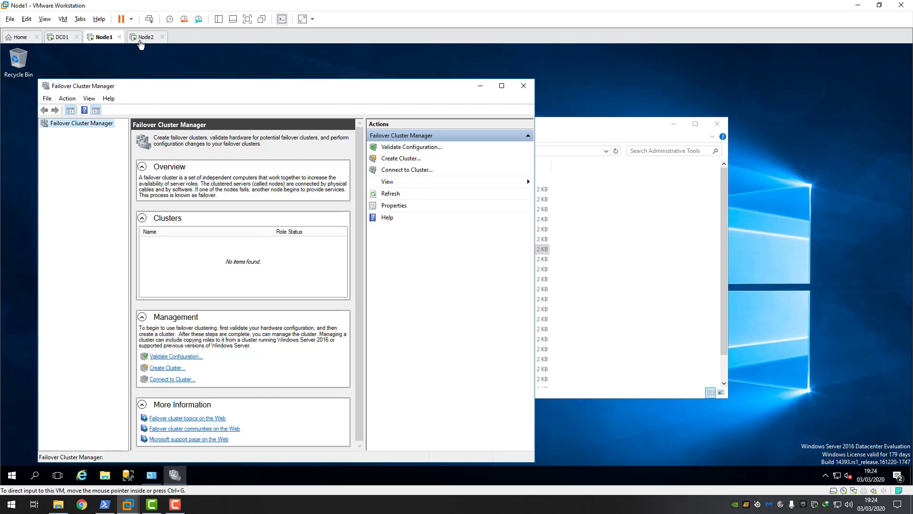
pyautogui.click(144, 37)
pyautogui.click(259, 134)
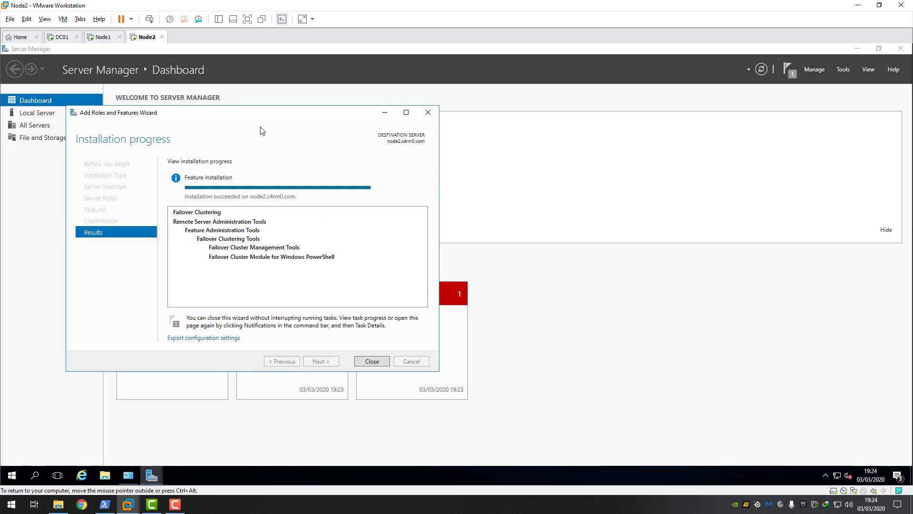
pyautogui.click(370, 361)
pyautogui.click(718, 123)
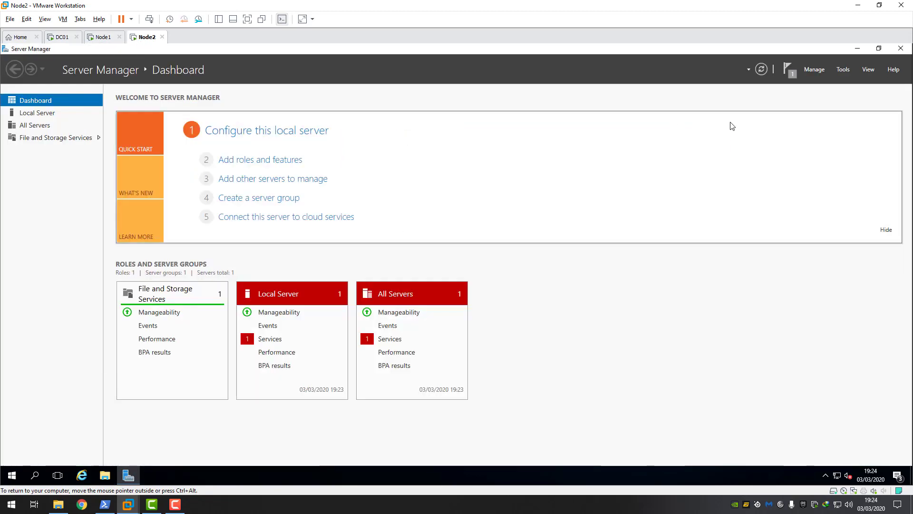
pyautogui.click(900, 49)
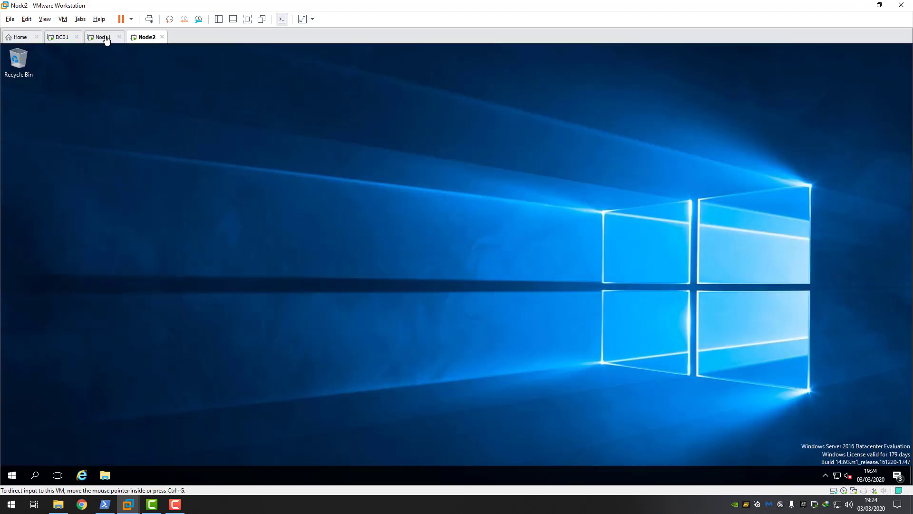
pyautogui.click(102, 37)
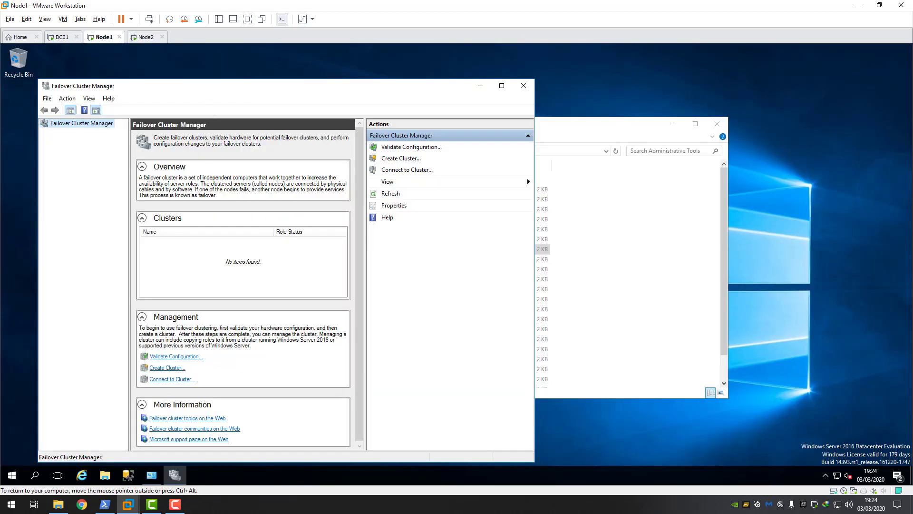
pyautogui.moveTo(235, 86); pyautogui.dragTo(250, 82)
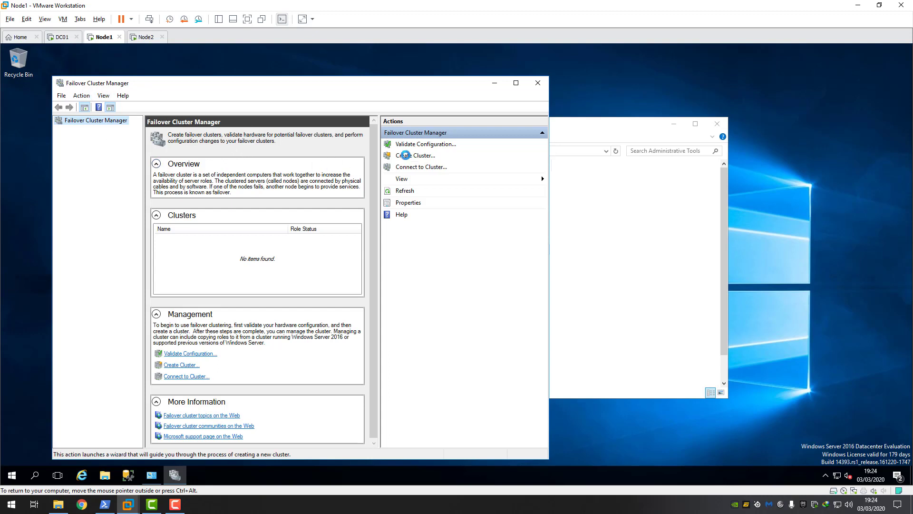
# - Start the Create Cluster Wizard and add node1.c4m0.com and node2.c4m0.com, fixing a mistyped 'nod2'
pyautogui.click(405, 155)
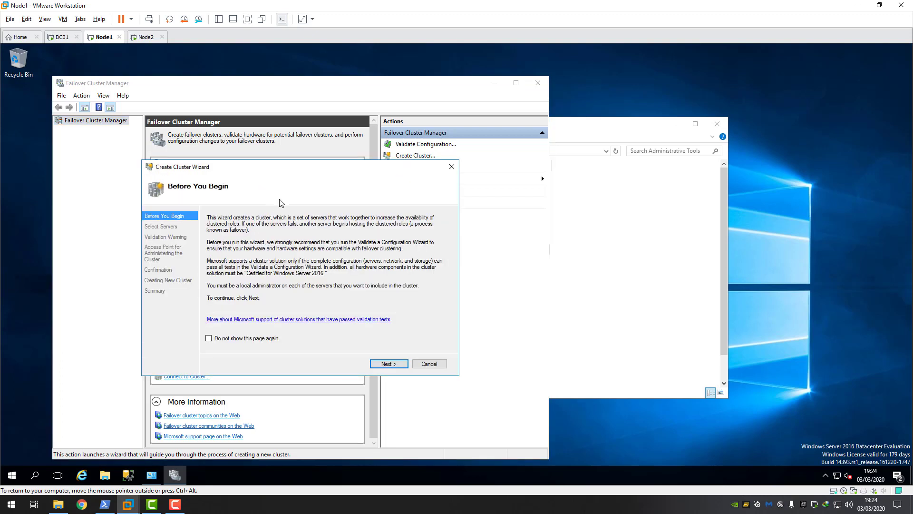
pyautogui.click(389, 363)
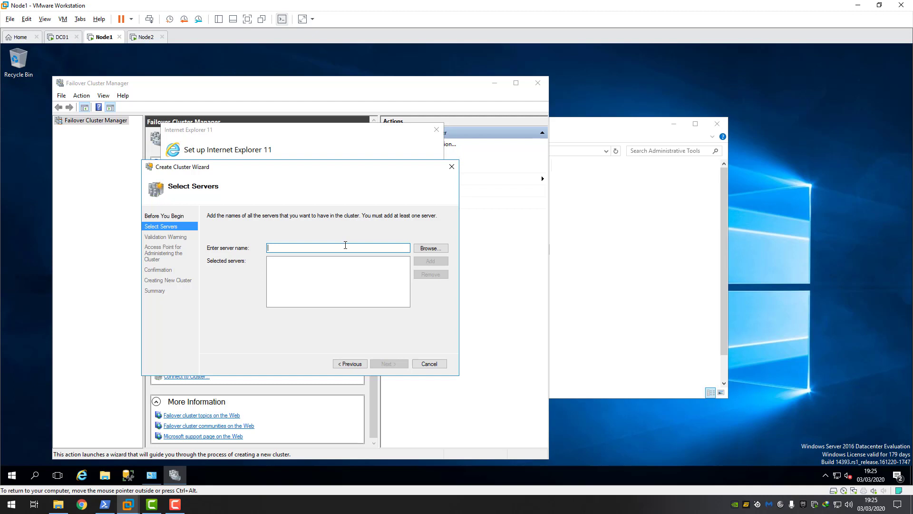
pyautogui.write('node1.c4m0.com')
pyautogui.click(430, 261)
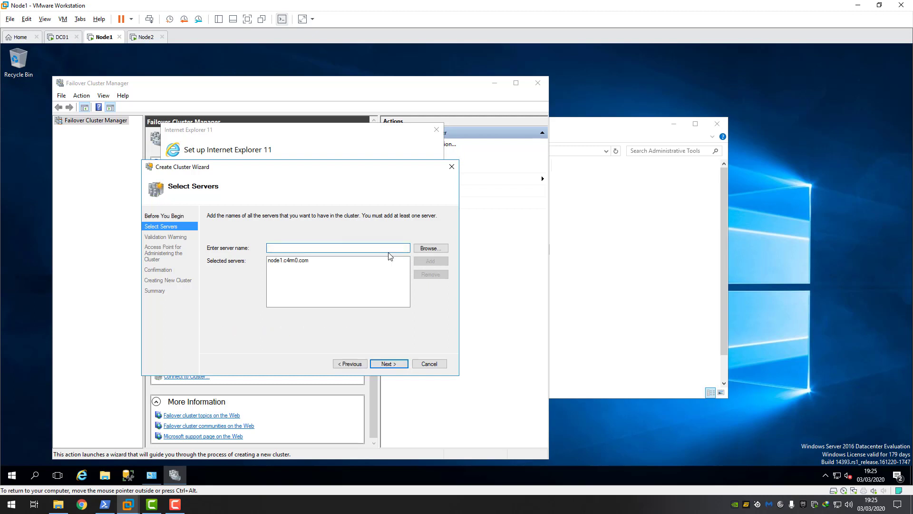
pyautogui.write('nod2.c4m0.com')
pyautogui.click(430, 261)
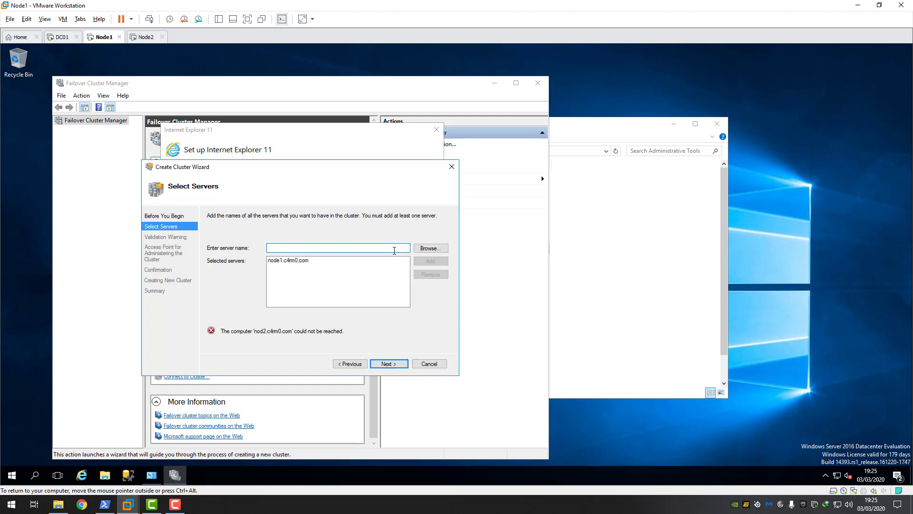
pyautogui.write('node2.c4m0.com')
pyautogui.click(435, 263)
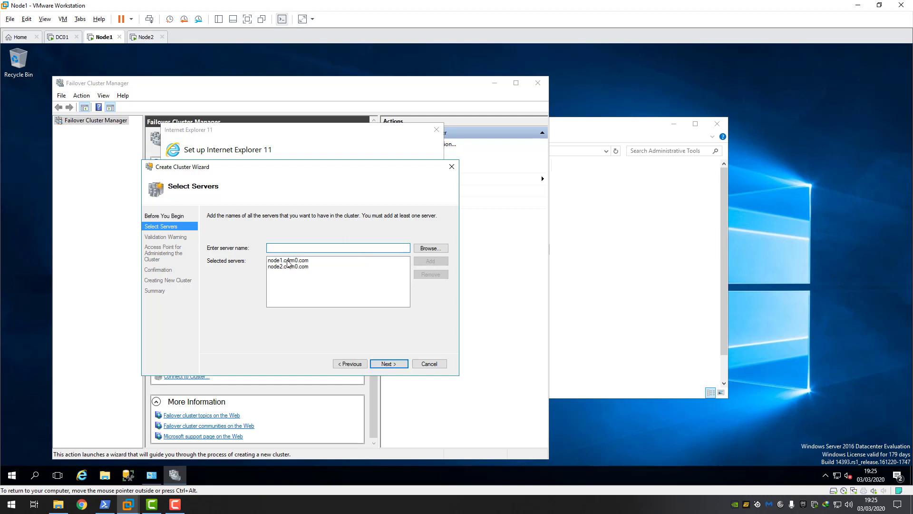
pyautogui.click(388, 366)
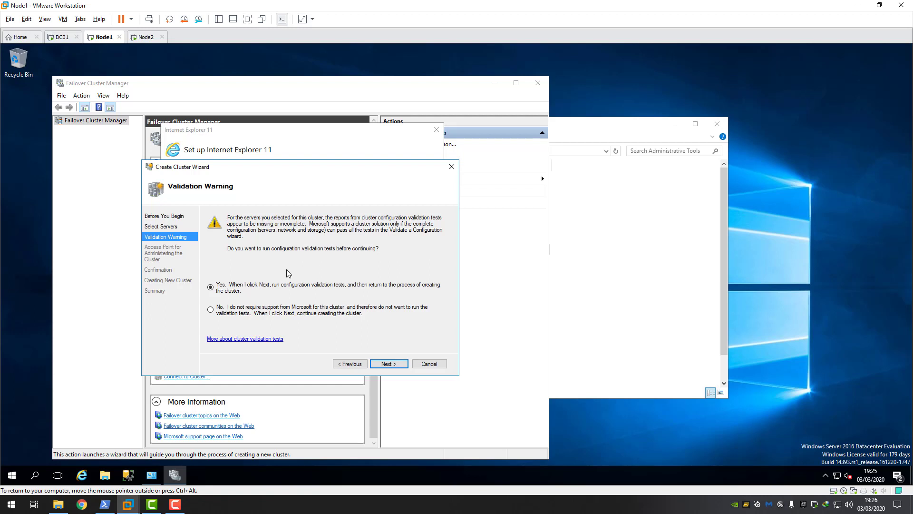
# - Skip validation tests and name the cluster sqlcluster with IP address 192.168.3.132
pyautogui.click(210, 310)
pyautogui.click(389, 364)
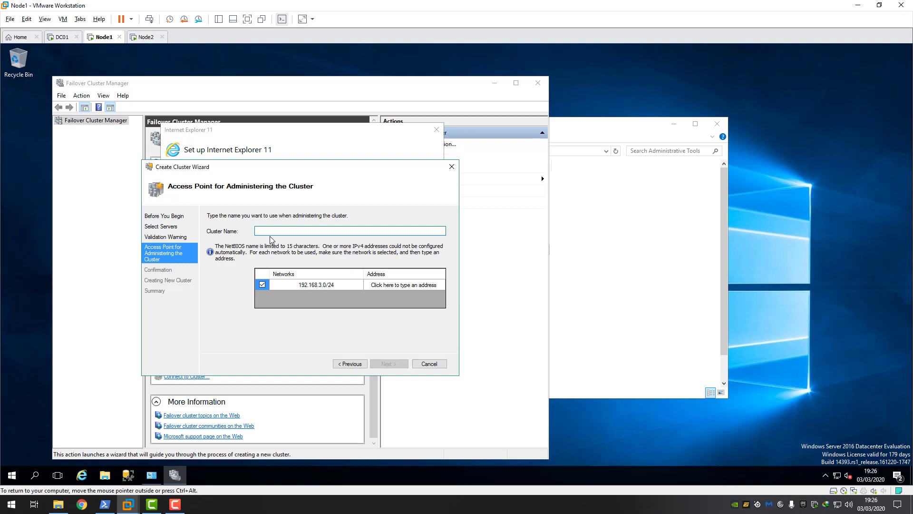
pyautogui.write('sqlcluster')
pyautogui.click(389, 286)
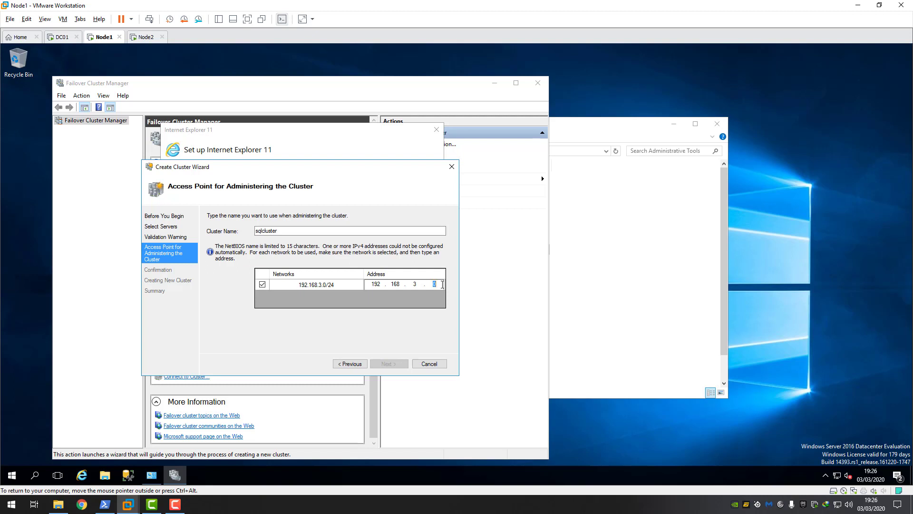
pyautogui.write('132')
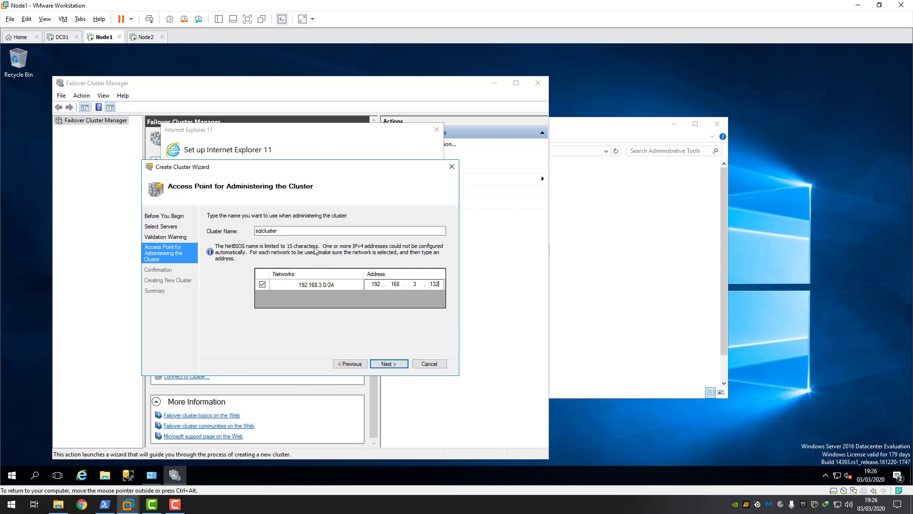
pyautogui.click(389, 363)
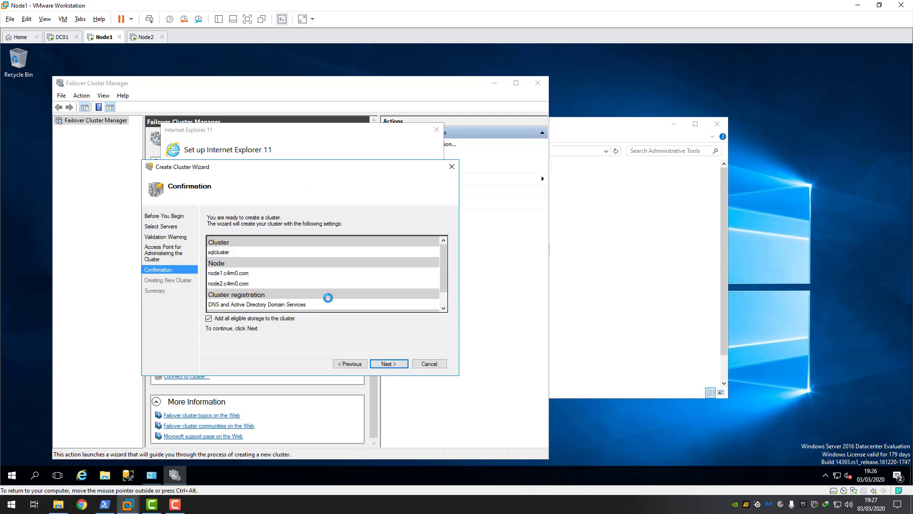
# - Review the confirmation list, start creating the sqlcluster cluster on Node1, then move to the DC01 VM
pyautogui.moveTo(443, 266)
pyautogui.mouseDown()
pyautogui.moveTo(446, 301)
pyautogui.moveTo(445, 262)
pyautogui.moveTo(445, 300)
pyautogui.moveTo(441, 266)
pyautogui.moveTo(442, 282)
pyautogui.mouseUp()
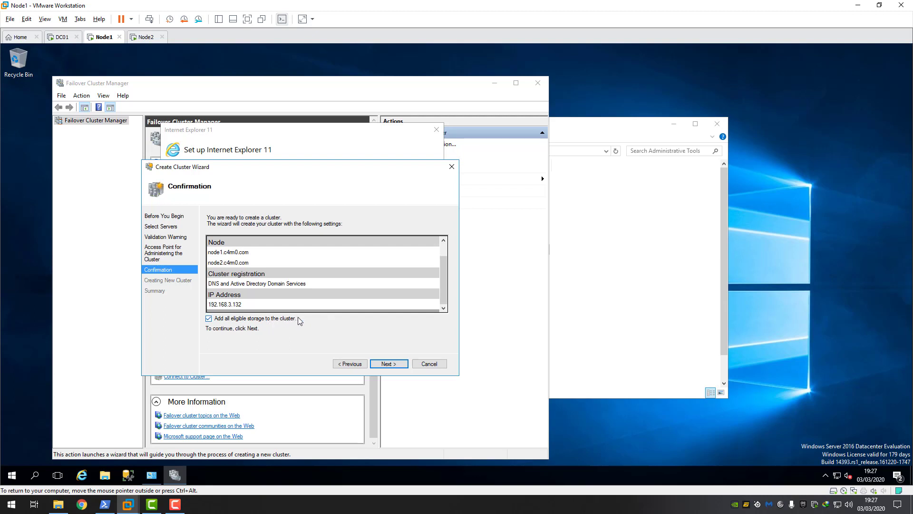
pyautogui.moveTo(443, 295)
pyautogui.mouseDown()
pyautogui.moveTo(444, 270)
pyautogui.moveTo(443, 305)
pyautogui.moveTo(441, 280)
pyautogui.moveTo(442, 295)
pyautogui.mouseUp()
pyautogui.click(389, 364)
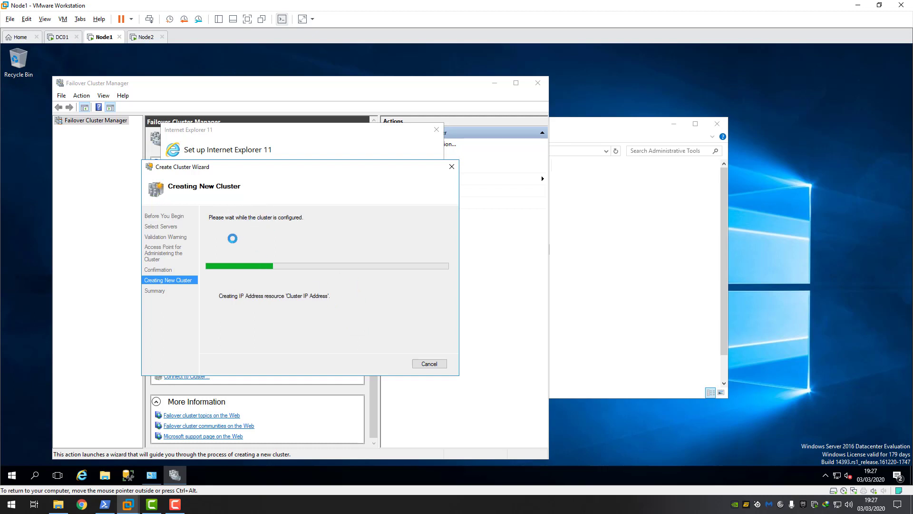
pyautogui.click(60, 37)
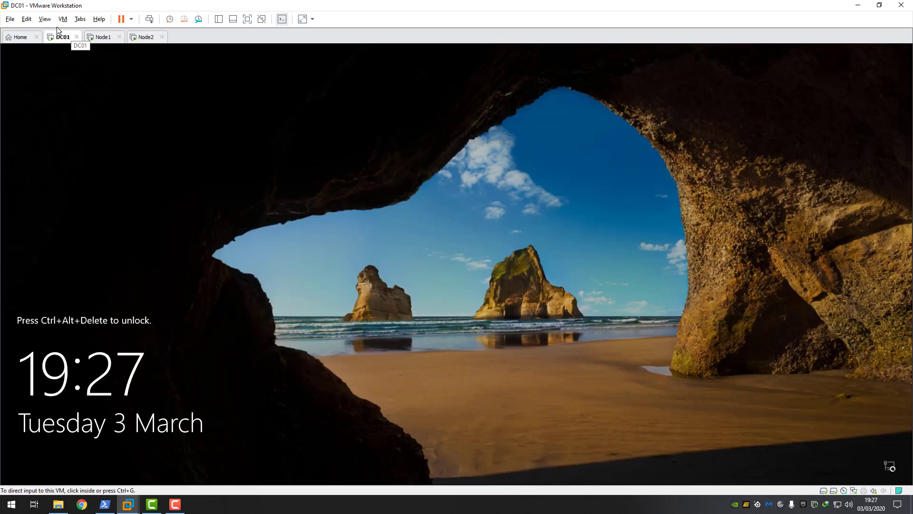
# - Unlock DC01 with Ctrl+Alt+Del and sign in with the administrator password
pyautogui.click(63, 19)
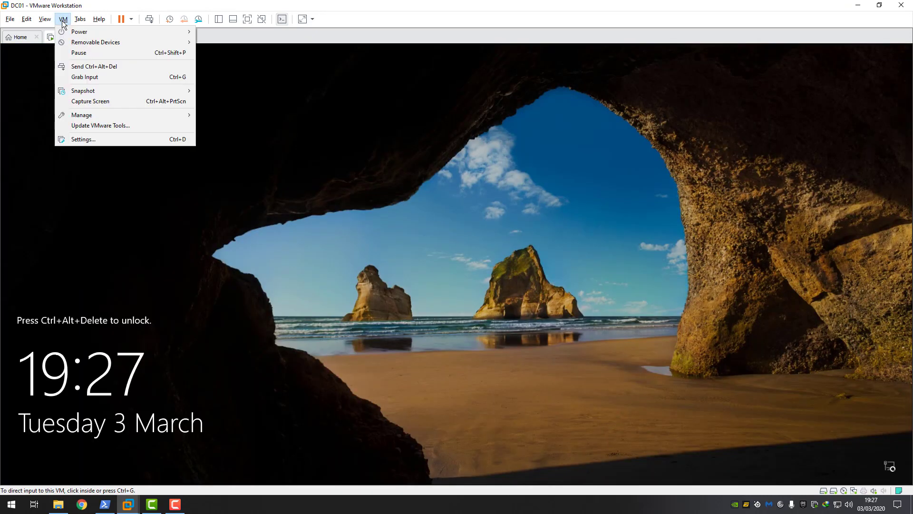
pyautogui.click(97, 69)
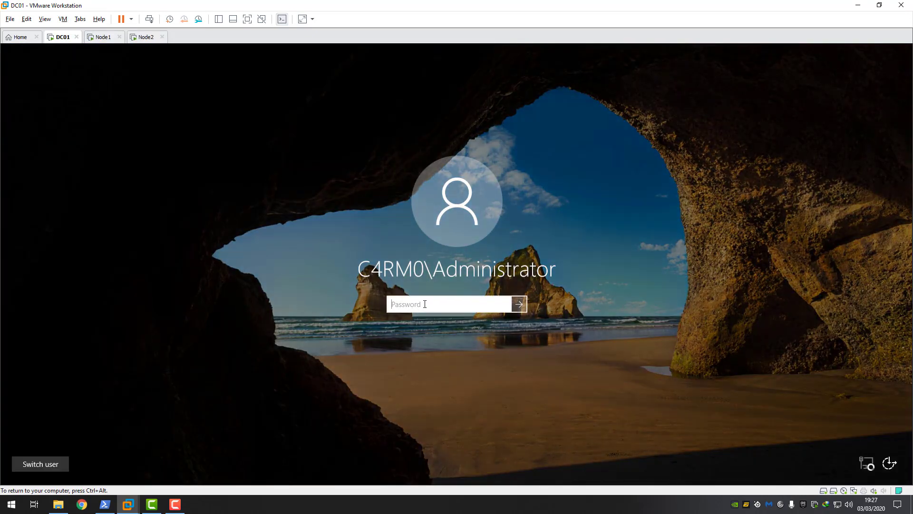
pyautogui.write('P')
pyautogui.press('Return')
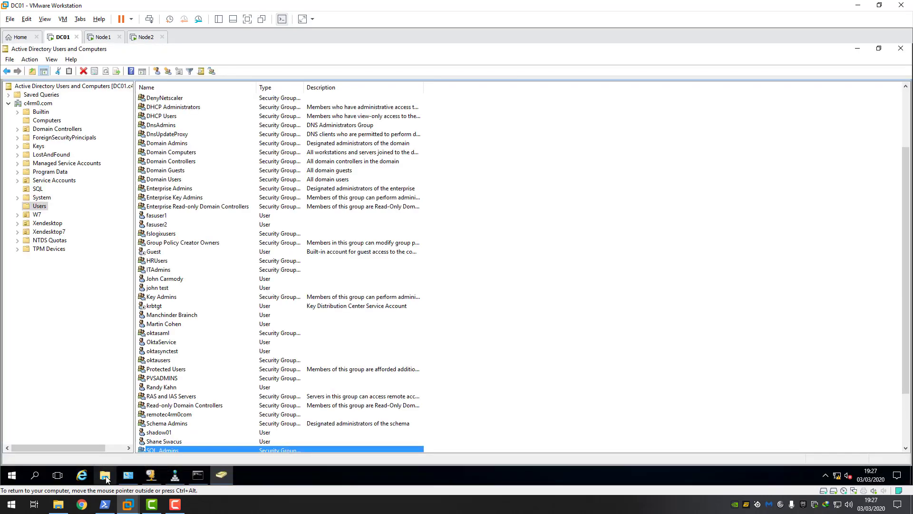
# - Close ADUC, File Explorer, Administrative Tools, command prompt, DNS and DHCP windows, then open a fresh File Explorer
pyautogui.click(105, 475)
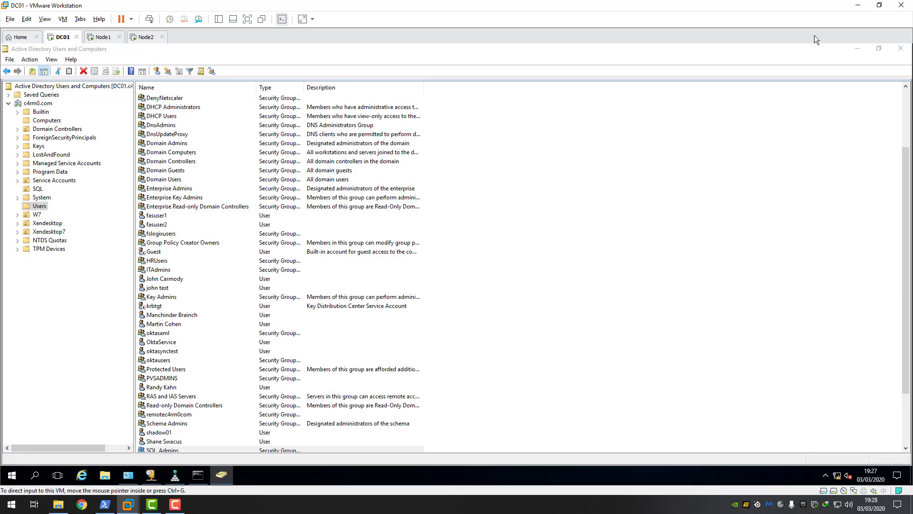
pyautogui.click(901, 50)
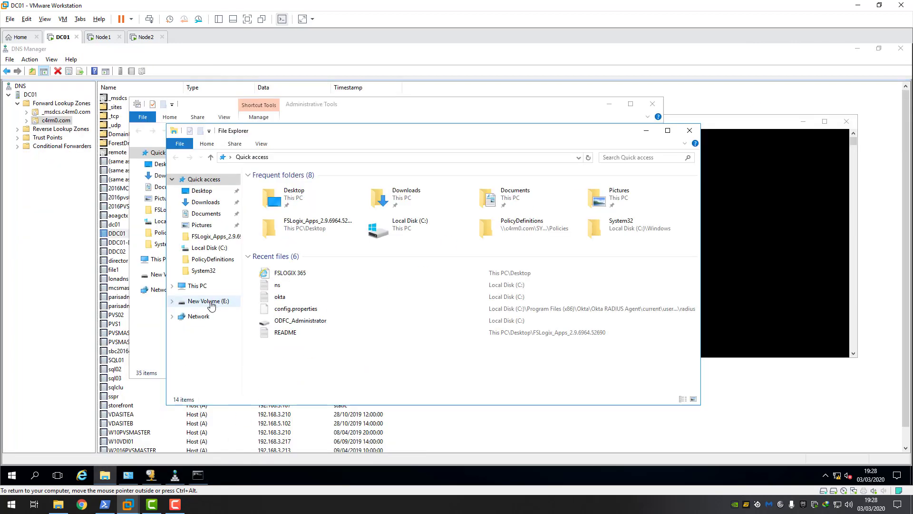
pyautogui.click(210, 301)
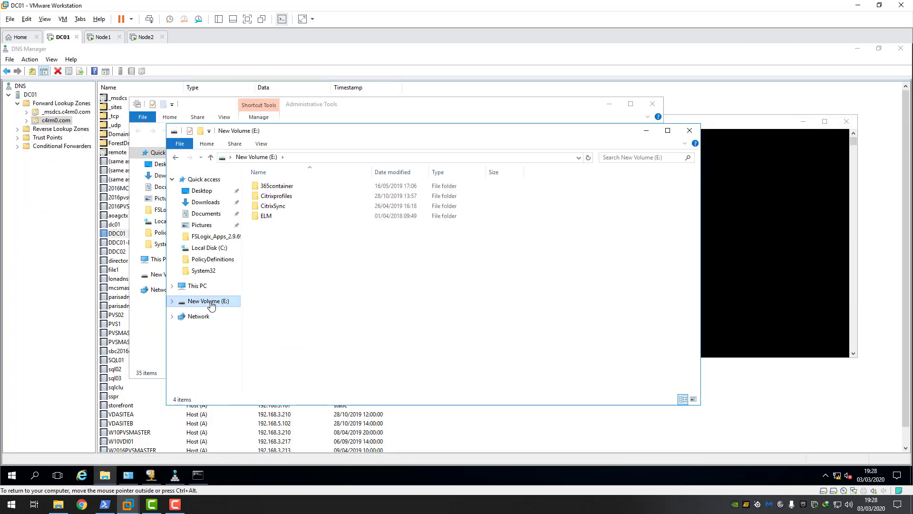
pyautogui.click(206, 286)
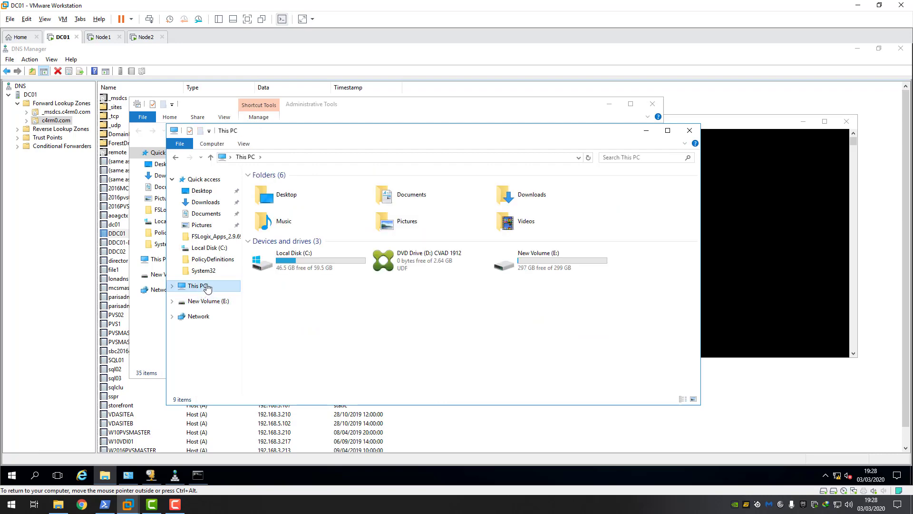
pyautogui.click(690, 130)
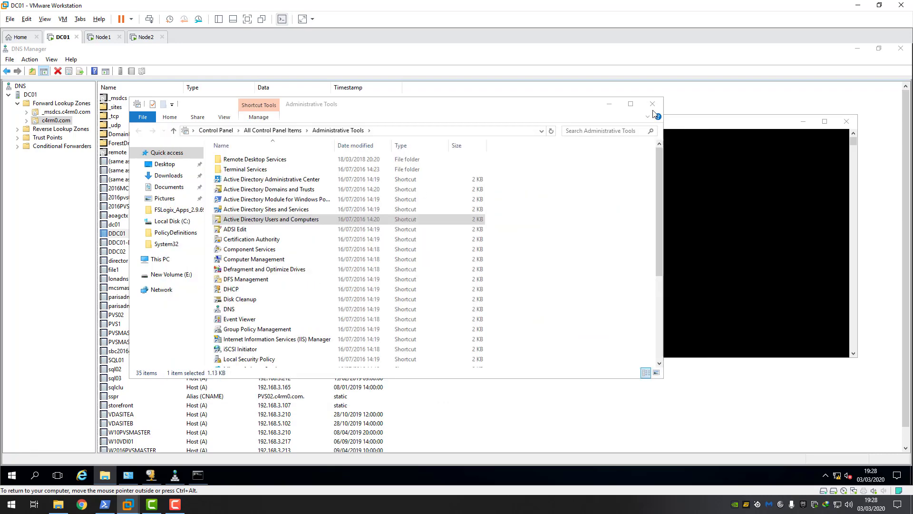
pyautogui.click(652, 103)
pyautogui.click(846, 122)
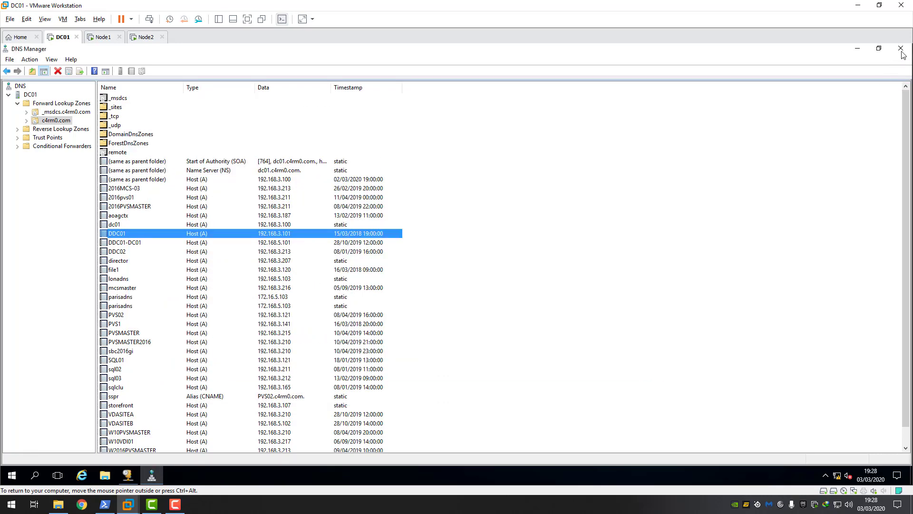
pyautogui.click(901, 50)
pyautogui.click(542, 151)
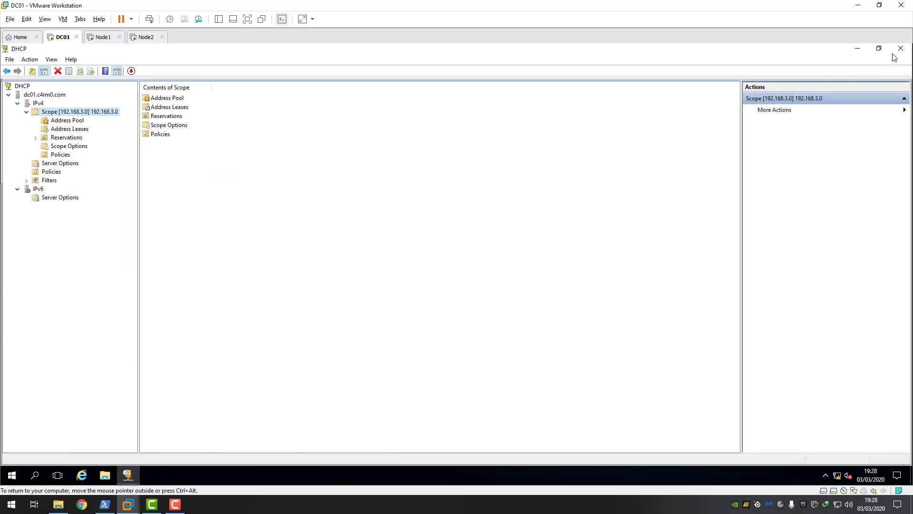
pyautogui.click(894, 54)
pyautogui.click(103, 475)
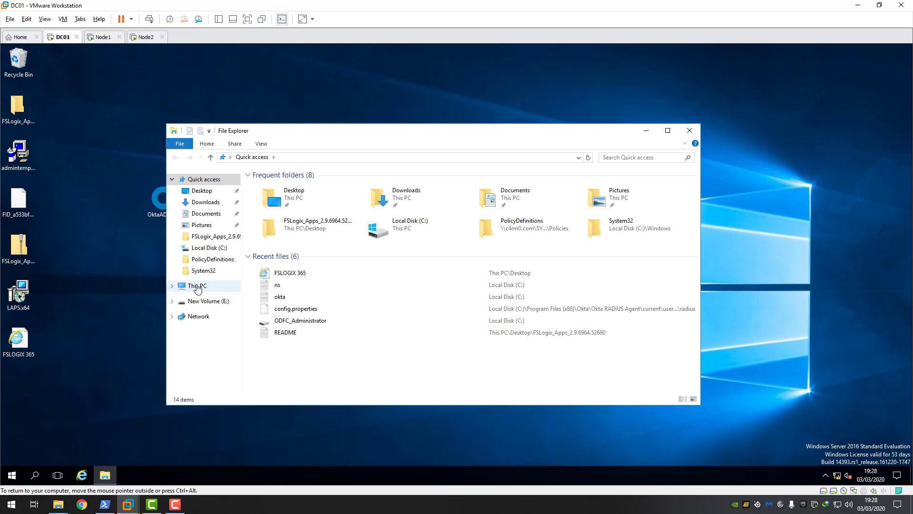
# - Create a new folder named SQLWitnessshare in Local Disk (C:)
pyautogui.click(197, 285)
pyautogui.doubleClick(331, 263)
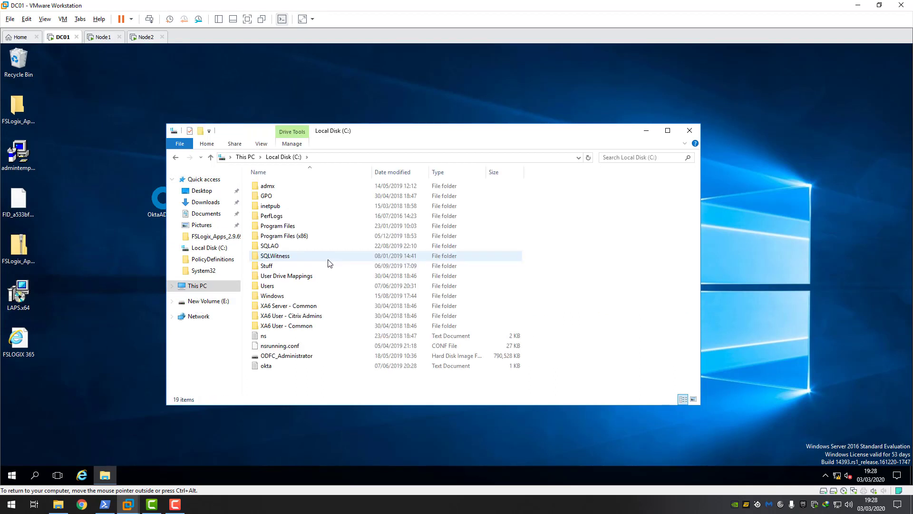
pyautogui.rightClick(278, 386)
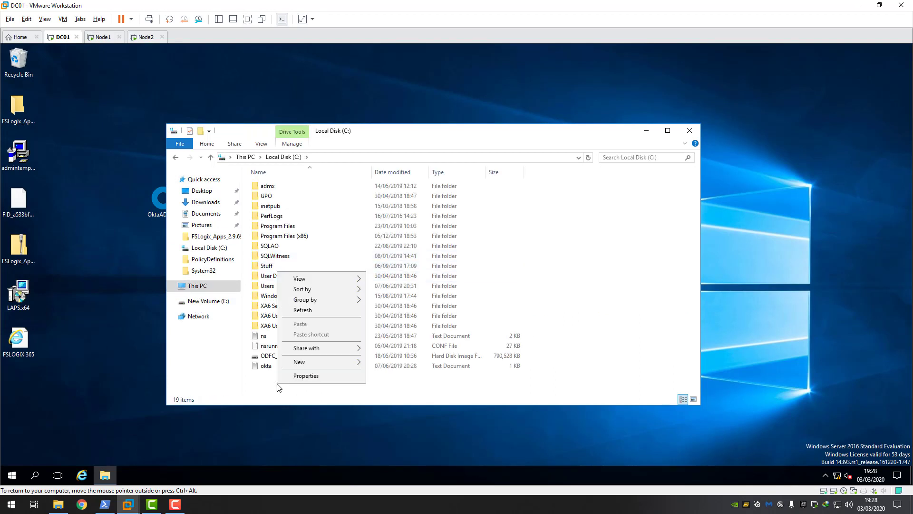
pyautogui.moveTo(308, 363)
pyautogui.click(398, 364)
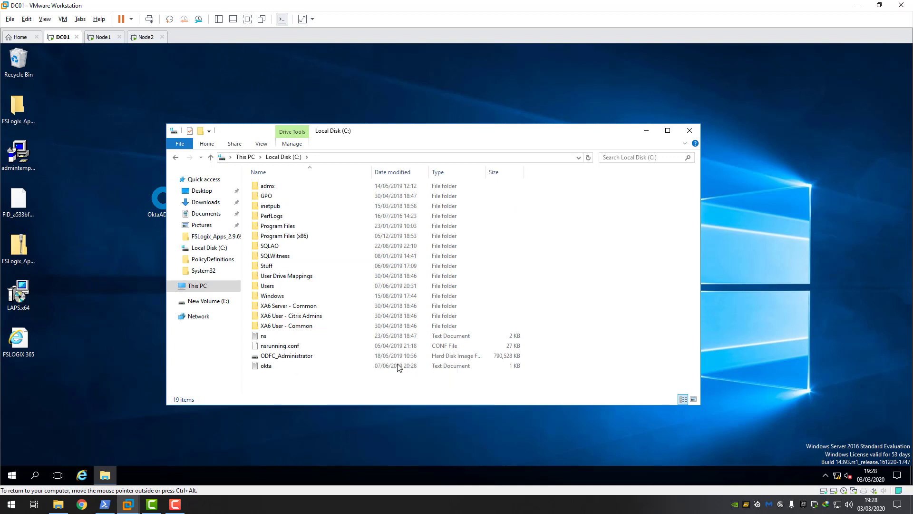
pyautogui.press('BackSpace')
pyautogui.write('S')
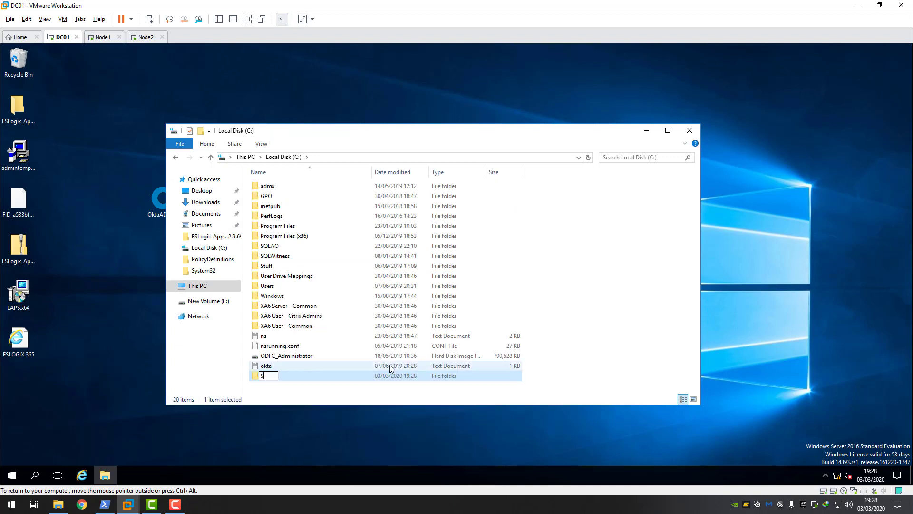
pyautogui.write('QLWitnessshare')
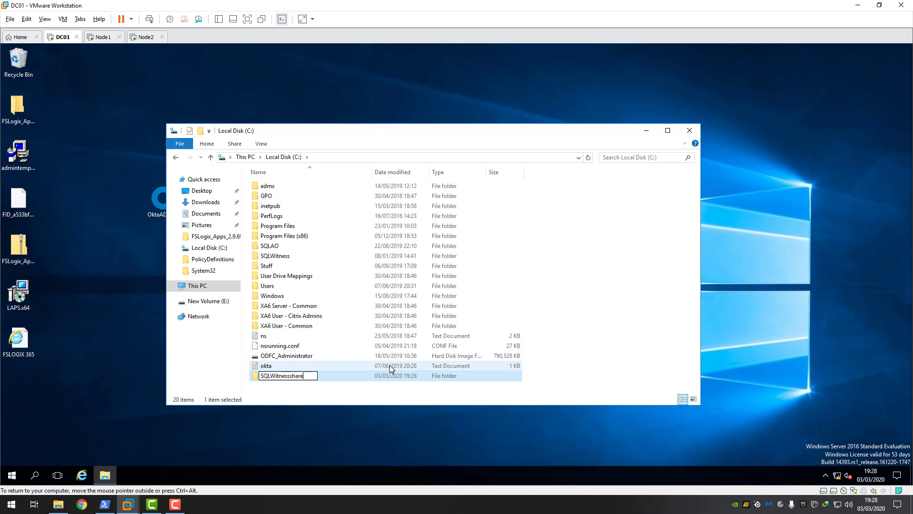
pyautogui.click(291, 397)
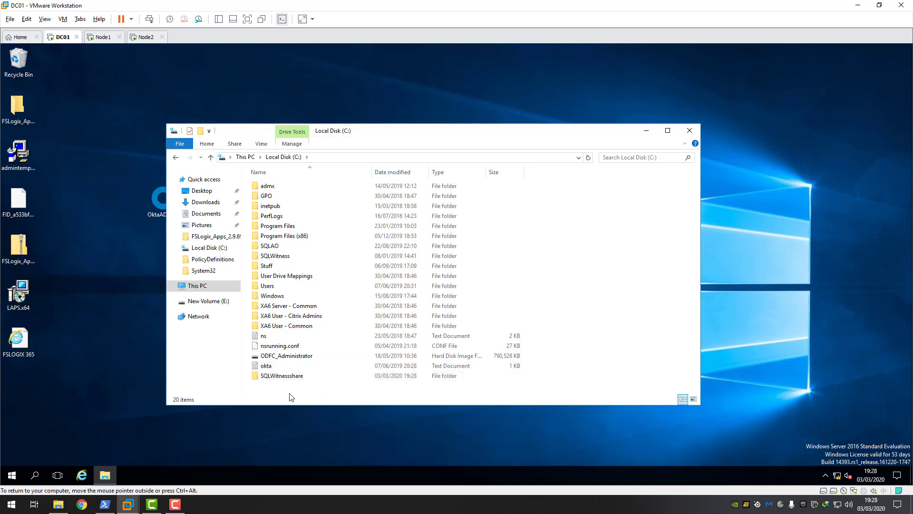
# - Open the Properties of the SQLWitnessshare folder
pyautogui.click(292, 378)
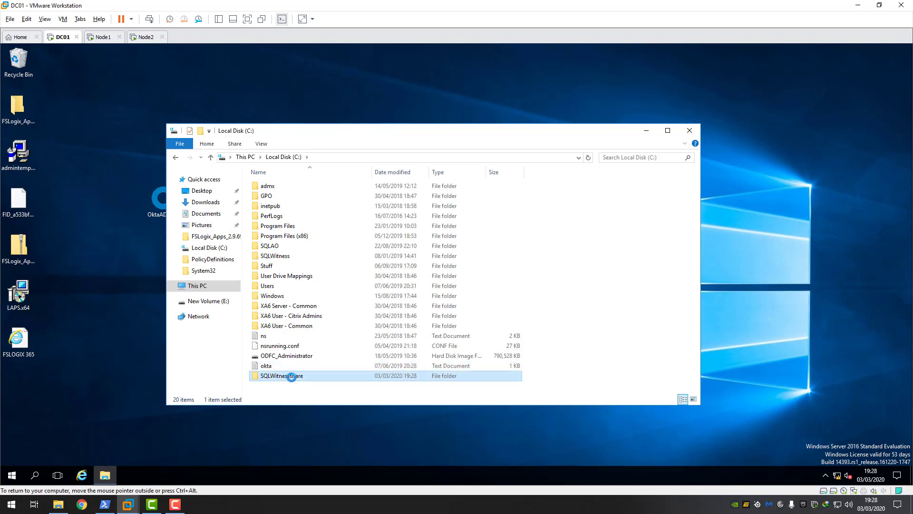
pyautogui.rightClick(291, 377)
pyautogui.click(312, 371)
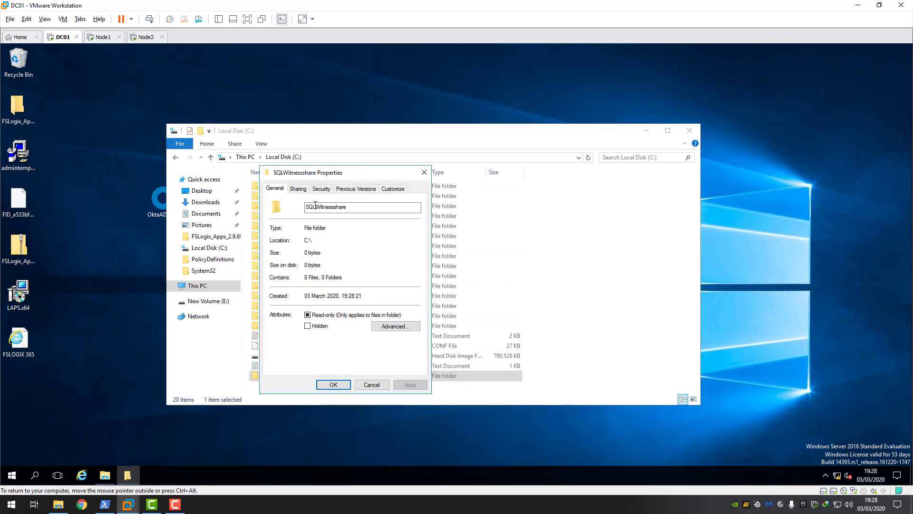
# - Turn on Share this folder in Advanced Sharing and remove Everyone from the share permissions
pyautogui.click(298, 189)
pyautogui.click(310, 303)
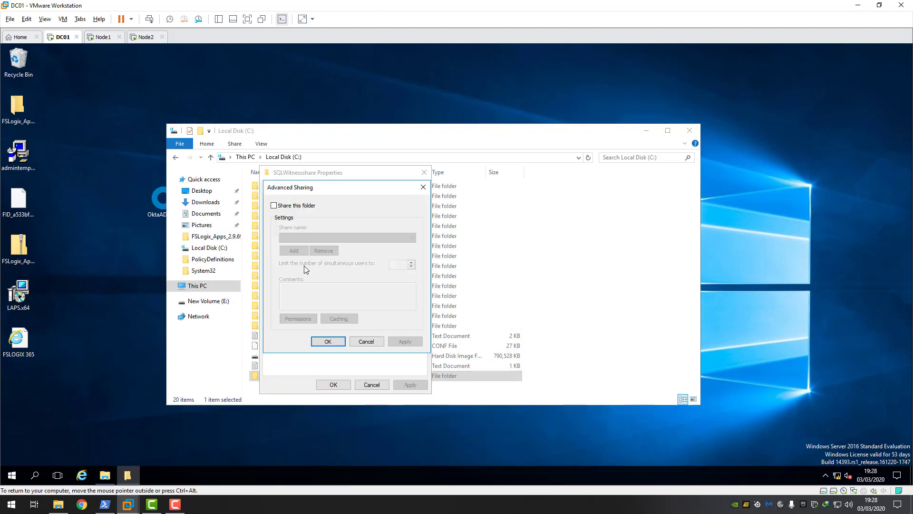
pyautogui.click(274, 206)
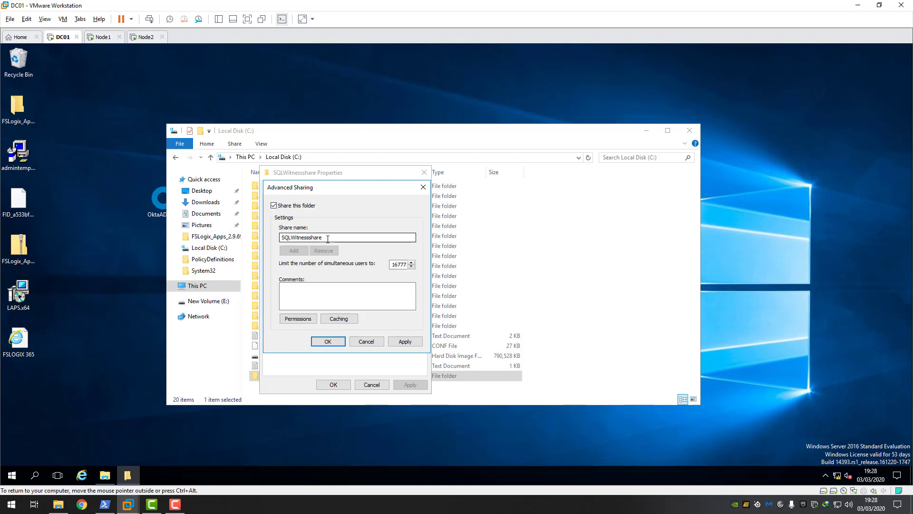
pyautogui.click(301, 321)
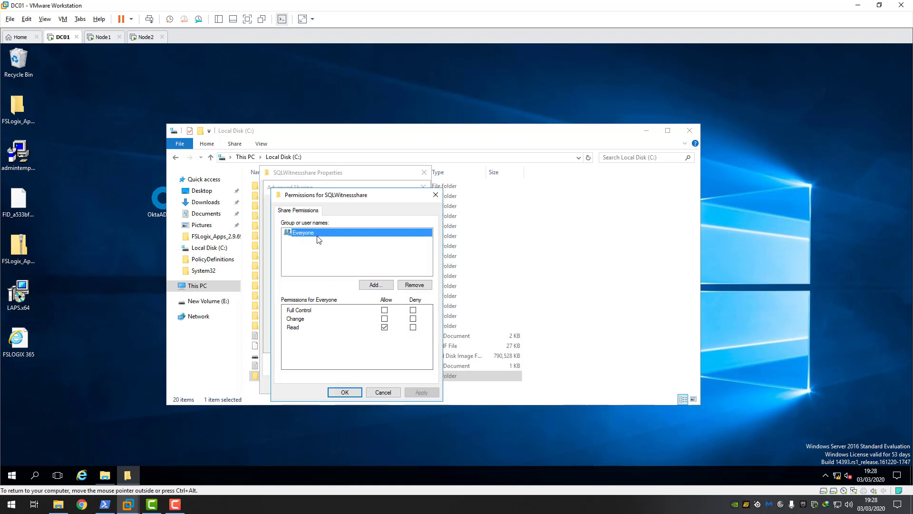
pyautogui.click(414, 285)
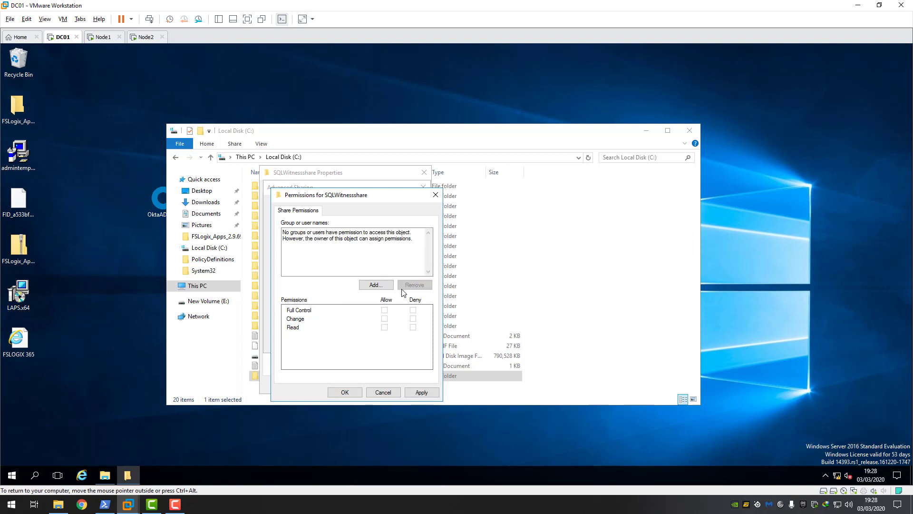
# - Add the NODE1 computer account, searching Computers object types, with Full Control
pyautogui.click(376, 284)
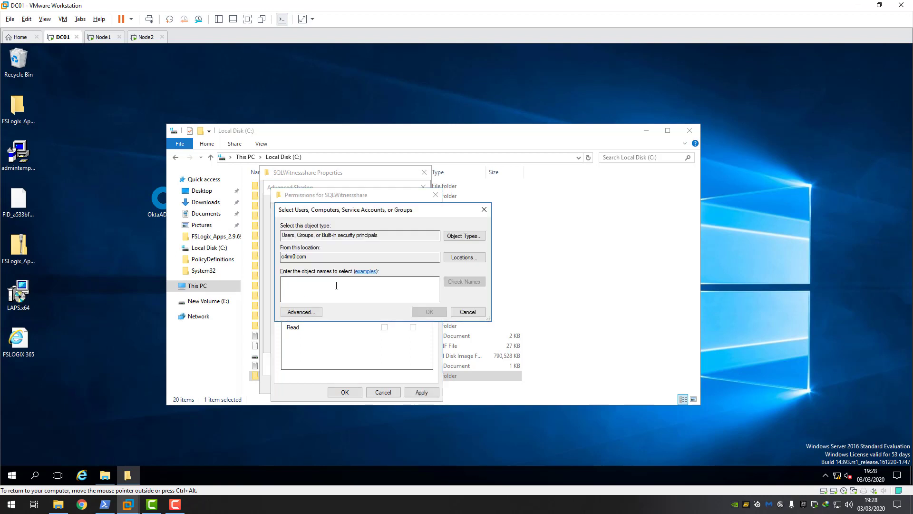
pyautogui.write('node1')
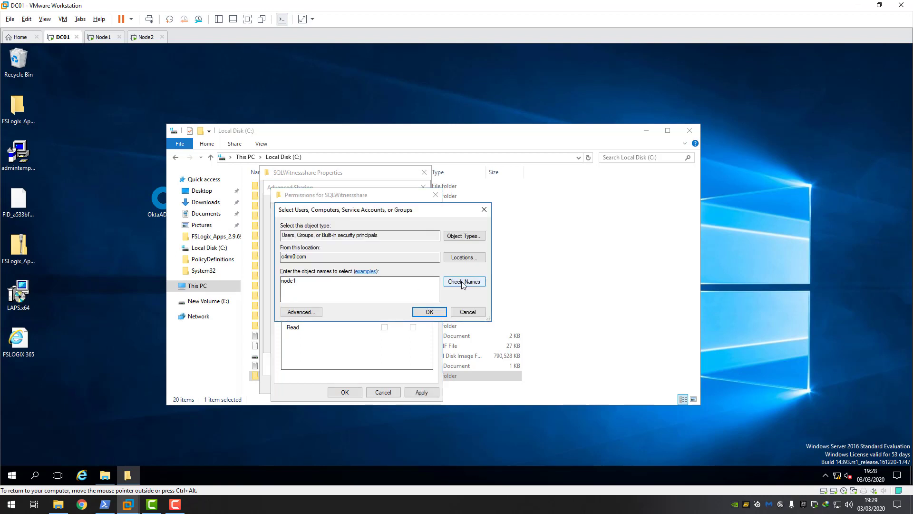
pyautogui.click(458, 282)
pyautogui.click(479, 363)
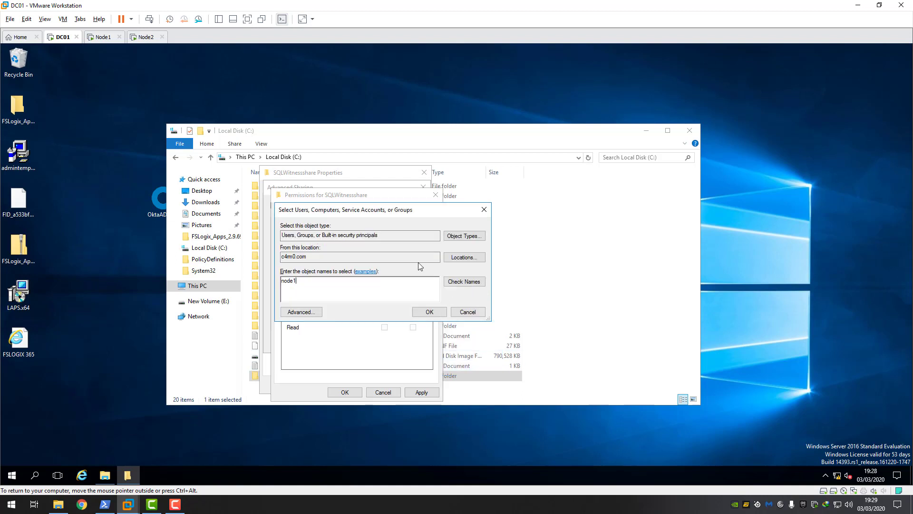
pyautogui.click(464, 238)
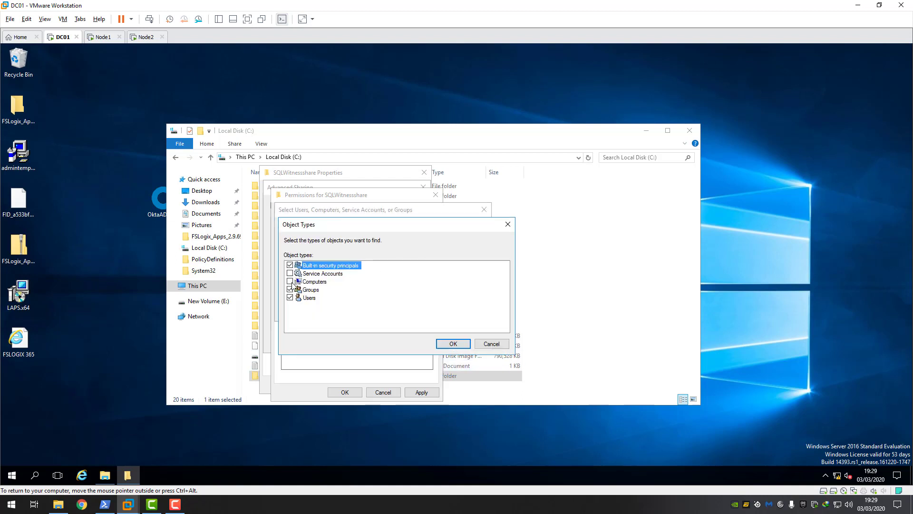
pyautogui.click(290, 281)
pyautogui.click(452, 343)
pyautogui.click(462, 283)
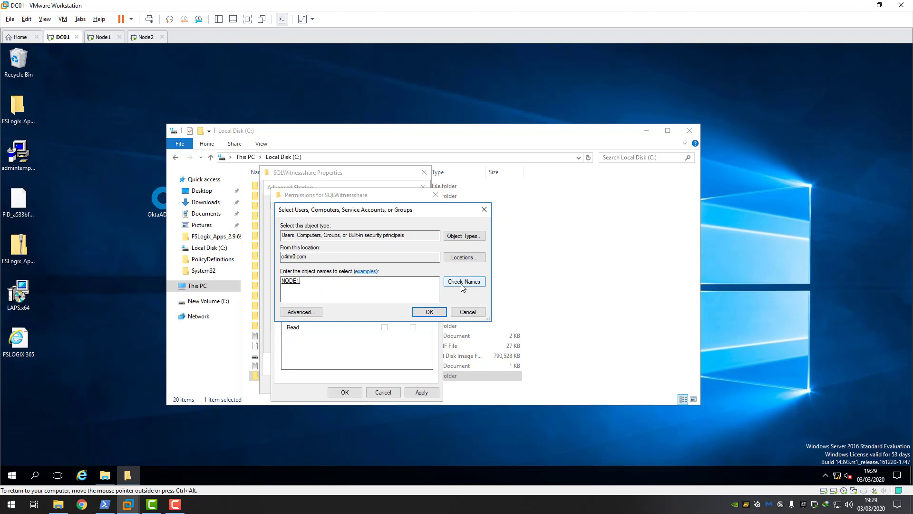
pyautogui.click(429, 311)
pyautogui.click(384, 309)
pyautogui.click(412, 391)
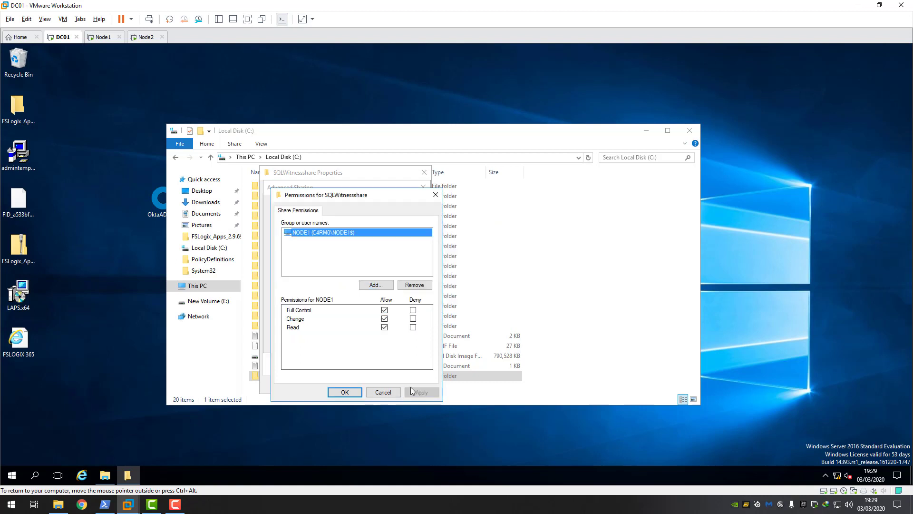
# - Add the NODE2 computer account with Full Control
pyautogui.click(376, 284)
pyautogui.write('node2')
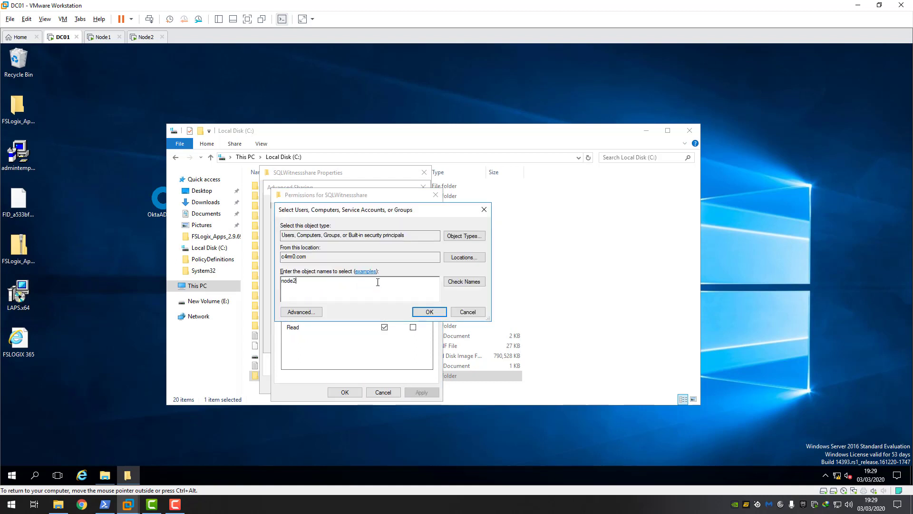
pyautogui.click(463, 281)
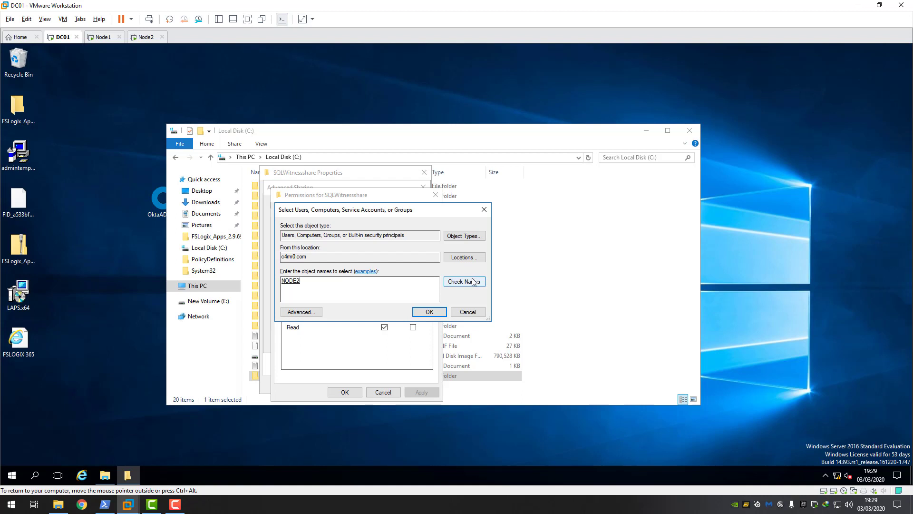
pyautogui.click(429, 312)
pyautogui.click(384, 310)
pyautogui.click(418, 390)
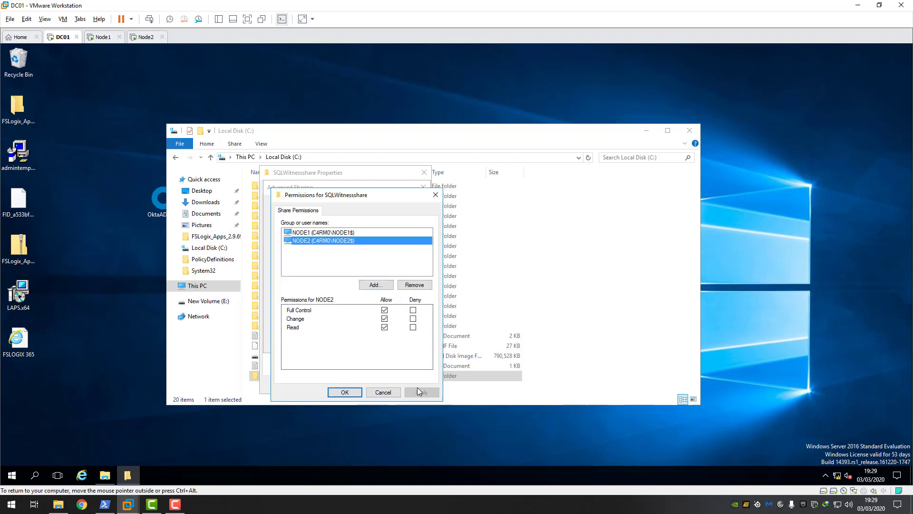
# - Add the sqlcluster account with Full Control and close the share permissions
pyautogui.click(376, 284)
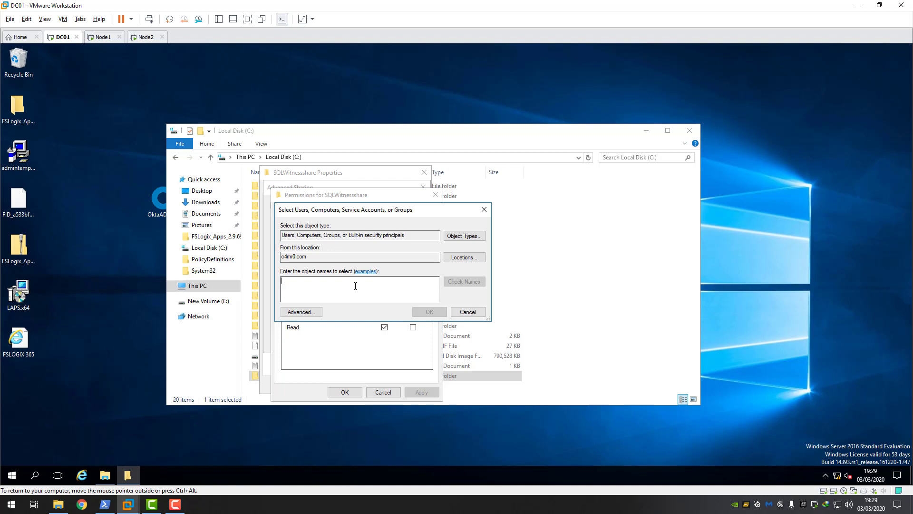
pyautogui.write('sw')
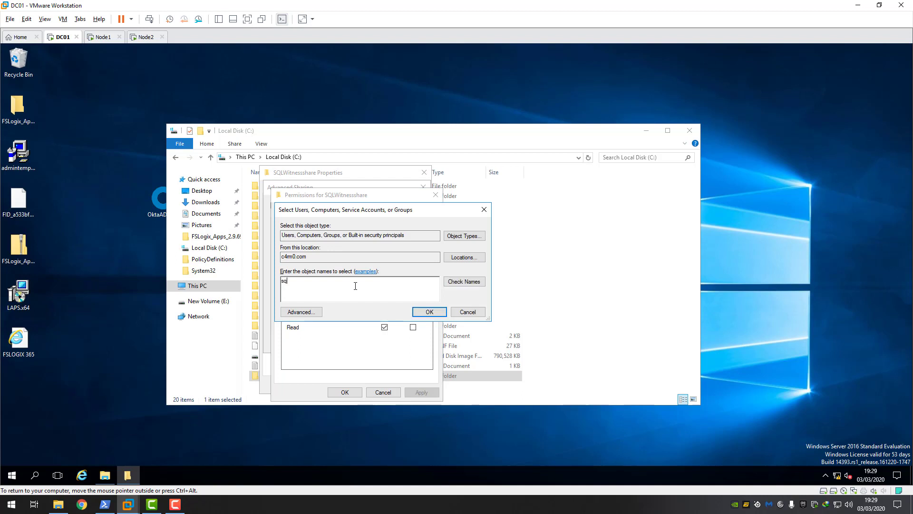
pyautogui.write('lcluster')
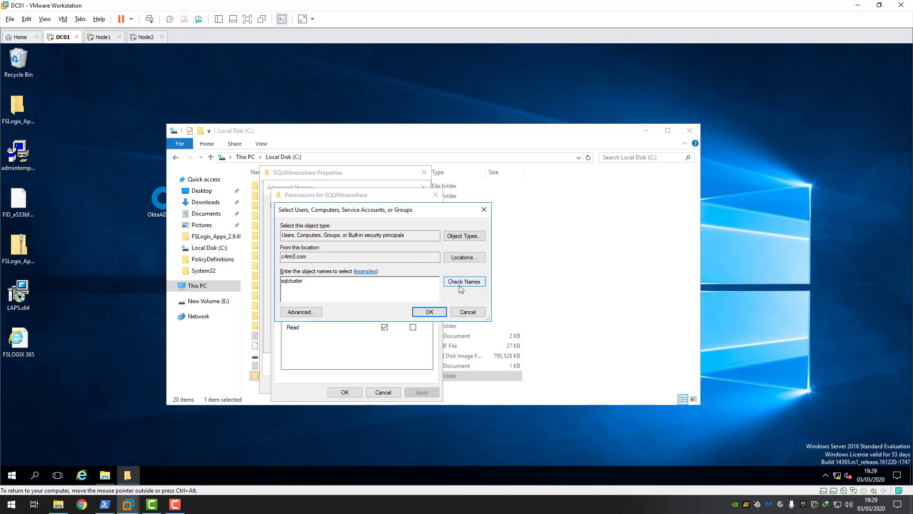
pyautogui.click(460, 288)
pyautogui.click(429, 312)
pyautogui.click(385, 309)
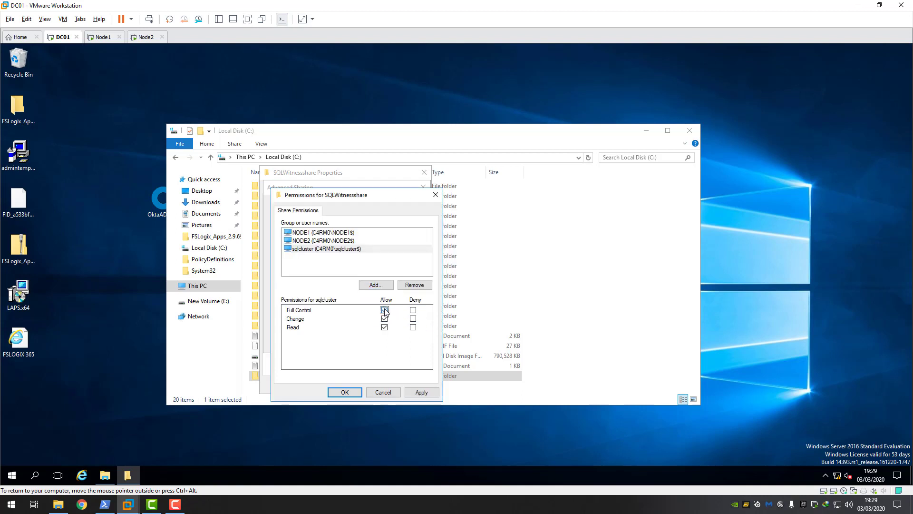
pyautogui.click(422, 393)
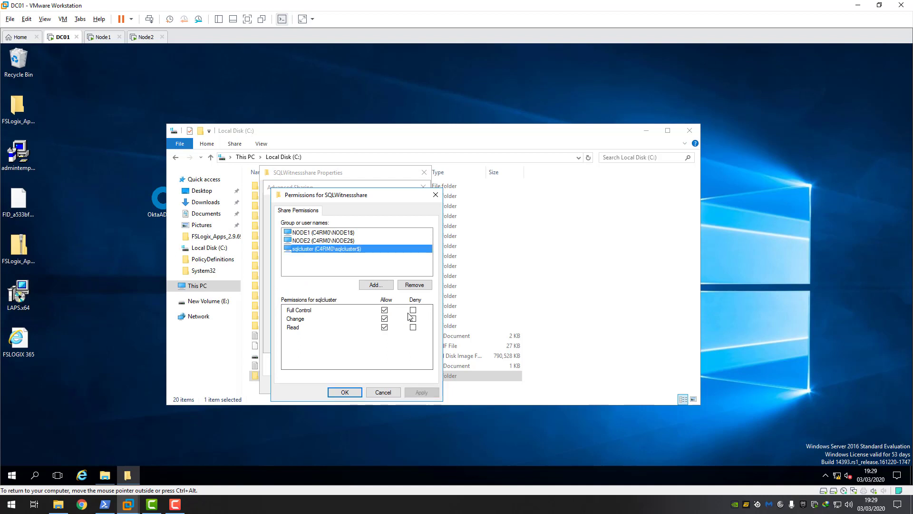
pyautogui.click(345, 393)
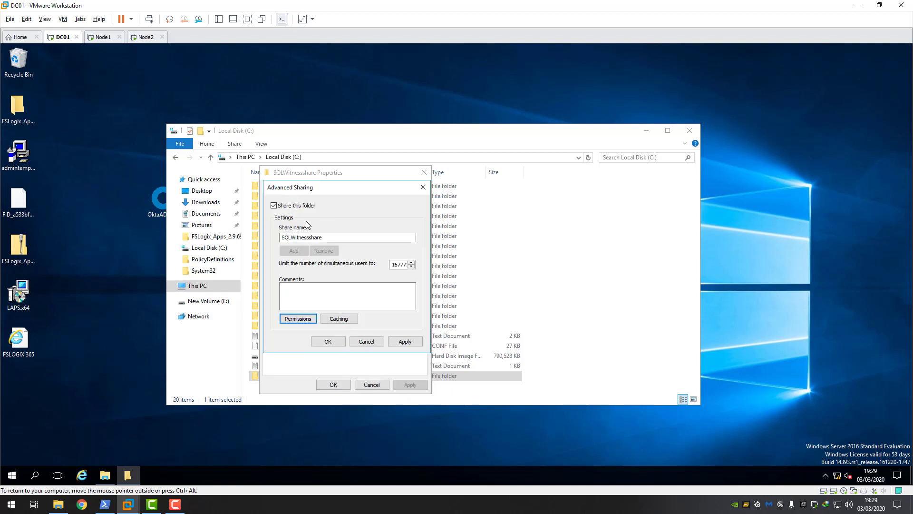
# - Review sqlcluster's share permissions, apply Advanced Sharing, and close Properties with \\DC01\SQLWitnessshare shared
pyautogui.click(293, 238)
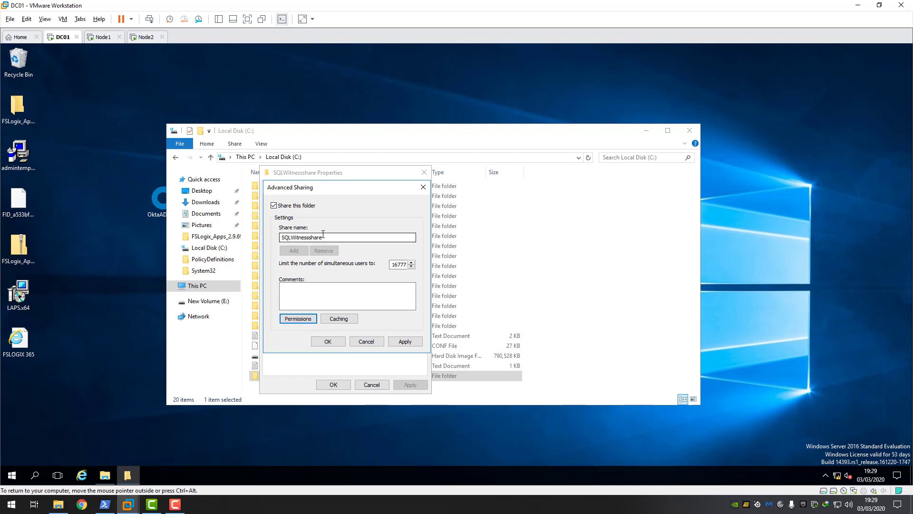
pyautogui.click(298, 319)
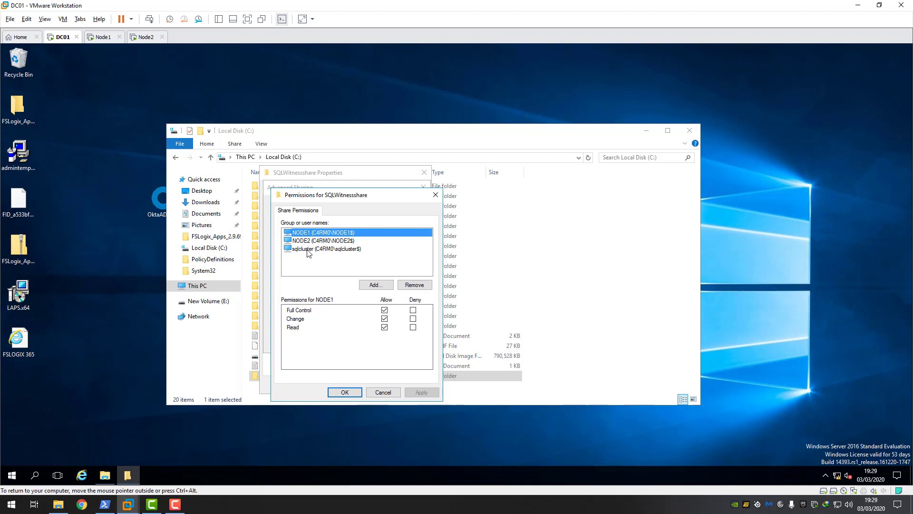
pyautogui.click(310, 250)
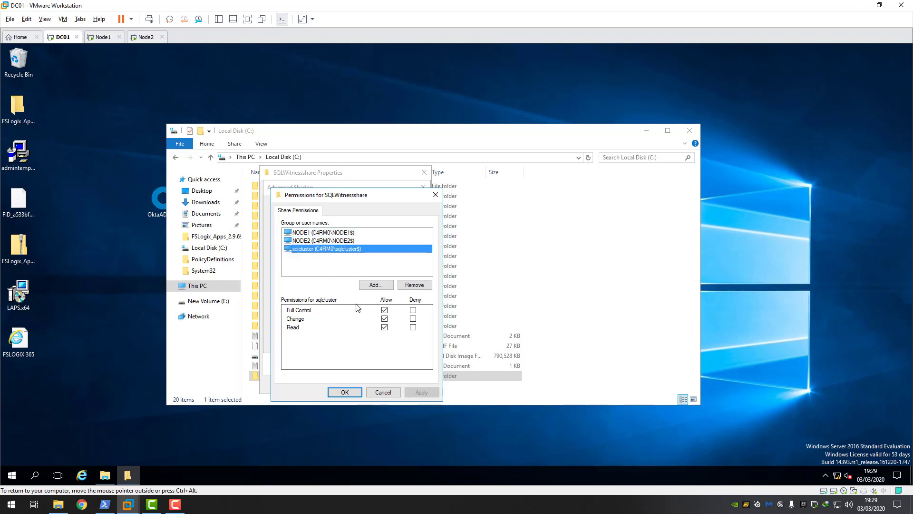
pyautogui.click(345, 395)
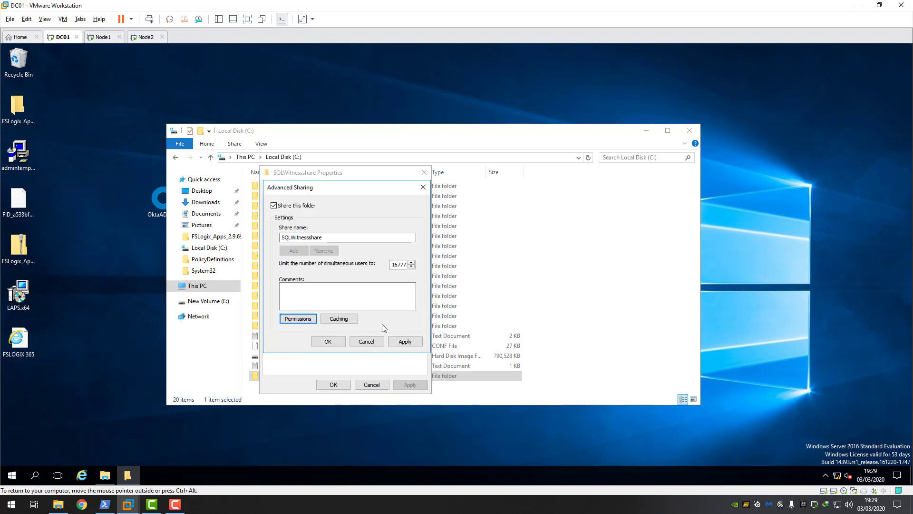
pyautogui.click(405, 341)
pyautogui.click(328, 341)
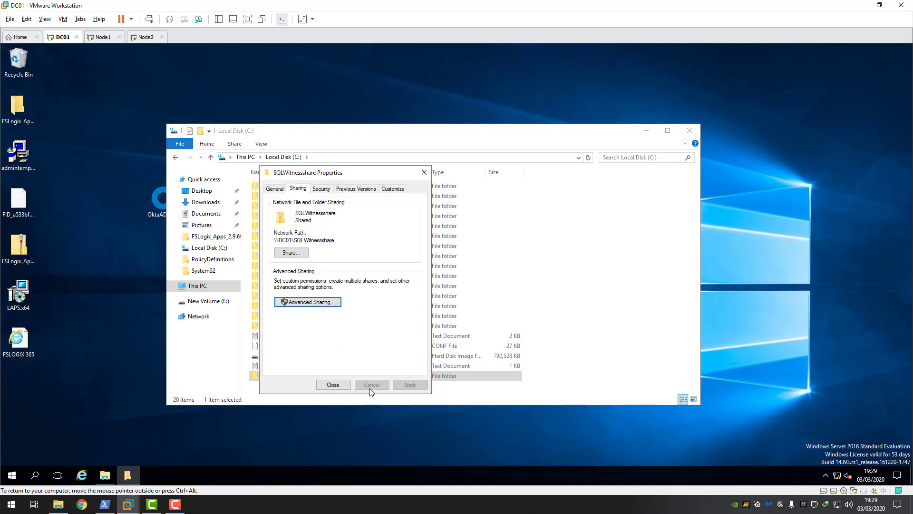
pyautogui.click(333, 384)
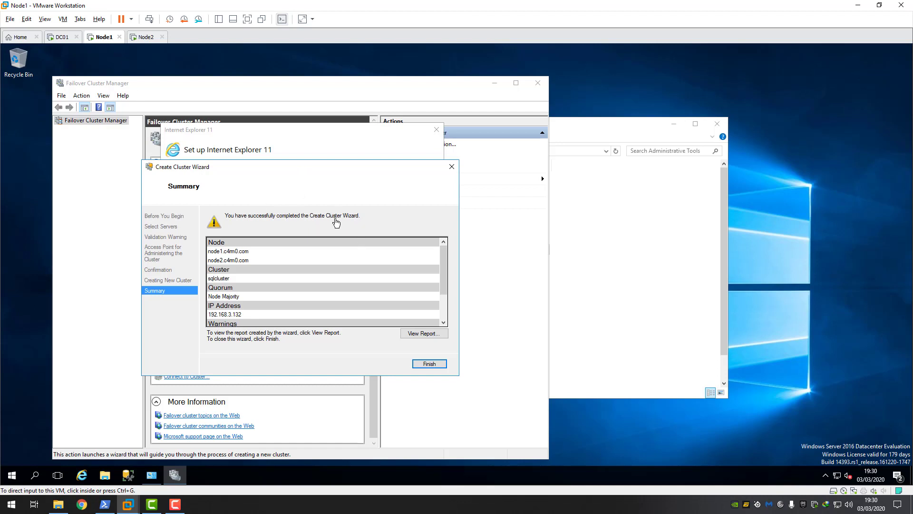
# - Finish the Create Cluster wizard on Node1 and maximize Failover Cluster Manager
pyautogui.click(288, 181)
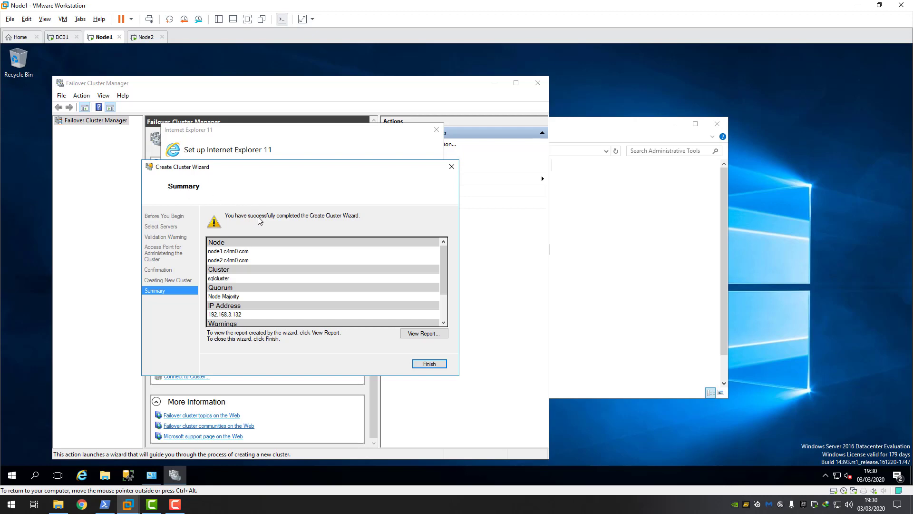
pyautogui.click(431, 363)
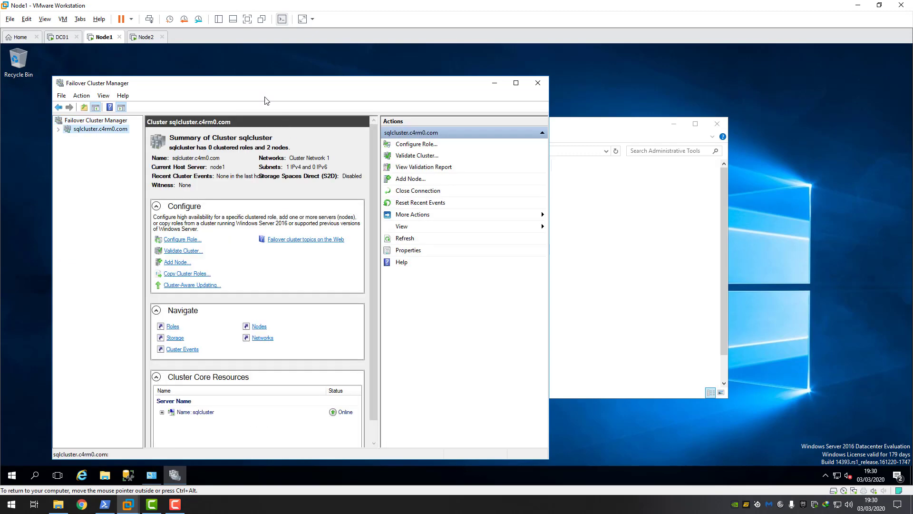
pyautogui.doubleClick(266, 85)
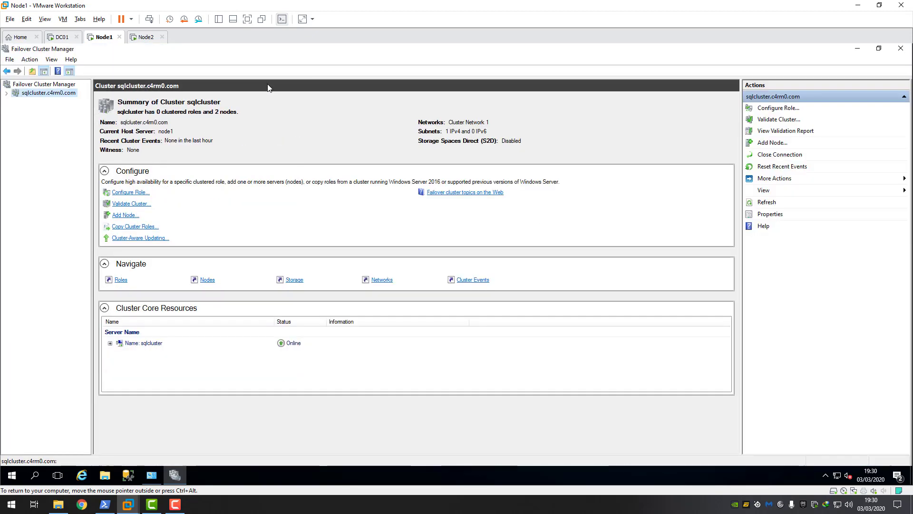
# - Check node2 under Nodes, then expand Name: sqlcluster to show IP 192.168.3.132 Online
pyautogui.click(7, 93)
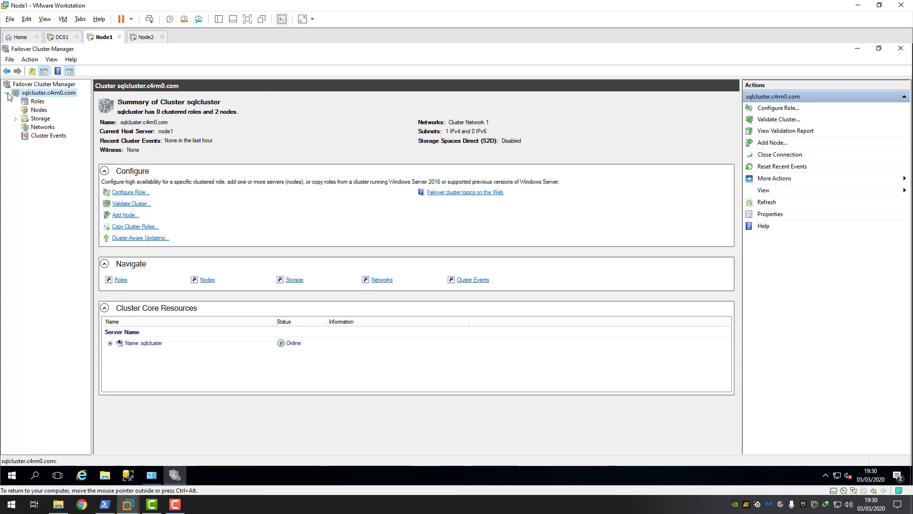
pyautogui.click(41, 109)
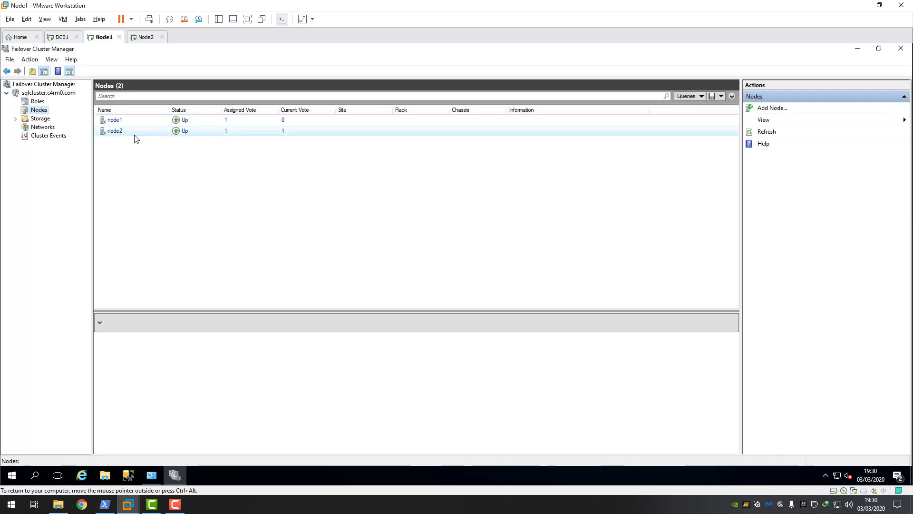
pyautogui.click(119, 132)
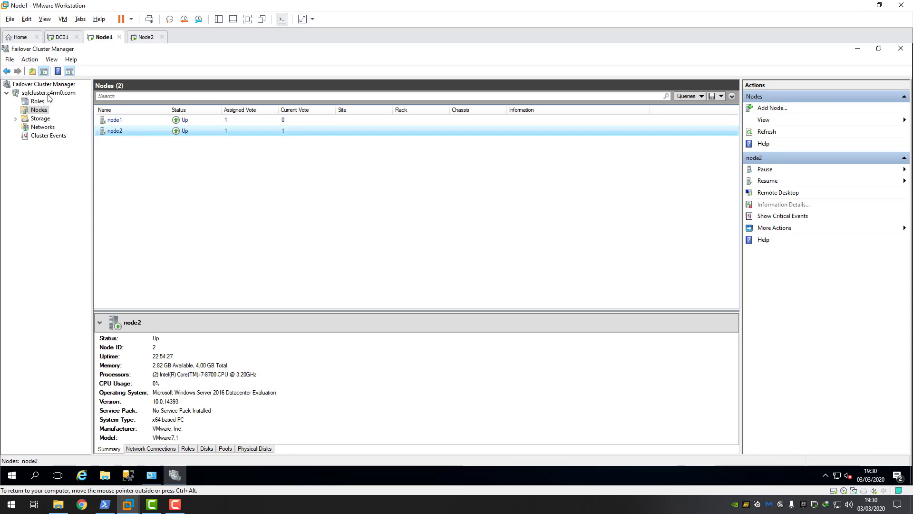
pyautogui.click(48, 94)
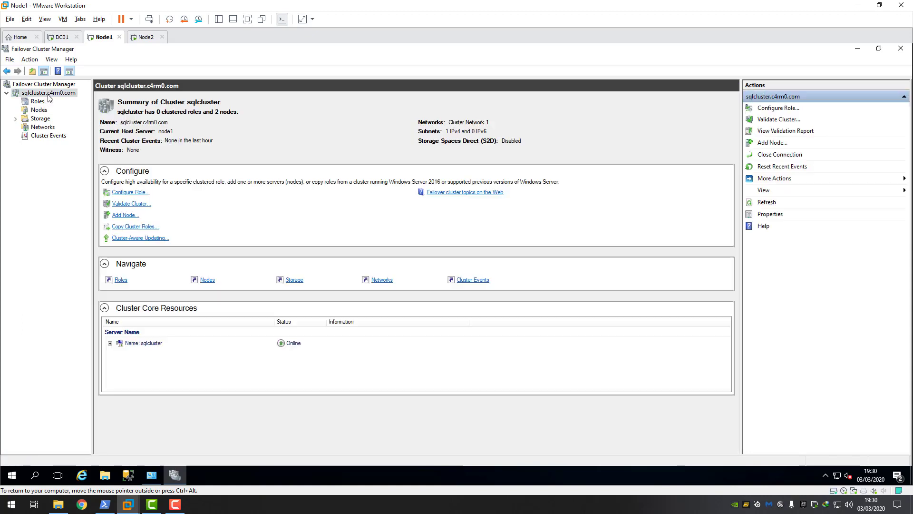
pyautogui.click(110, 344)
# - Launch Configure Cluster Quorum Settings, choose Select the quorum witness, then Configure a file share witness
pyautogui.rightClick(40, 95)
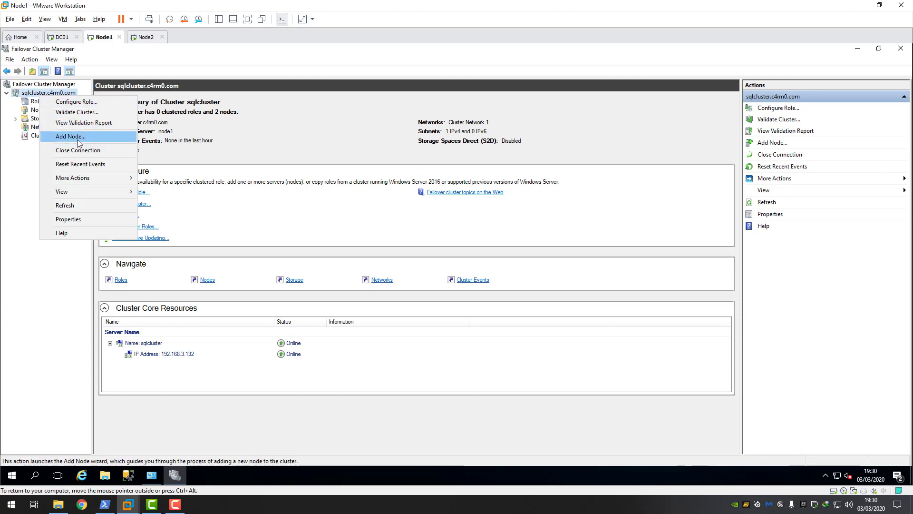
pyautogui.moveTo(81, 178)
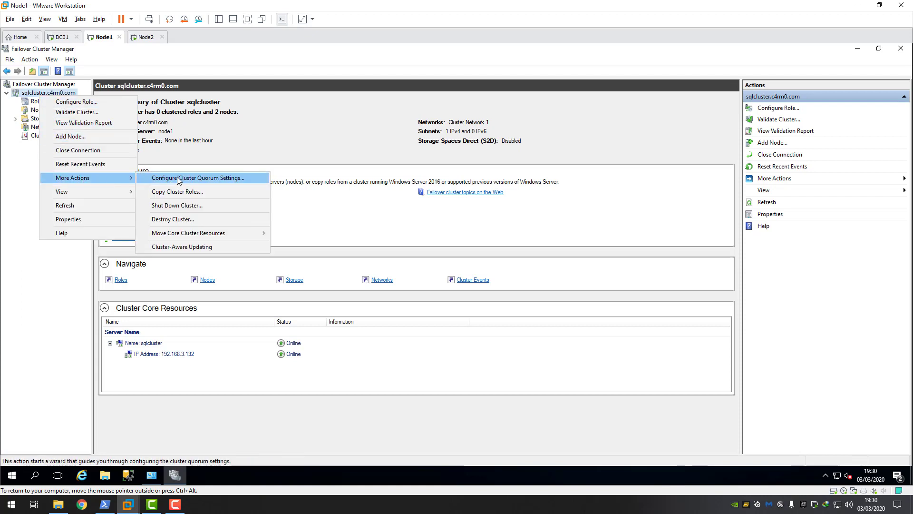
pyautogui.click(221, 179)
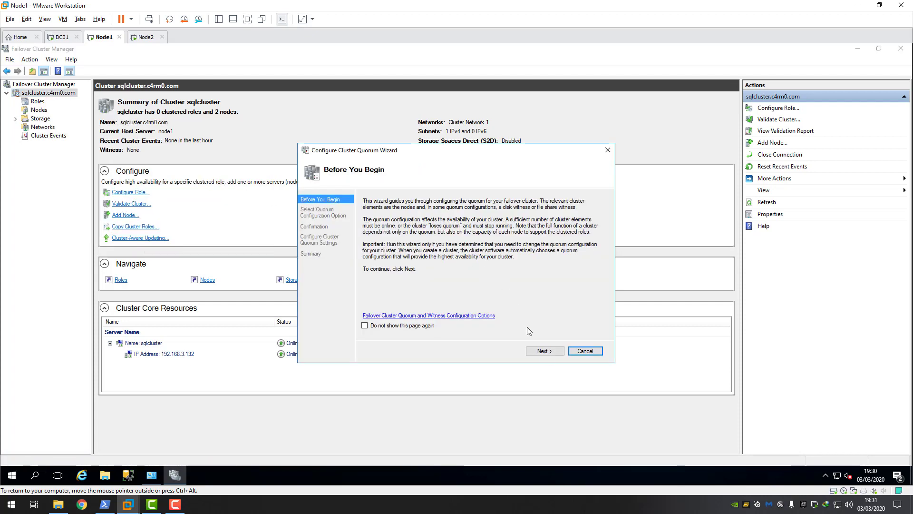
pyautogui.click(545, 351)
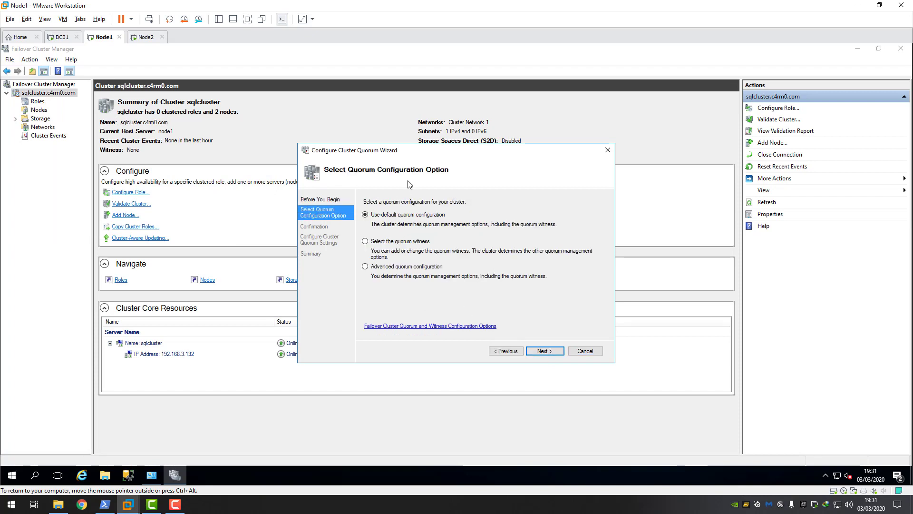
pyautogui.click(371, 241)
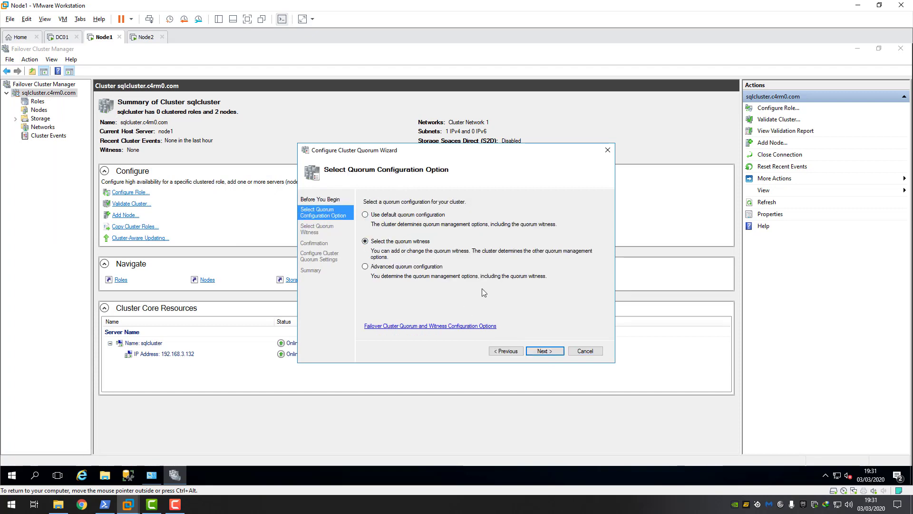
pyautogui.click(545, 351)
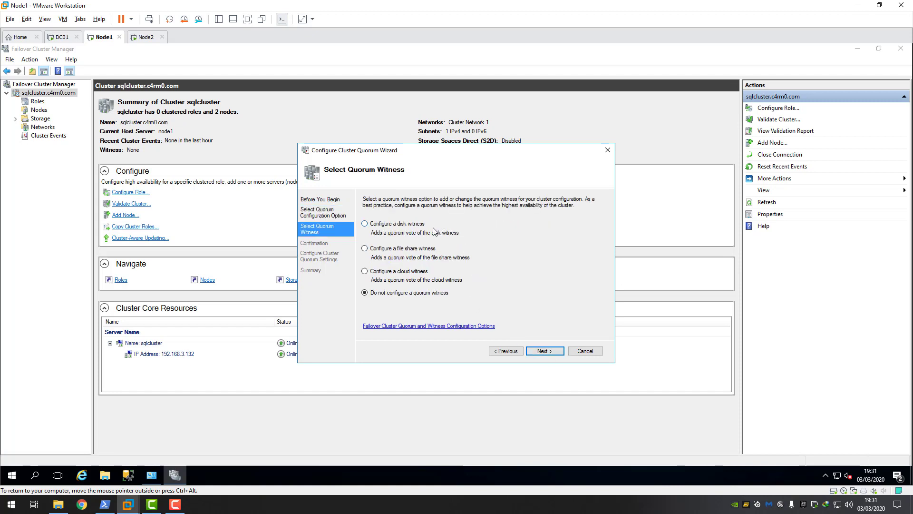
pyautogui.click(365, 249)
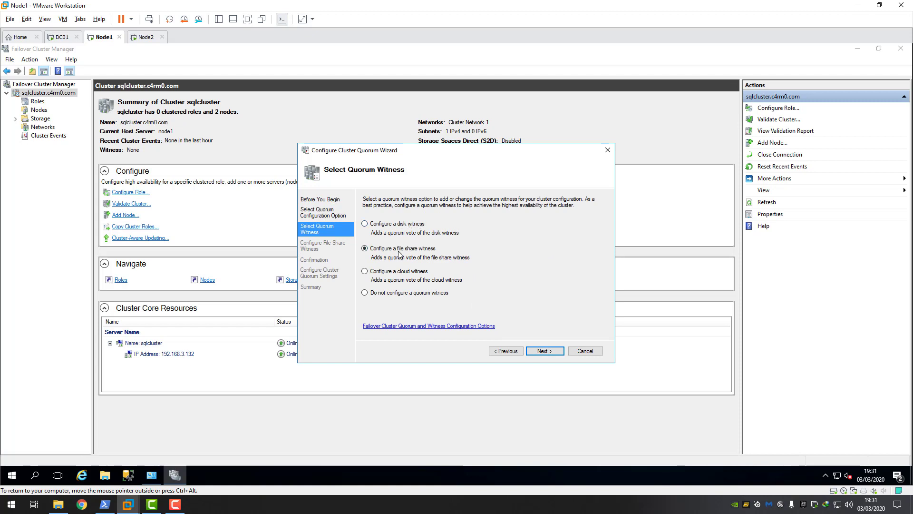
pyautogui.click(551, 351)
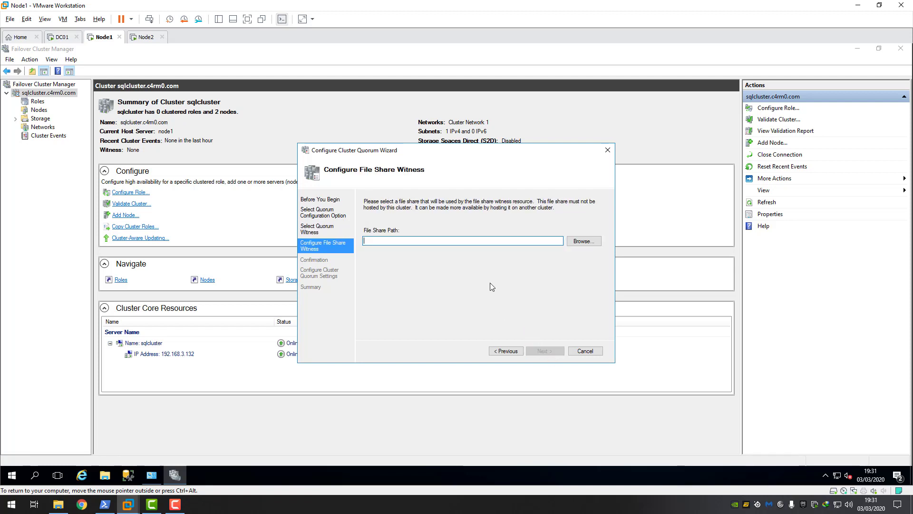
# - Browse server DC01 and pick its SQLWitnessshare folder as the witness path \\DC01\SQLWitnessshare
pyautogui.click(584, 241)
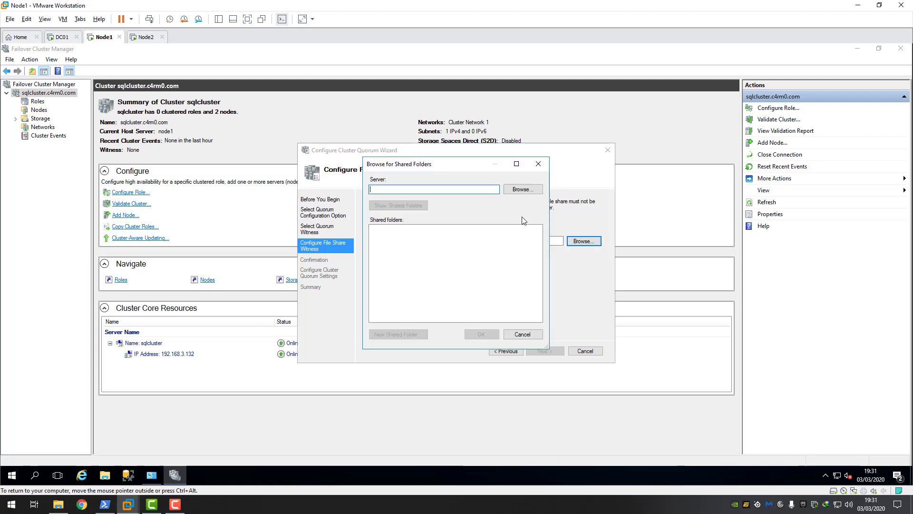
pyautogui.write('\\\\')
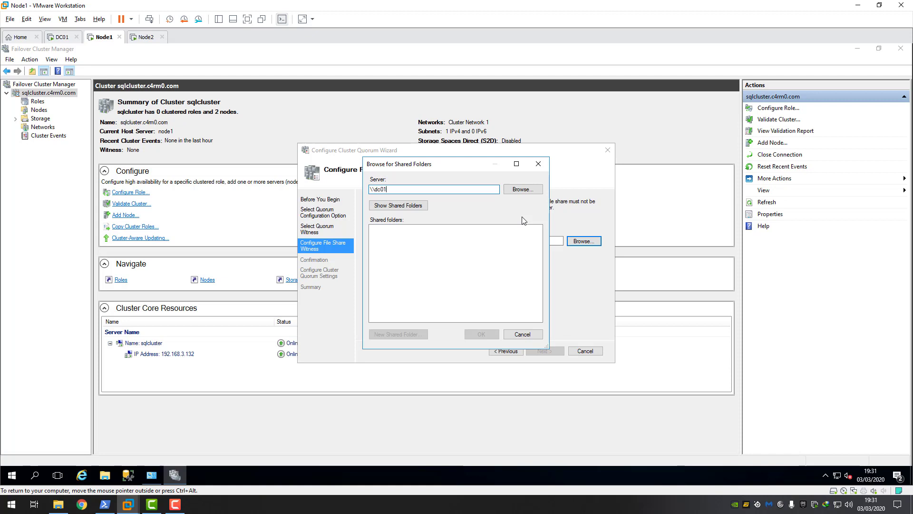
pyautogui.write('dc01')
pyautogui.click(532, 189)
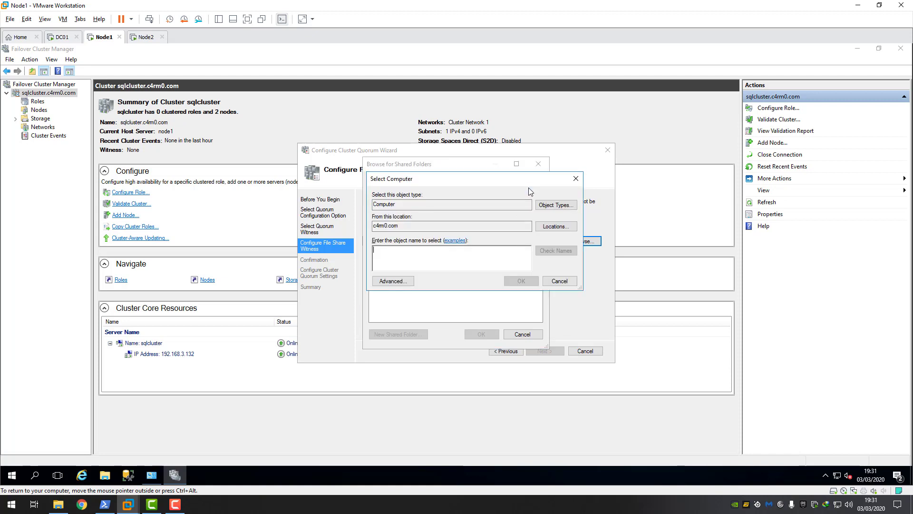
pyautogui.write('d')
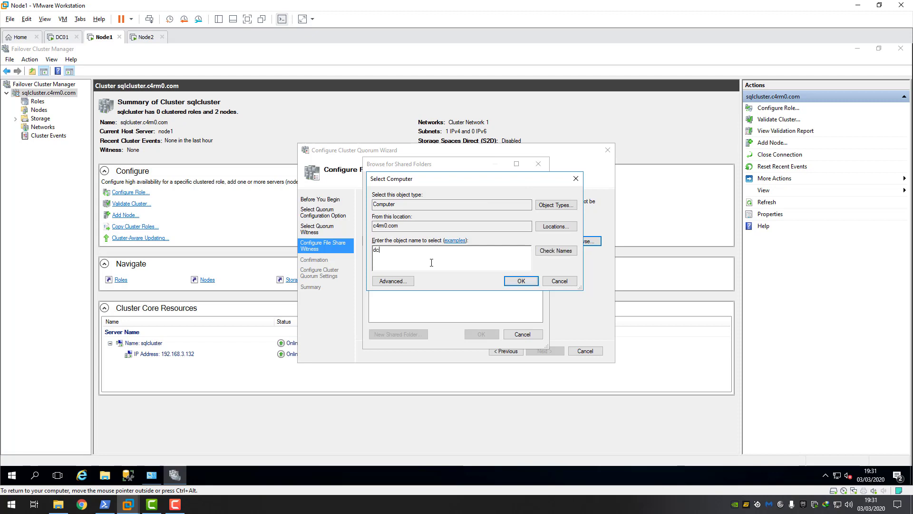
pyautogui.click(521, 281)
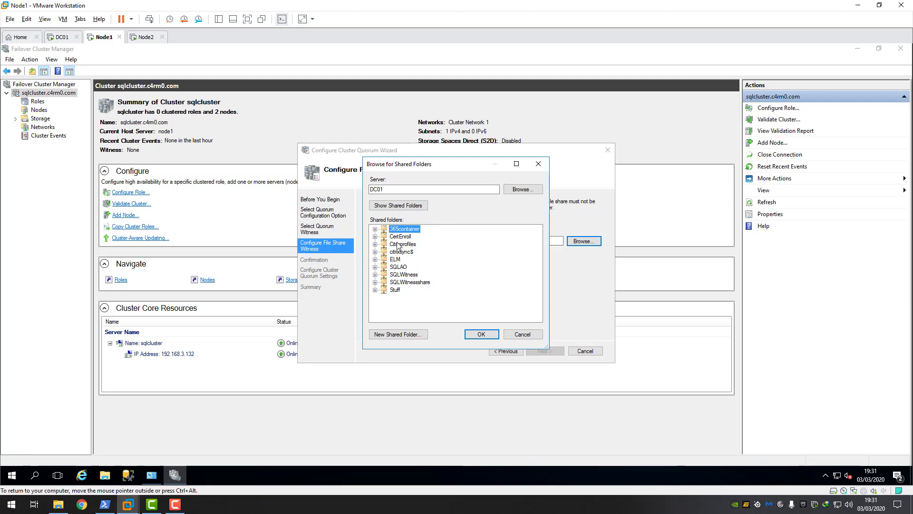
pyautogui.click(407, 283)
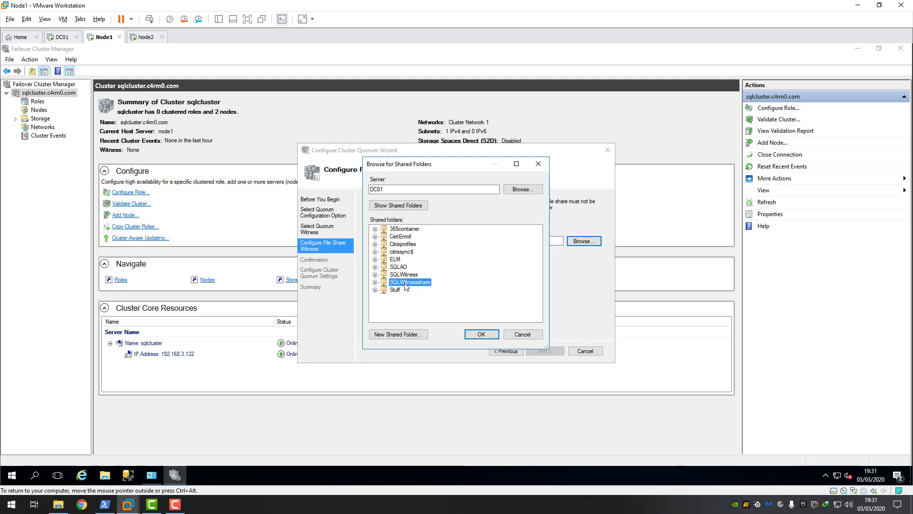
pyautogui.click(481, 334)
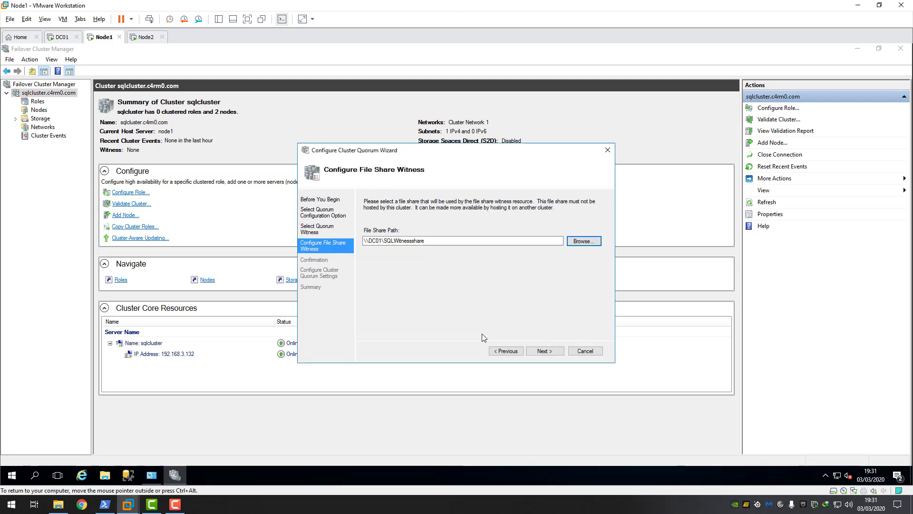
# - Confirm and finish the quorum wizard, then select the Online File Share Witness \\DC01\SQLWitnessshare
pyautogui.click(545, 350)
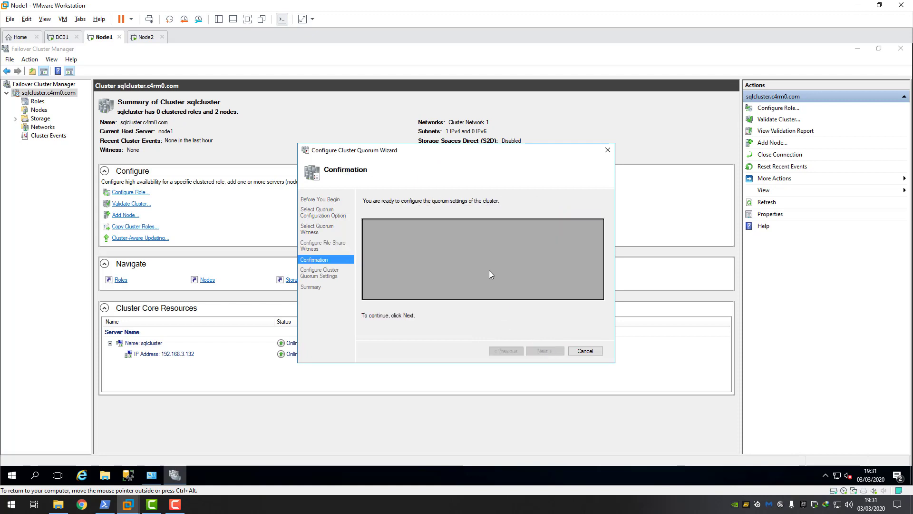
pyautogui.click(544, 351)
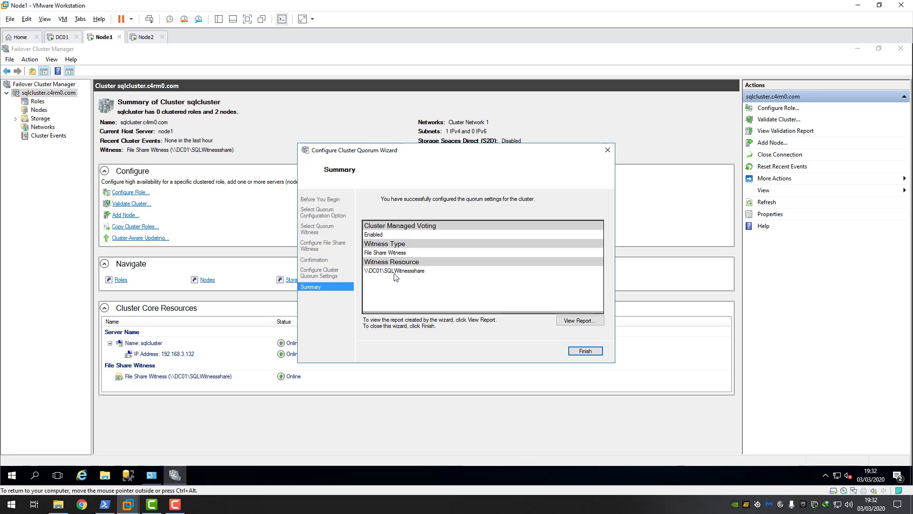
pyautogui.click(588, 353)
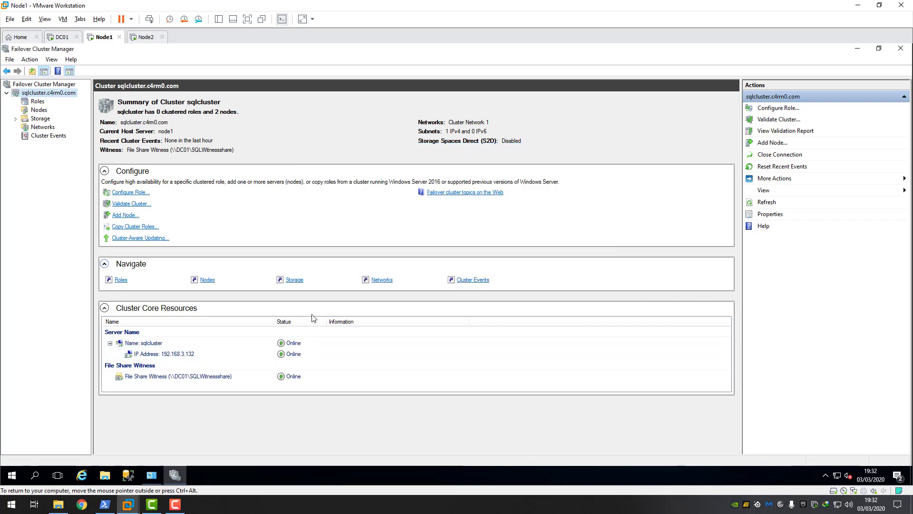
pyautogui.click(162, 376)
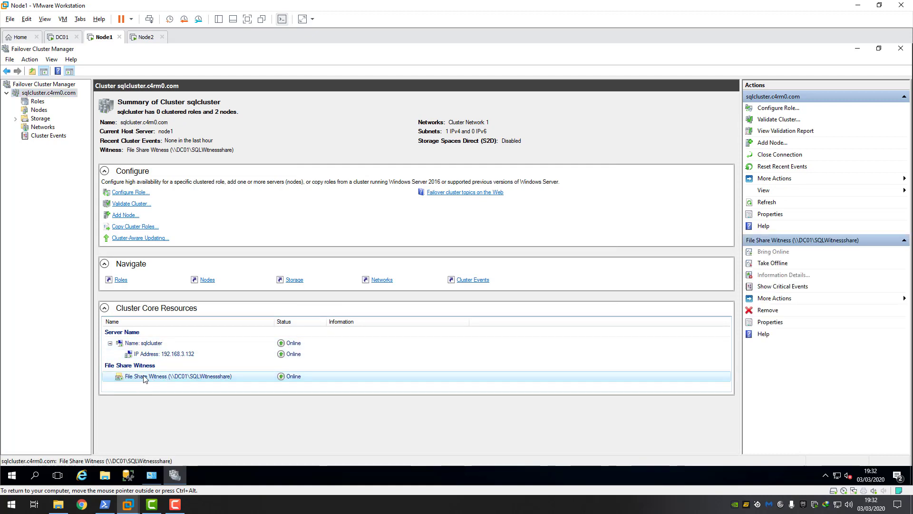
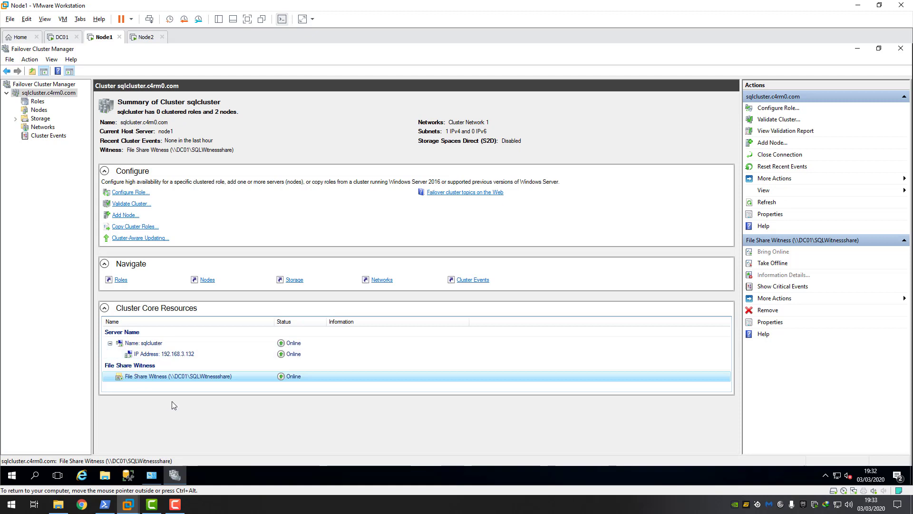
# - Close Failover Cluster Manager and Administrative Tools, then launch SQL Server Configuration Manager on Node1
pyautogui.click(175, 505)
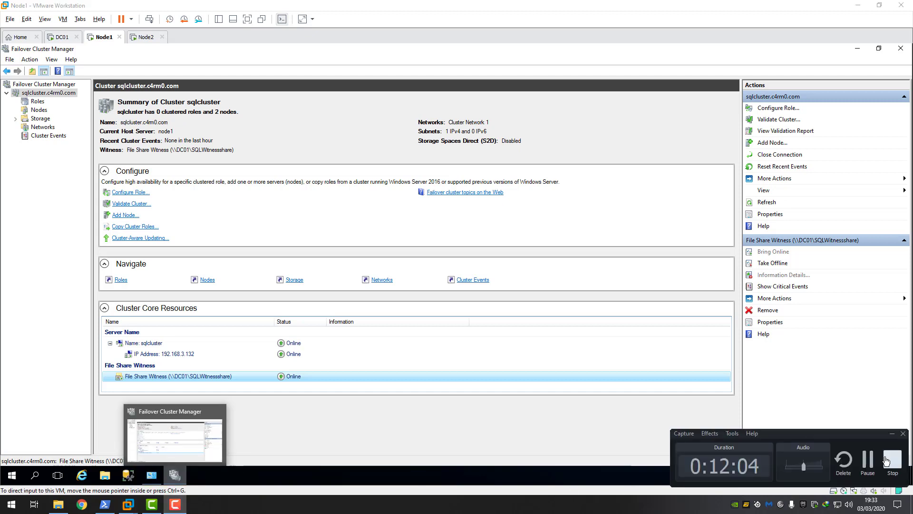
pyautogui.click(893, 462)
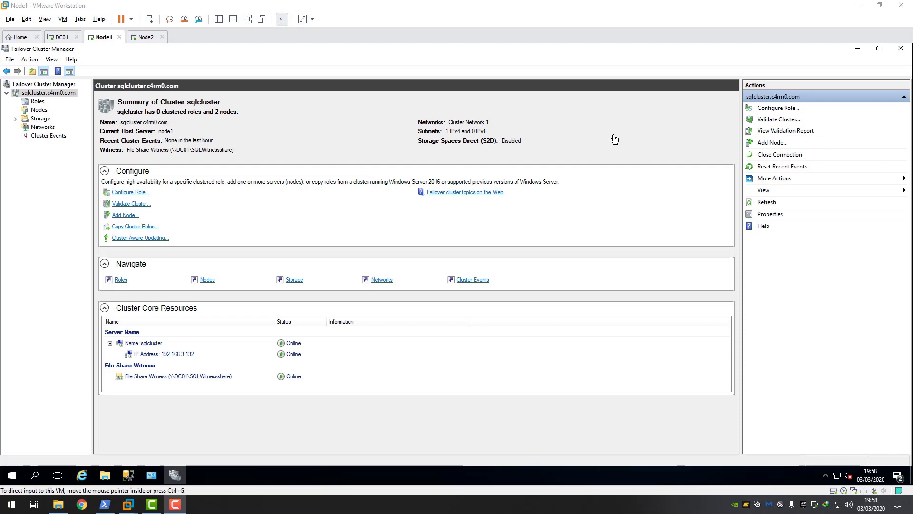
pyautogui.click(901, 53)
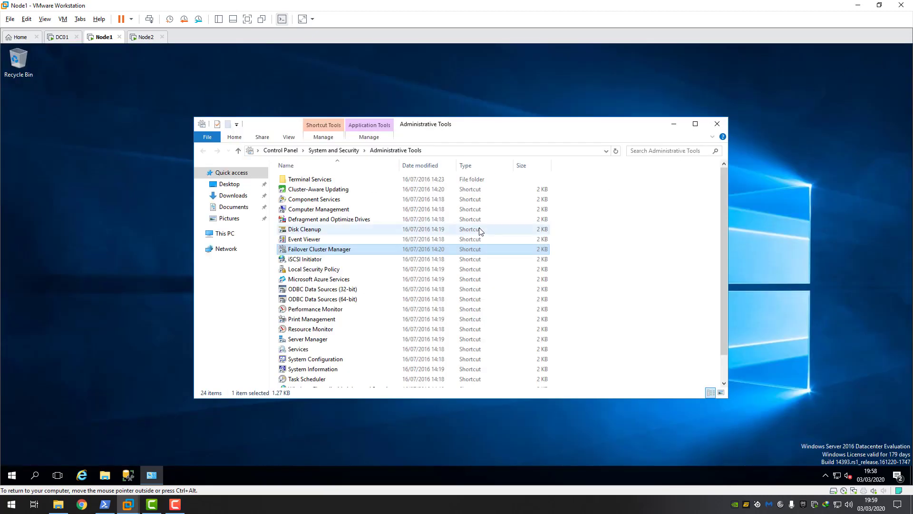
pyautogui.click(717, 124)
pyautogui.click(11, 475)
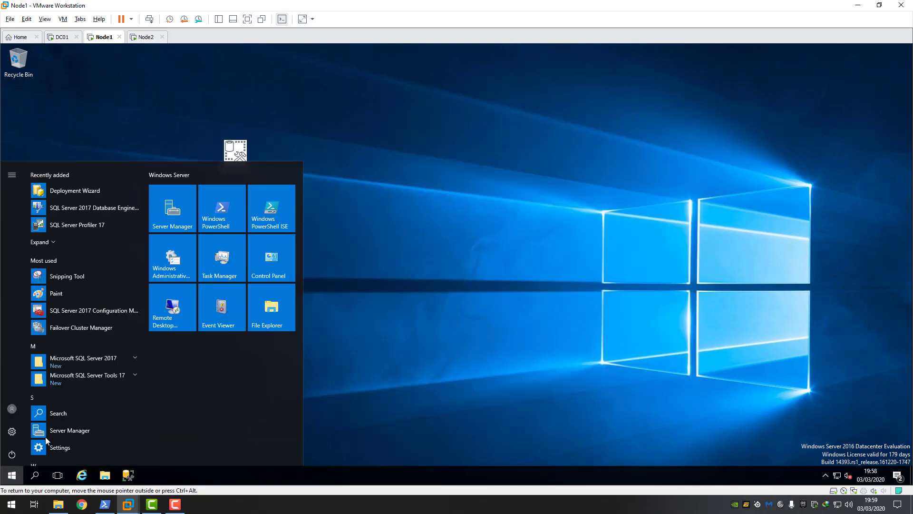
pyautogui.click(100, 311)
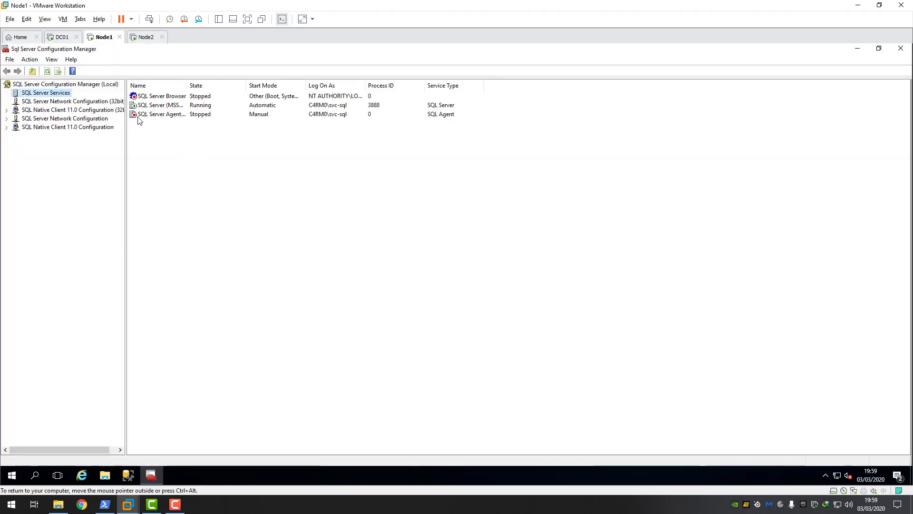
# - Enable AlwaysOn Availability Groups in the SQL Server (MSSQLSERVER) service properties
pyautogui.click(166, 105)
pyautogui.doubleClick(186, 83)
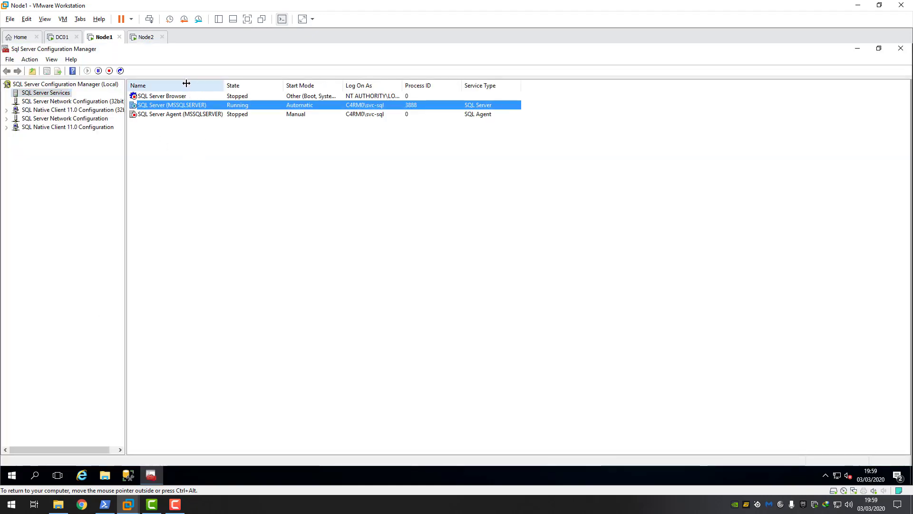
pyautogui.rightClick(152, 109)
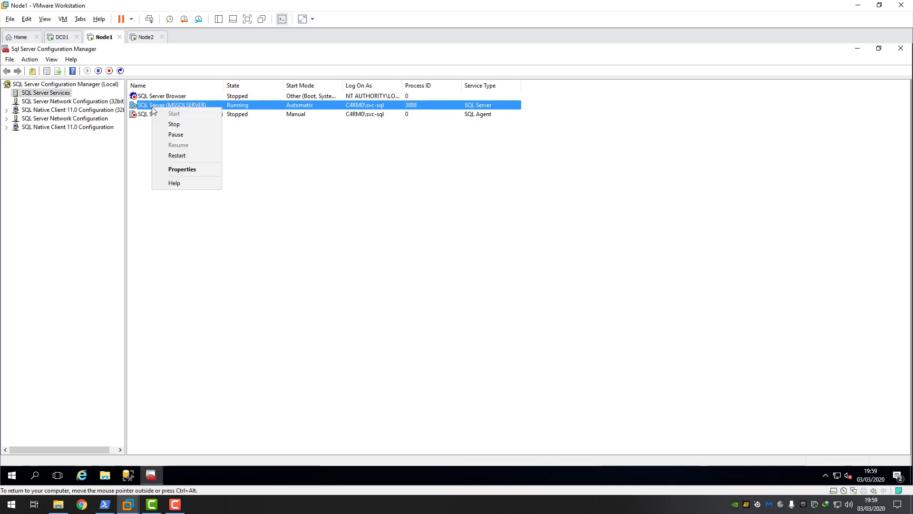
pyautogui.click(182, 170)
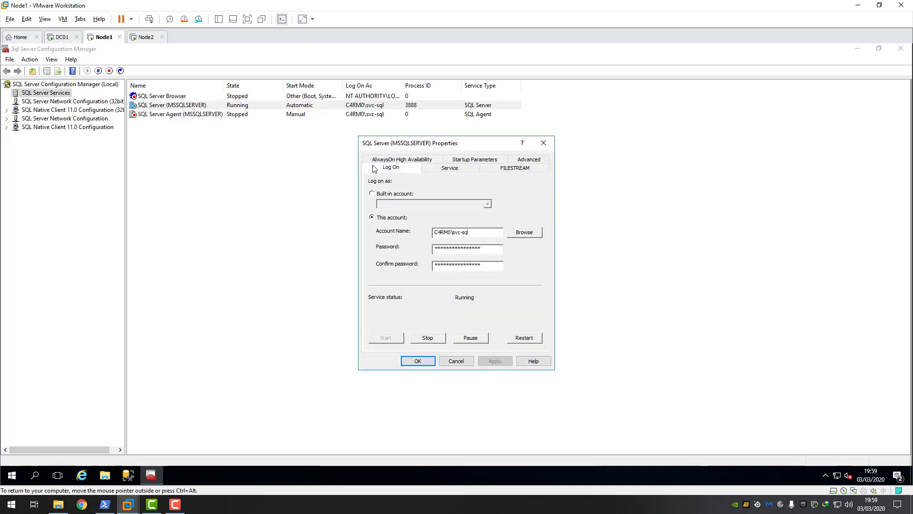
pyautogui.click(401, 161)
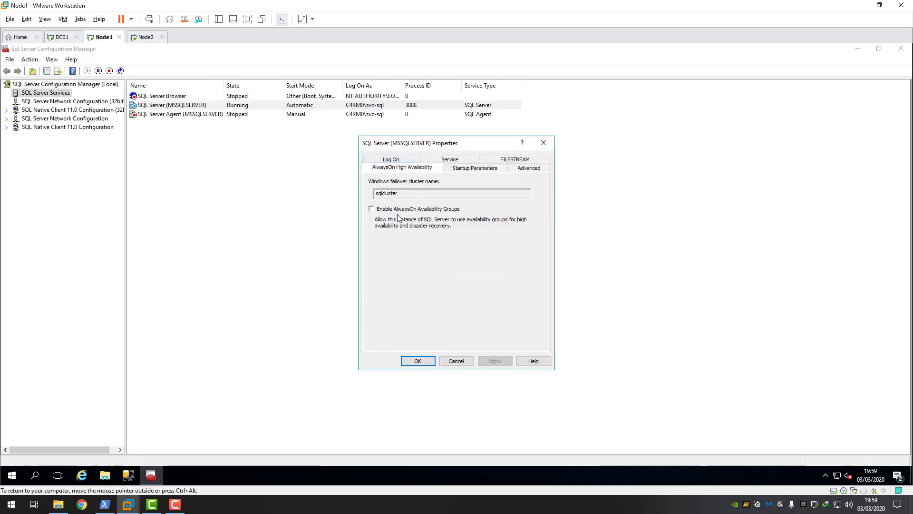
pyautogui.click(372, 210)
pyautogui.click(495, 361)
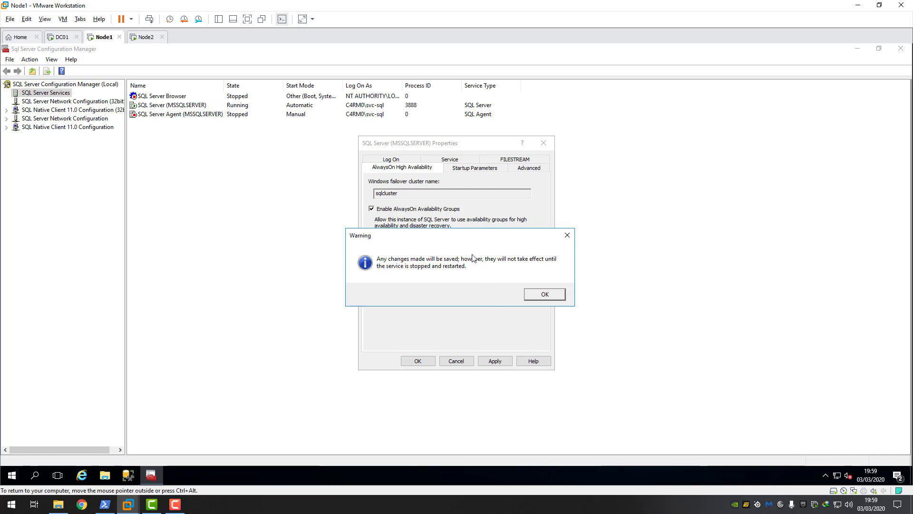
pyautogui.click(542, 293)
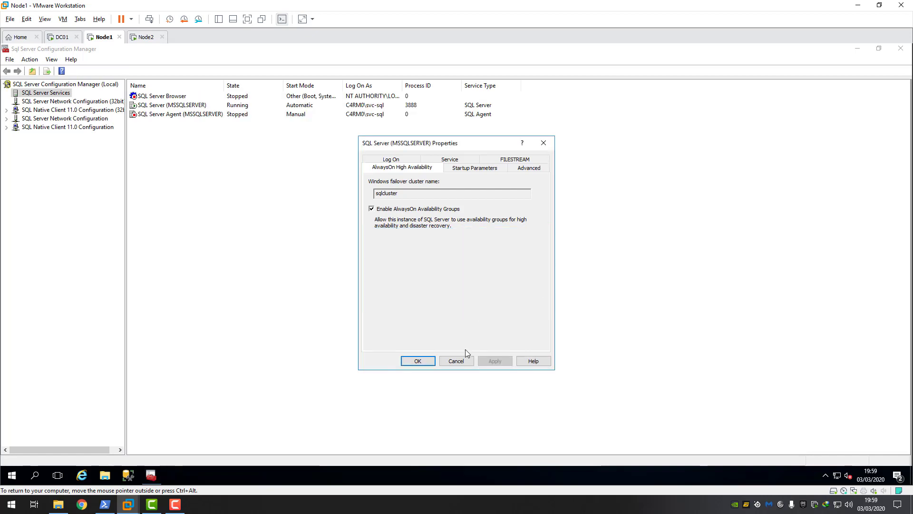
pyautogui.click(418, 361)
# - Restart the SQL Server (MSSQLSERVER) service on Node1
pyautogui.click(160, 109)
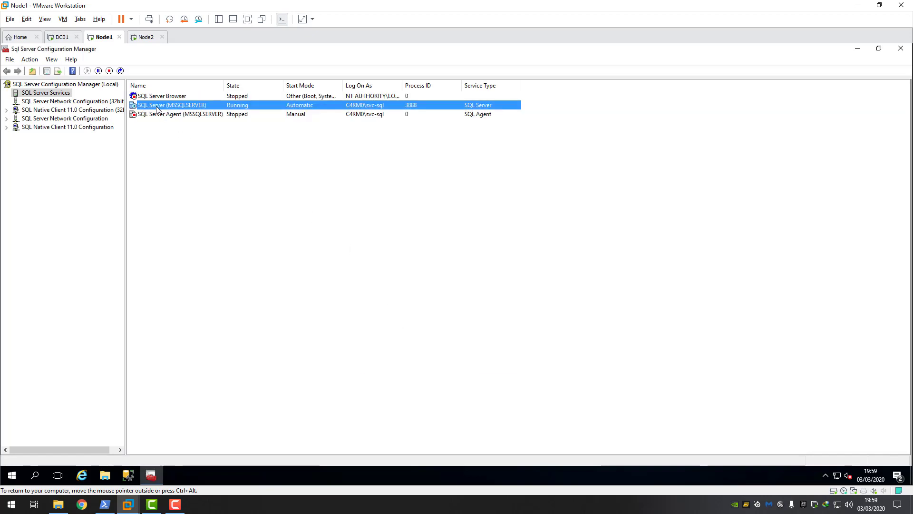
pyautogui.rightClick(158, 107)
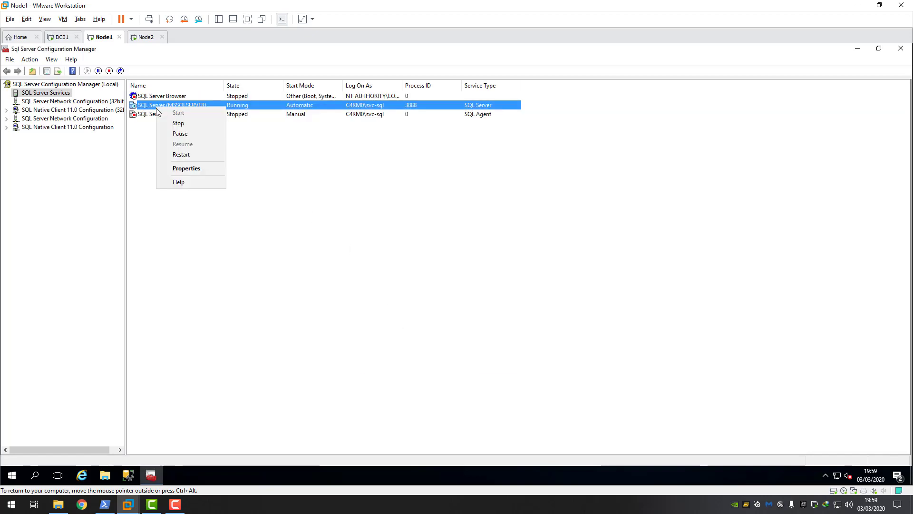
pyautogui.click(189, 155)
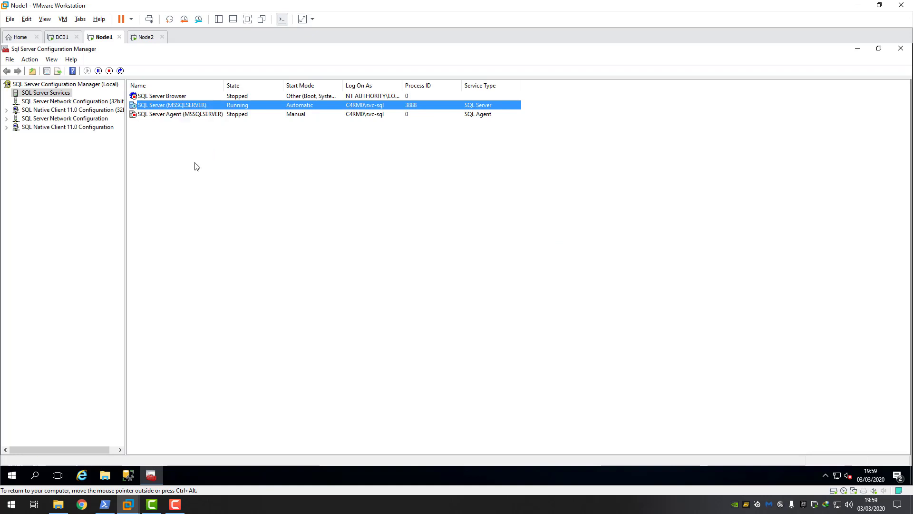
# - On Node2, enable AlwaysOn Availability Groups for the SQL Server (MSSQLSERVER) service
pyautogui.click(147, 39)
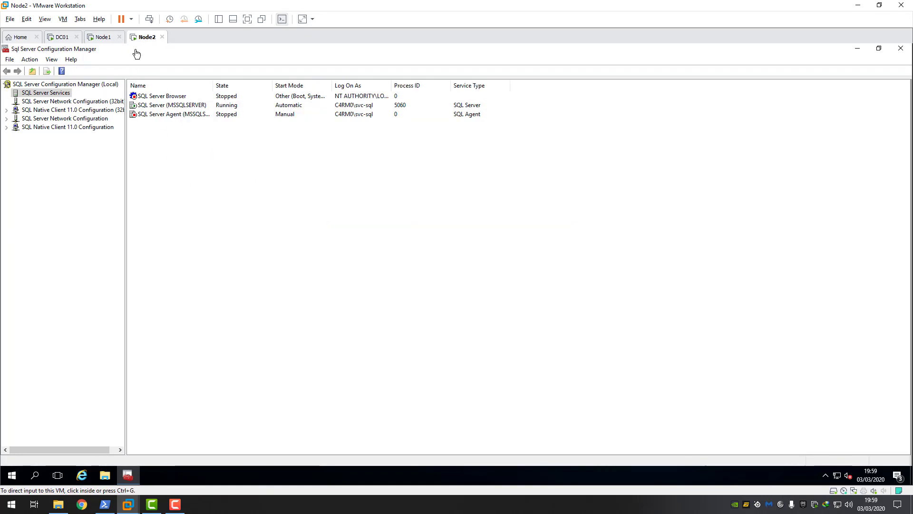
pyautogui.click(10, 476)
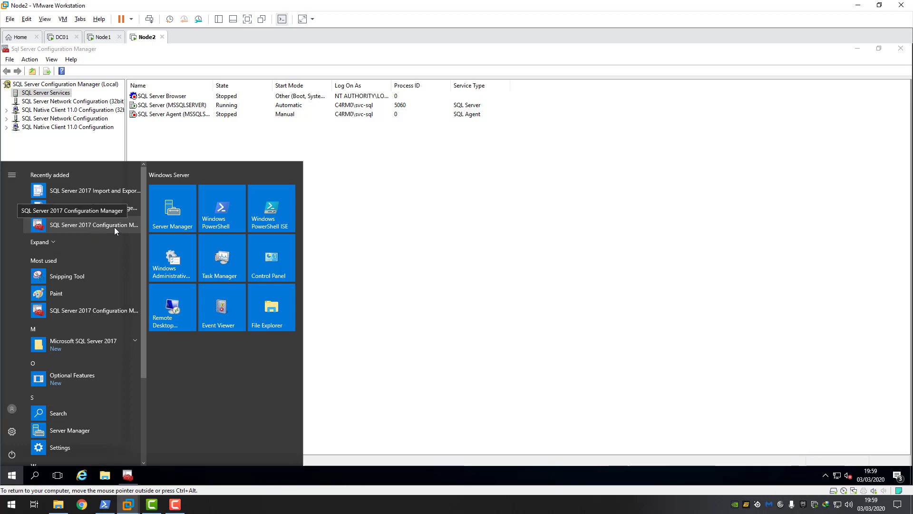
pyautogui.click(343, 237)
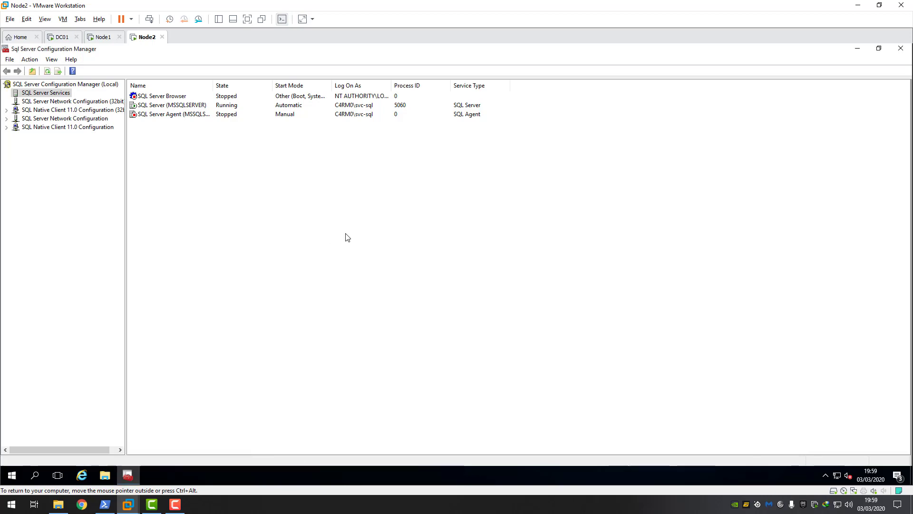
pyautogui.click(166, 106)
pyautogui.rightClick(166, 106)
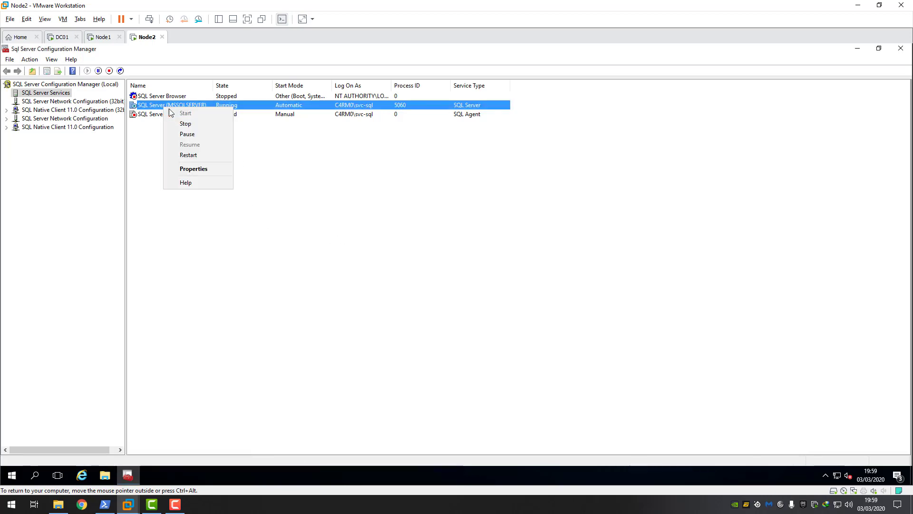
pyautogui.click(197, 169)
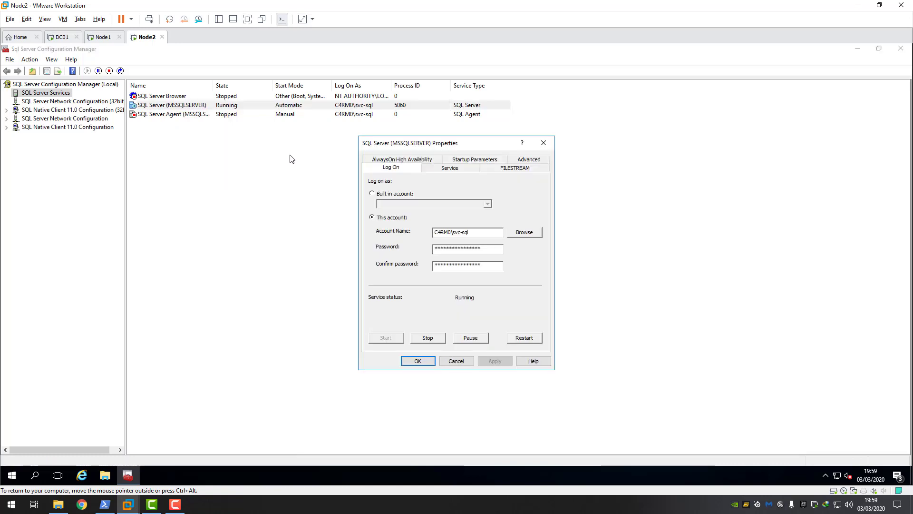
pyautogui.click(411, 159)
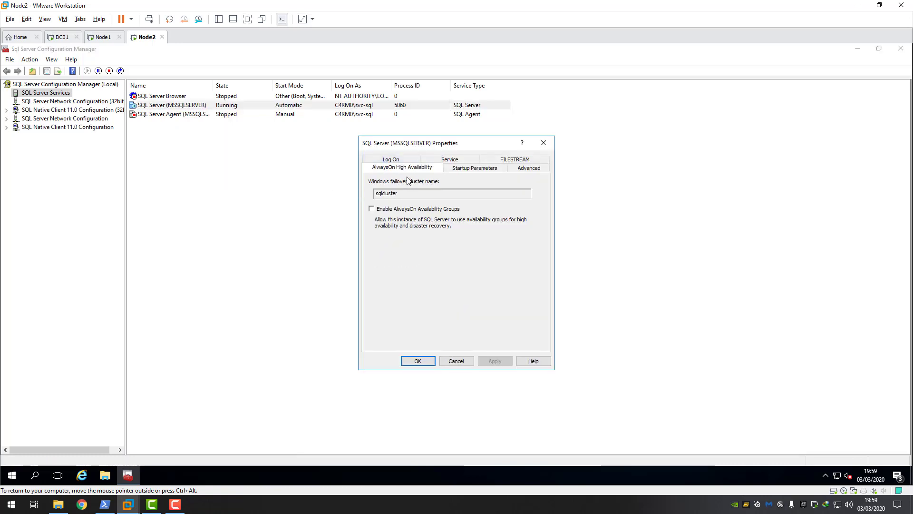
pyautogui.click(378, 207)
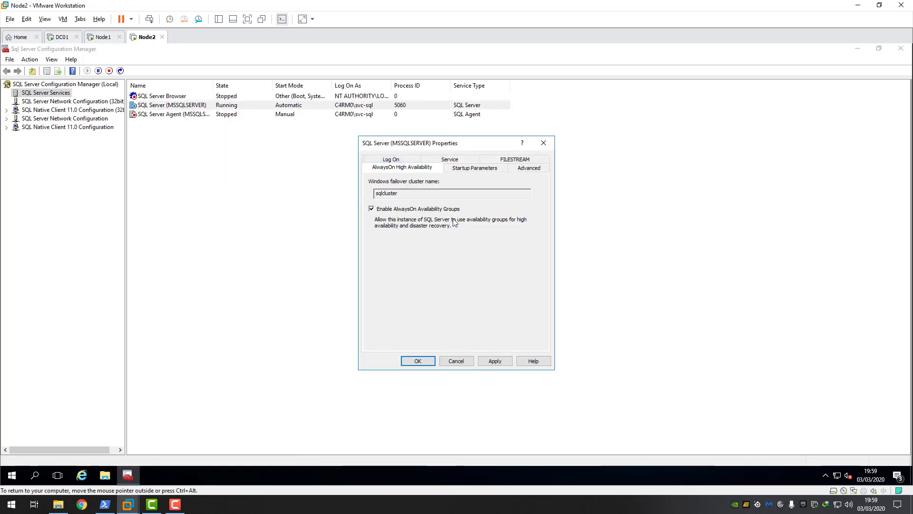
pyautogui.click(495, 361)
pyautogui.click(547, 296)
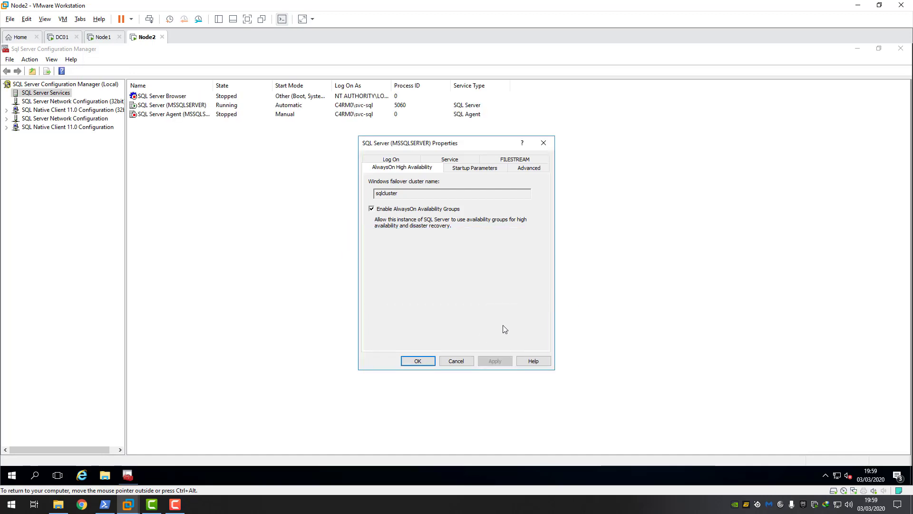
pyautogui.click(428, 361)
# - Restart Node2's SQL Server service, then switch to the DC01 domain controller
pyautogui.click(173, 108)
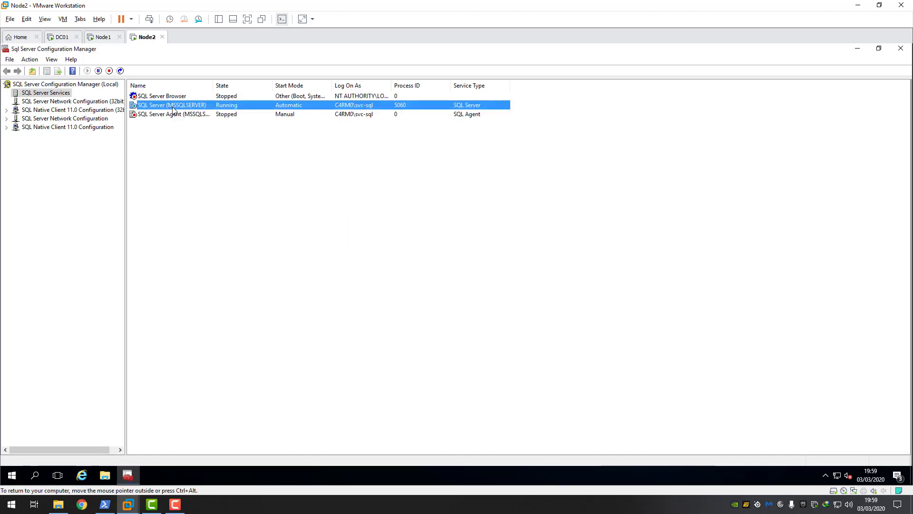
pyautogui.rightClick(168, 108)
pyautogui.click(204, 158)
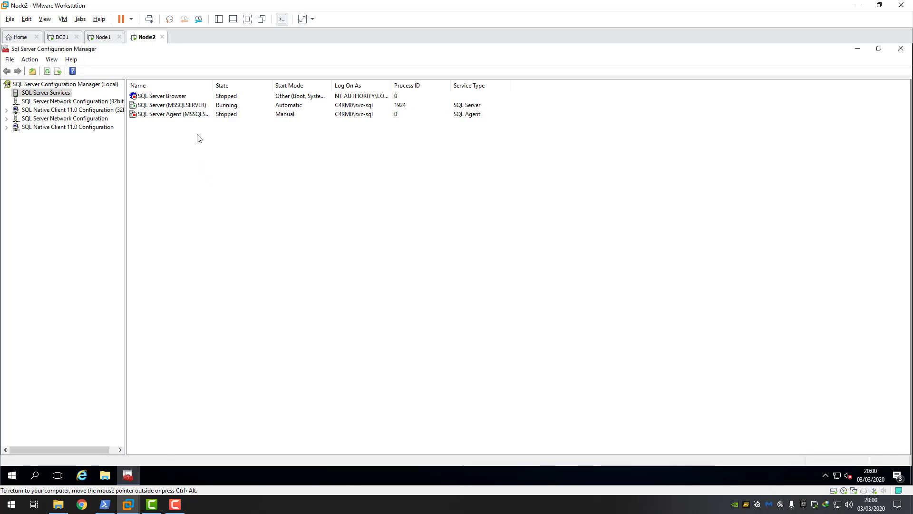
pyautogui.click(107, 42)
pyautogui.click(145, 41)
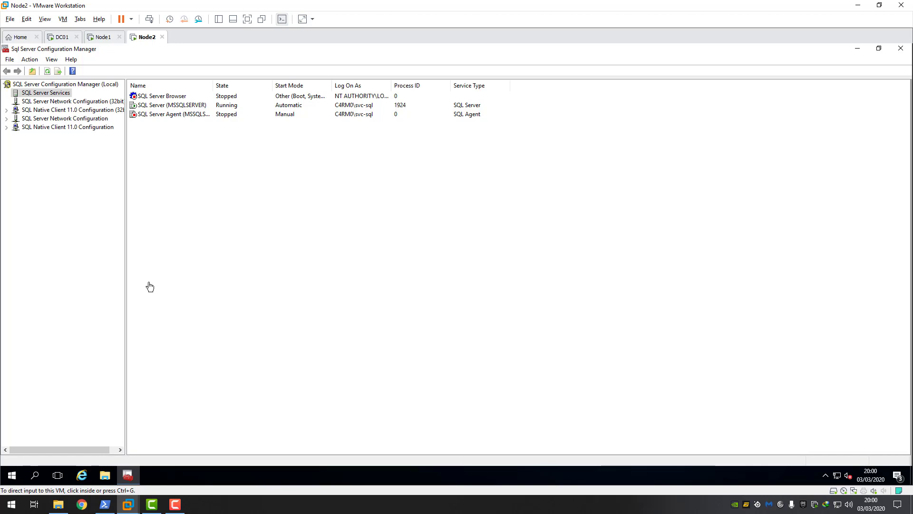
pyautogui.click(61, 37)
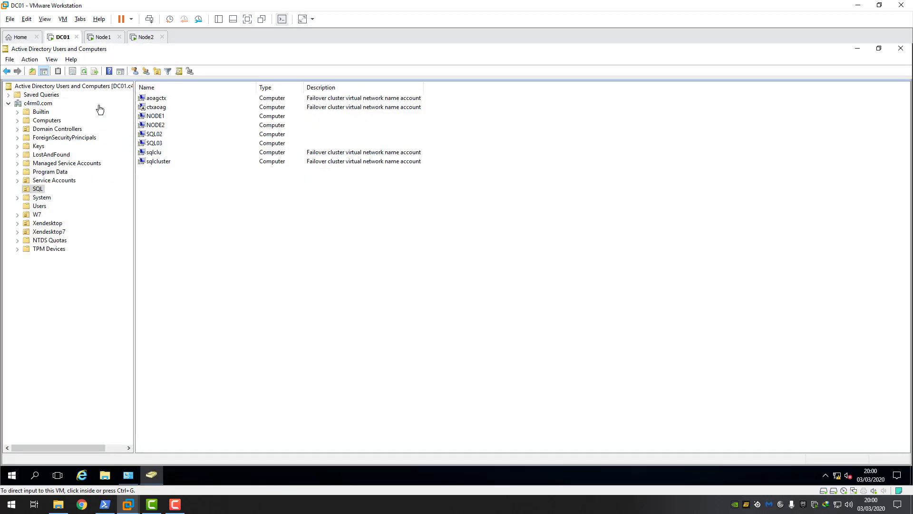
# - Review the NODE1, NODE2 and sqlcluster computer accounts in the SQL OU
pyautogui.click(34, 191)
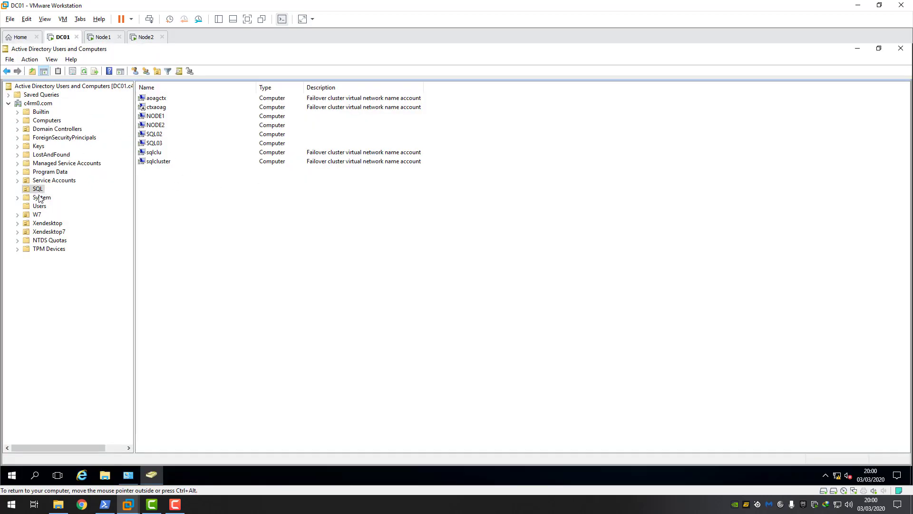
pyautogui.click(162, 162)
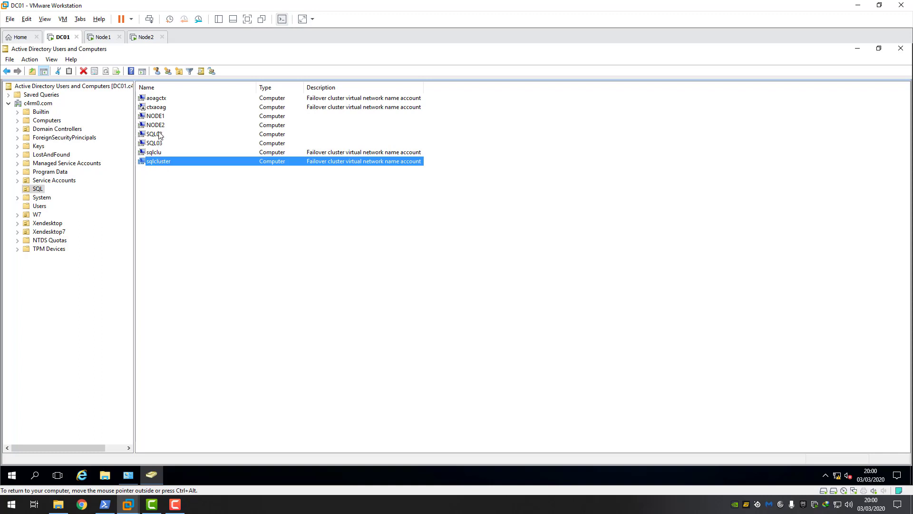
pyautogui.click(159, 126)
pyautogui.click(159, 117)
pyautogui.click(160, 126)
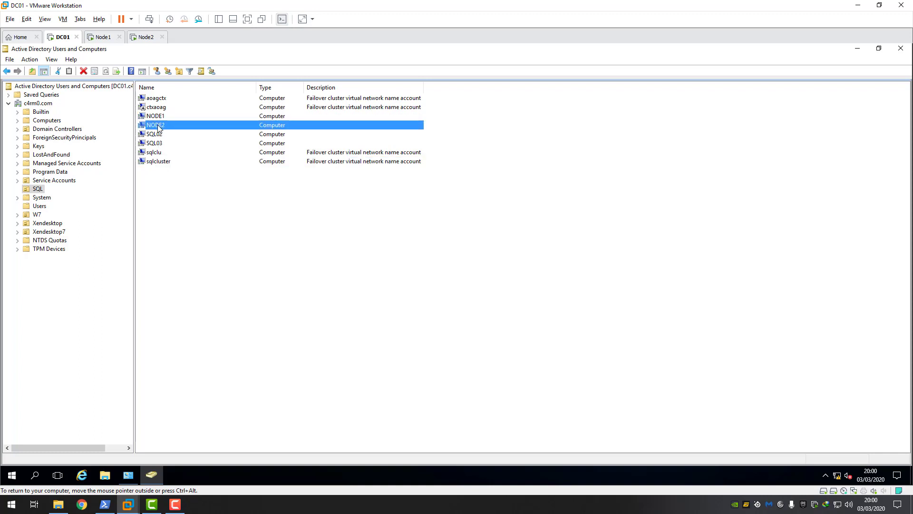
pyautogui.click(157, 162)
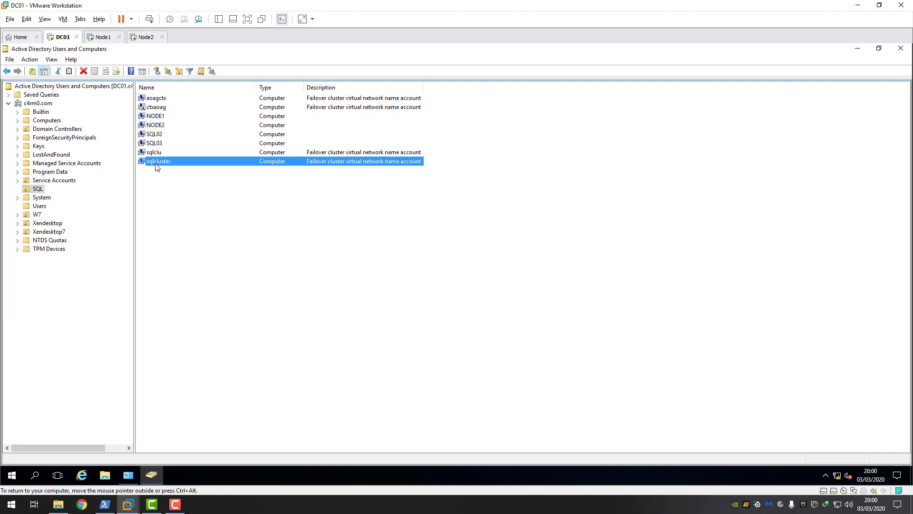
# - Open the SQL OU's properties on the Security tab
pyautogui.rightClick(37, 190)
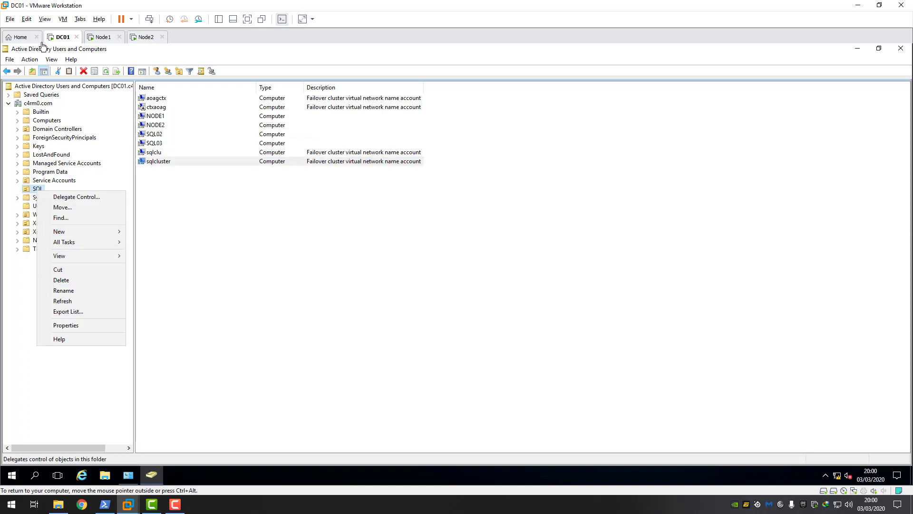
pyautogui.click(57, 60)
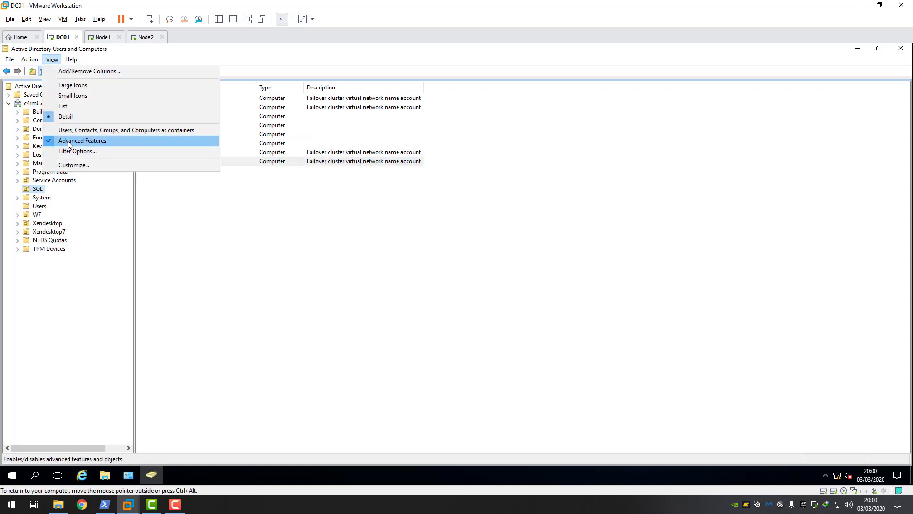
pyautogui.click(63, 285)
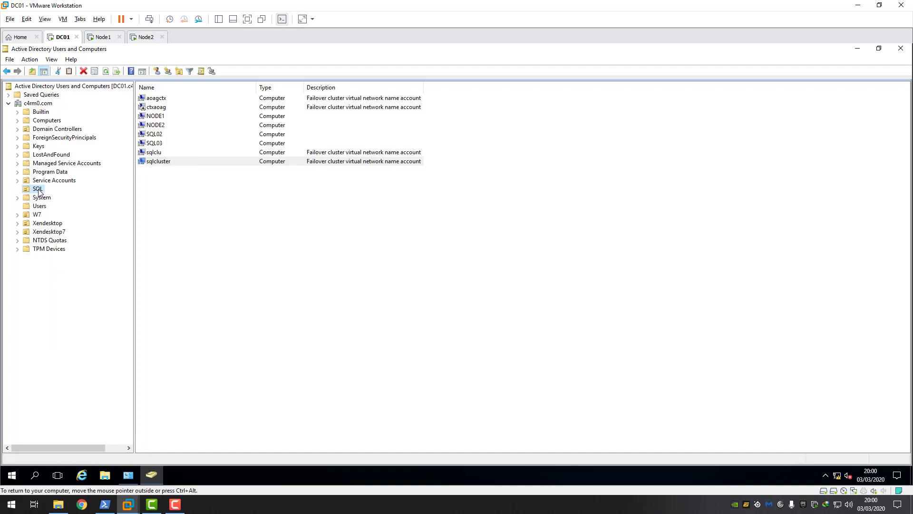
pyautogui.rightClick(38, 191)
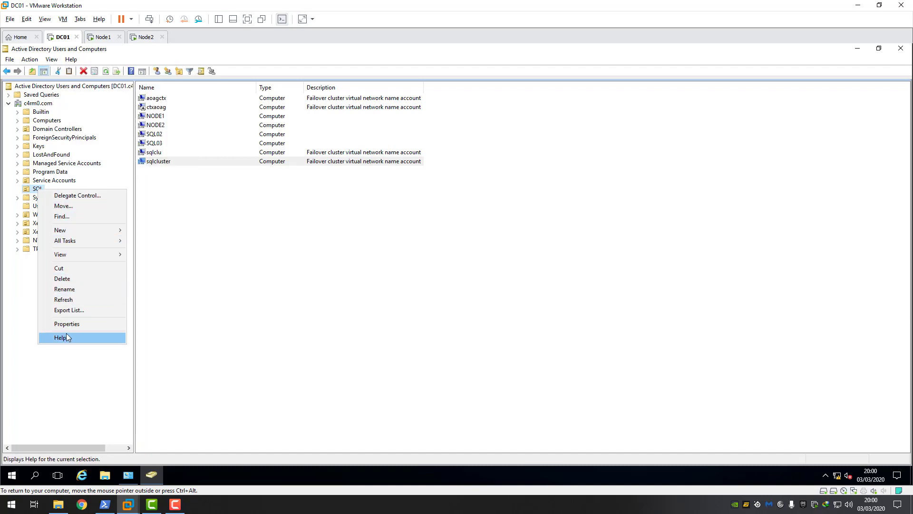
pyautogui.click(92, 319)
pyautogui.click(342, 160)
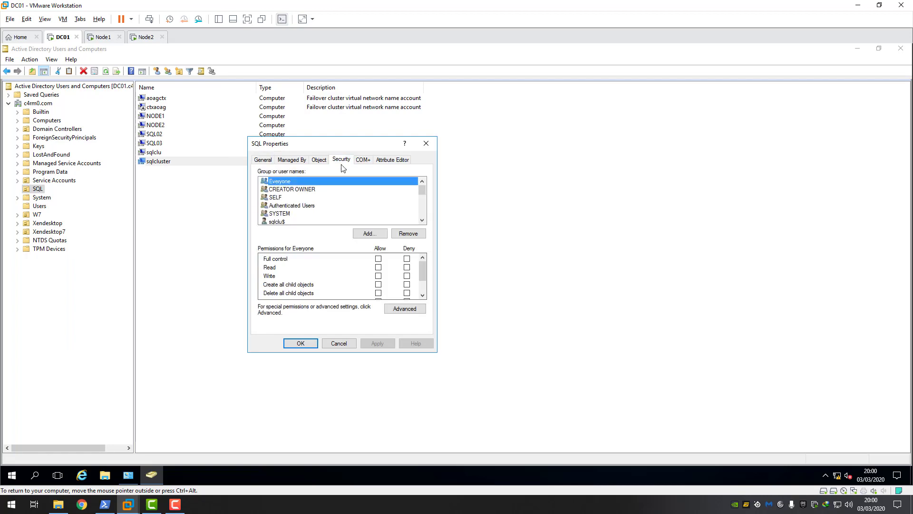
# - Add a new advanced permission entry for the SQL OU with sqlcluster as principal
pyautogui.click(404, 309)
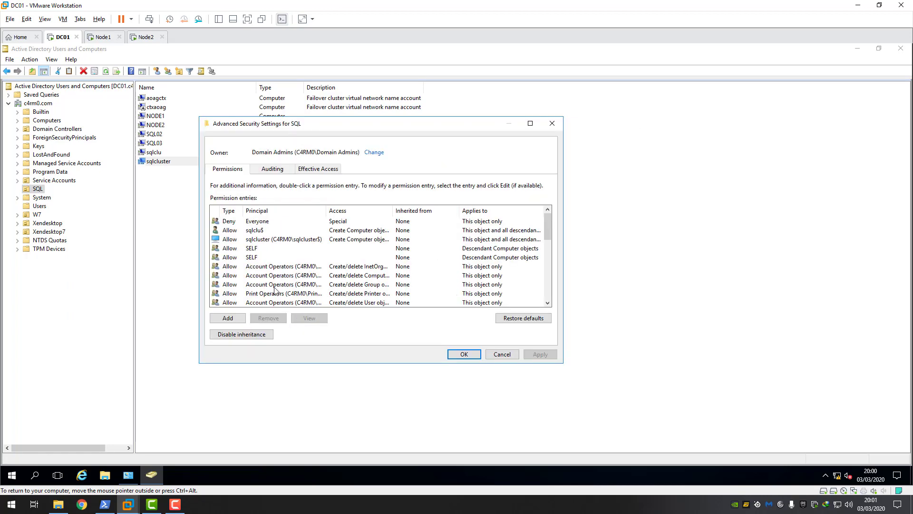
pyautogui.click(230, 319)
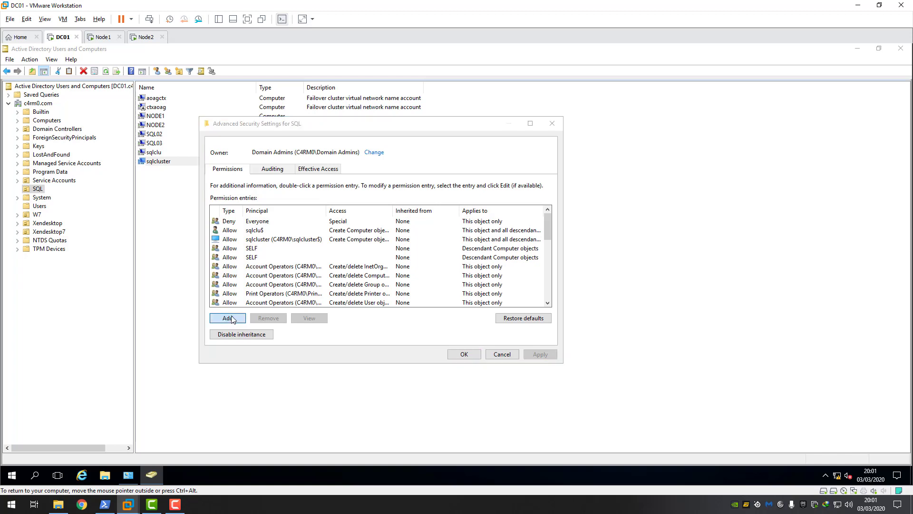
pyautogui.click(313, 145)
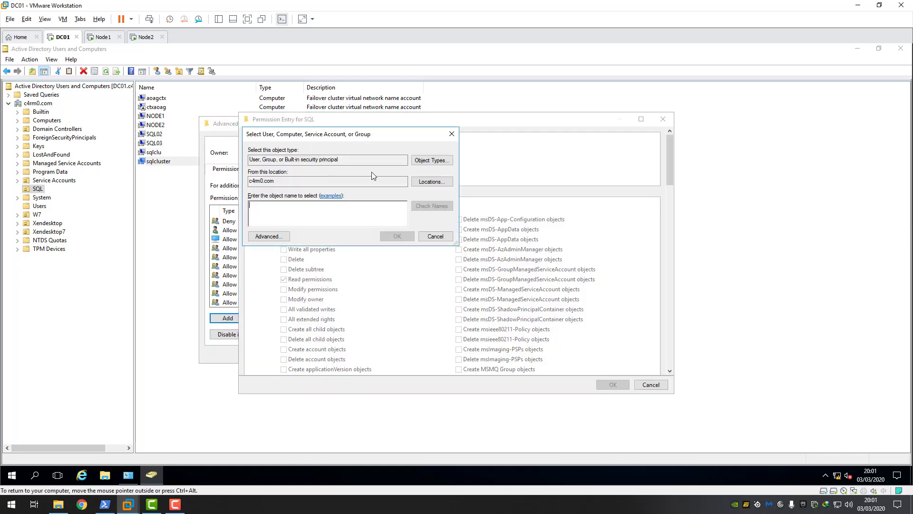
pyautogui.click(425, 163)
pyautogui.click(258, 206)
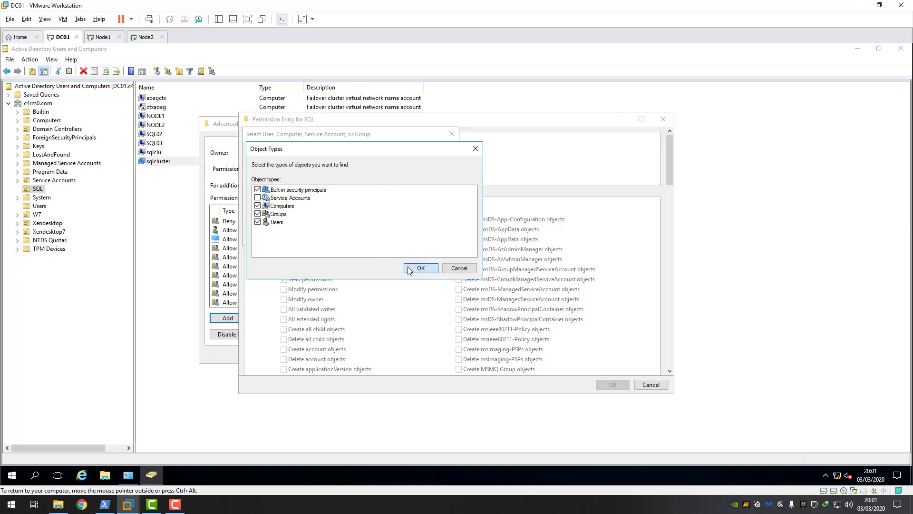
pyautogui.click(408, 269)
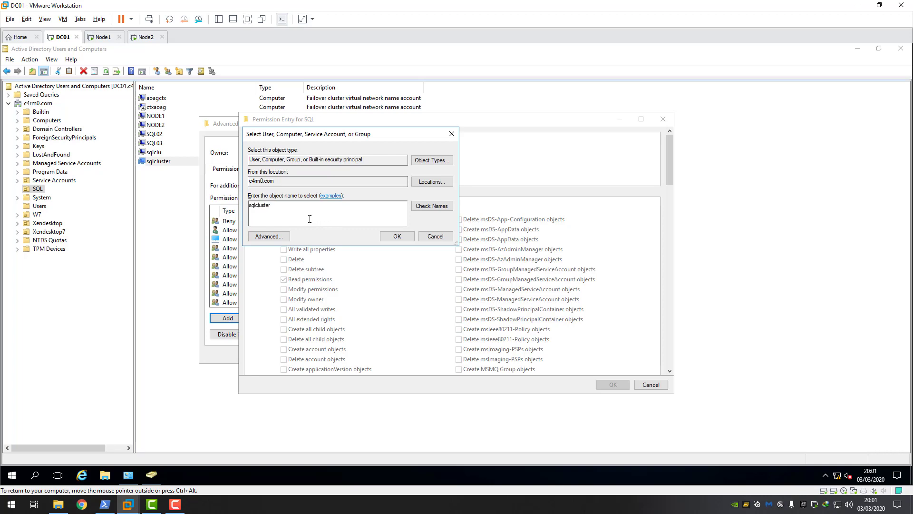
pyautogui.click(437, 208)
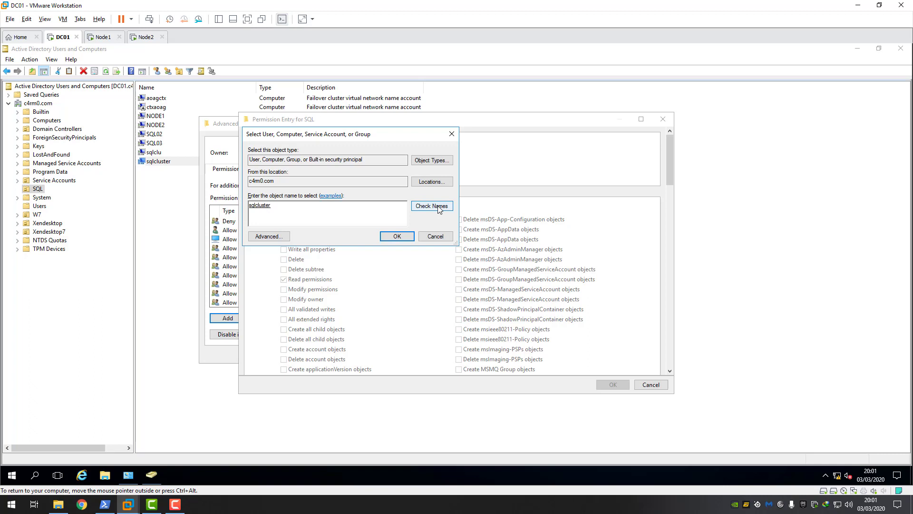
pyautogui.click(397, 236)
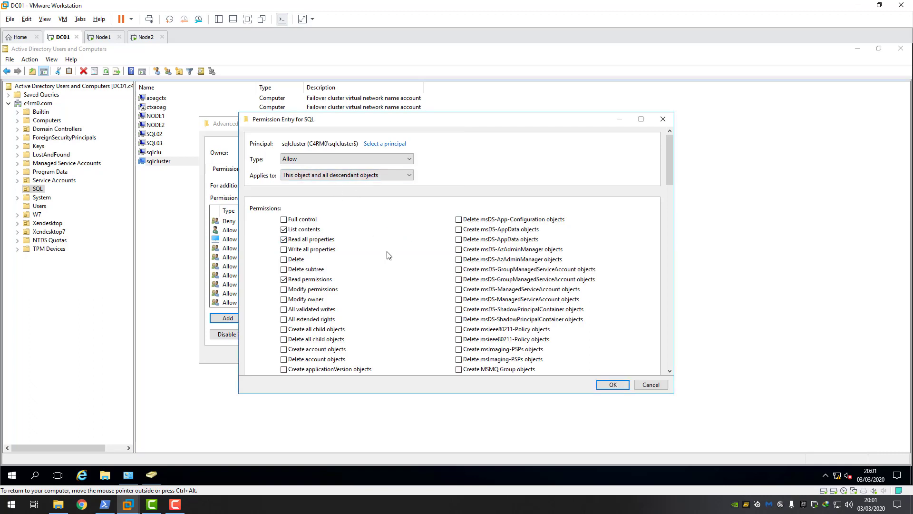
# - Allow sqlcluster to create Computer objects and apply the permissions to the SQL OU
pyautogui.moveTo(670, 183); pyautogui.dragTo(661, 215)
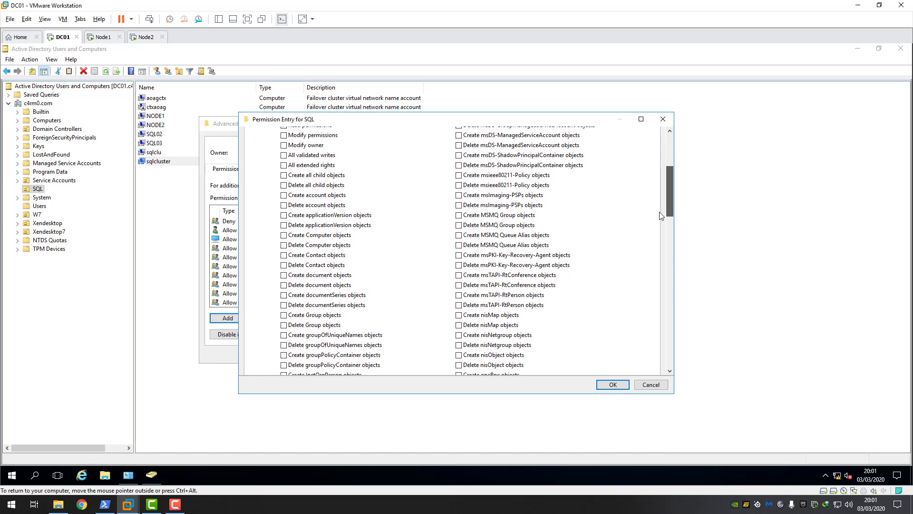
pyautogui.click(284, 236)
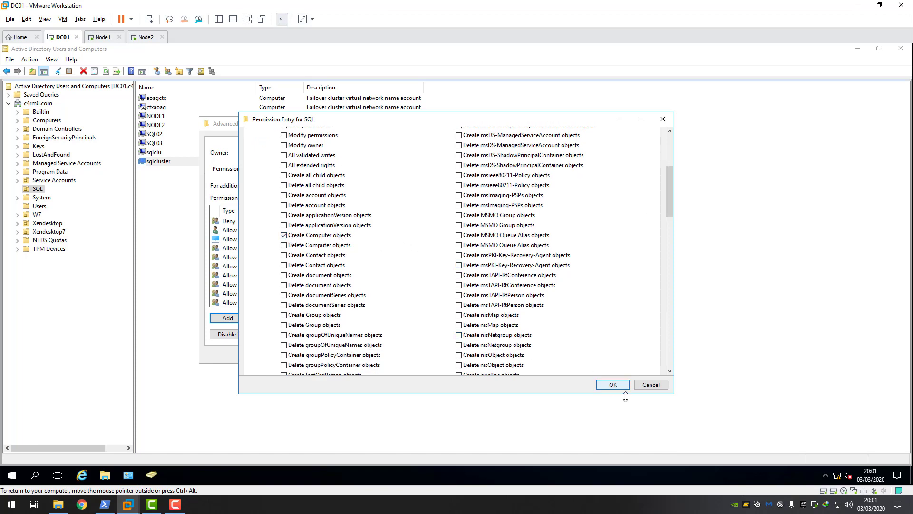
pyautogui.click(613, 384)
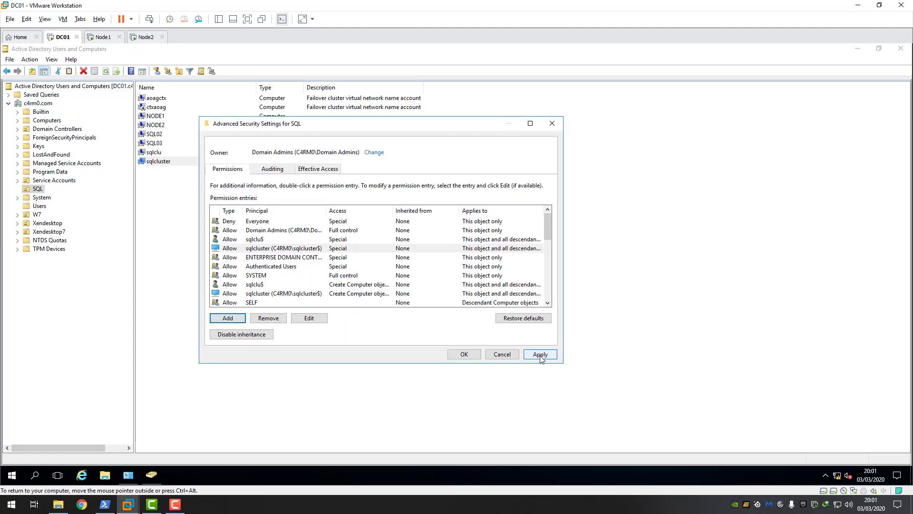
pyautogui.click(540, 354)
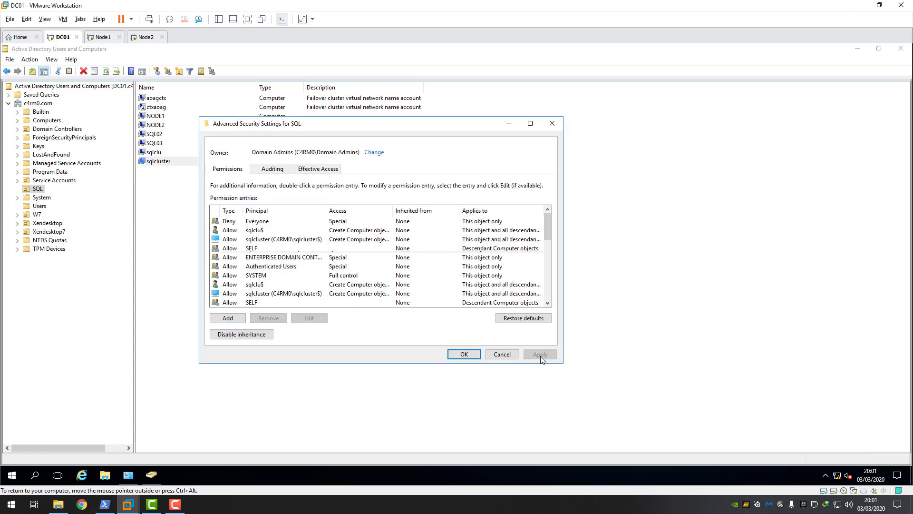
pyautogui.click(465, 356)
pyautogui.click(301, 344)
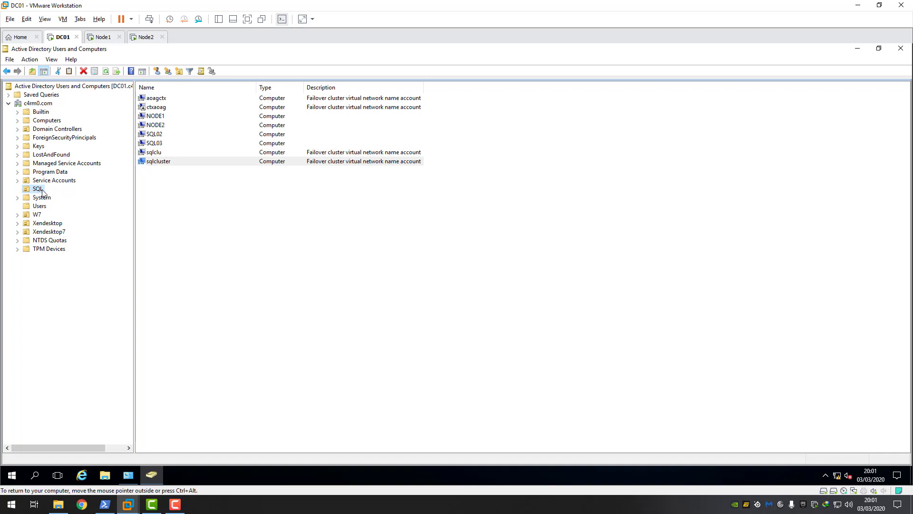
pyautogui.click(166, 165)
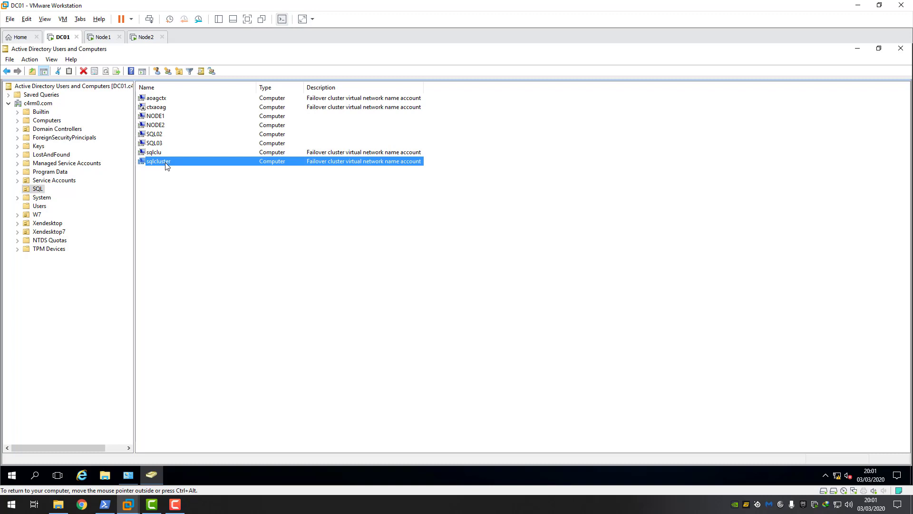
# - Open DNS Manager and view the c4rm0.com zone's security permissions
pyautogui.click(14, 473)
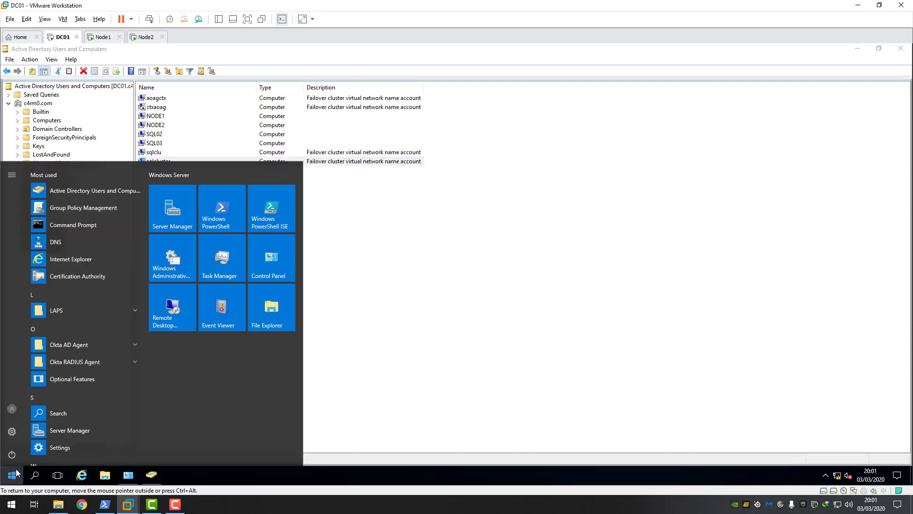
pyautogui.click(179, 263)
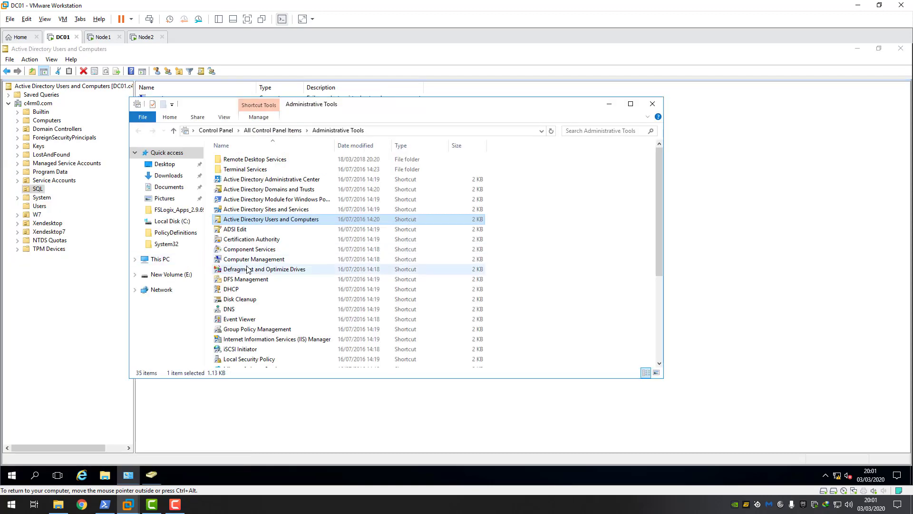
pyautogui.click(234, 310)
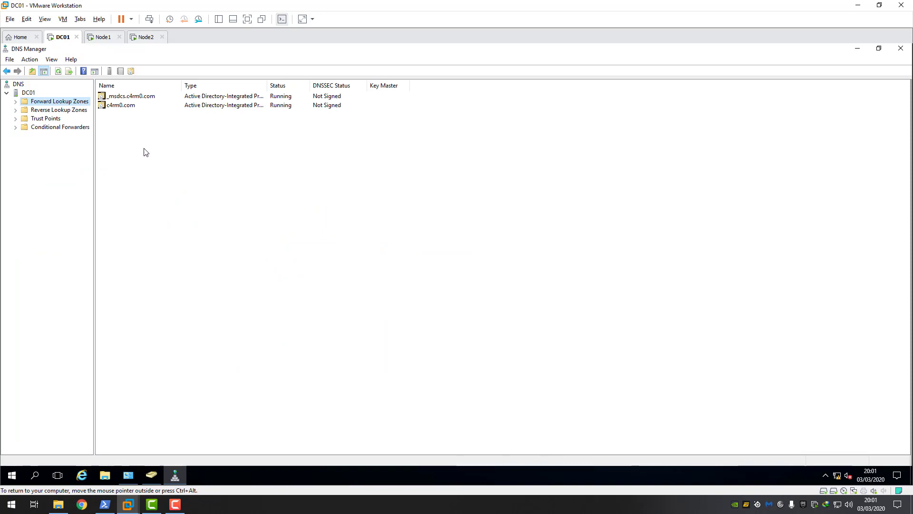
pyautogui.click(16, 103)
pyautogui.click(53, 118)
pyautogui.rightClick(55, 120)
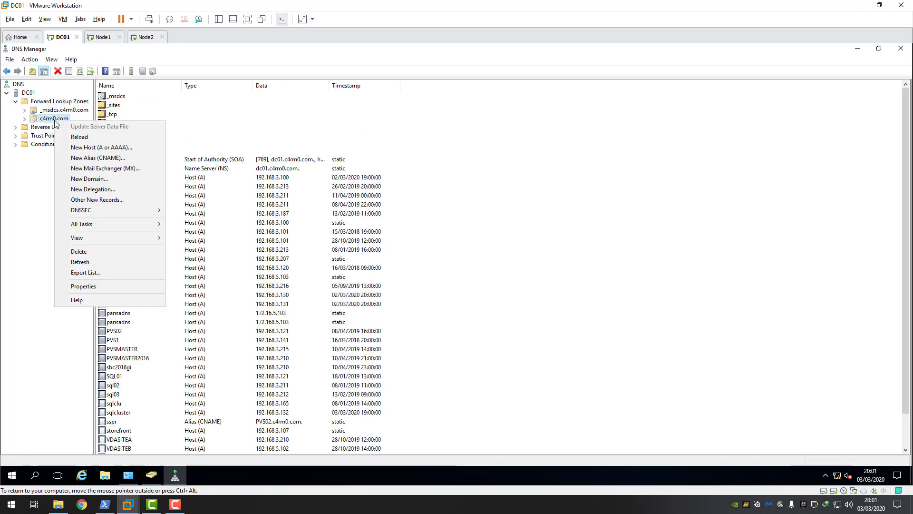
pyautogui.click(90, 286)
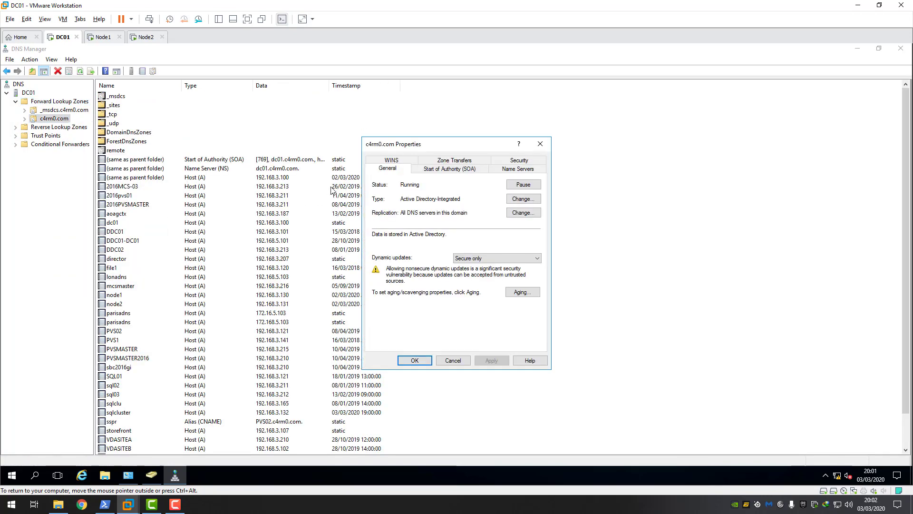
pyautogui.click(511, 162)
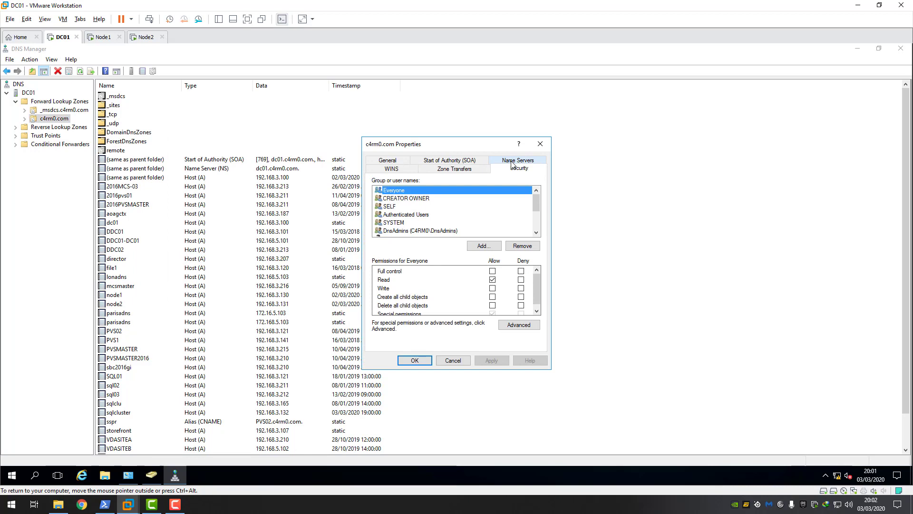
pyautogui.moveTo(536, 202); pyautogui.dragTo(538, 218)
pyautogui.click(402, 208)
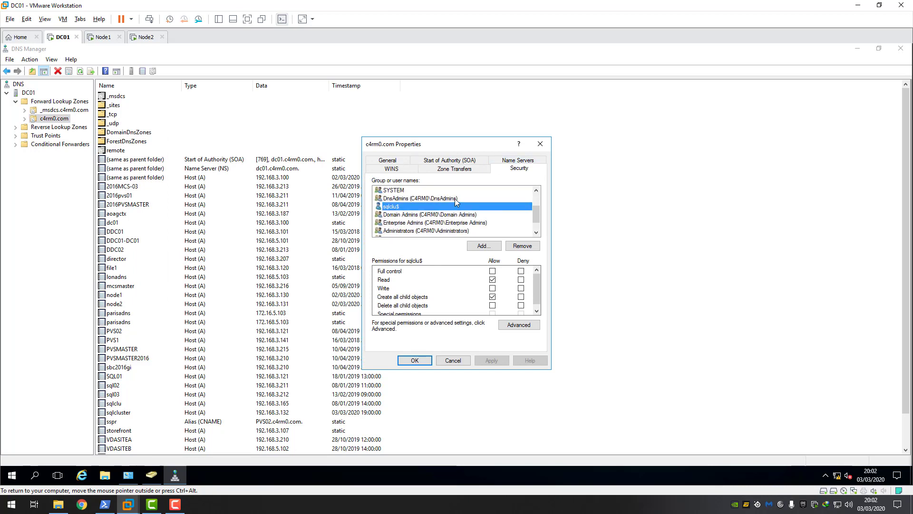
# - Add the sqlcluster computer account with Allow on Create all child objects and apply
pyautogui.click(484, 247)
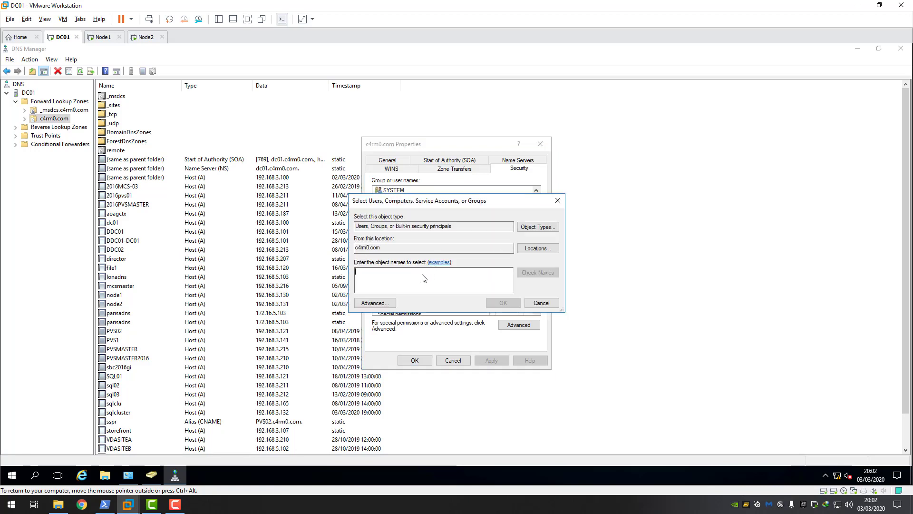
pyautogui.click(537, 227)
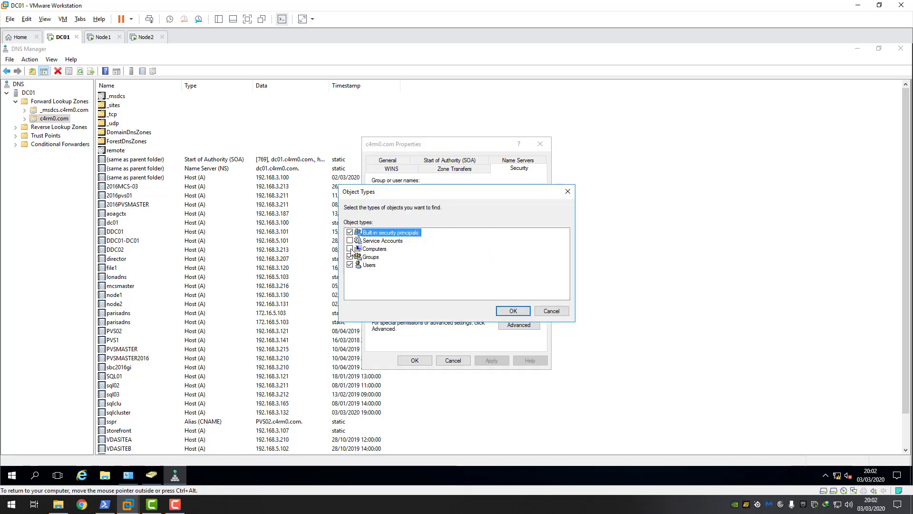
pyautogui.click(506, 312)
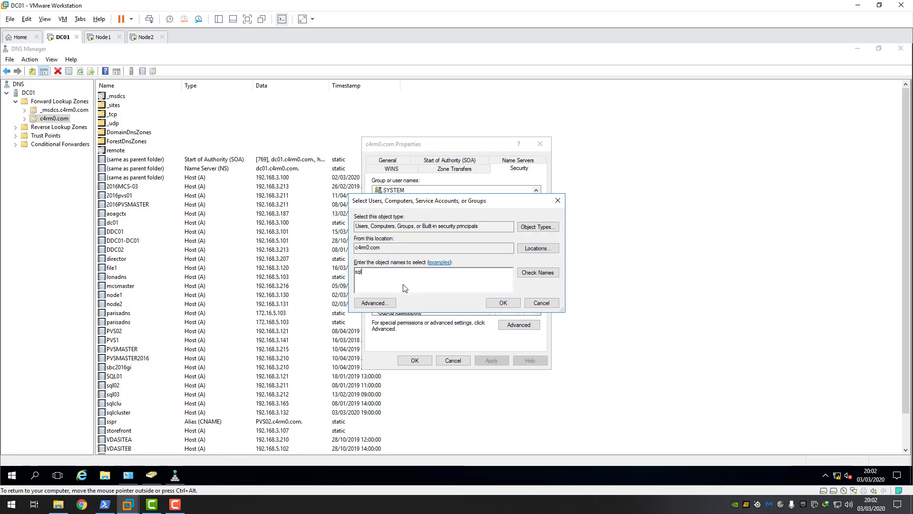
pyautogui.write('sqlcluster')
pyautogui.click(537, 273)
pyautogui.click(503, 303)
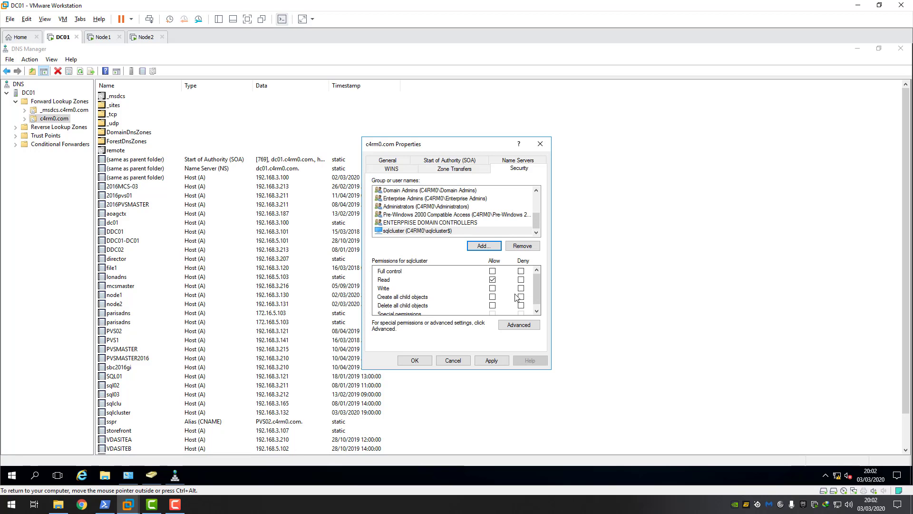
pyautogui.scroll(-1, 537, 290)
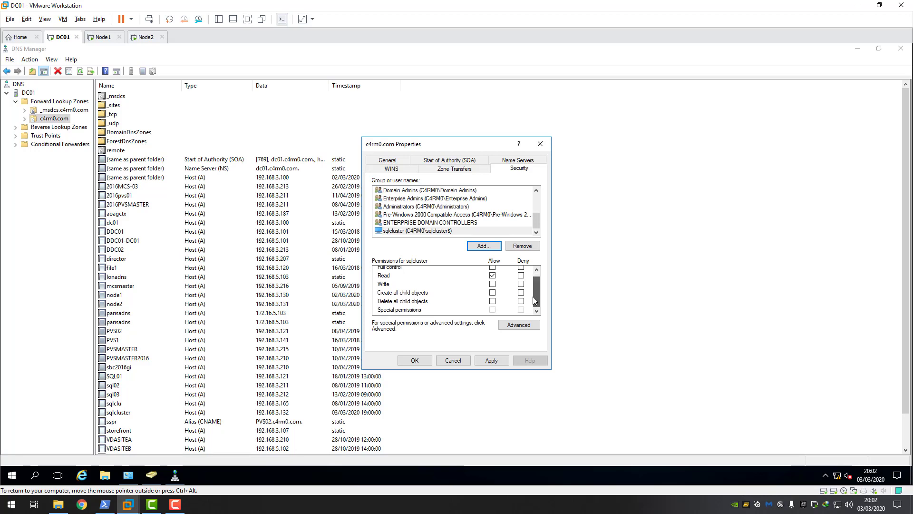
pyautogui.click(492, 293)
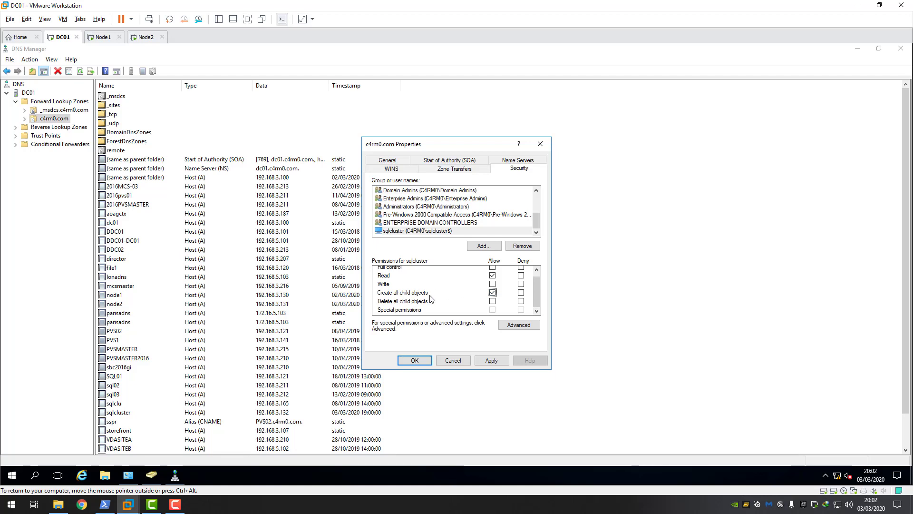
pyautogui.scroll(1, 538, 292)
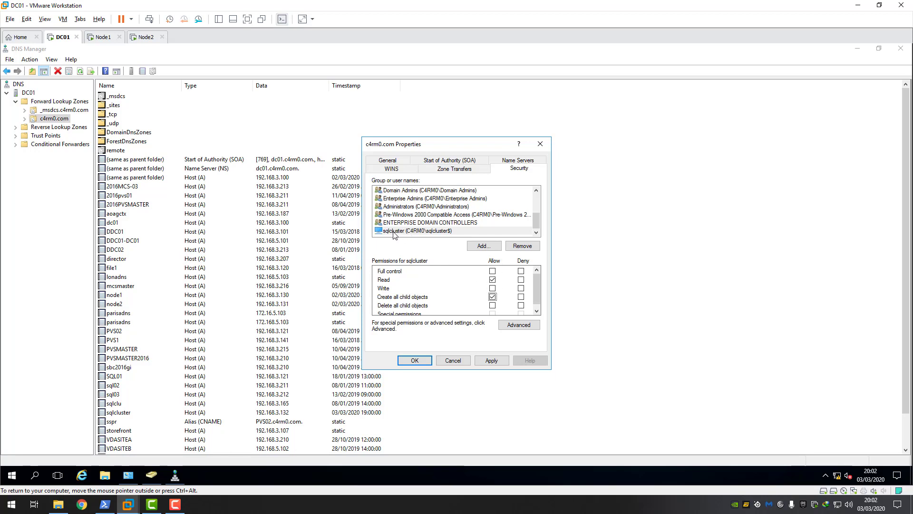
pyautogui.click(495, 360)
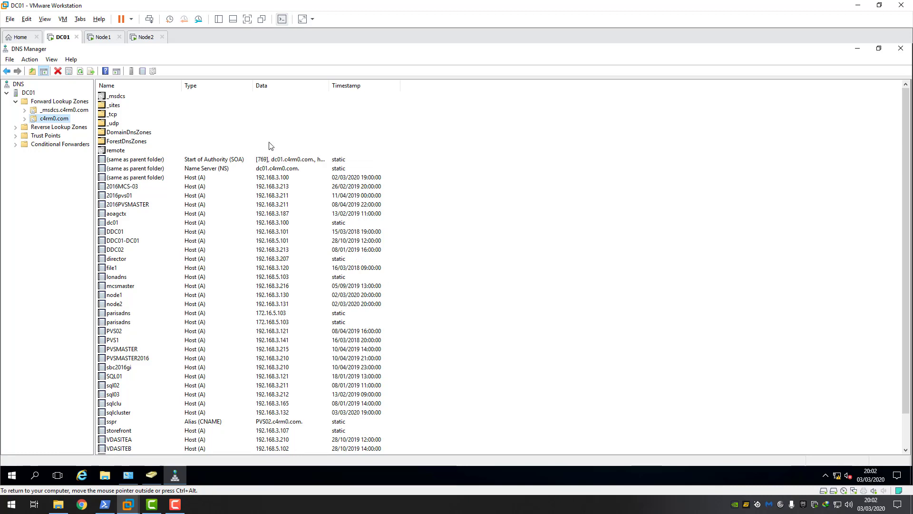
# - Close DNS Manager, the Administrative Tools folder and Active Directory Users and Computers on DC01
pyautogui.click(175, 477)
pyautogui.rightClick(175, 477)
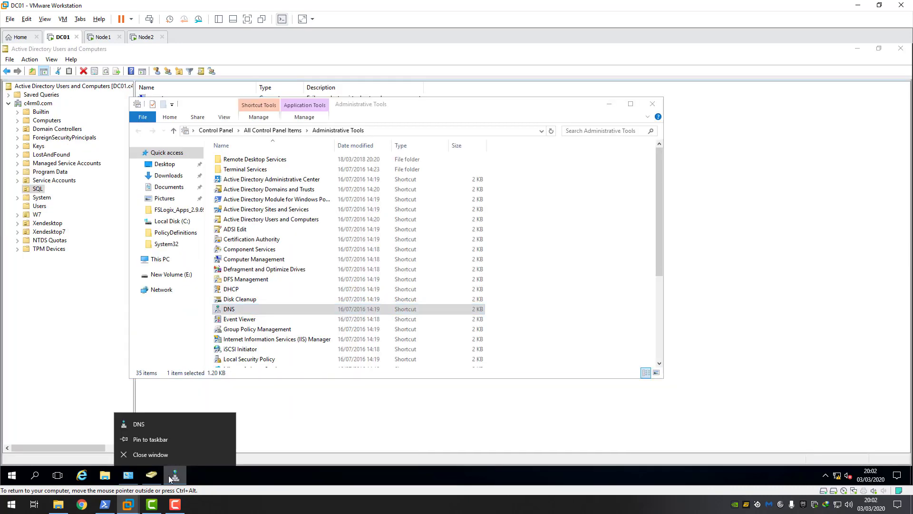
pyautogui.click(147, 458)
pyautogui.click(652, 104)
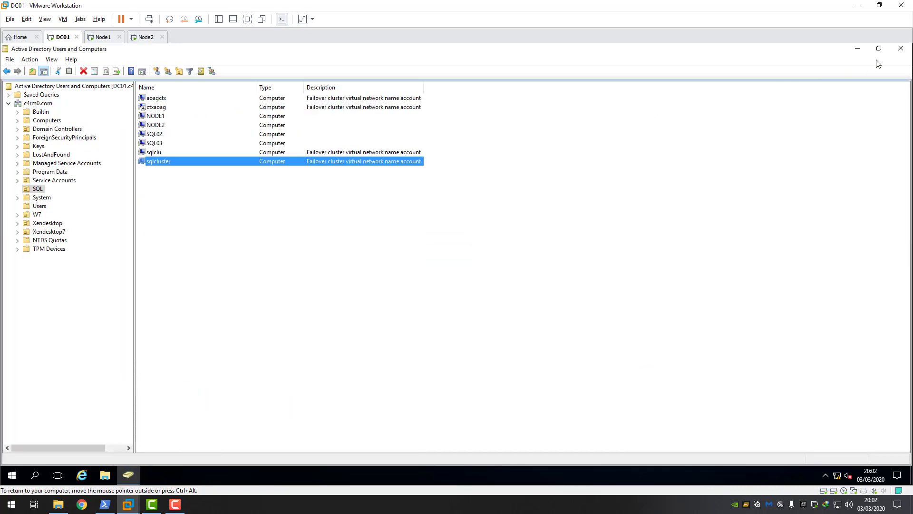
pyautogui.click(901, 49)
# - On Node1, close SQL Server Configuration Manager and launch SQL Server Management Studio
pyautogui.click(101, 37)
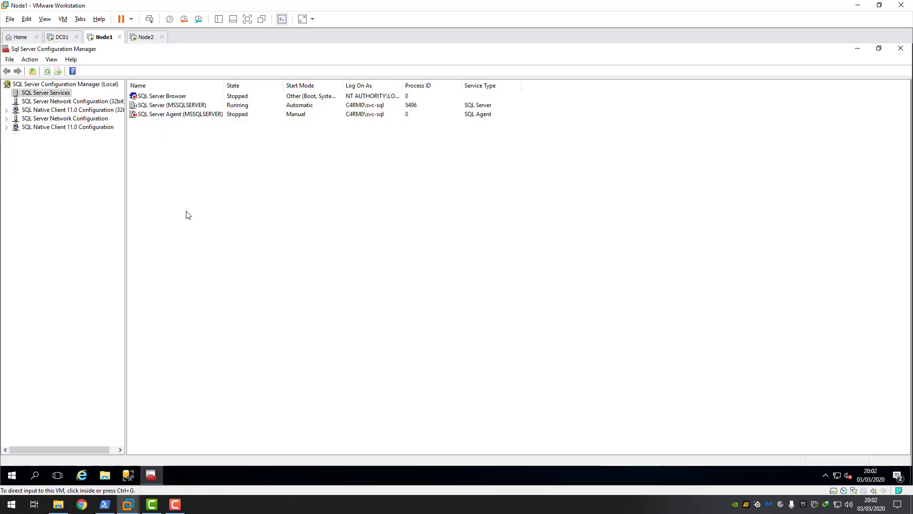
pyautogui.click(901, 49)
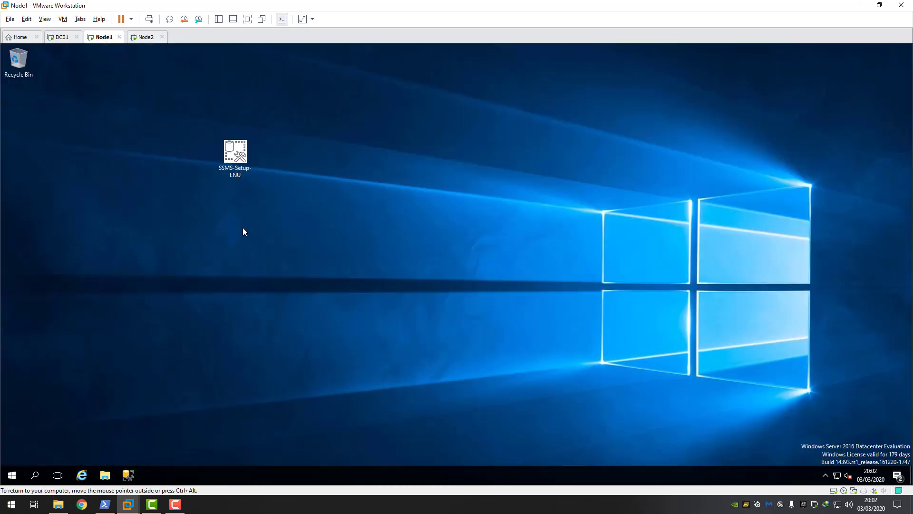
pyautogui.doubleClick(241, 145)
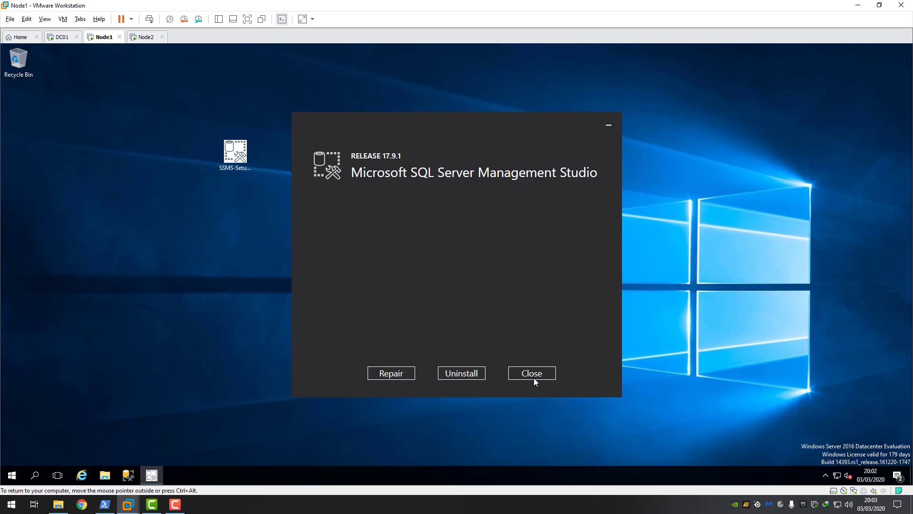
pyautogui.click(535, 375)
pyautogui.click(4, 482)
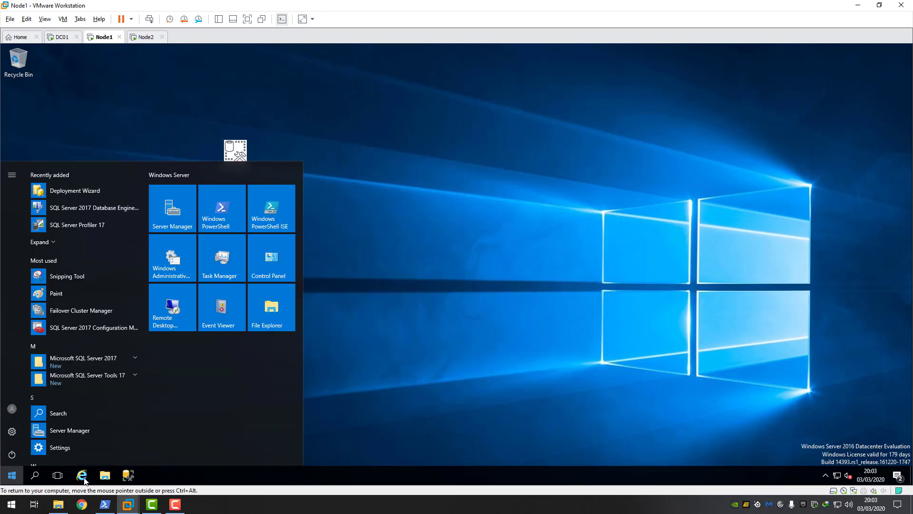
pyautogui.click(129, 478)
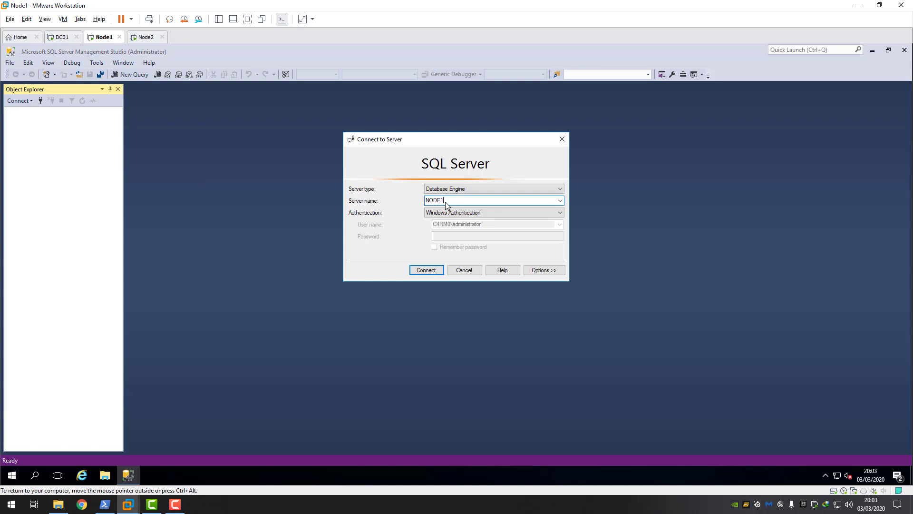
# - Connect to NODE1 and expand its Databases folder in Object Explorer
pyautogui.click(432, 271)
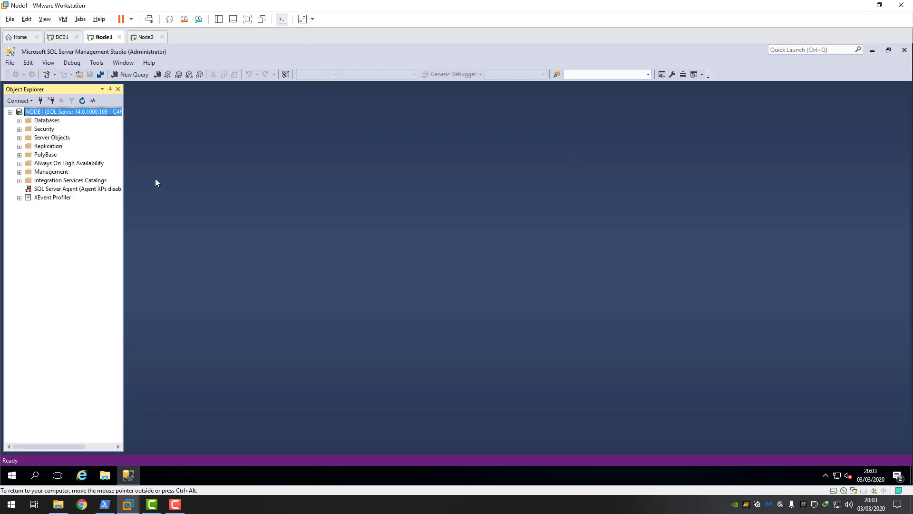
pyautogui.click(19, 121)
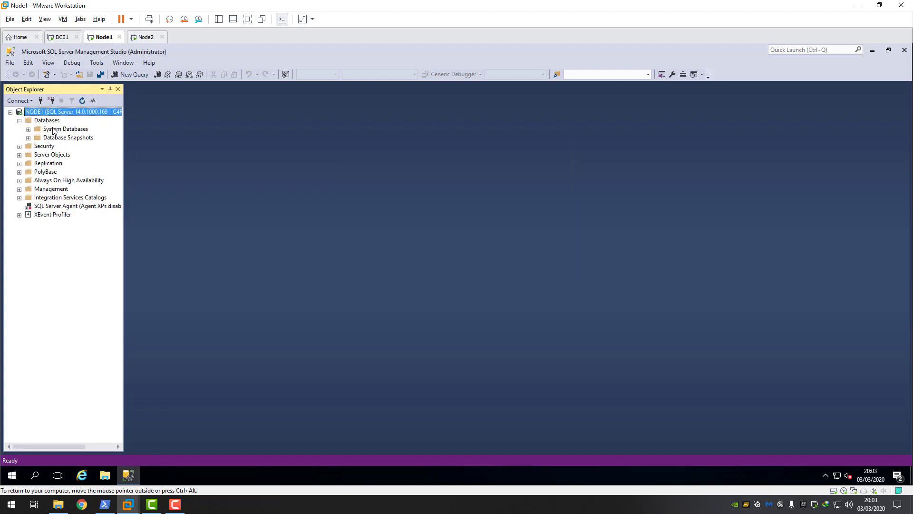
pyautogui.click(45, 123)
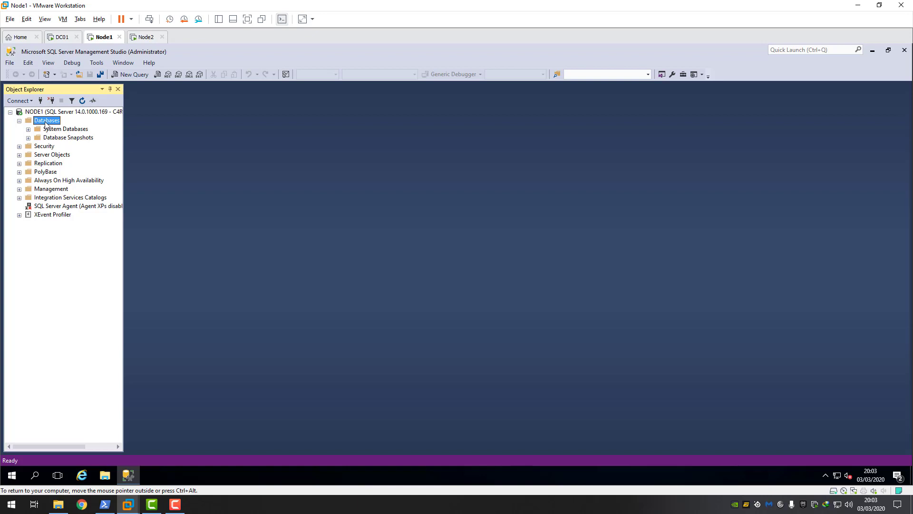
# - Start a new database named CitrixsiteAO, keeping the Full recovery model
pyautogui.rightClick(46, 125)
pyautogui.click(80, 127)
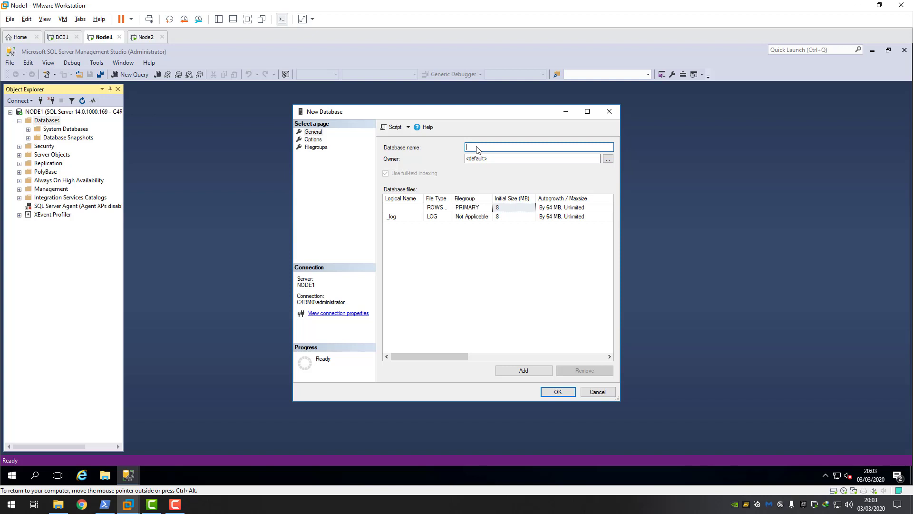
pyautogui.write('CitrixsiteAO')
pyautogui.click(315, 141)
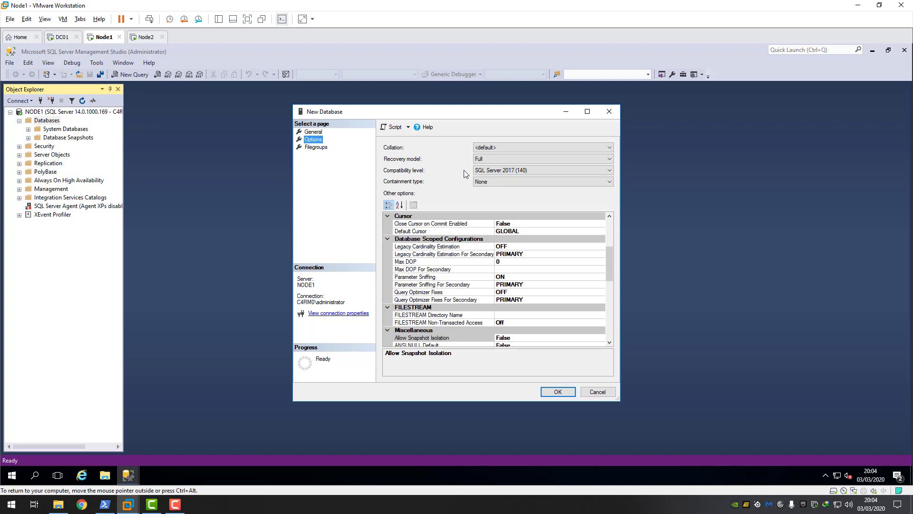
pyautogui.moveTo(452, 115); pyautogui.dragTo(428, 115)
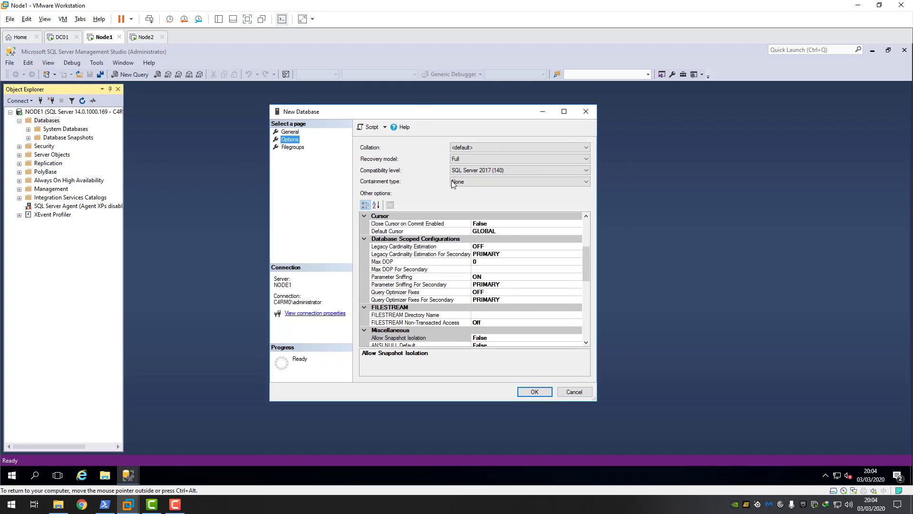
pyautogui.click(588, 159)
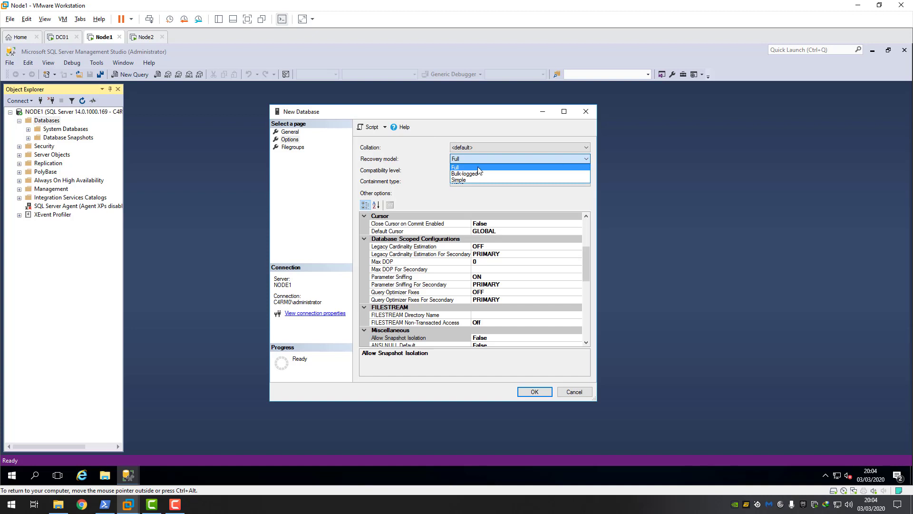
pyautogui.click(456, 168)
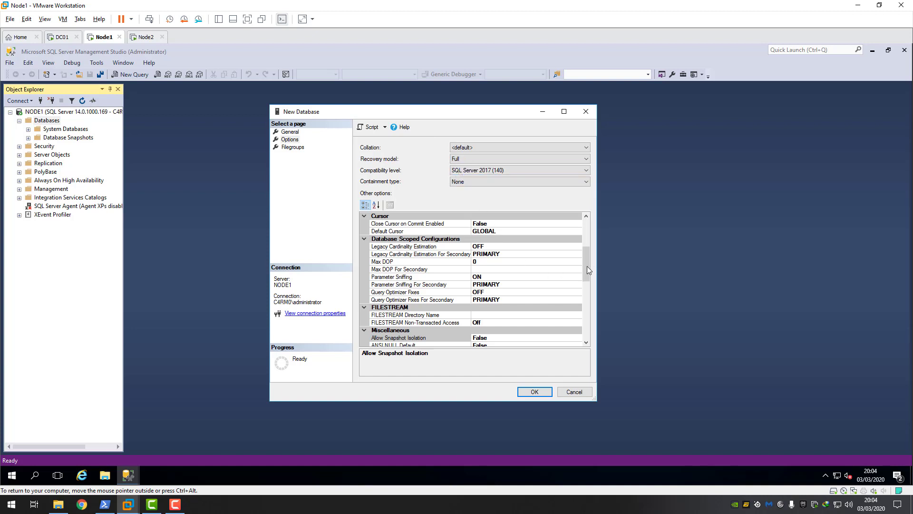
# - Set Is Read Committed Snapshot On to True for CitrixsiteAO
pyautogui.moveTo(587, 267); pyautogui.dragTo(584, 314)
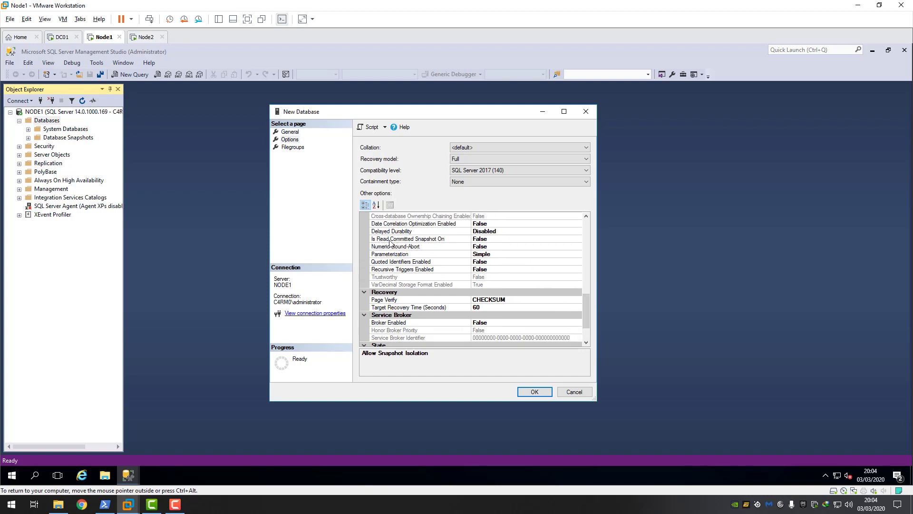
pyautogui.click(485, 241)
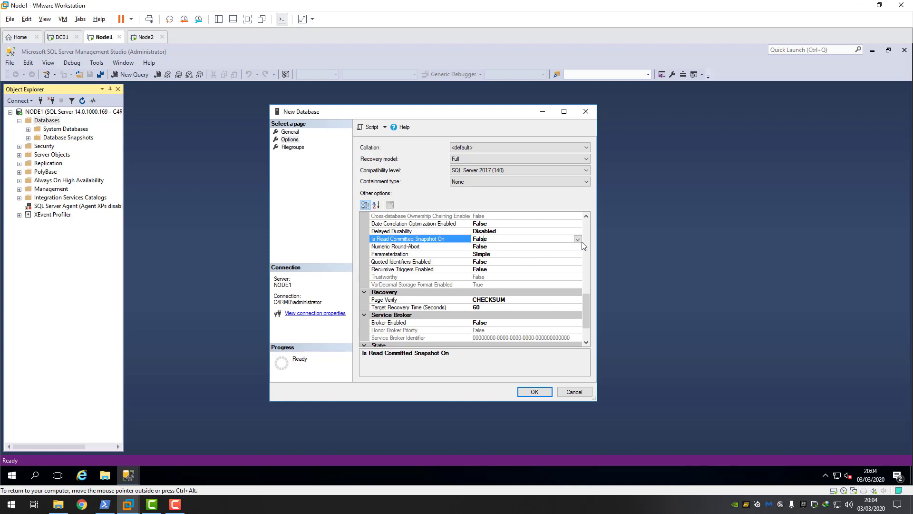
pyautogui.click(578, 239)
pyautogui.click(486, 253)
pyautogui.click(292, 134)
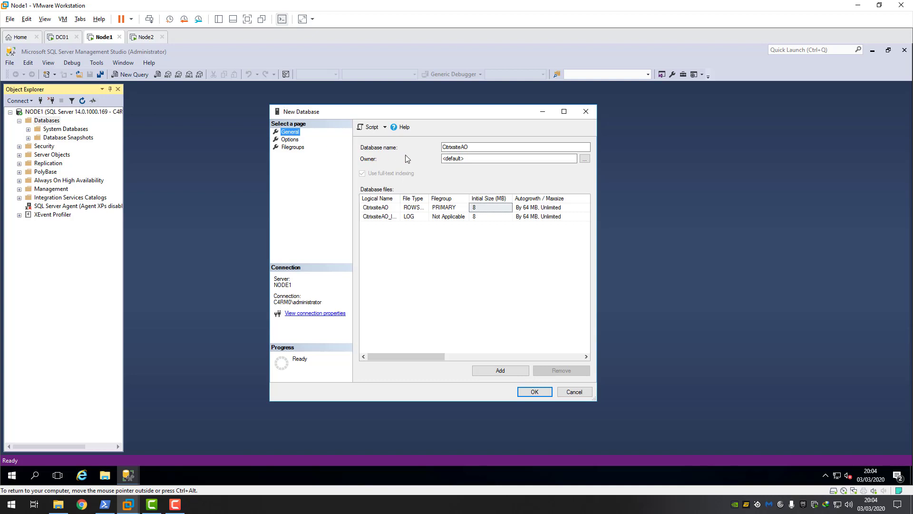
pyautogui.click(289, 140)
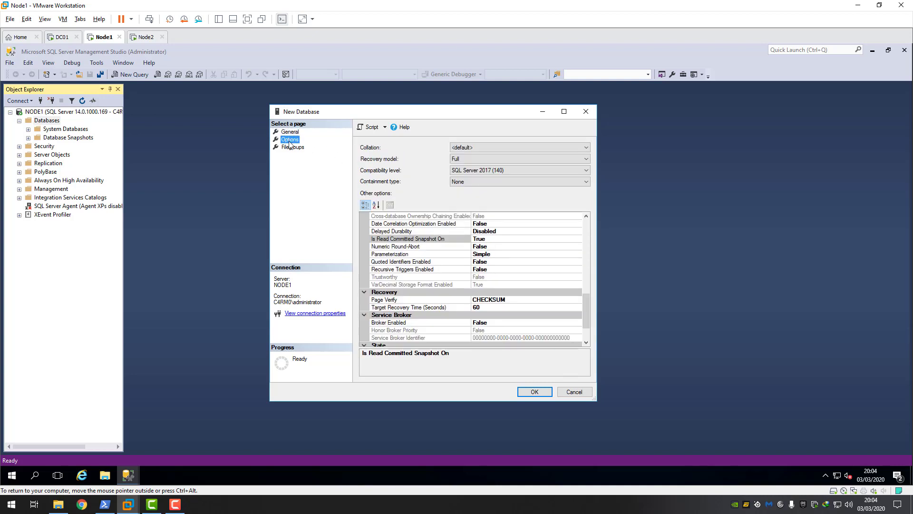
pyautogui.click(587, 149)
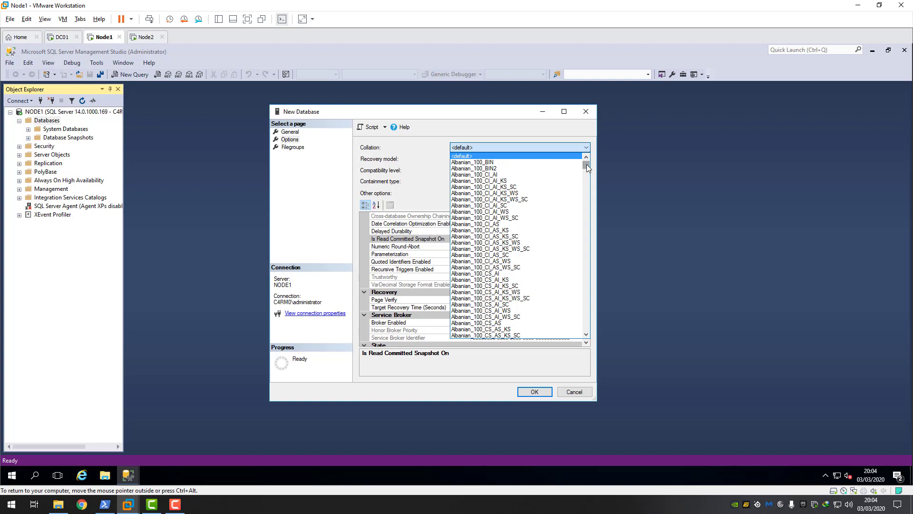
# - Choose Latin1_General_100_CI_AS_KS collation and create the CitrixsiteAO database
pyautogui.moveTo(587, 166); pyautogui.dragTo(584, 260)
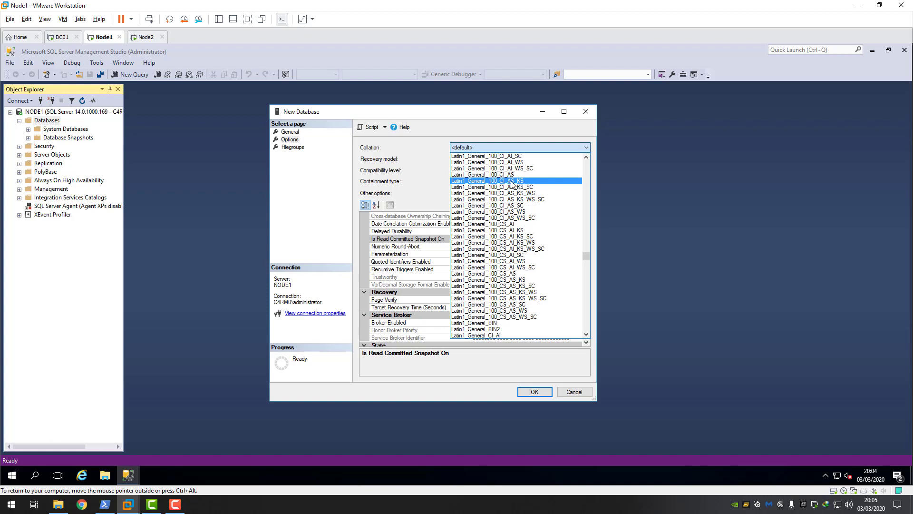
pyautogui.click(512, 183)
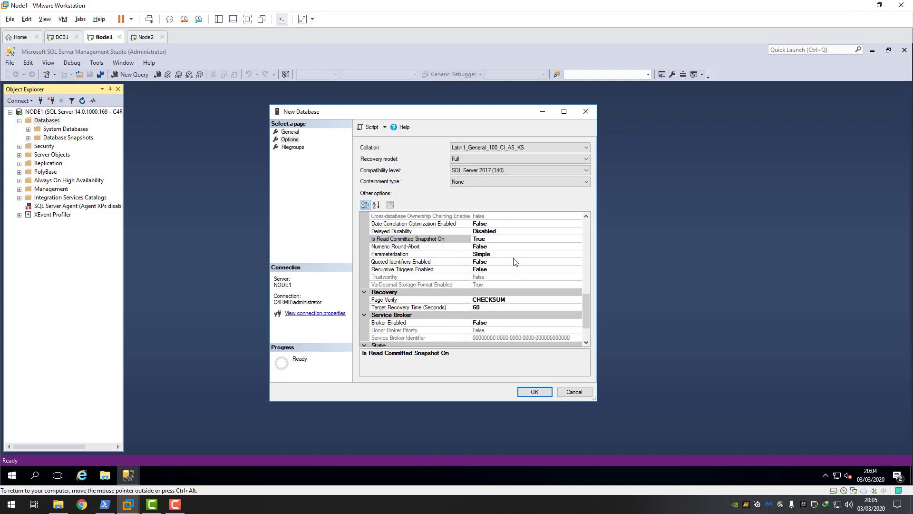
pyautogui.click(534, 392)
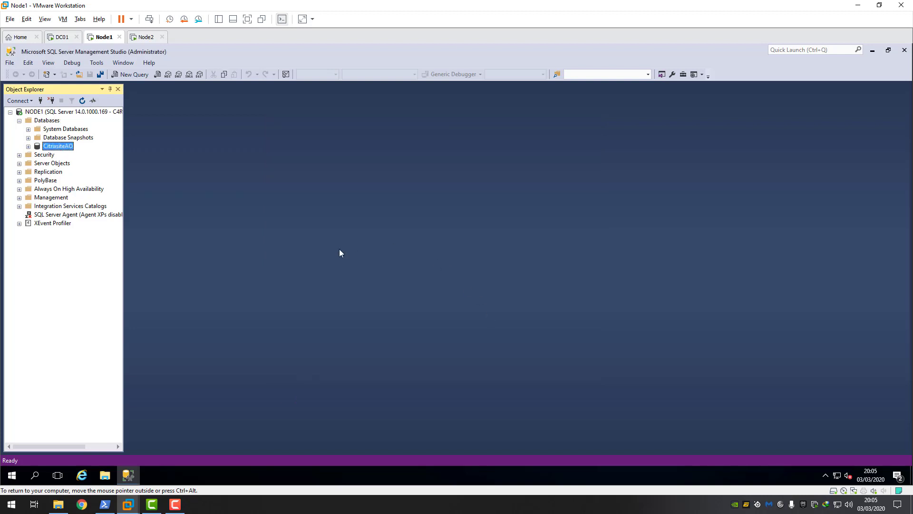
# - Start a new database named CitrixmonAO with the Full recovery model
pyautogui.rightClick(45, 121)
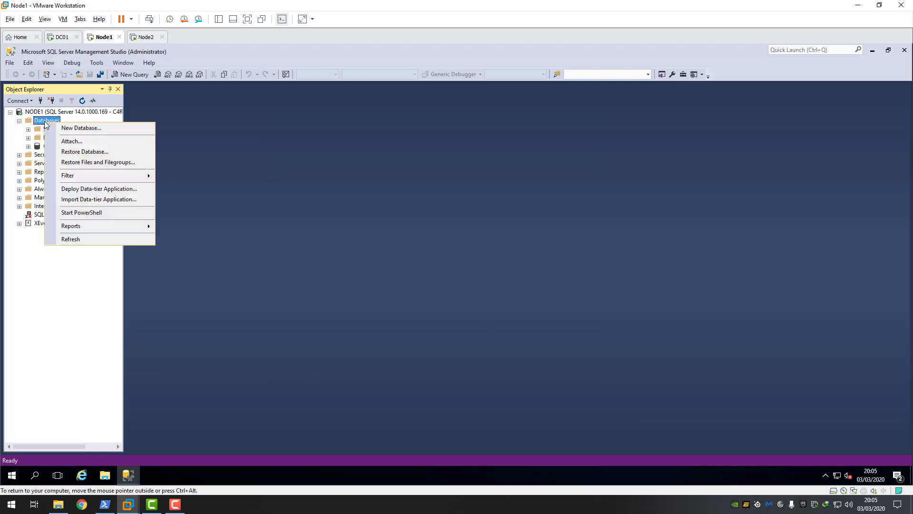
pyautogui.click(78, 128)
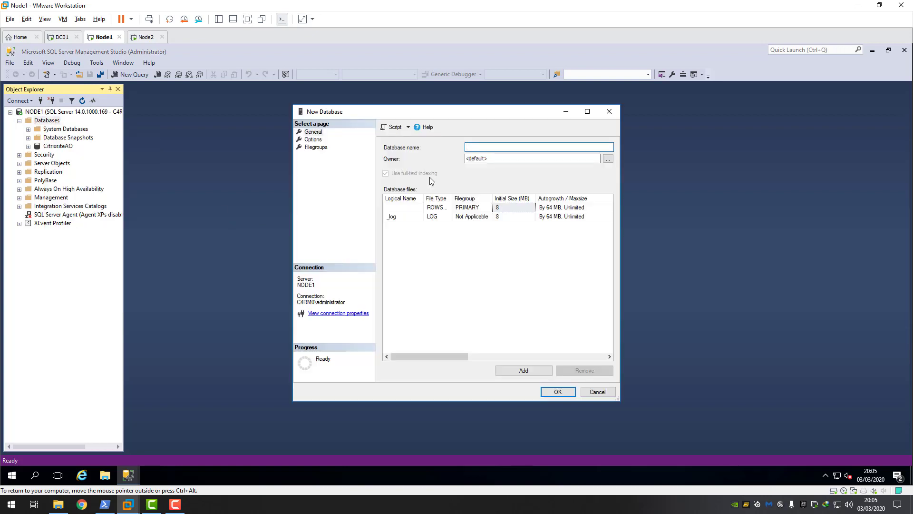
pyautogui.write('CitrixmonAO')
pyautogui.click(317, 141)
pyautogui.click(523, 160)
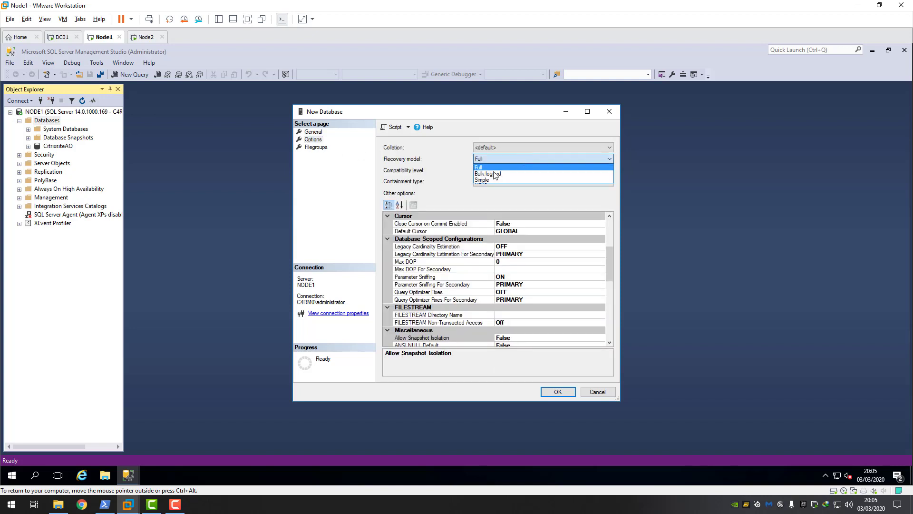
pyautogui.click(482, 167)
# - Set read committed snapshot to True and Latin1_General_100_CI_AS_KS collation, then create CitrixmonAO
pyautogui.moveTo(609, 266); pyautogui.dragTo(609, 301)
pyautogui.click(557, 257)
pyautogui.click(601, 255)
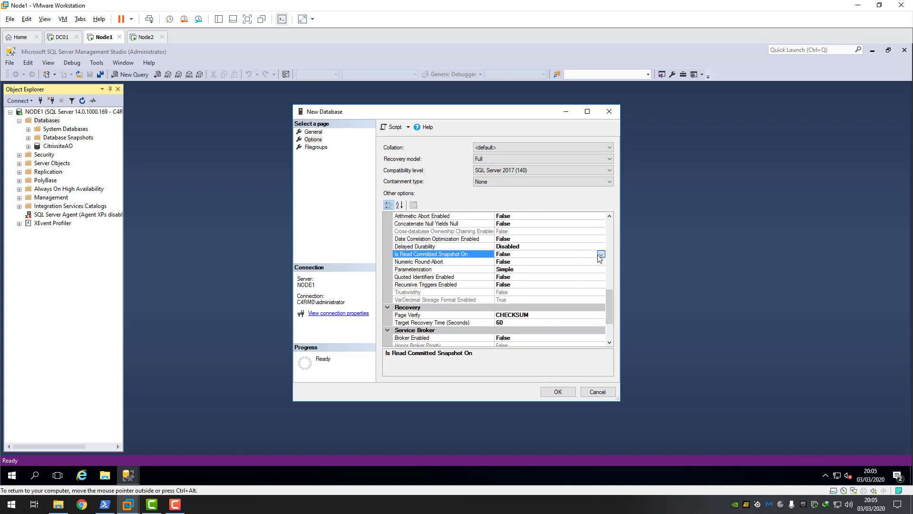
pyautogui.click(507, 264)
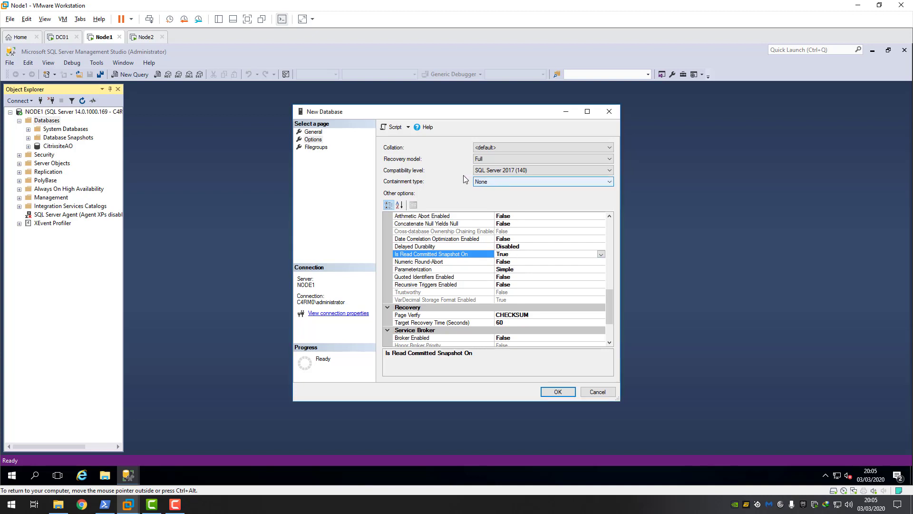
pyautogui.click(314, 132)
pyautogui.click(323, 141)
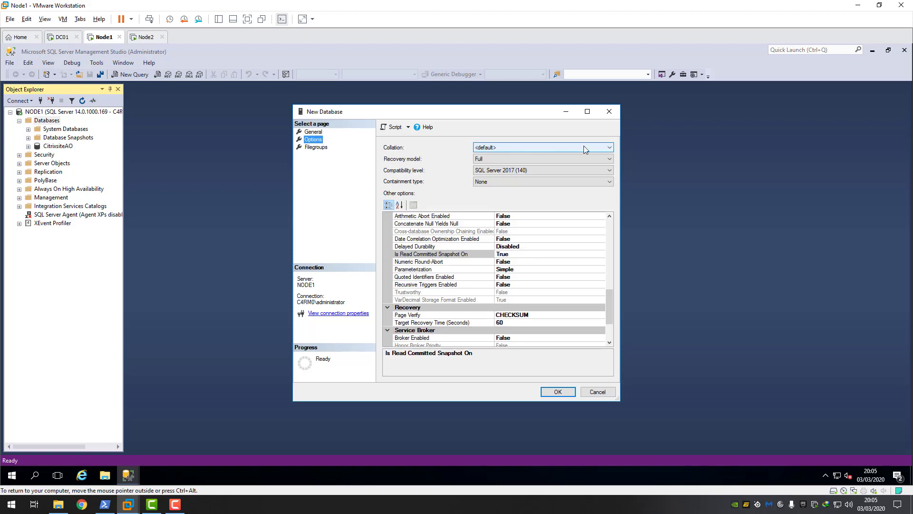
pyautogui.click(610, 147)
pyautogui.moveTo(609, 164); pyautogui.dragTo(609, 258)
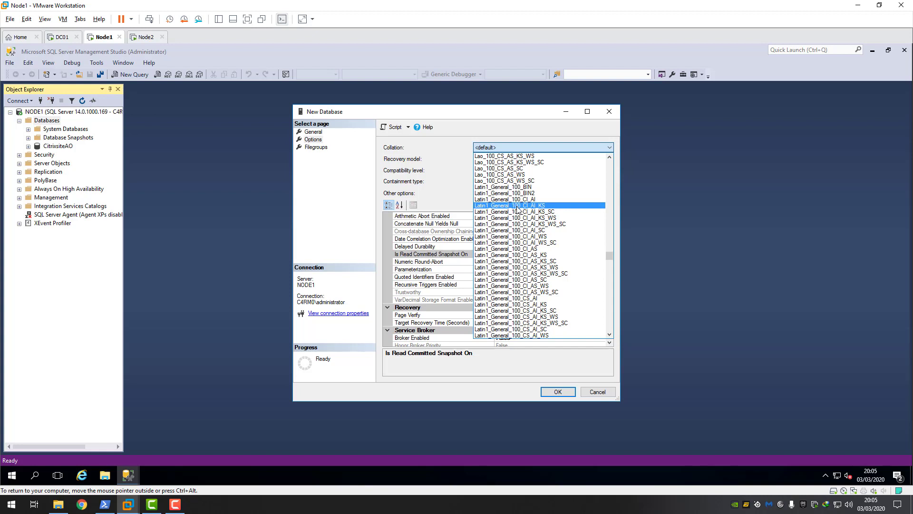
pyautogui.click(527, 258)
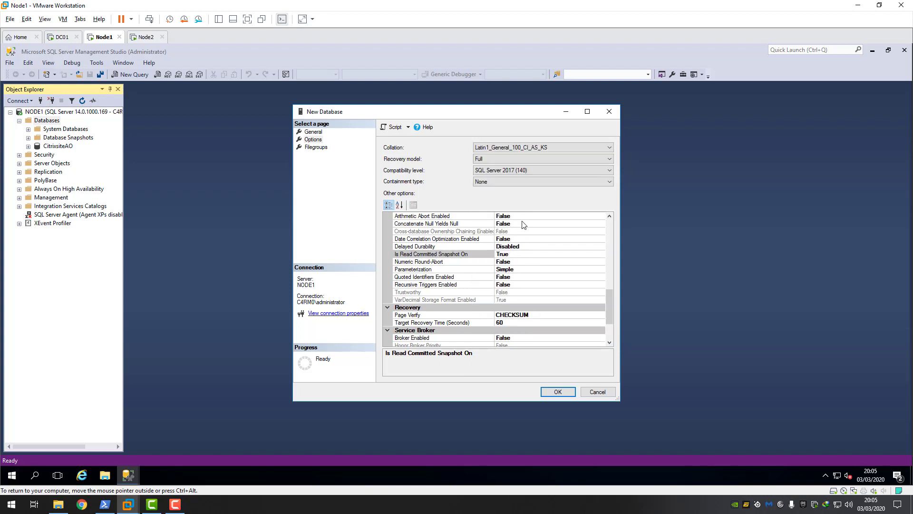
pyautogui.click(561, 392)
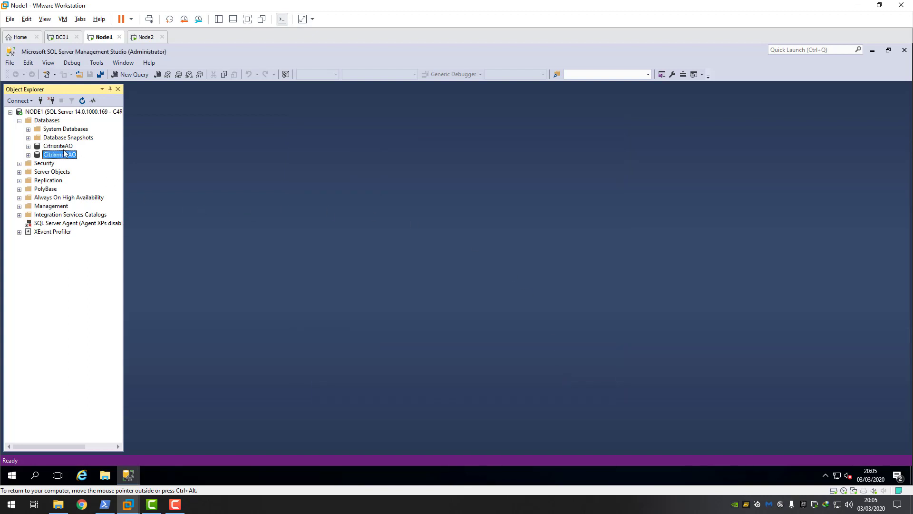
# - Start a new database named CitrixlogAO with Latin1_General_100_CI_AS_KS collation
pyautogui.rightClick(48, 122)
pyautogui.click(76, 129)
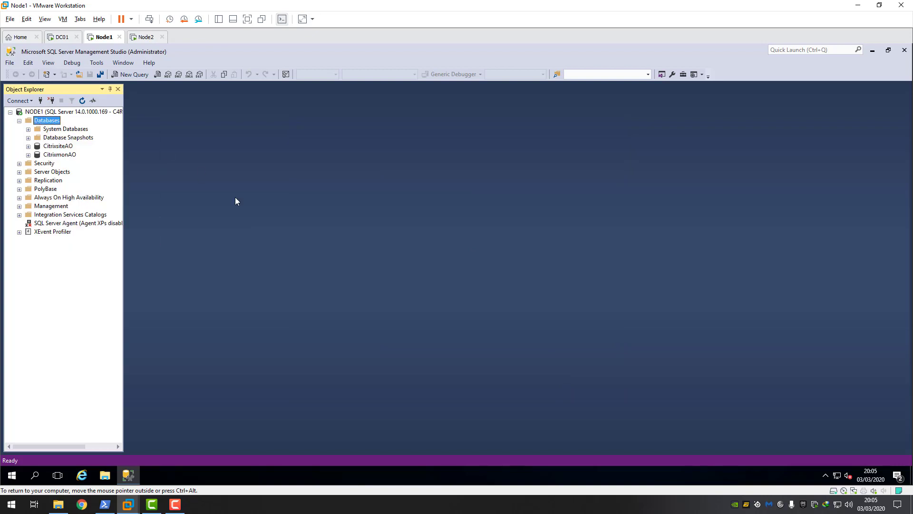
pyautogui.write('C')
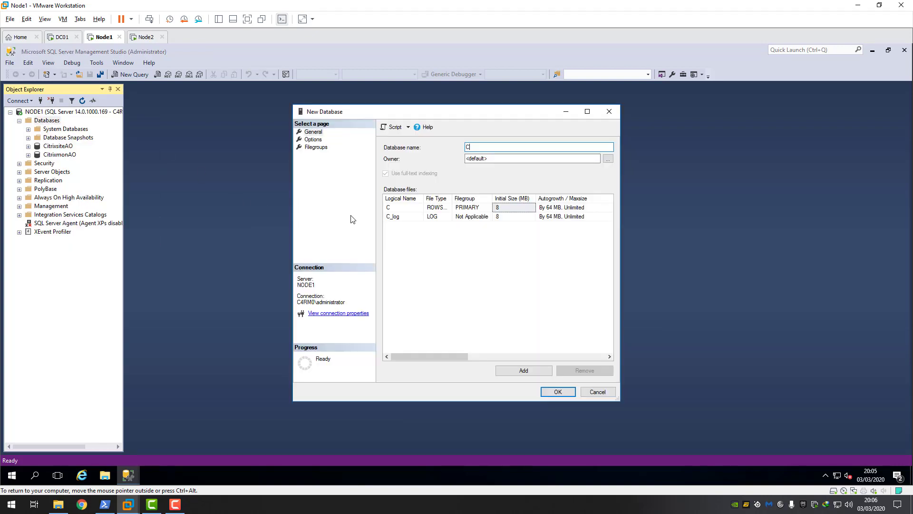
pyautogui.write('itrixlogAO')
pyautogui.click(322, 140)
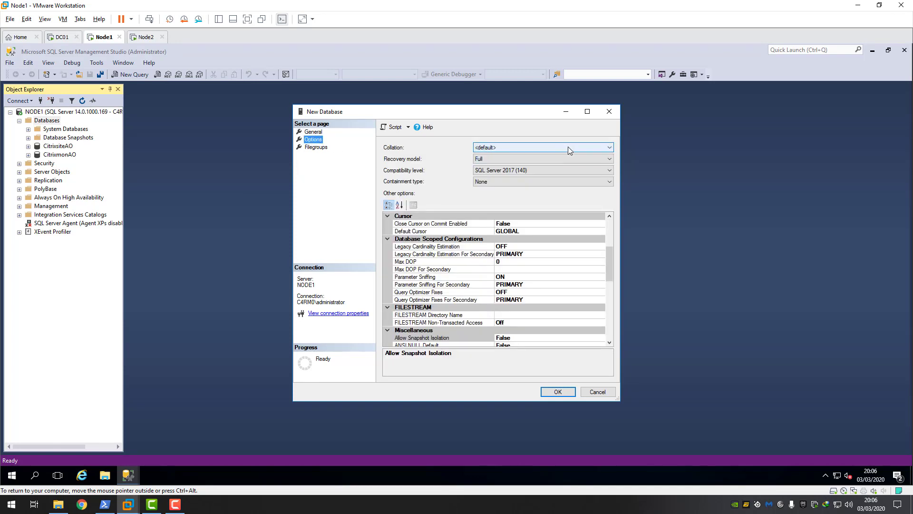
pyautogui.click(610, 147)
pyautogui.moveTo(610, 161); pyautogui.dragTo(611, 254)
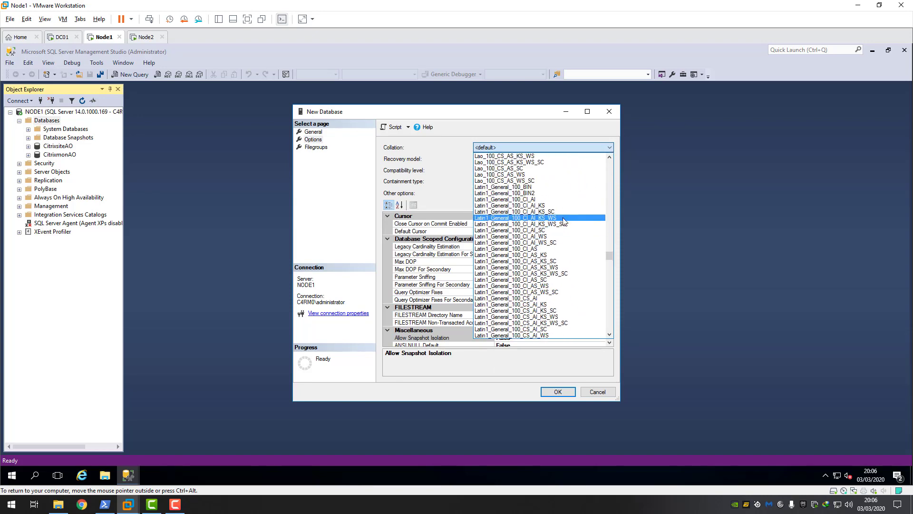
pyautogui.click(541, 256)
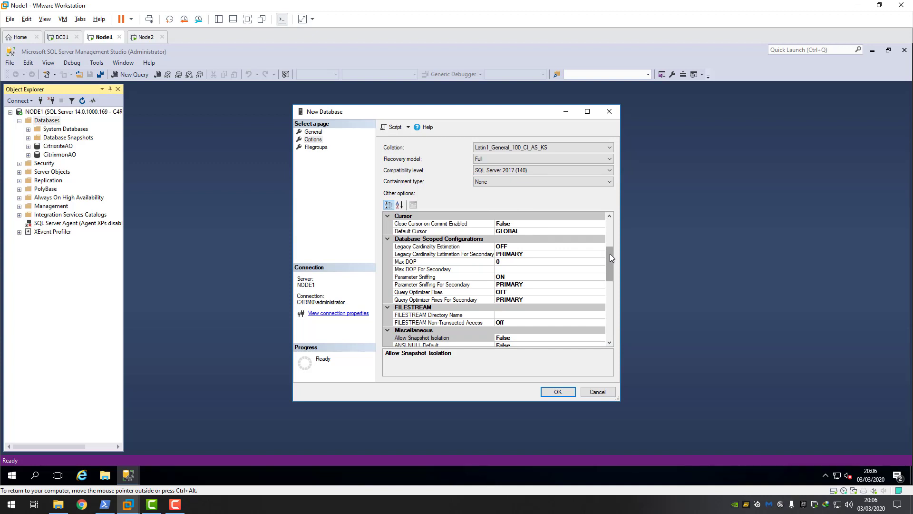
# - Keep Full recovery, set Is Read Committed Snapshot On to True, and create the database
pyautogui.scroll(5, 610, 253)
pyautogui.click(590, 160)
pyautogui.click(479, 169)
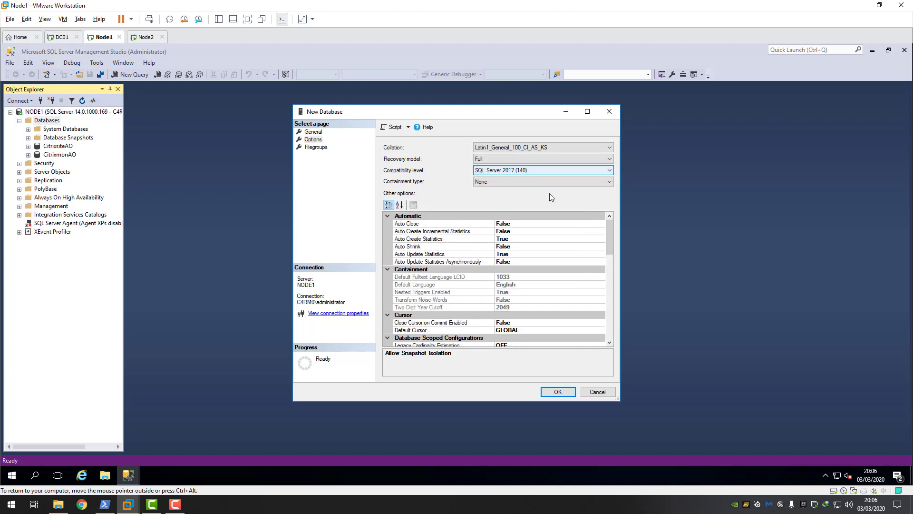
pyautogui.moveTo(608, 243); pyautogui.dragTo(607, 310)
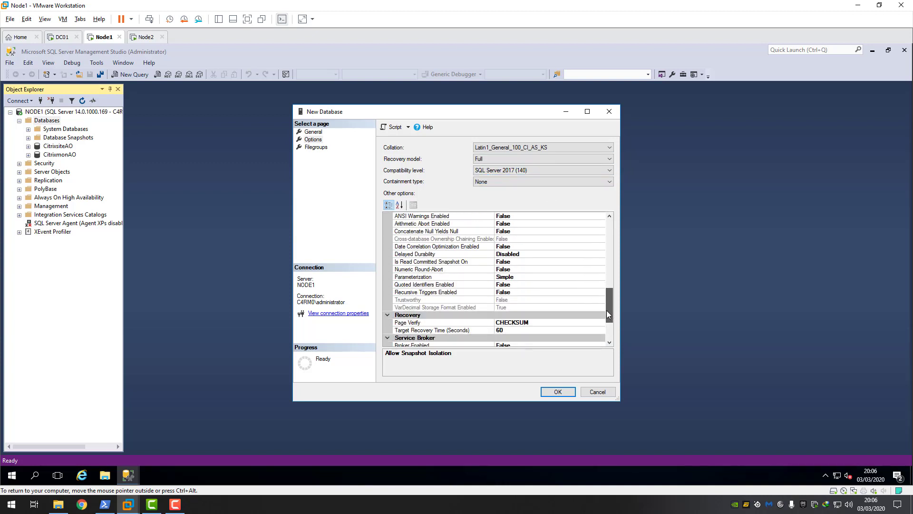
pyautogui.click(510, 261)
pyautogui.click(601, 262)
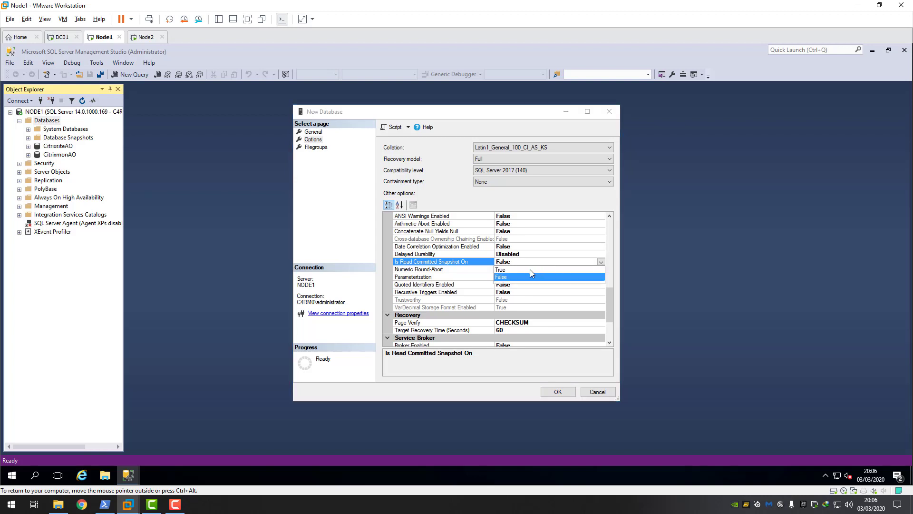
pyautogui.click(523, 270)
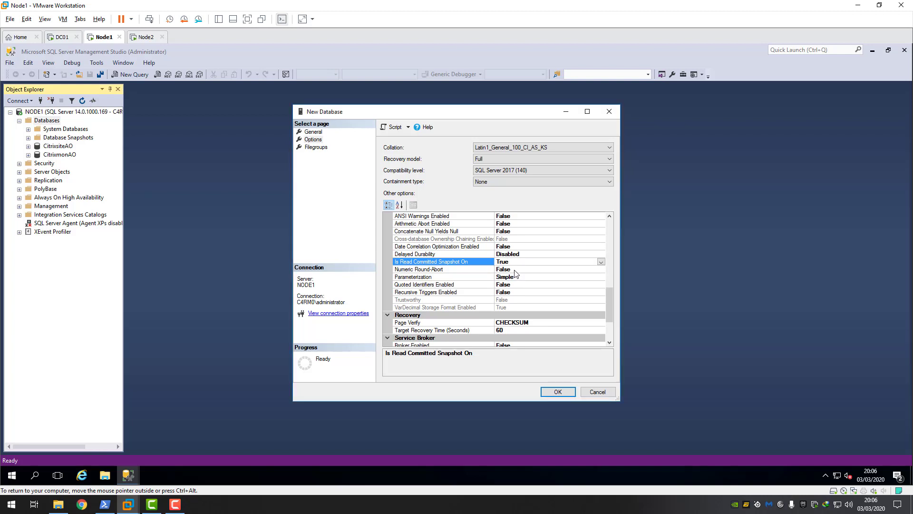
pyautogui.click(564, 393)
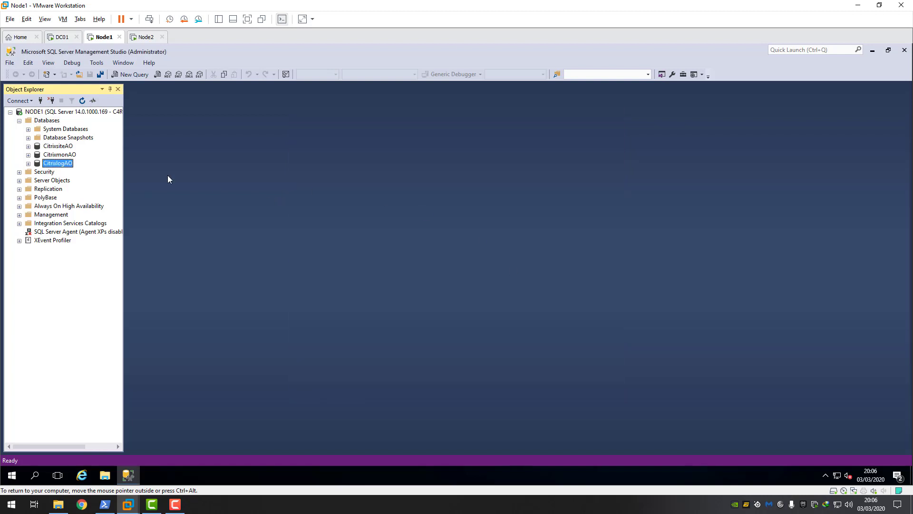
# - Start a new database named CitrixPVSAO with Latin1_General_100_CI_AS_KS collation
pyautogui.rightClick(47, 120)
pyautogui.click(279, 196)
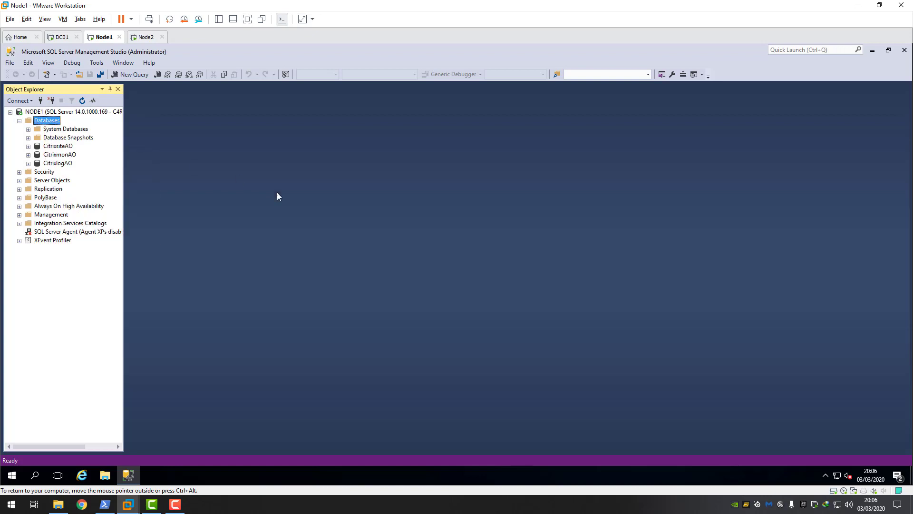
pyautogui.write('Ci')
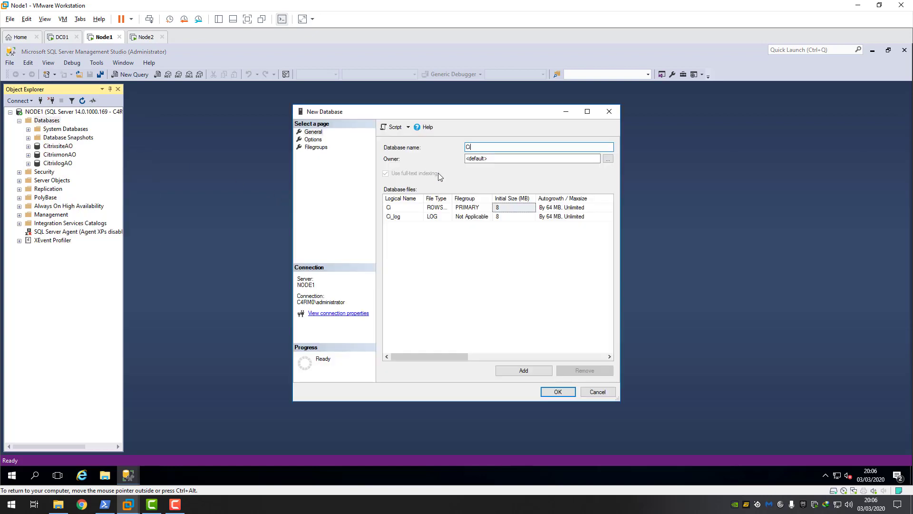
pyautogui.write('trixPVSAO')
pyautogui.click(314, 139)
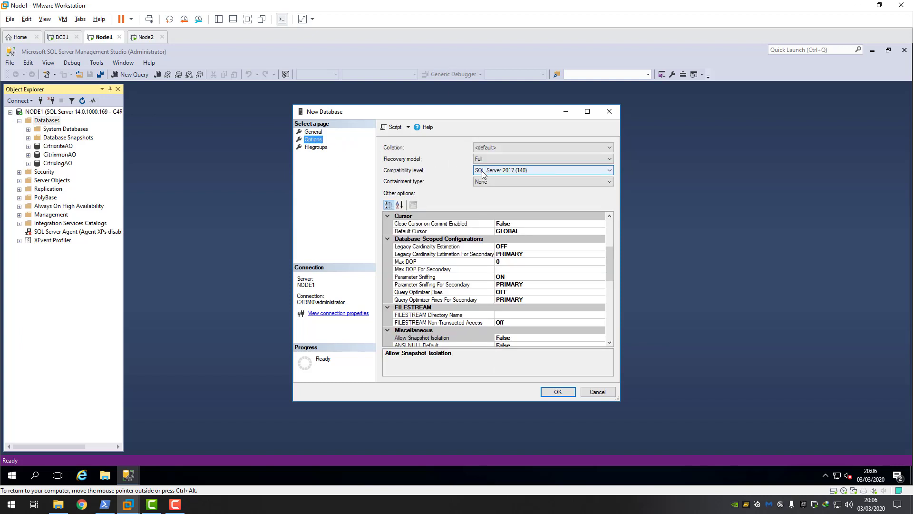
pyautogui.click(609, 147)
pyautogui.moveTo(610, 167); pyautogui.dragTo(606, 254)
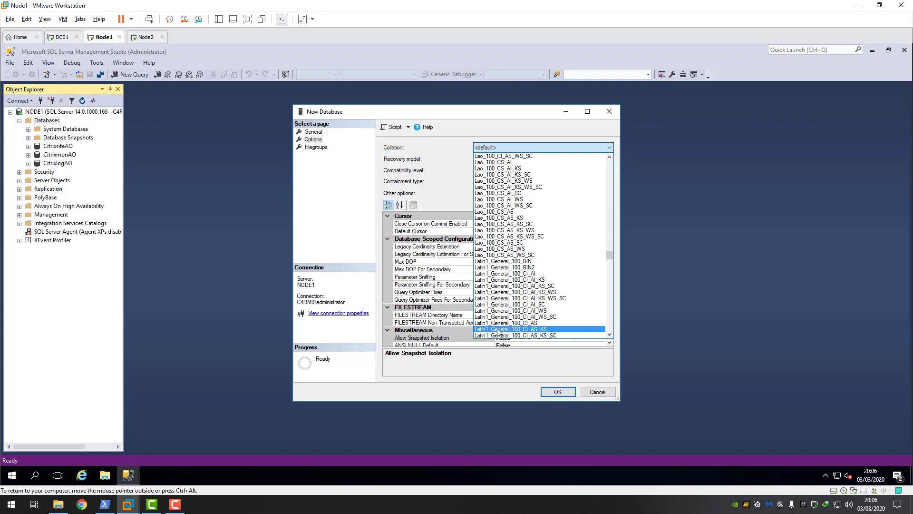
pyautogui.click(543, 329)
# - Keep the Full recovery model and create the CitrixPVSAO database
pyautogui.click(526, 159)
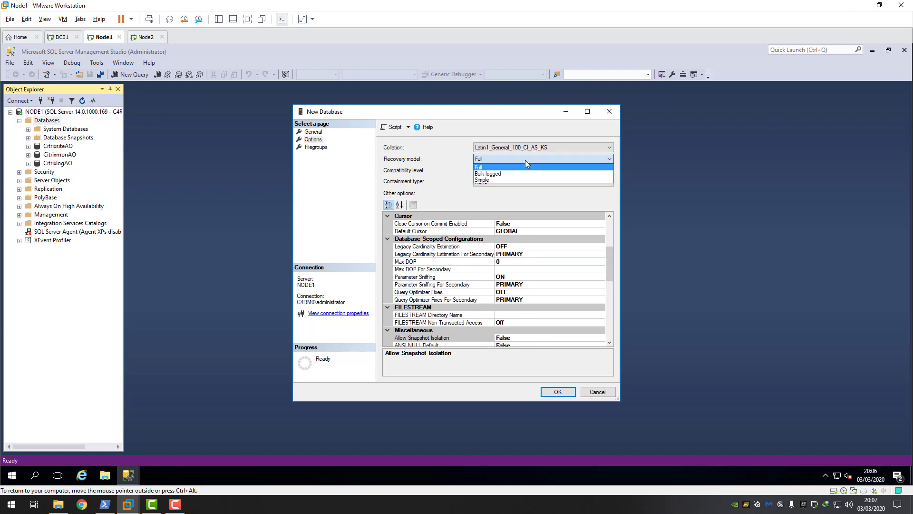
pyautogui.click(487, 168)
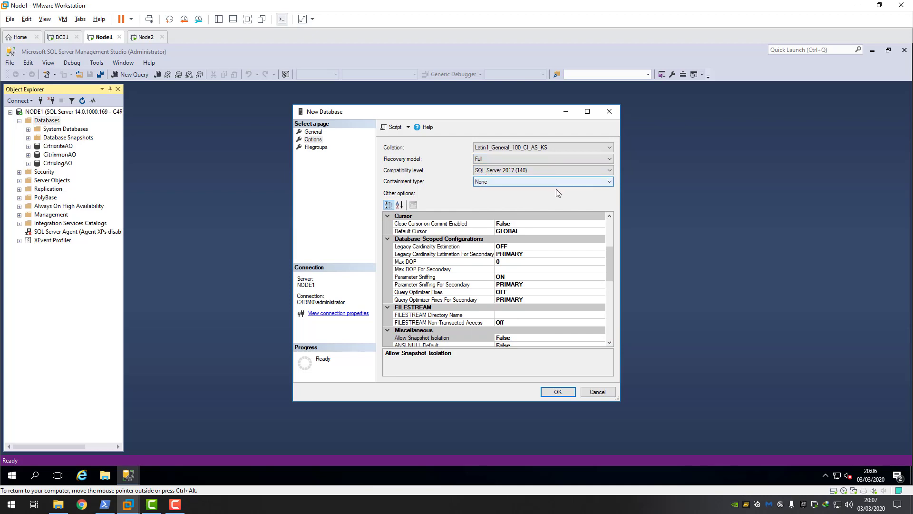
pyautogui.moveTo(608, 271); pyautogui.dragTo(604, 344)
pyautogui.moveTo(607, 307); pyautogui.dragTo(607, 213)
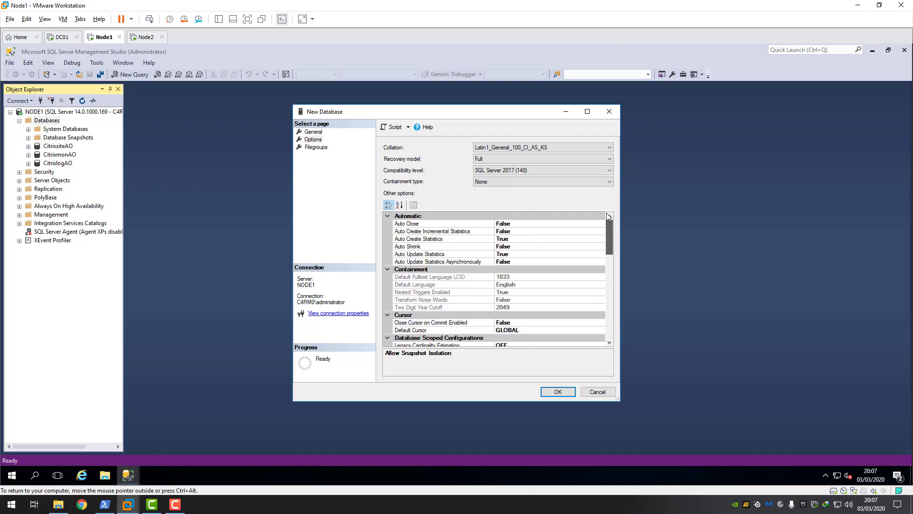
pyautogui.moveTo(611, 258); pyautogui.dragTo(609, 239)
pyautogui.click(560, 393)
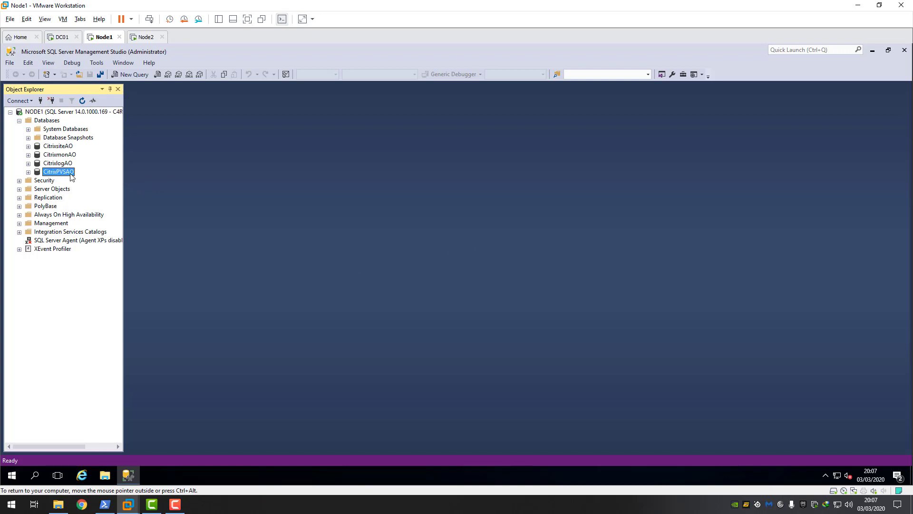
# - Take a Full backup of the CitrixsiteAO database
pyautogui.click(55, 147)
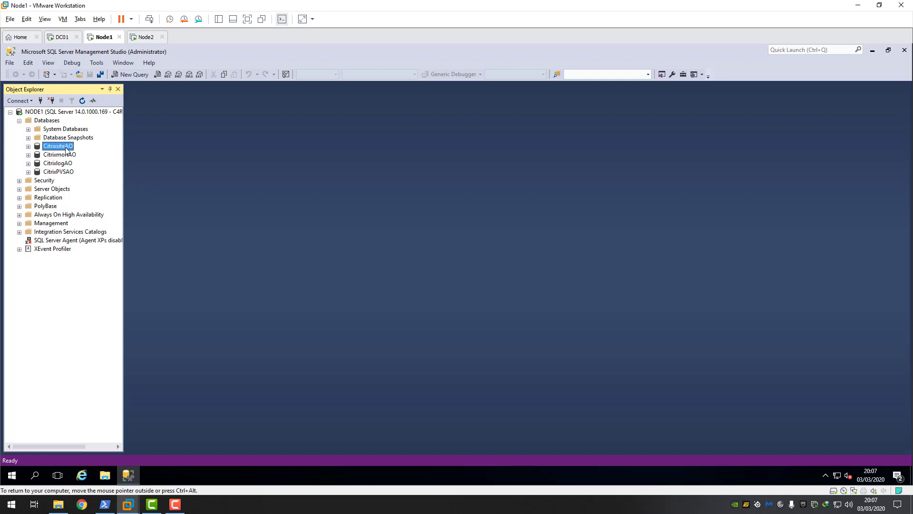
pyautogui.rightClick(55, 150)
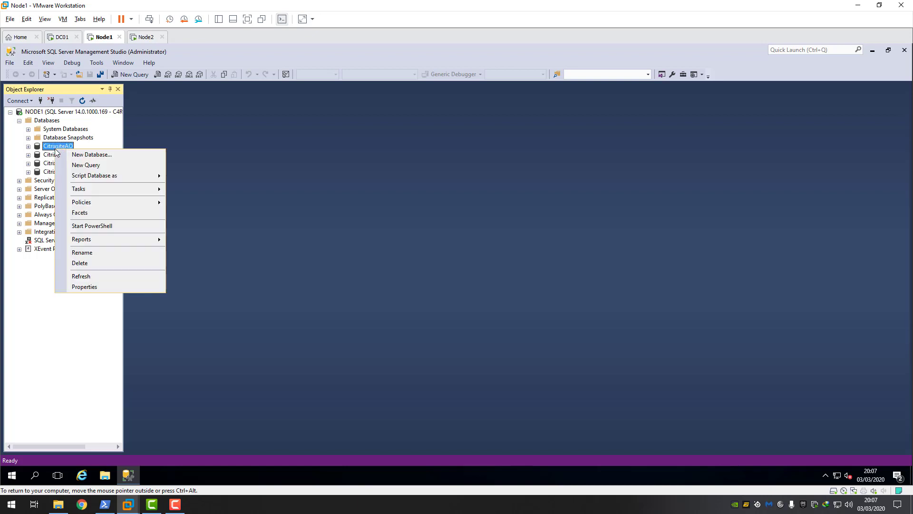
pyautogui.moveTo(114, 188)
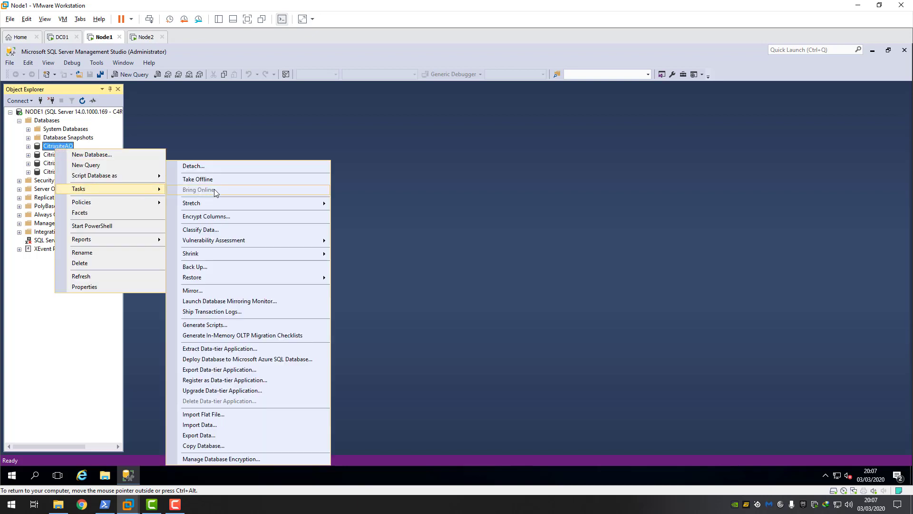
pyautogui.click(207, 266)
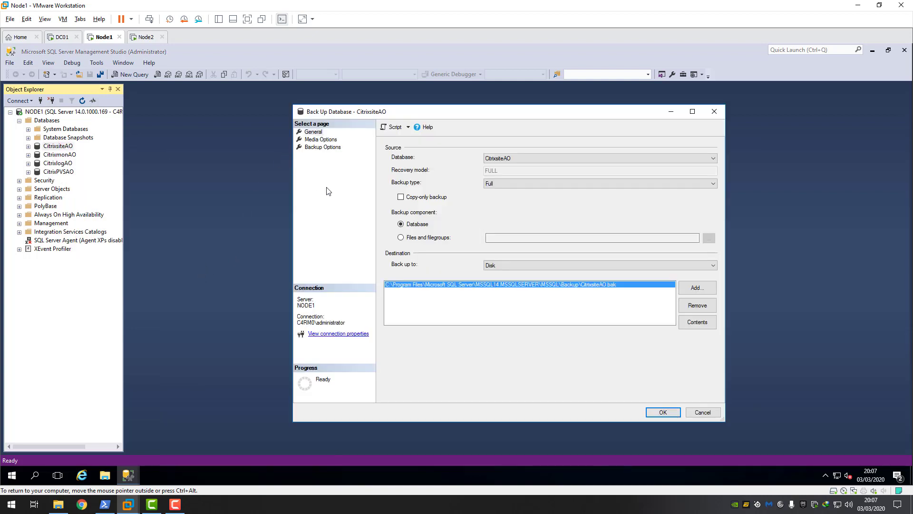
pyautogui.moveTo(418, 115); pyautogui.dragTo(363, 116)
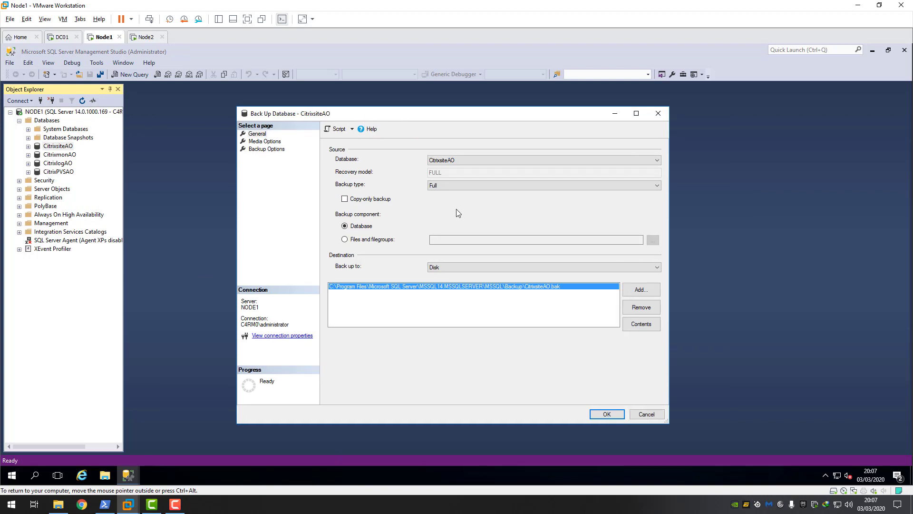
pyautogui.click(533, 186)
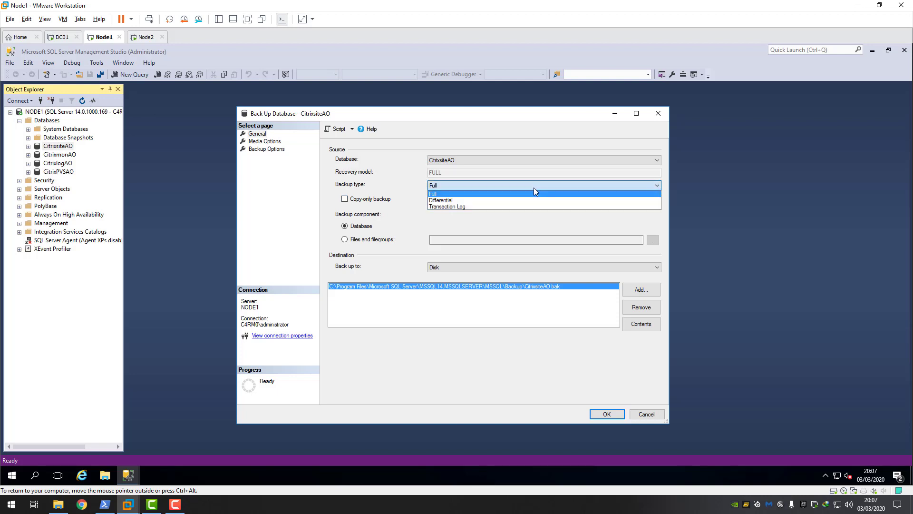
pyautogui.click(445, 195)
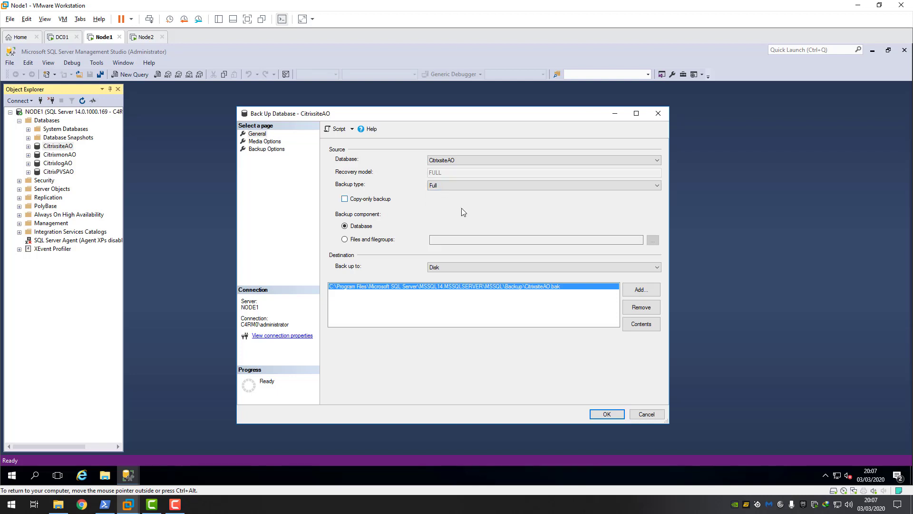
pyautogui.click(607, 414)
pyautogui.click(570, 284)
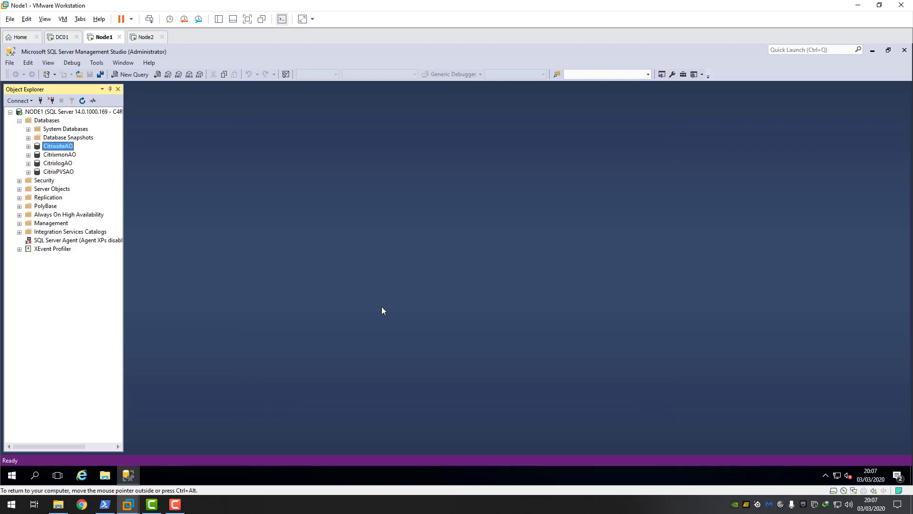
# - Take a Full backup of the CitrixmonAO database
pyautogui.click(61, 155)
pyautogui.rightClick(58, 156)
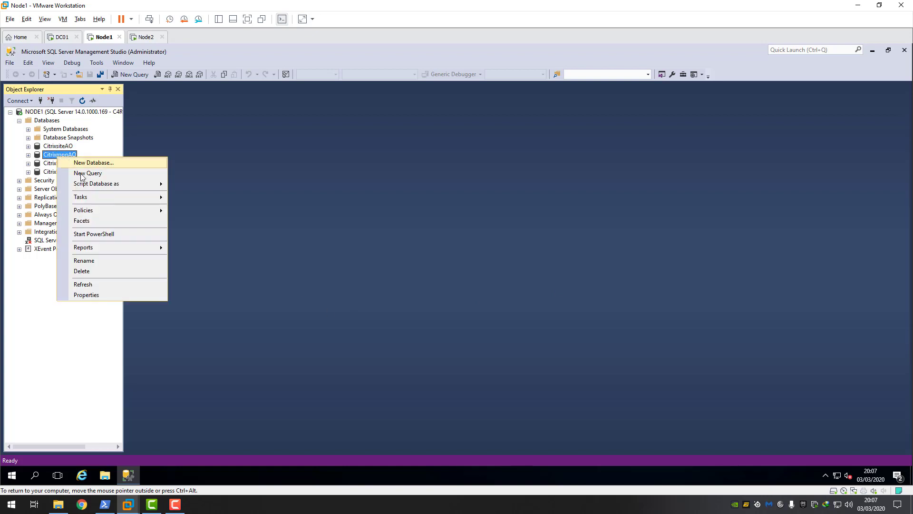
pyautogui.moveTo(87, 203)
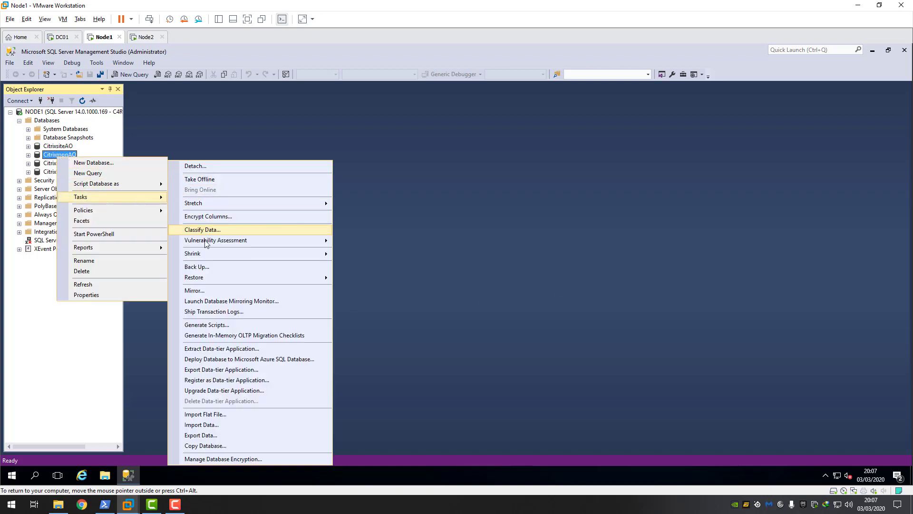
pyautogui.click(200, 267)
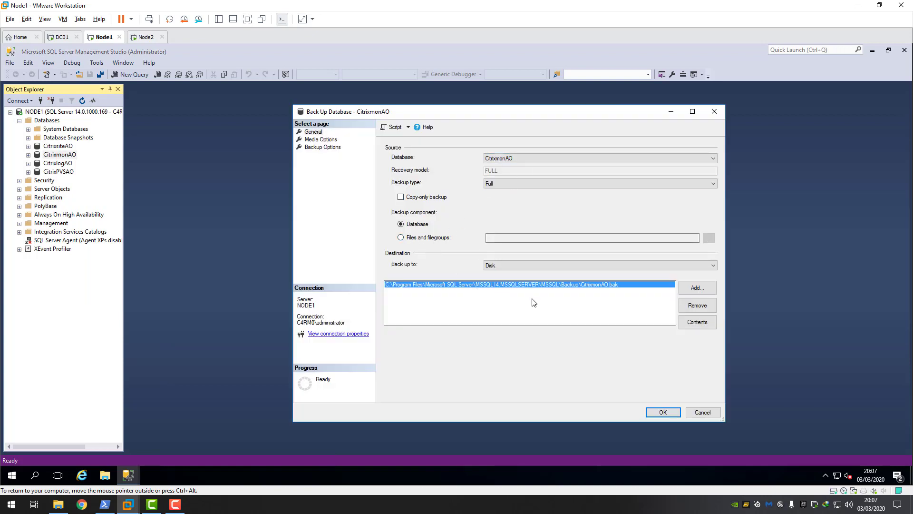
pyautogui.click(663, 412)
pyautogui.click(628, 284)
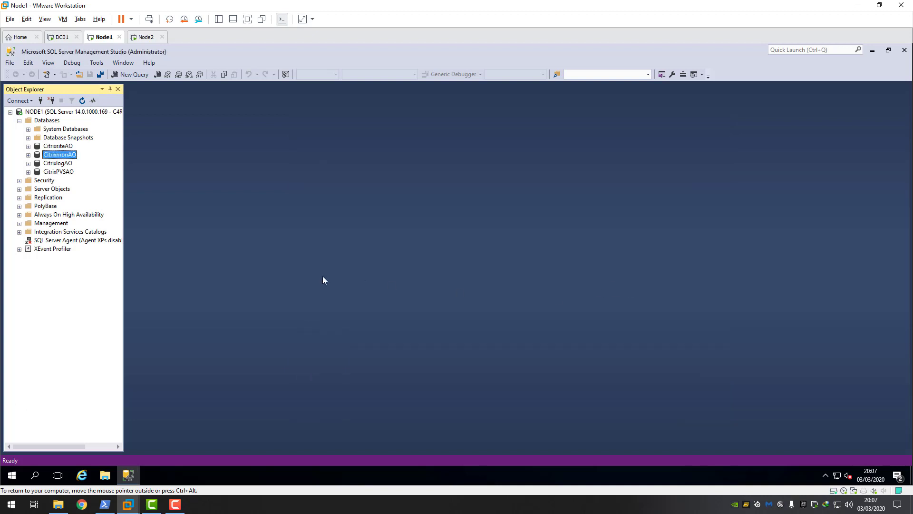
# - Take a Full backup of the CitrixlogAO database
pyautogui.rightClick(57, 163)
pyautogui.moveTo(146, 210)
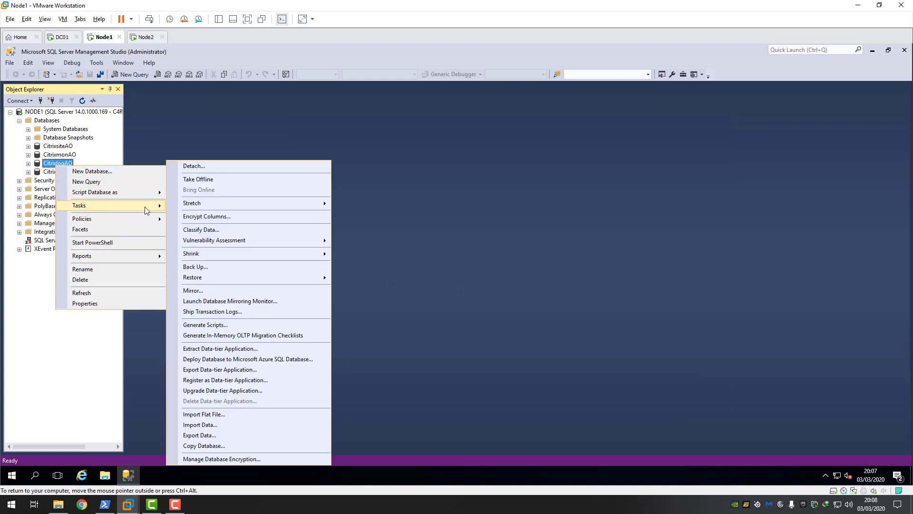
pyautogui.click(201, 267)
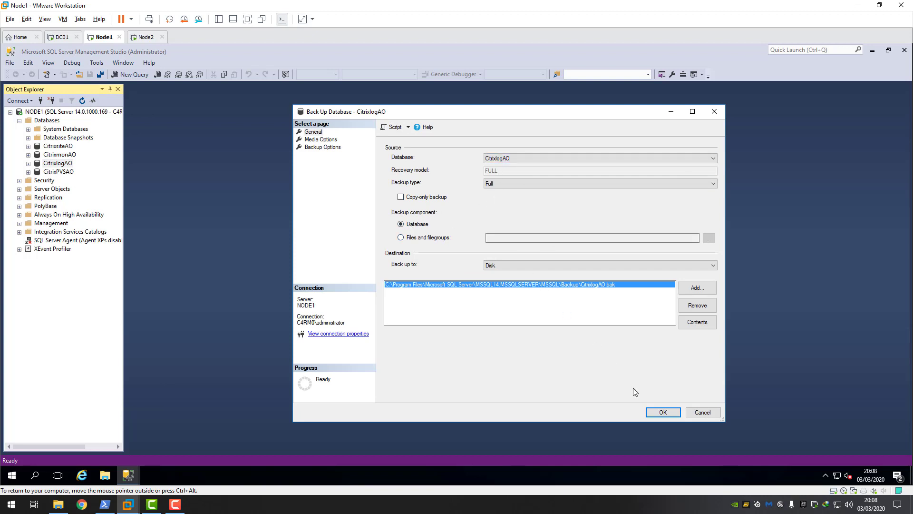
pyautogui.click(659, 411)
pyautogui.click(632, 285)
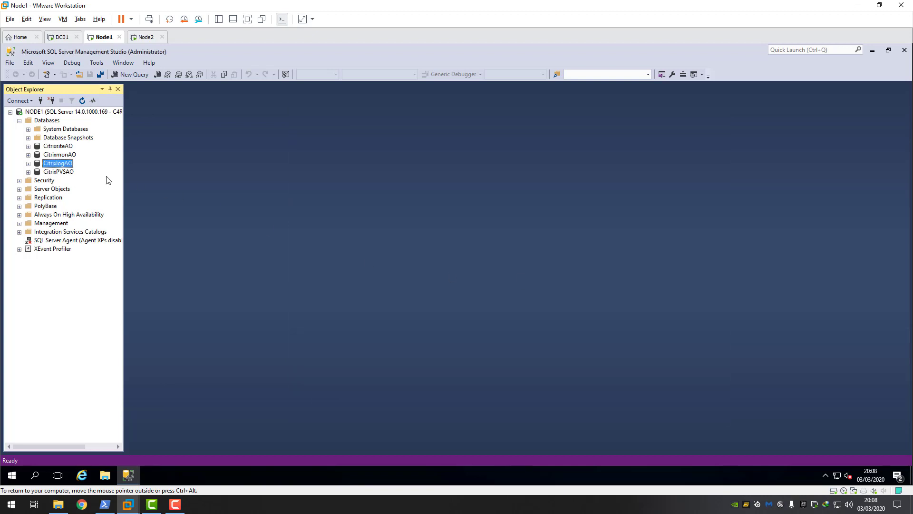
# - Take a Full backup of the CitrixPVSAO database
pyautogui.click(68, 175)
pyautogui.rightClick(69, 176)
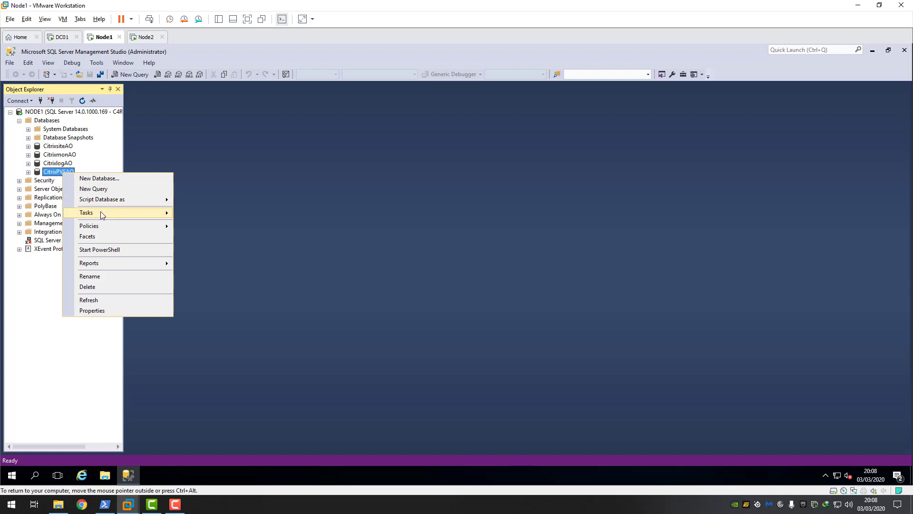
pyautogui.moveTo(101, 211)
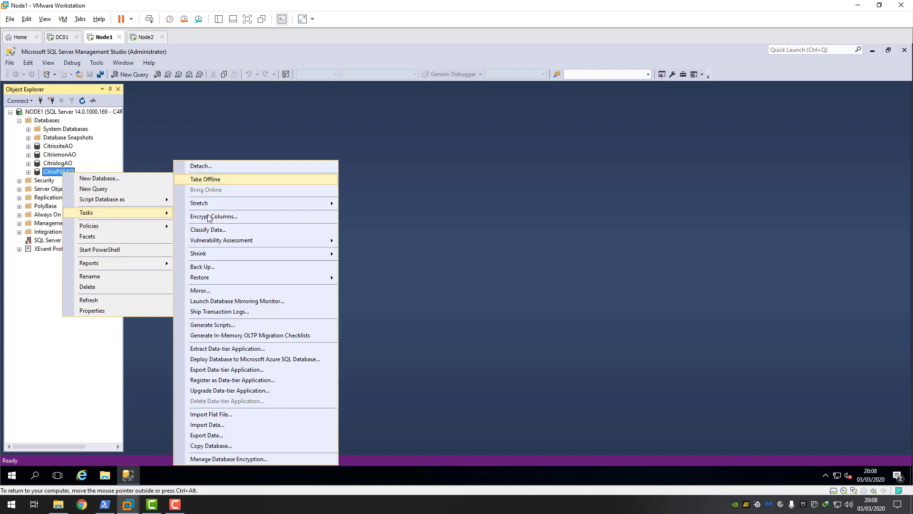
pyautogui.click(204, 267)
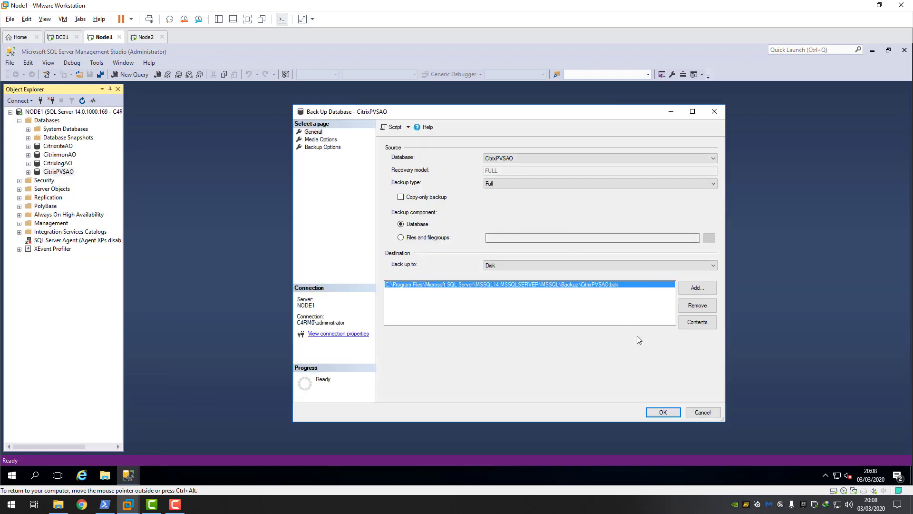
pyautogui.click(663, 412)
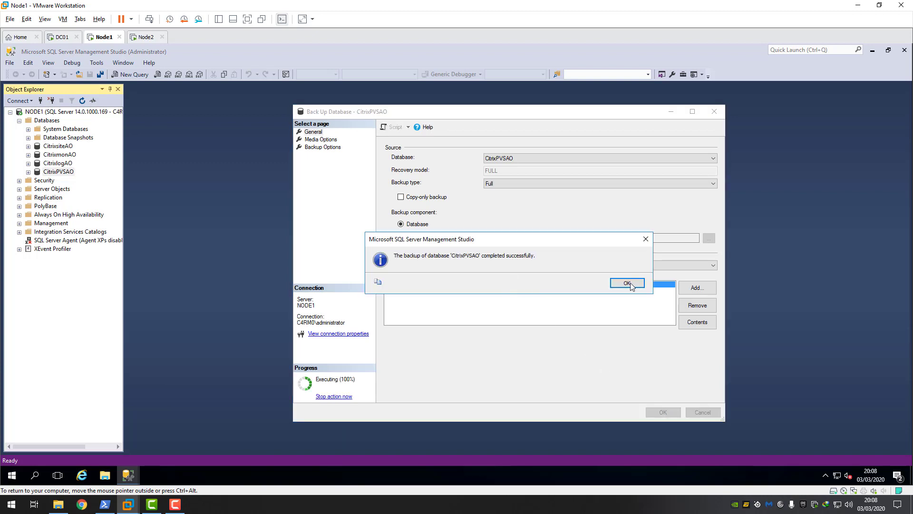
pyautogui.click(632, 285)
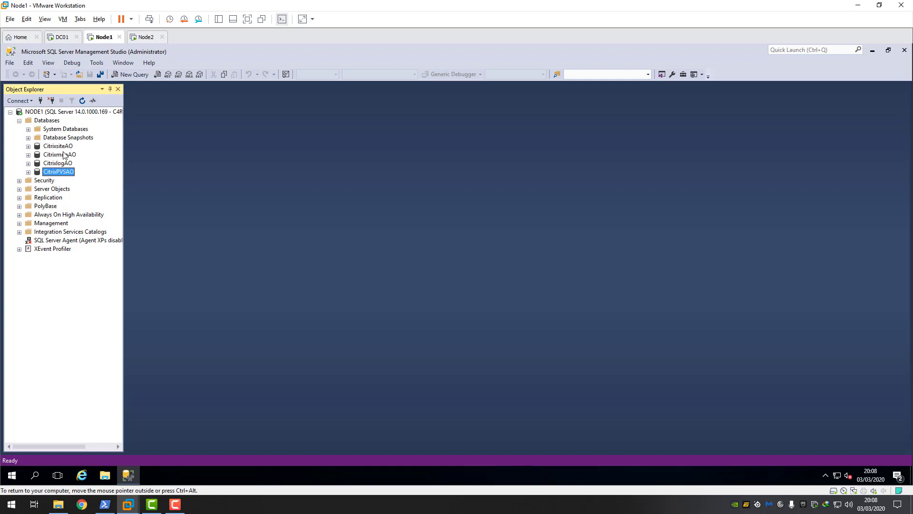
# - On DC01, browse to Local Disk (C:) in File Explorer
pyautogui.click(65, 38)
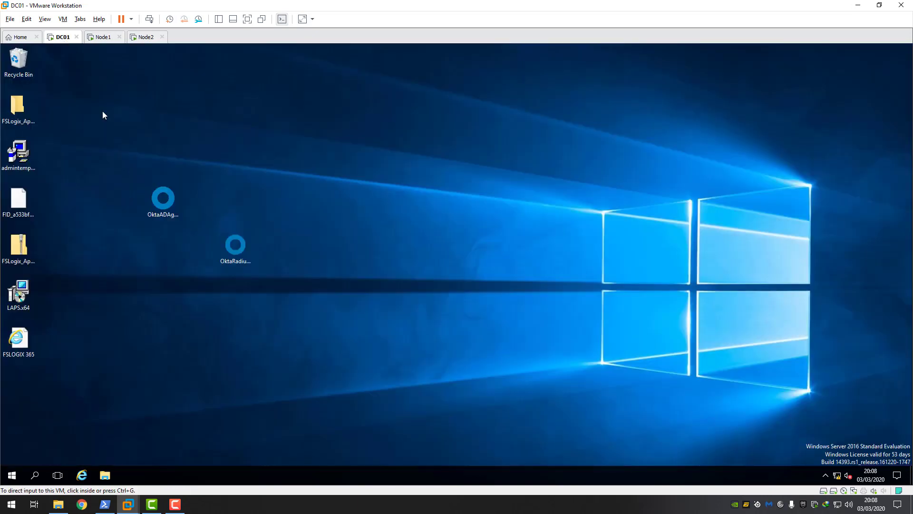
pyautogui.click(104, 476)
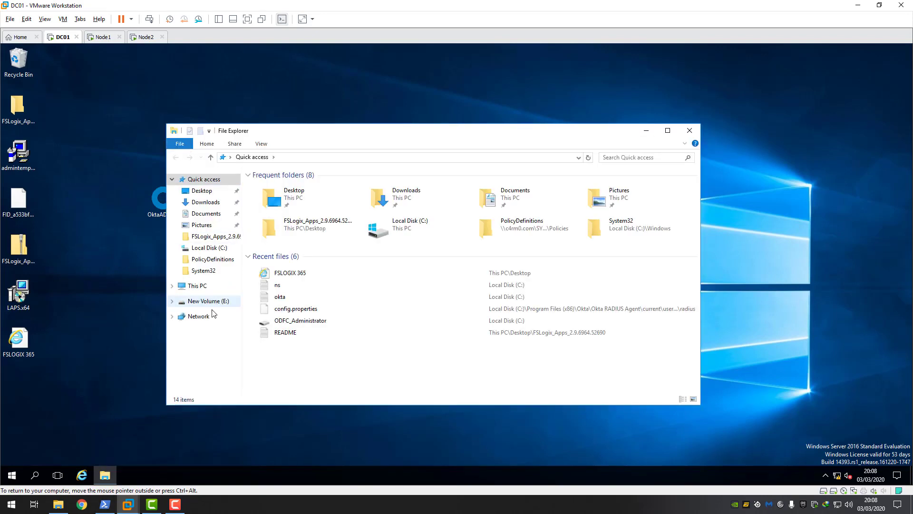
pyautogui.click(199, 285)
pyautogui.doubleClick(304, 262)
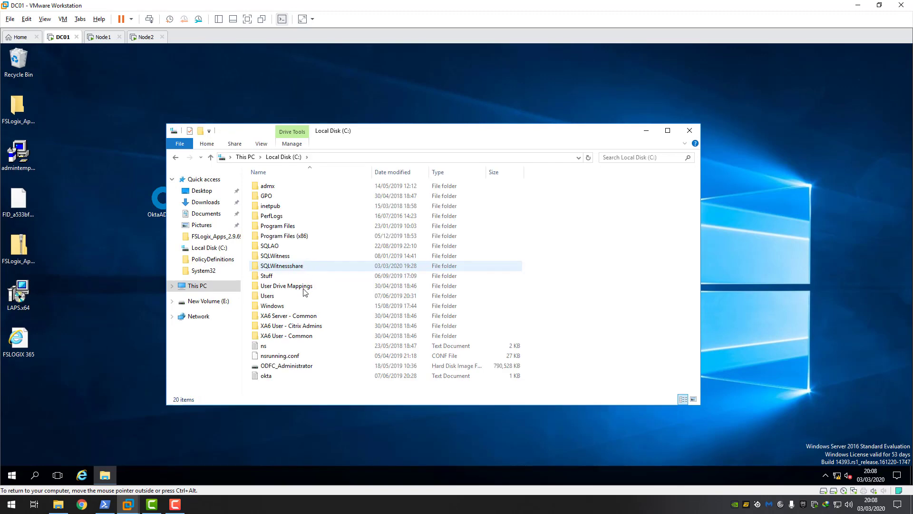
# - Create a new folder named SQLAOsync on the C: drive
pyautogui.rightClick(279, 391)
pyautogui.moveTo(304, 371)
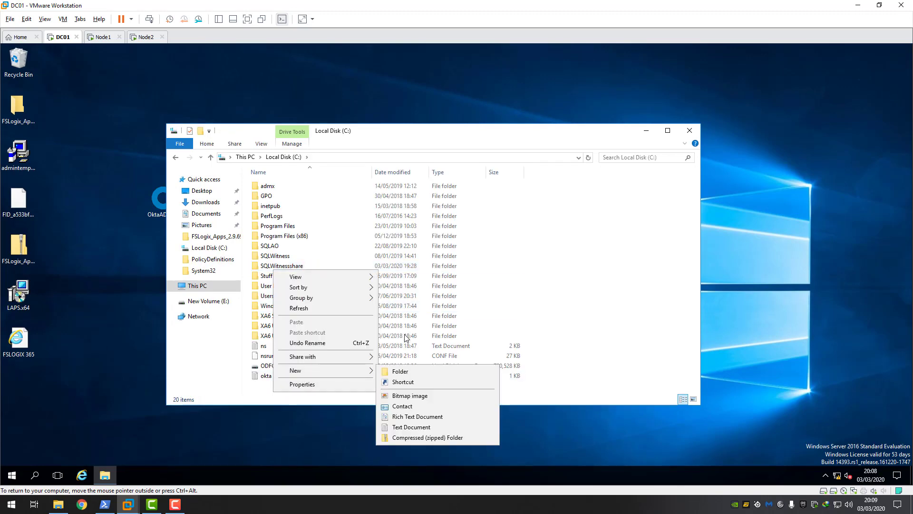
pyautogui.click(405, 372)
pyautogui.press('BackSpace')
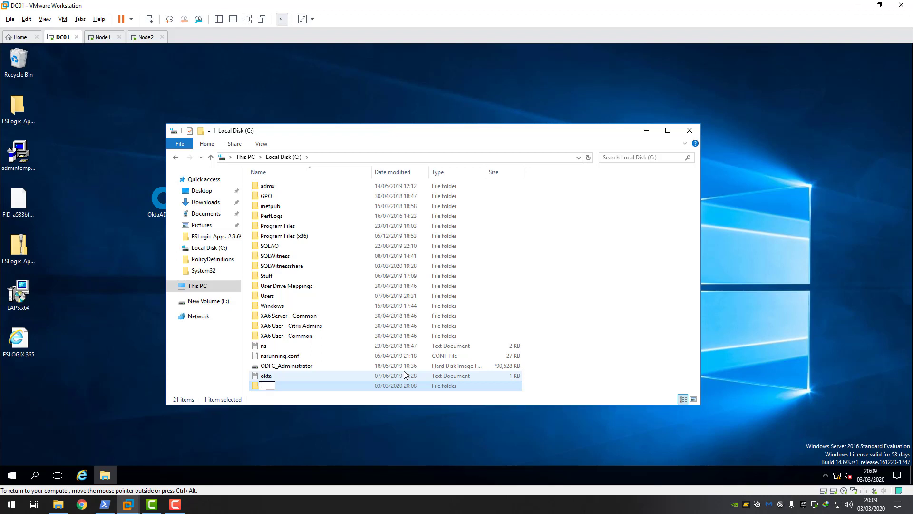
pyautogui.write('SQLAOSYNC')
pyautogui.press('BackSpace')
pyautogui.press('BackSpace')
pyautogui.press('BackSpace')
pyautogui.press('BackSpace')
pyautogui.write('sync')
pyautogui.press('Return')
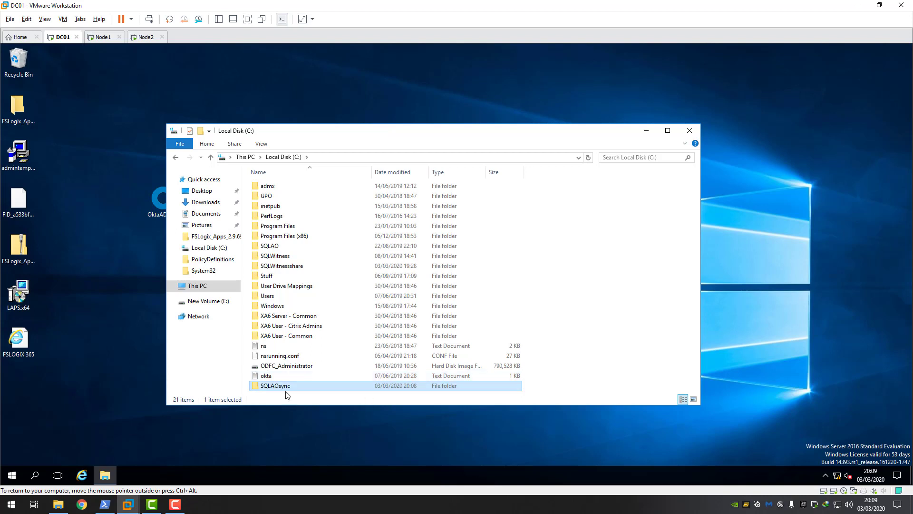
# - Share the SQLAOsync folder and remove Everyone from its share permissions
pyautogui.rightClick(280, 389)
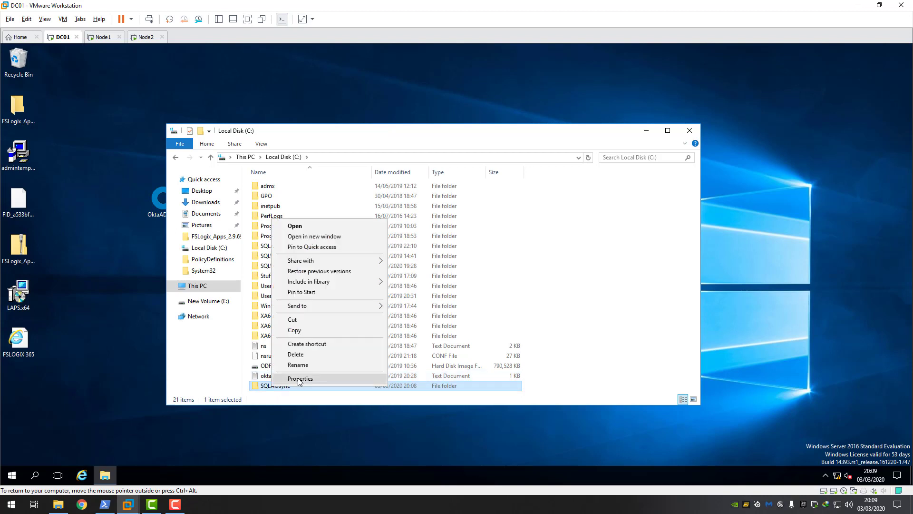
pyautogui.click(293, 379)
pyautogui.click(314, 255)
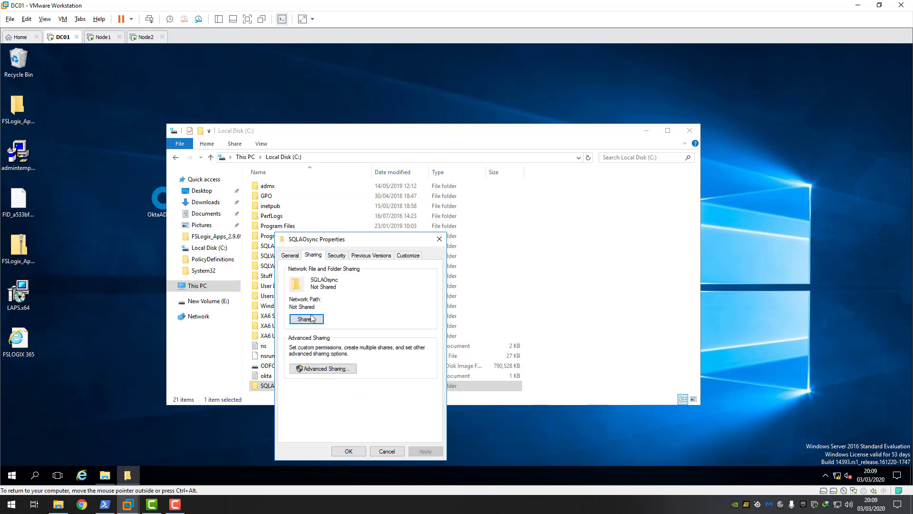
pyautogui.click(320, 373)
pyautogui.click(290, 272)
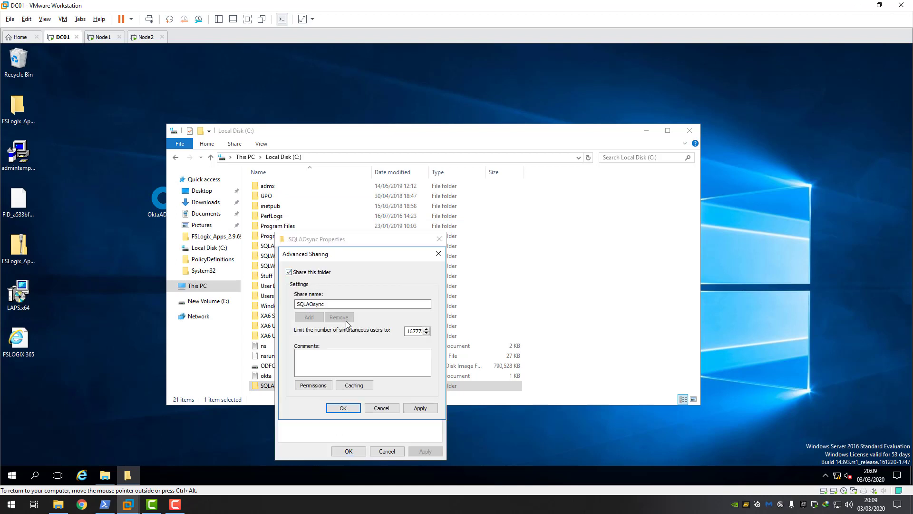
pyautogui.click(315, 385)
pyautogui.click(430, 344)
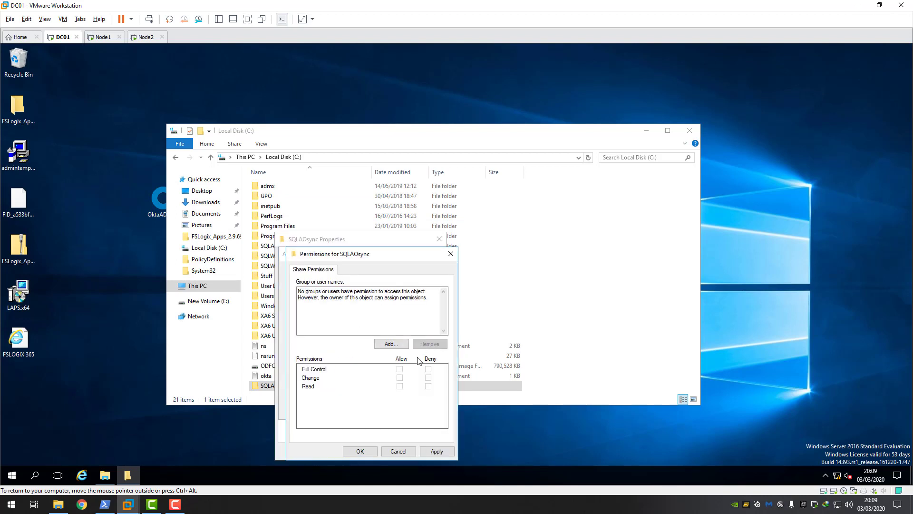
# - Add the NODE1 computer to the share with Full Control
pyautogui.click(391, 344)
pyautogui.write('node')
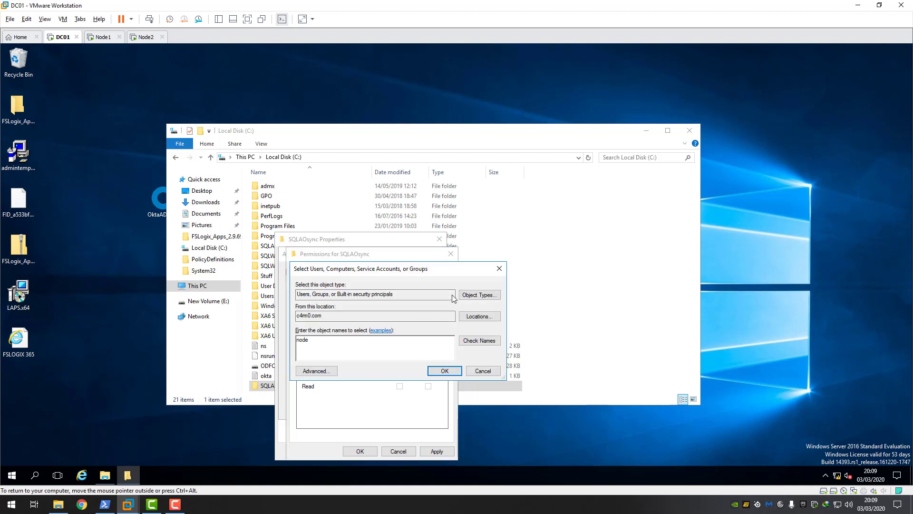
pyautogui.click(480, 294)
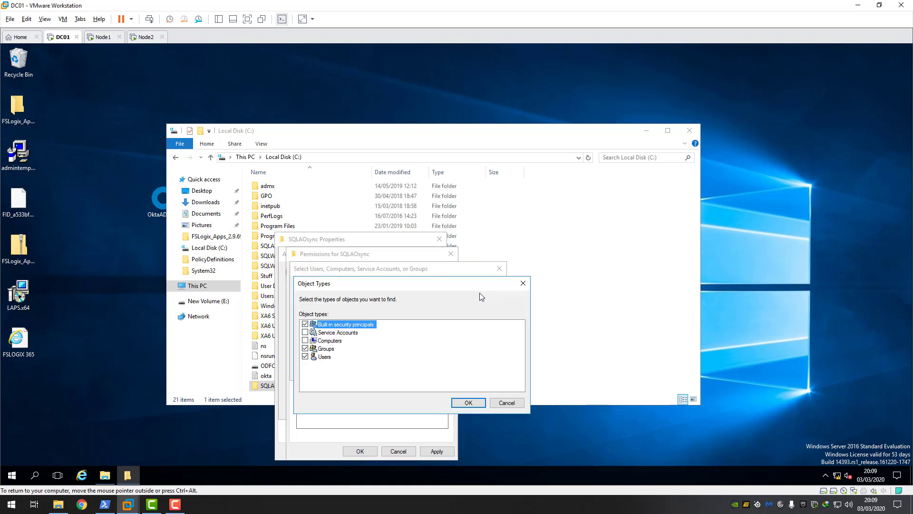
pyautogui.click(305, 341)
pyautogui.click(469, 402)
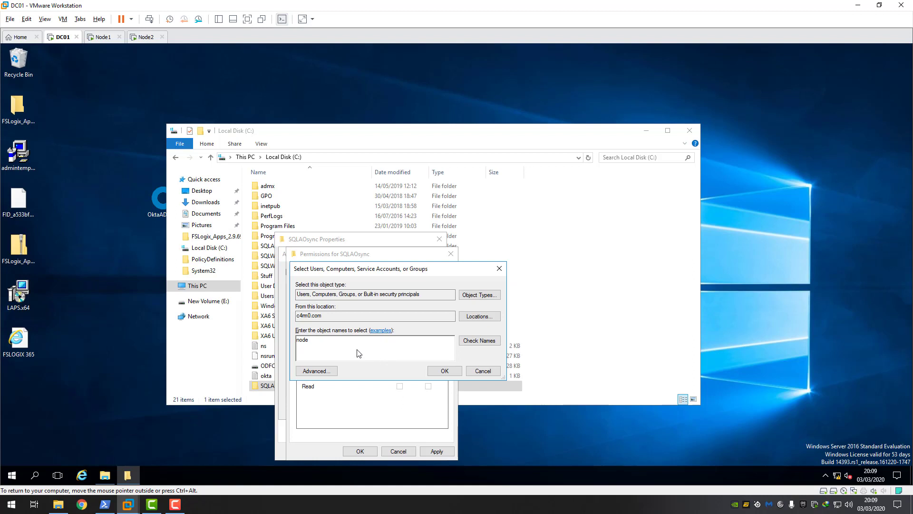
pyautogui.click(475, 340)
pyautogui.click(445, 371)
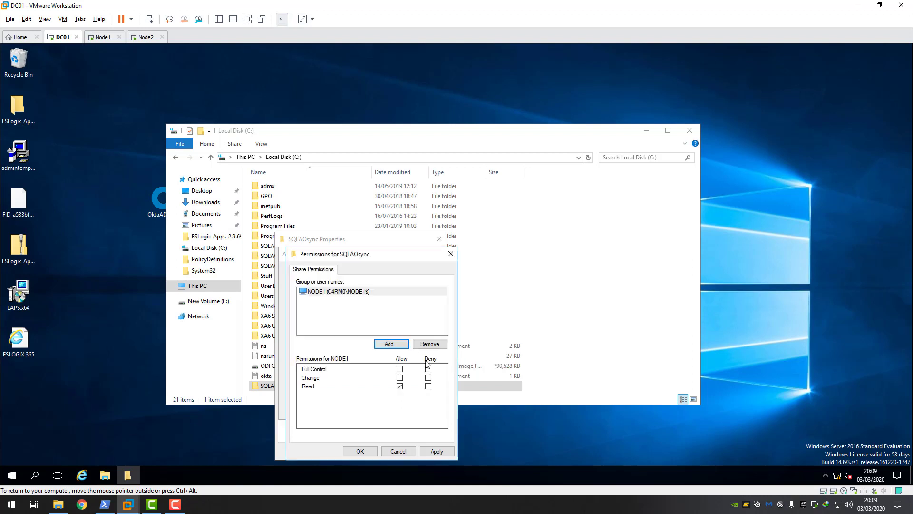
pyautogui.click(399, 369)
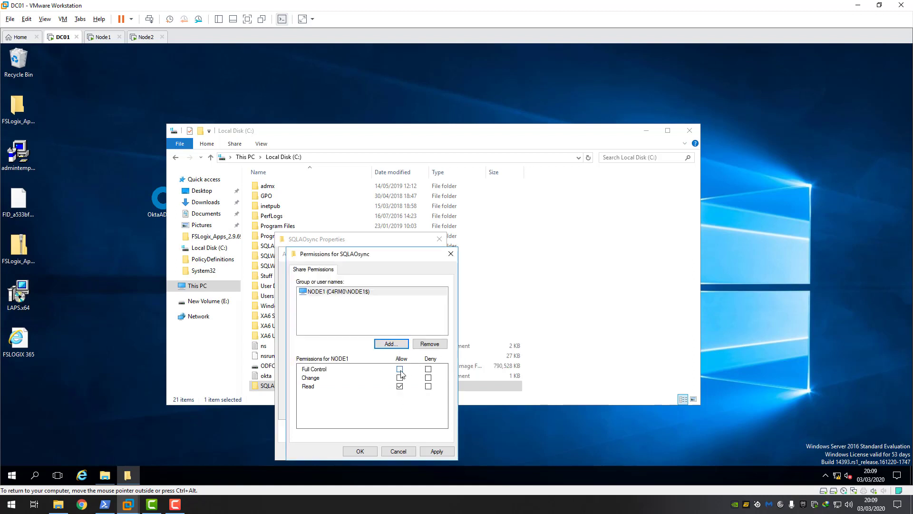
pyautogui.click(437, 451)
# - Add NODE2 to the share with Full Control
pyautogui.click(398, 345)
pyautogui.write('node2')
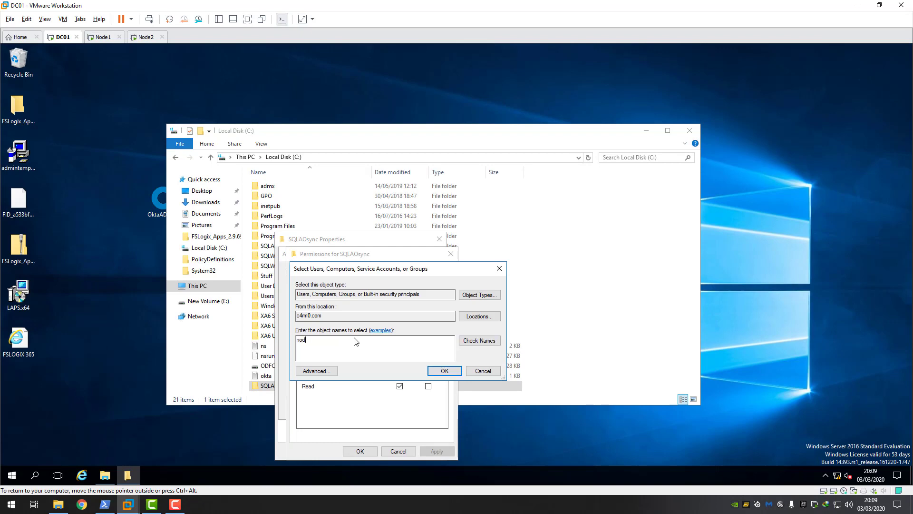
pyautogui.click(476, 340)
pyautogui.click(441, 373)
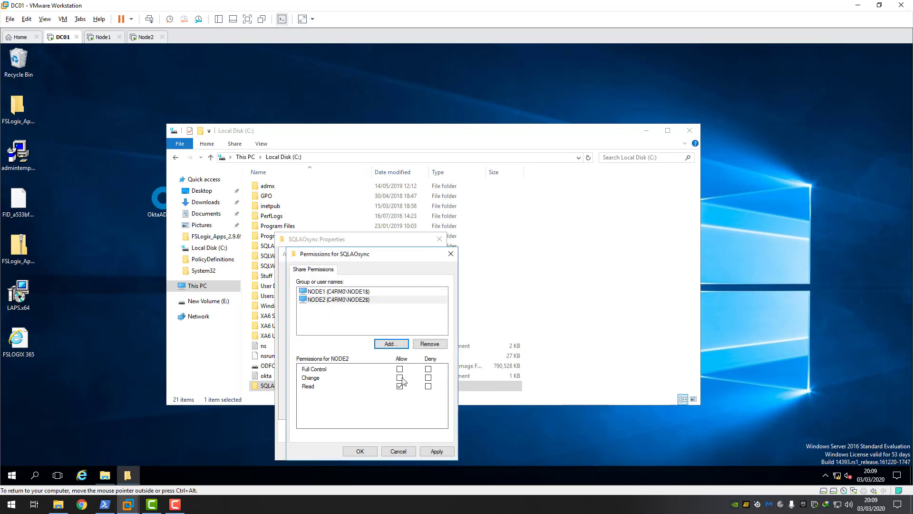
pyautogui.click(400, 369)
pyautogui.click(437, 451)
# - Add sqlcluster with Full Control, save the sharing settings, and close Explorer
pyautogui.click(391, 343)
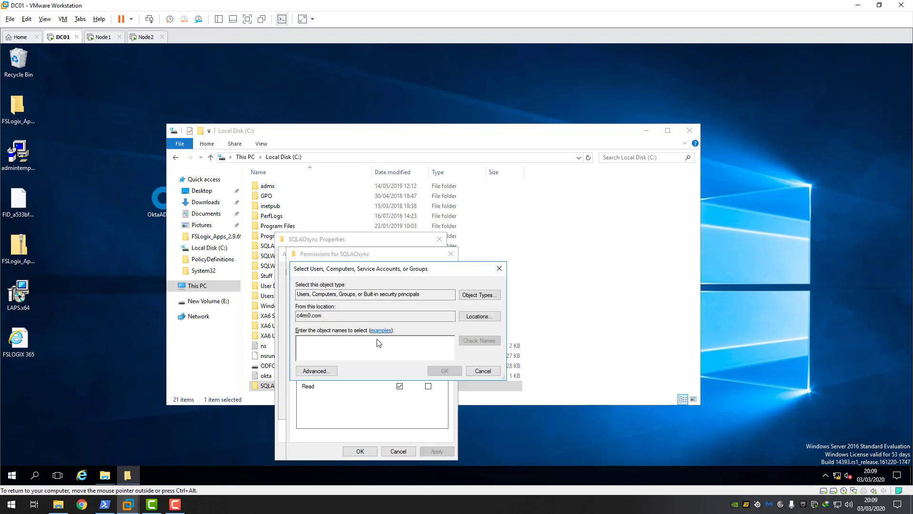
pyautogui.write('sqlcl')
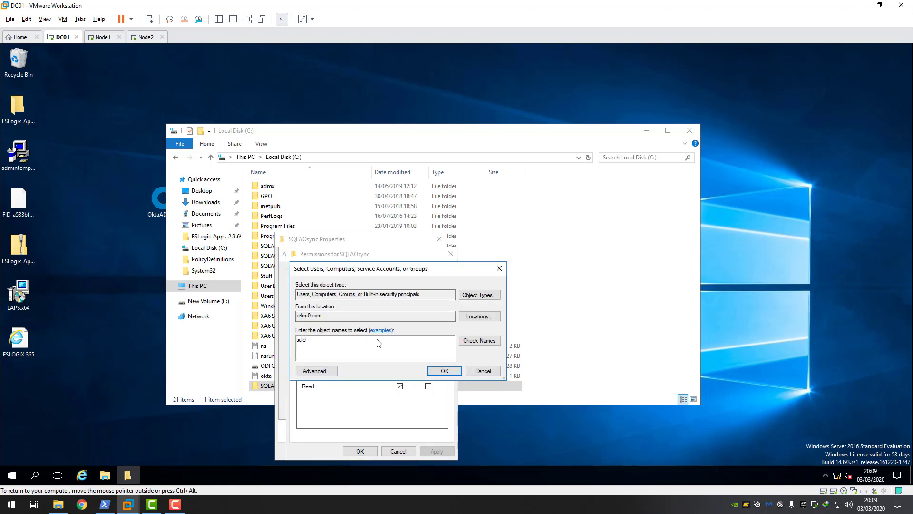
pyautogui.write('uster')
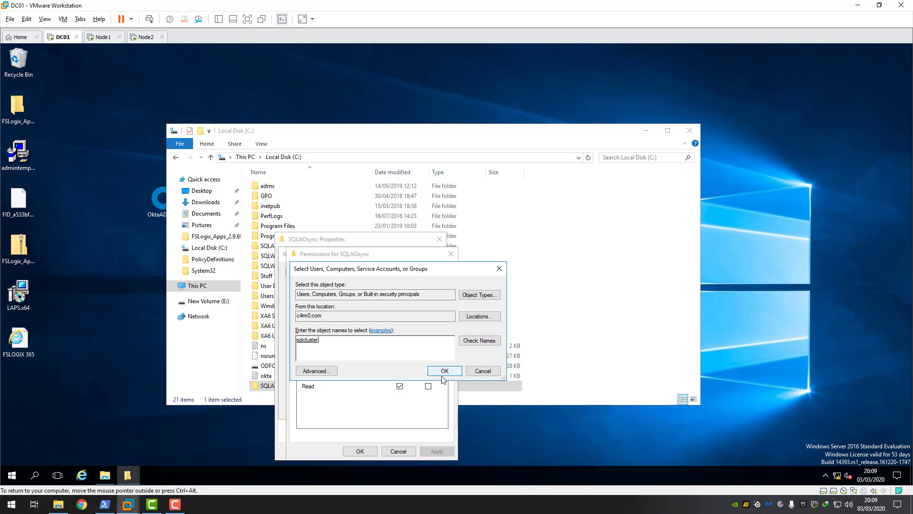
pyautogui.click(442, 376)
pyautogui.click(400, 369)
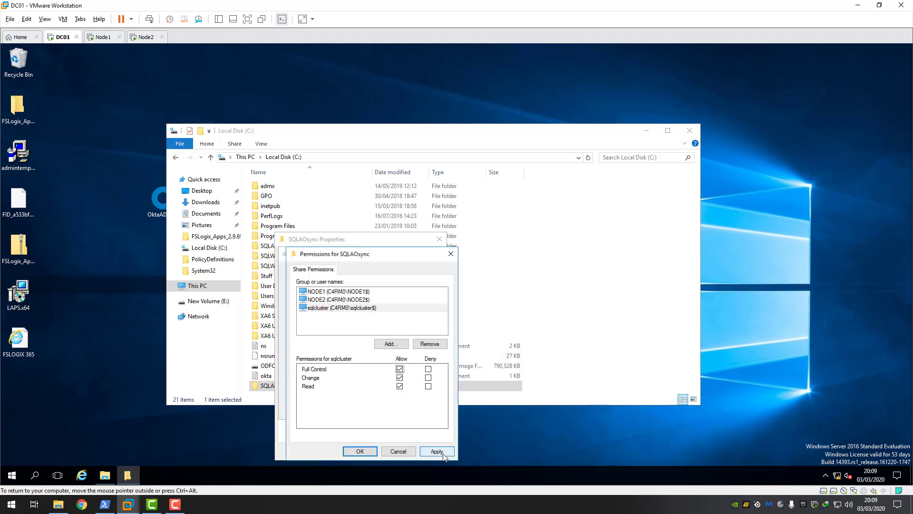
pyautogui.click(374, 452)
pyautogui.click(352, 409)
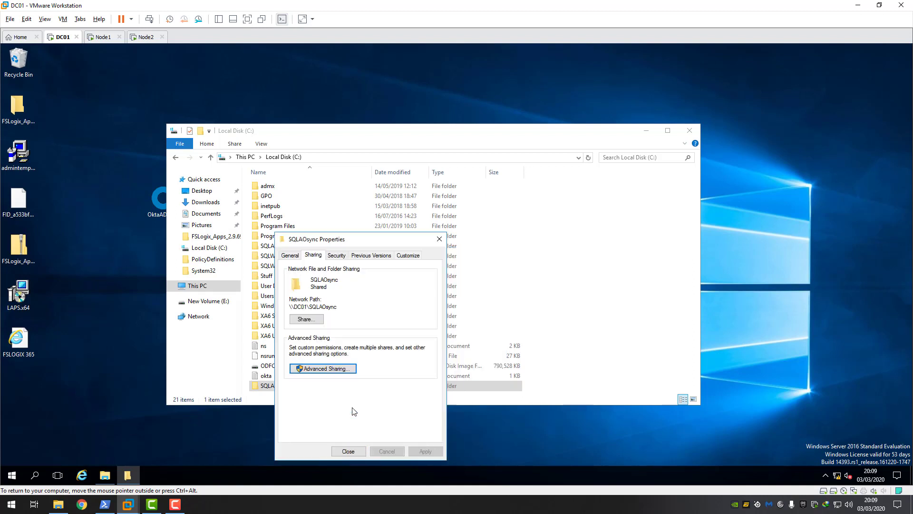
pyautogui.click(348, 451)
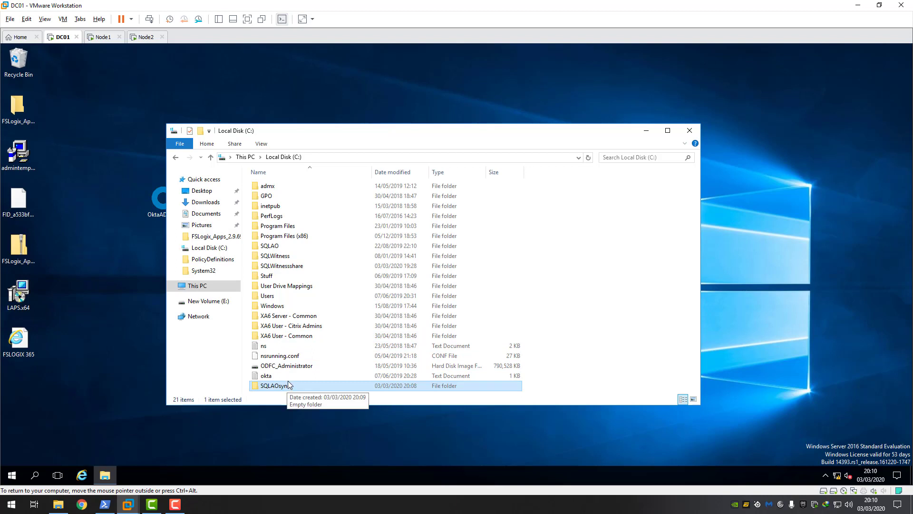
pyautogui.click(689, 133)
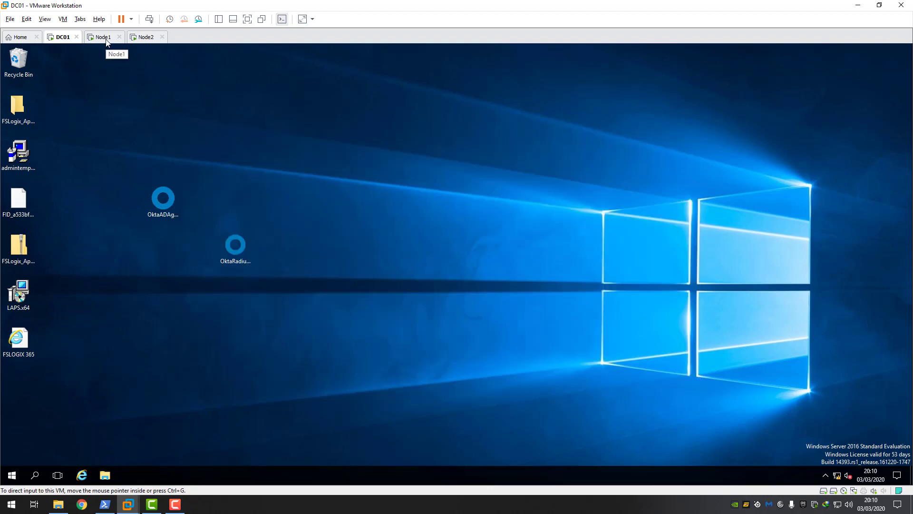
# - On Node1, launch the New Availability Group Wizard from Always On High Availability and pass the introduction
pyautogui.click(106, 37)
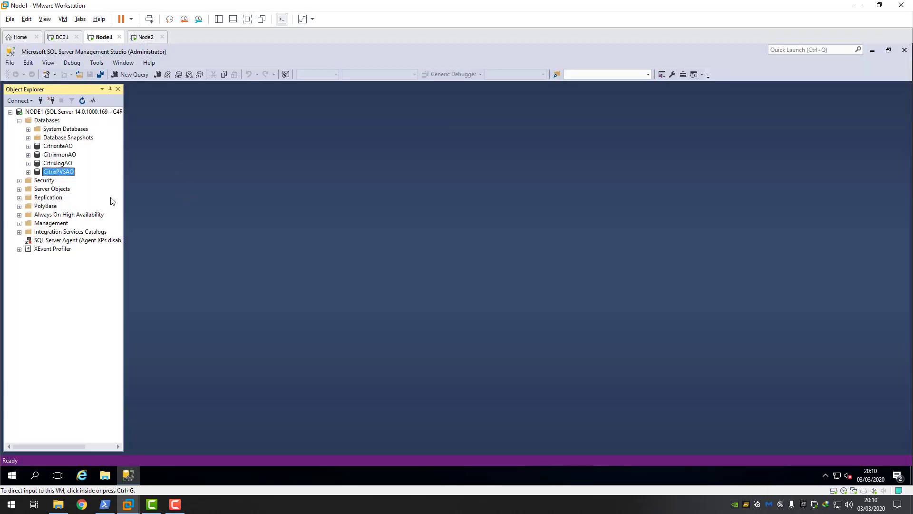
pyautogui.click(68, 217)
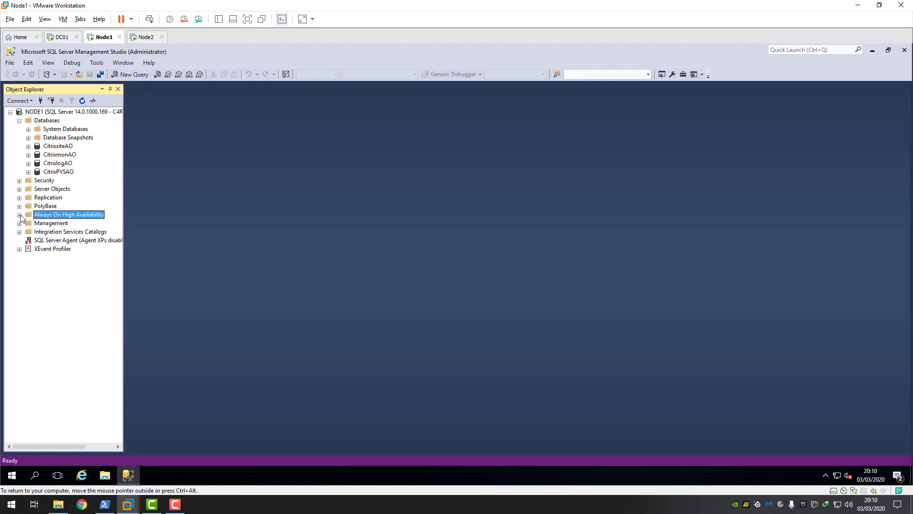
pyautogui.click(20, 215)
pyautogui.click(53, 224)
pyautogui.click(28, 223)
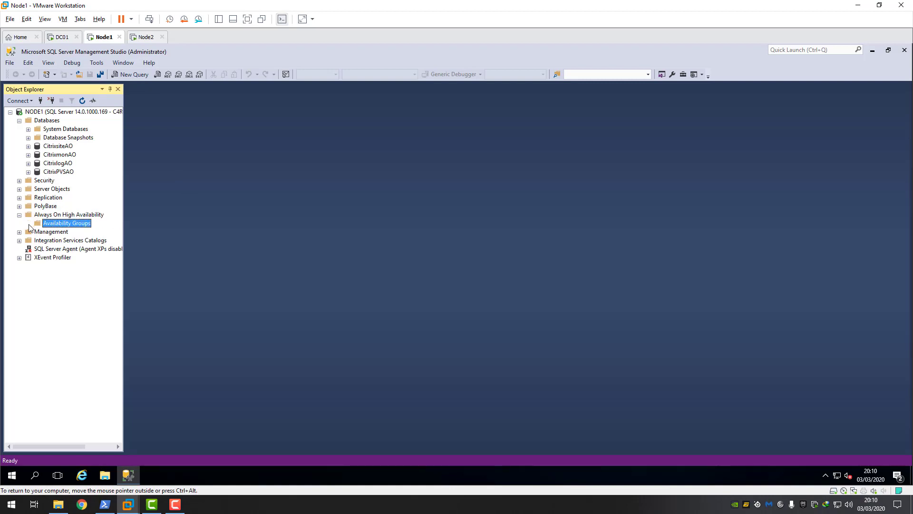
pyautogui.click(48, 216)
pyautogui.rightClick(50, 218)
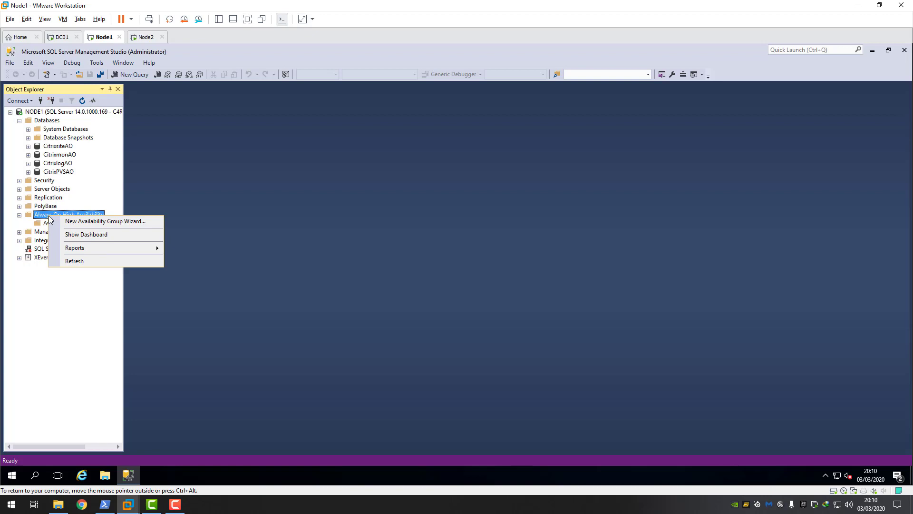
pyautogui.click(113, 222)
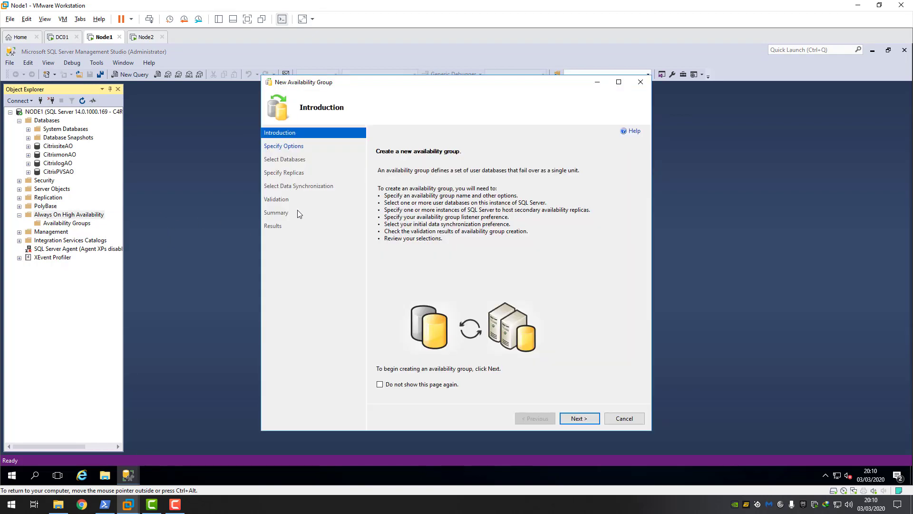
pyautogui.moveTo(429, 85); pyautogui.dragTo(373, 89)
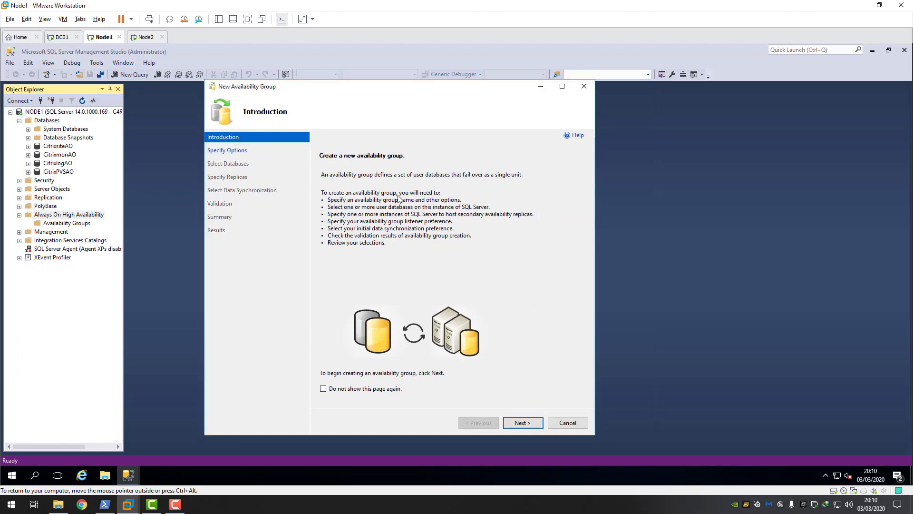
pyautogui.click(525, 423)
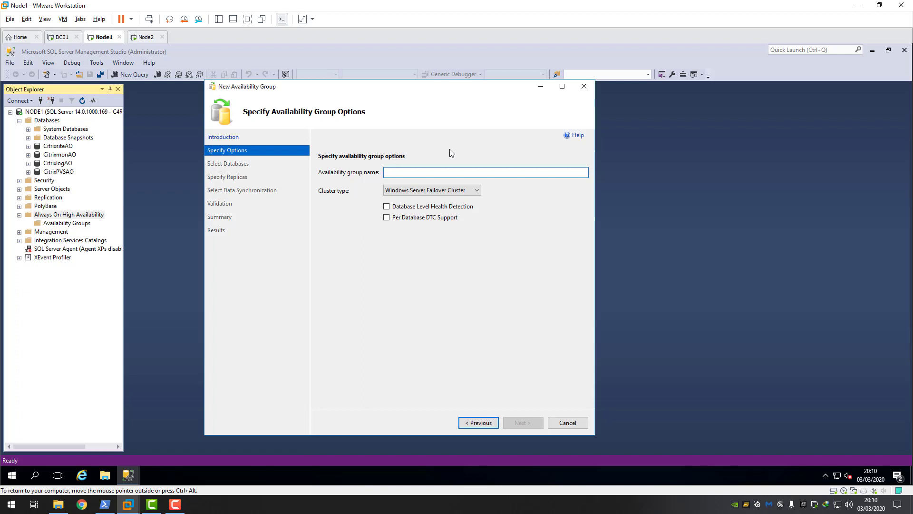
# - Name the availability group citrixaoag1912 with Windows Server Failover Cluster type and continue
pyautogui.write('citrix')
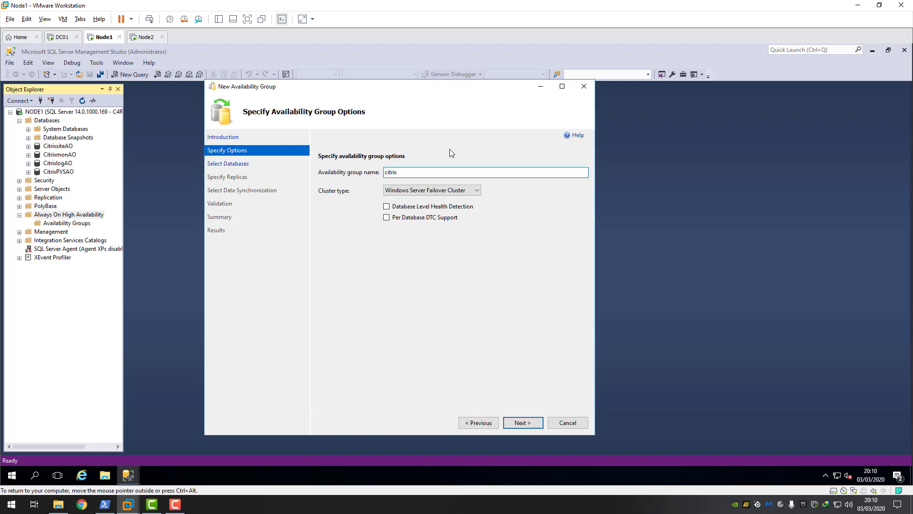
pyautogui.write('aoag1912')
pyautogui.click(477, 191)
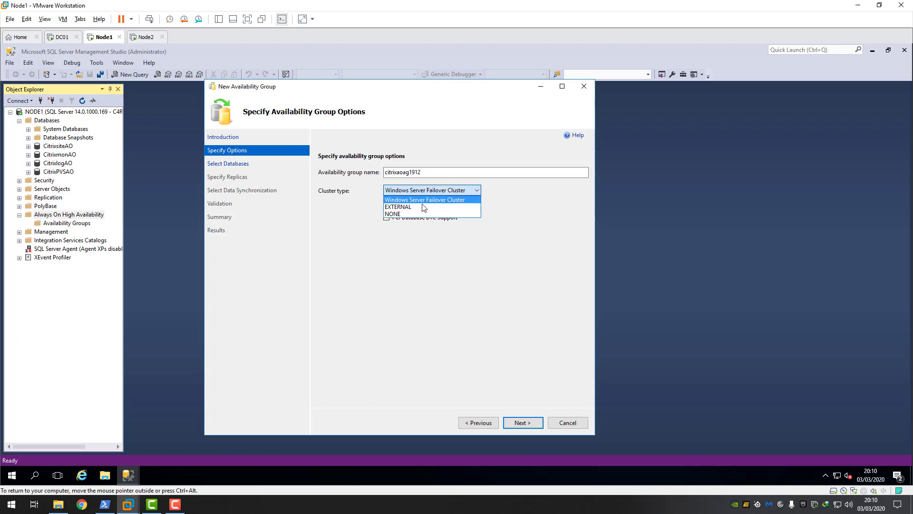
pyautogui.click(430, 204)
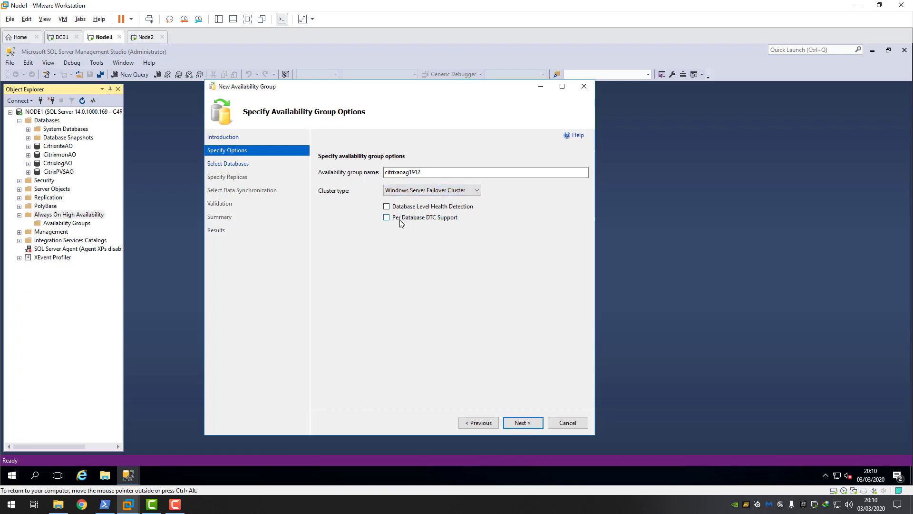
pyautogui.click(522, 423)
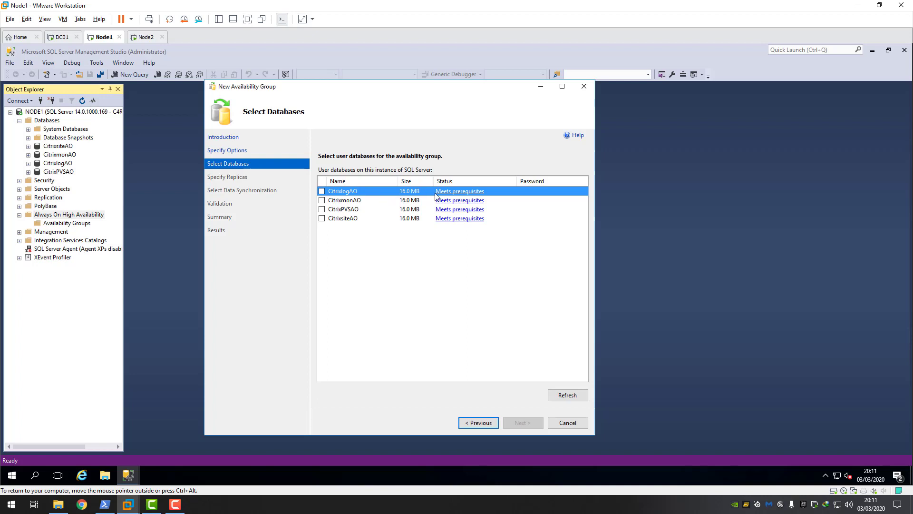
# - Tick CitrixlogAO, CitrixmonAO, CitrixPVSAO and CitrixsiteAO for the group and continue
pyautogui.click(322, 191)
pyautogui.click(322, 200)
pyautogui.click(322, 209)
pyautogui.click(322, 219)
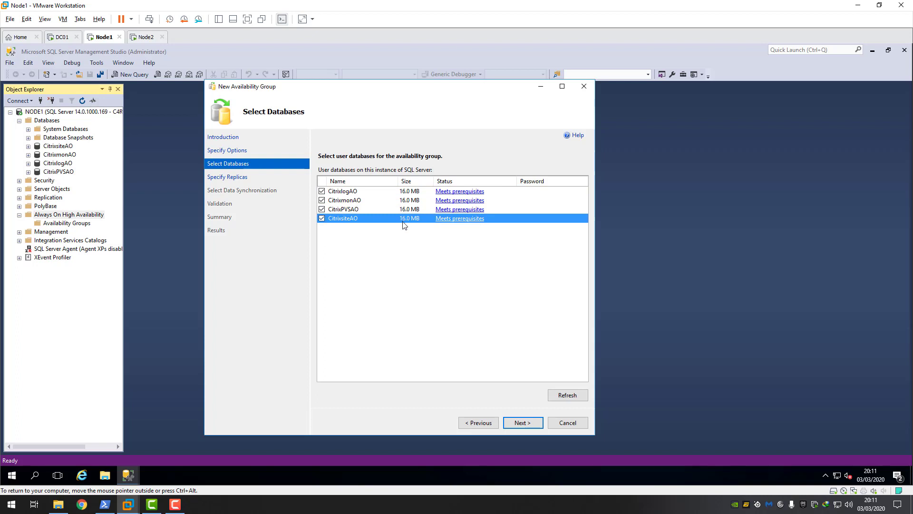
pyautogui.click(526, 423)
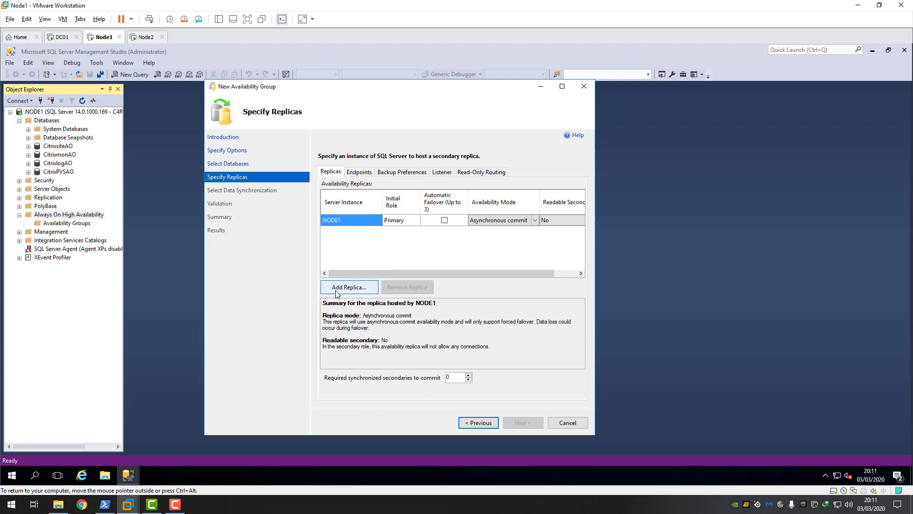
# - Add NODE2 as a secondary replica and enable automatic failover on NODE1 and NODE2
pyautogui.click(350, 287)
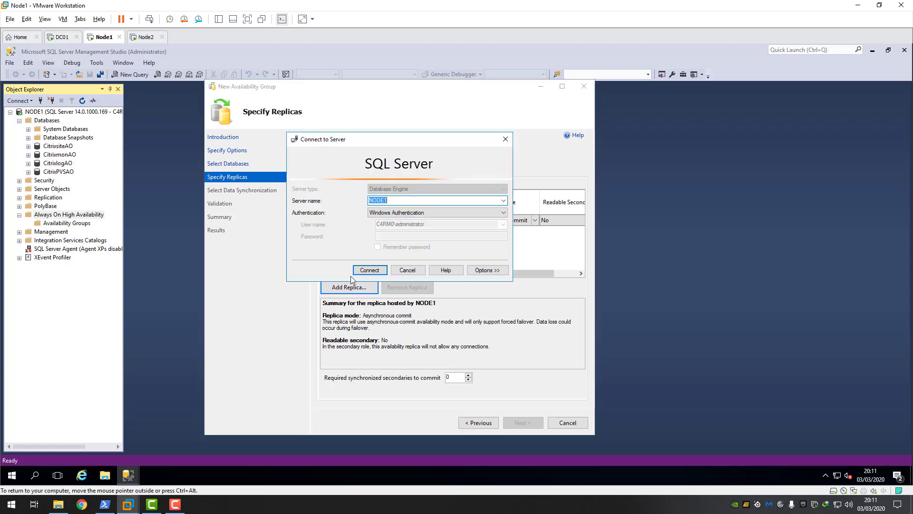
pyautogui.click(396, 204)
pyautogui.write('2')
pyautogui.click(370, 269)
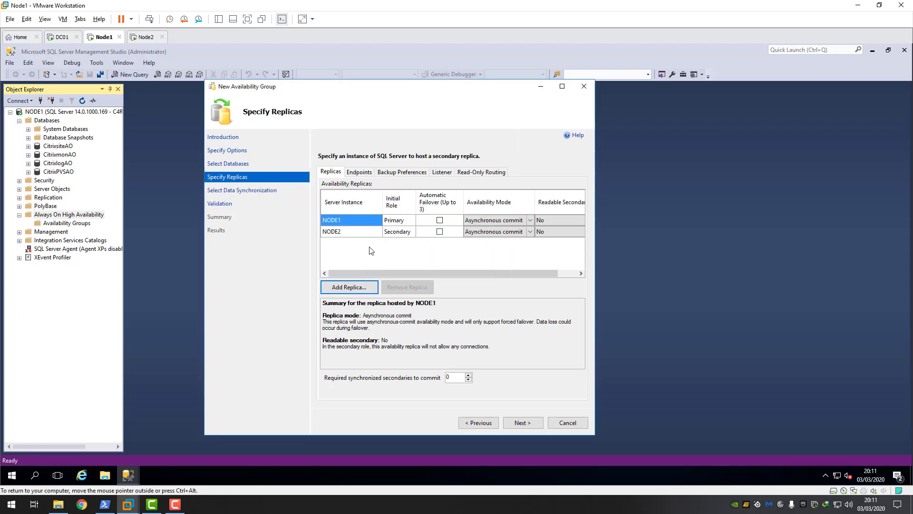
pyautogui.click(439, 221)
pyautogui.click(439, 233)
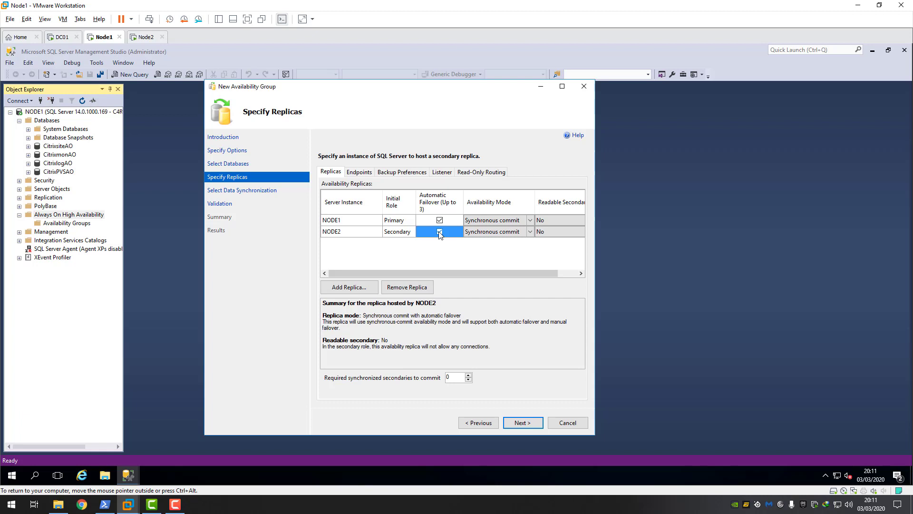
# - Set Readable Secondary to Yes for both replicas and review the endpoint URLs
pyautogui.click(552, 232)
pyautogui.moveTo(520, 273); pyautogui.dragTo(558, 266)
pyautogui.click(581, 232)
pyautogui.click(552, 246)
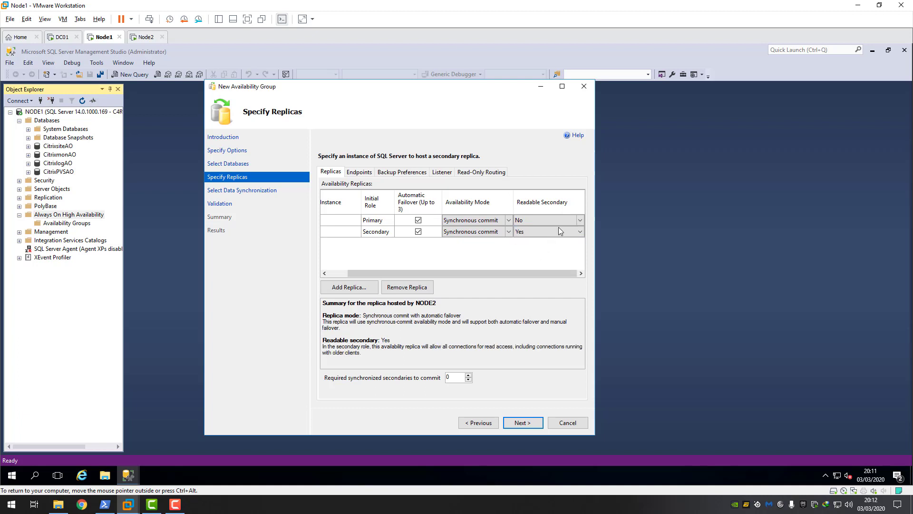
pyautogui.click(579, 219)
pyautogui.click(537, 236)
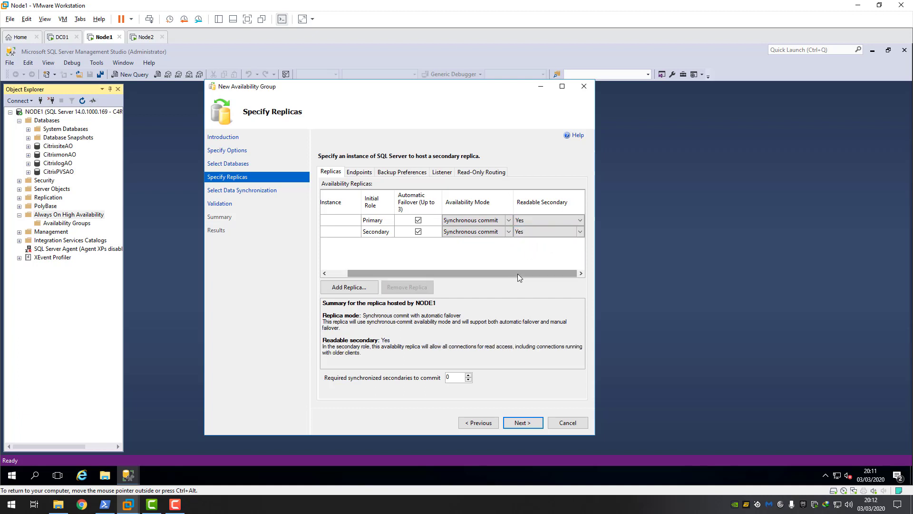
pyautogui.moveTo(520, 274); pyautogui.dragTo(439, 271)
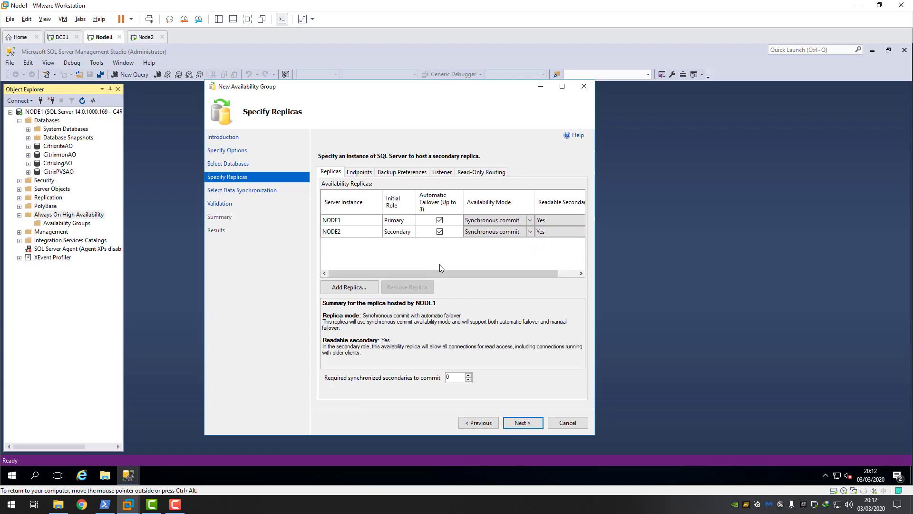
pyautogui.click(363, 174)
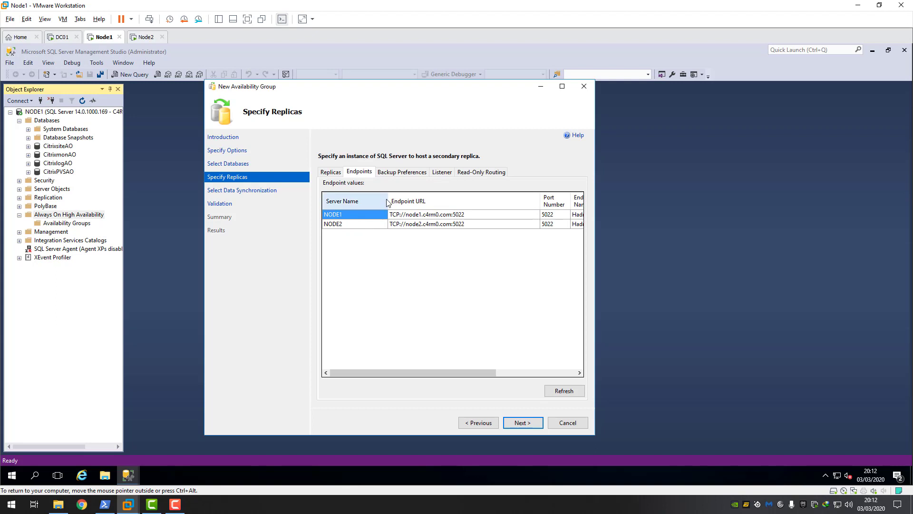
# - Review the backup preferences (Prefer Secondary, priority 50), then open the Listener settings
pyautogui.click(409, 172)
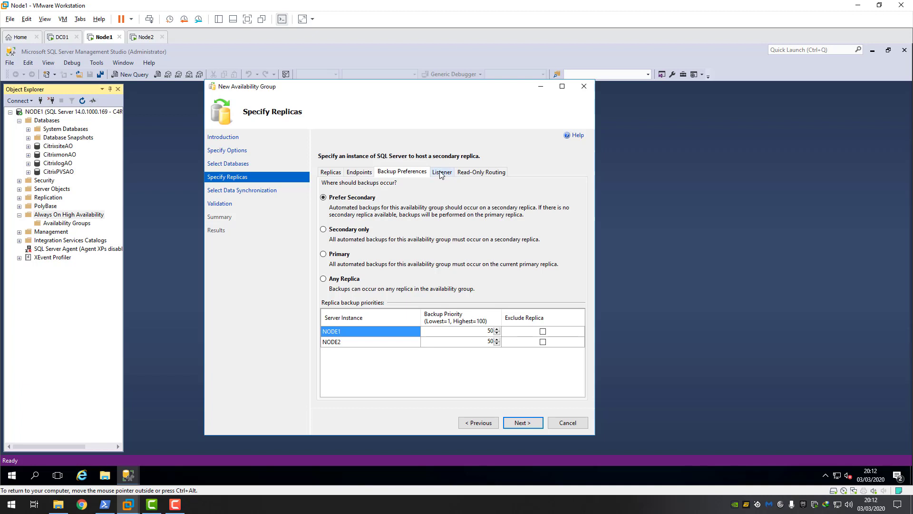
pyautogui.click(440, 173)
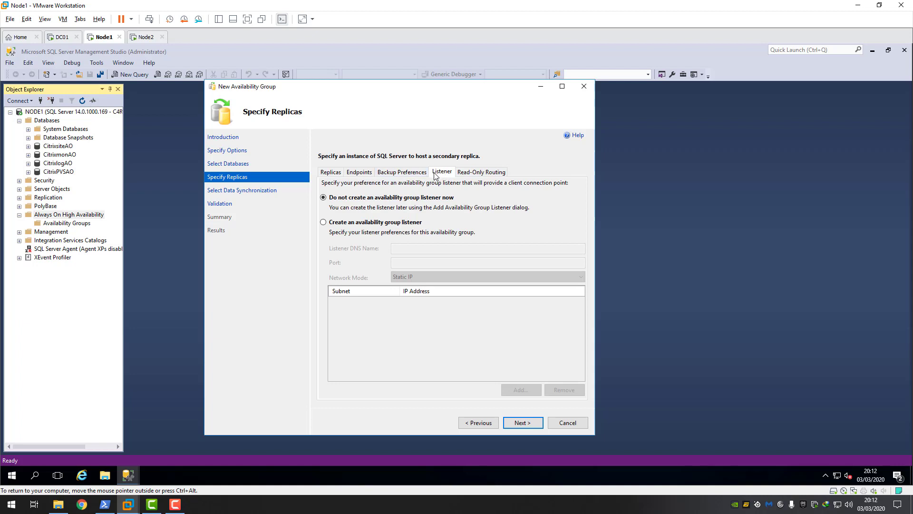
# - Create listener citrixaoag1912 on port 1433 with Static IP mode, then start adding its IP address
pyautogui.click(323, 223)
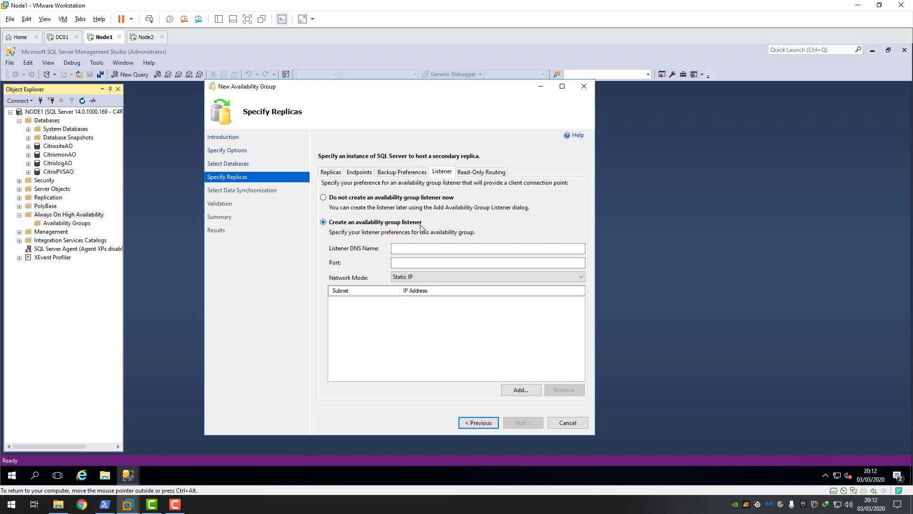
pyautogui.click(422, 249)
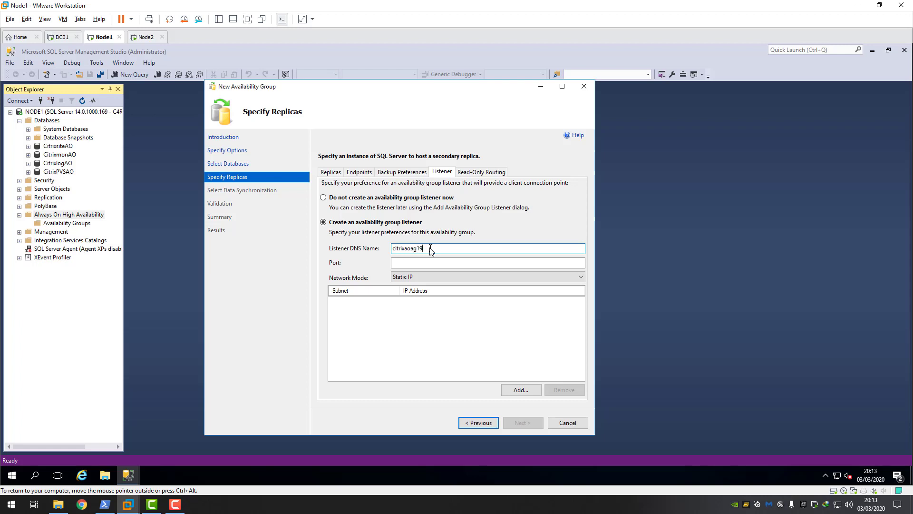
pyautogui.click(406, 265)
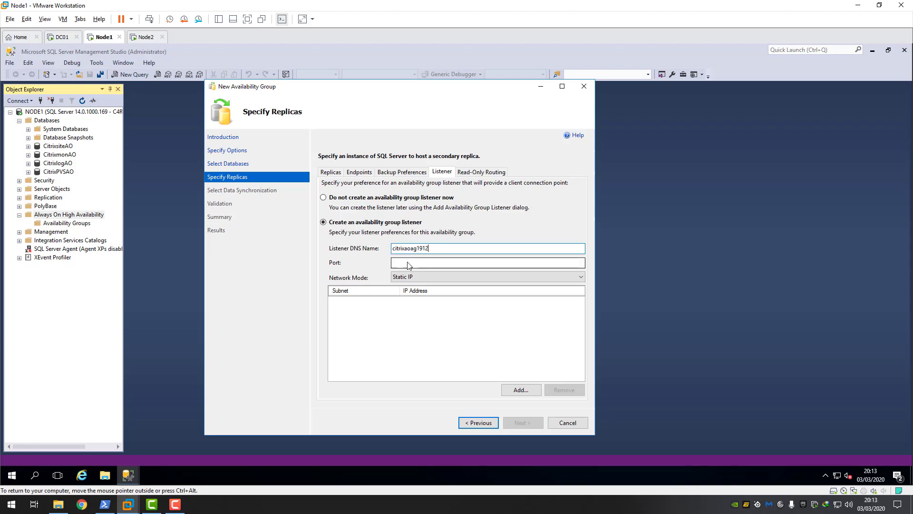
pyautogui.write('1433')
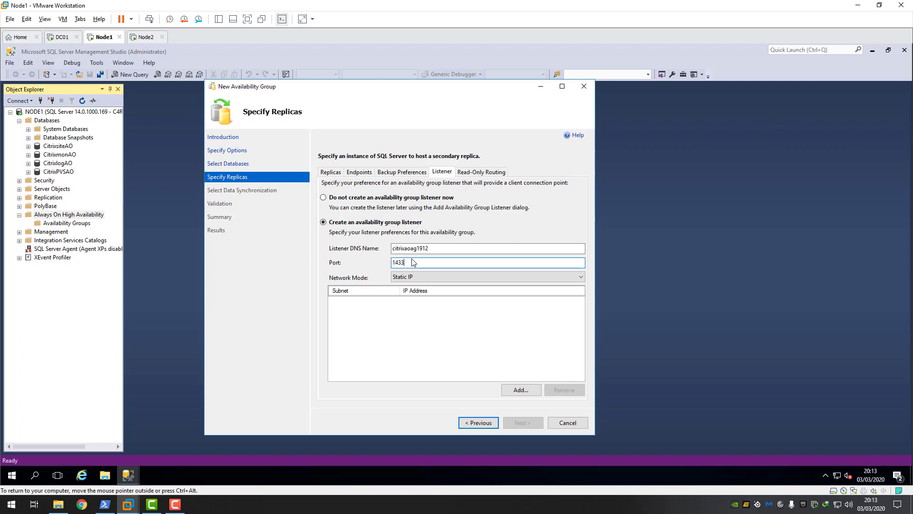
pyautogui.click(436, 277)
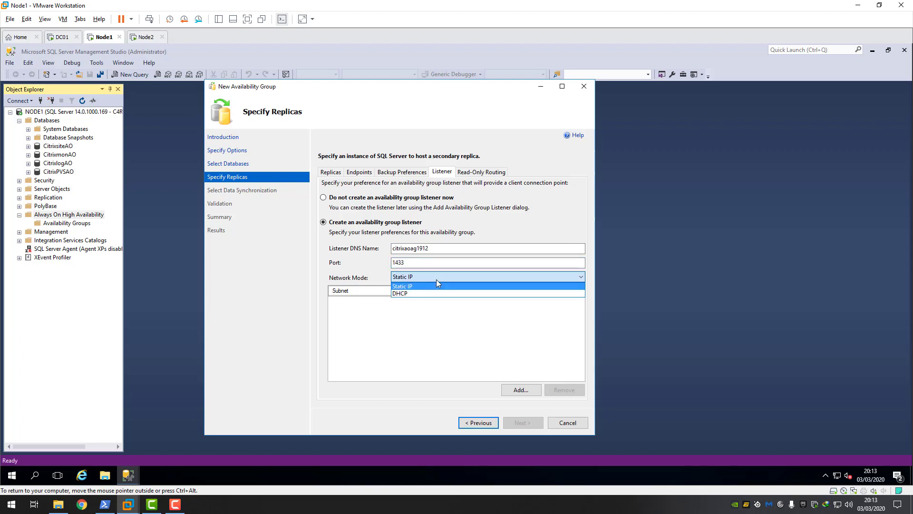
pyautogui.click(412, 288)
pyautogui.click(515, 392)
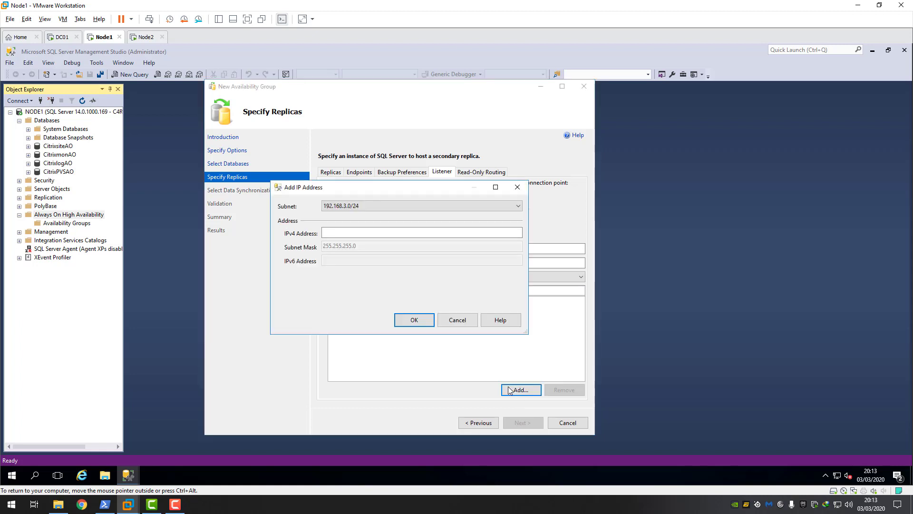
# - Assign the listener IPv4 address 192.168.3.133 and continue to initial data synchronization
pyautogui.click(358, 233)
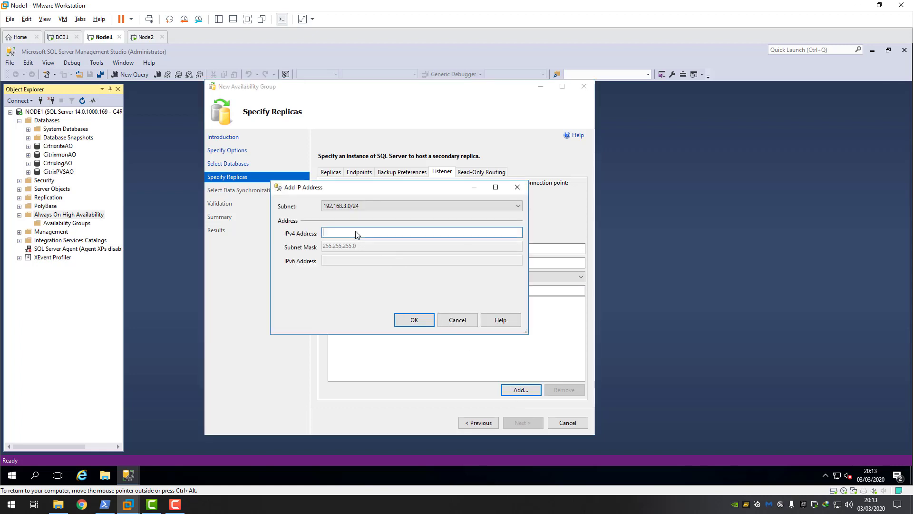
pyautogui.write('192.168.3.133')
pyautogui.click(410, 320)
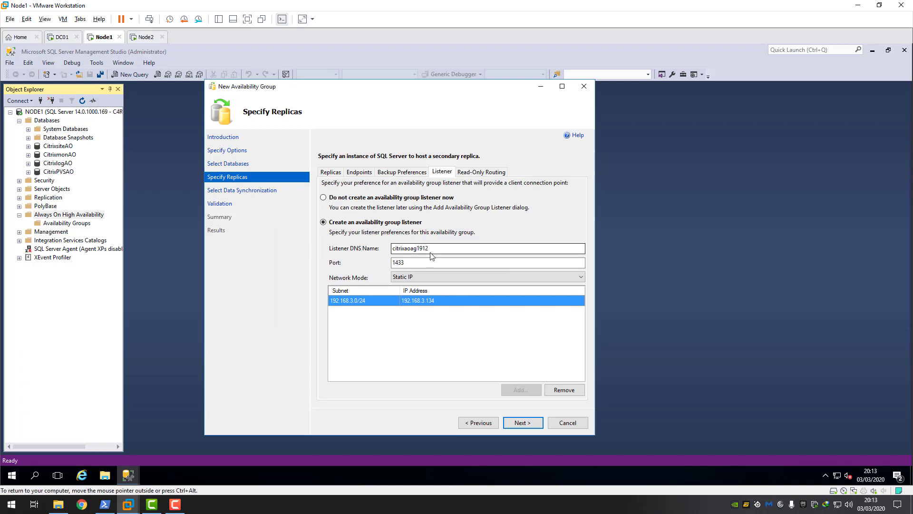
pyautogui.click(524, 423)
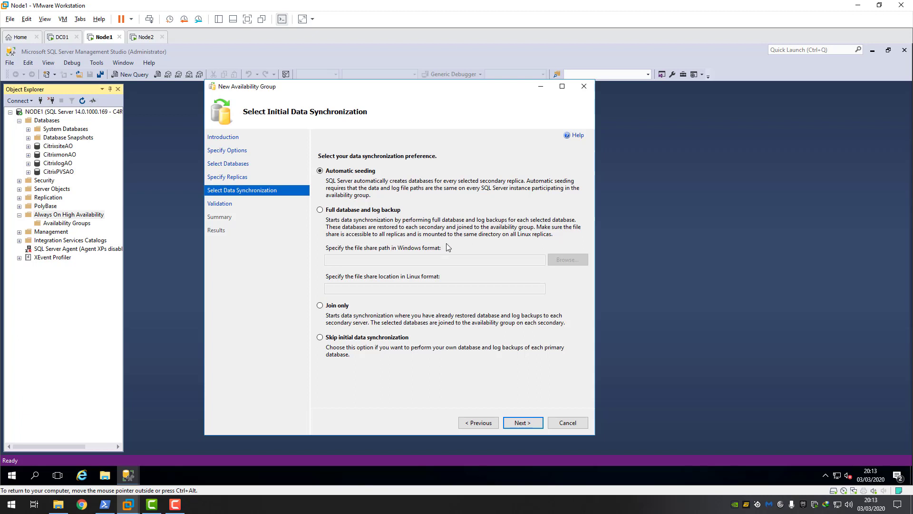
# - Choose Full database and log backup synchronization and briefly browse for a share
pyautogui.click(323, 211)
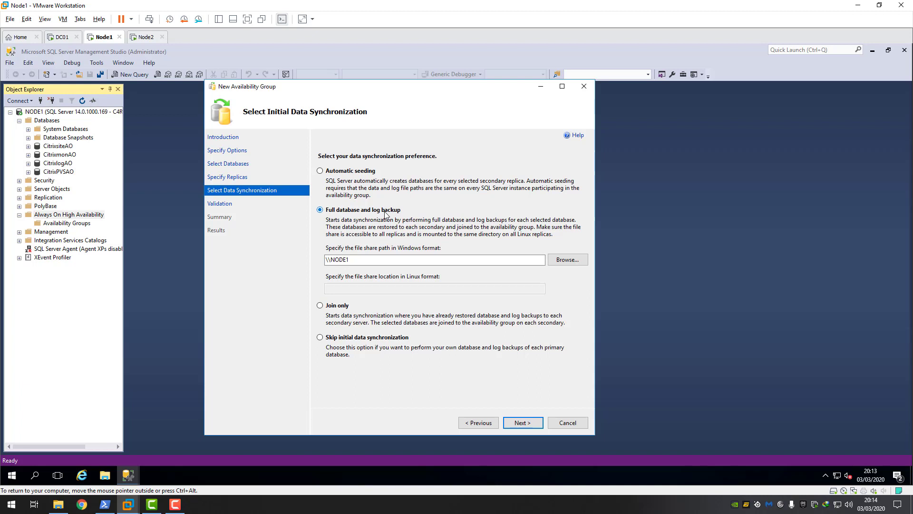
pyautogui.click(575, 261)
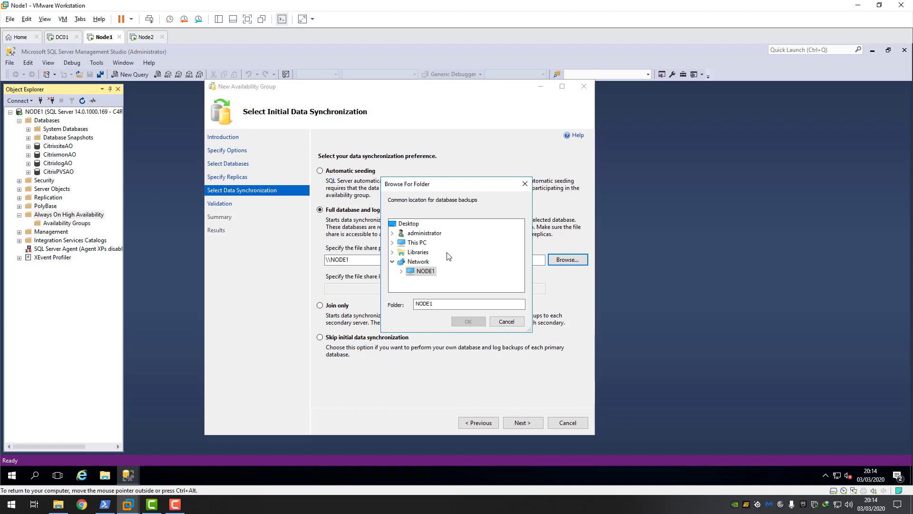
pyautogui.click(507, 322)
# - Replace the share path with \\DC01\ and pick the SQLAOsync share on DC01
pyautogui.moveTo(380, 259); pyautogui.dragTo(304, 264)
pyautogui.press('BackSpace')
pyautogui.write('\\\\')
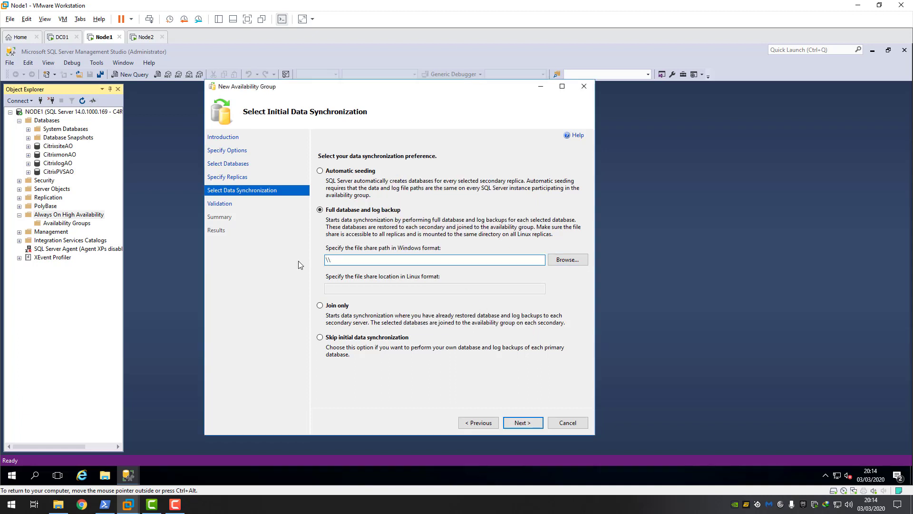
pyautogui.write('DC01\\')
pyautogui.click(566, 263)
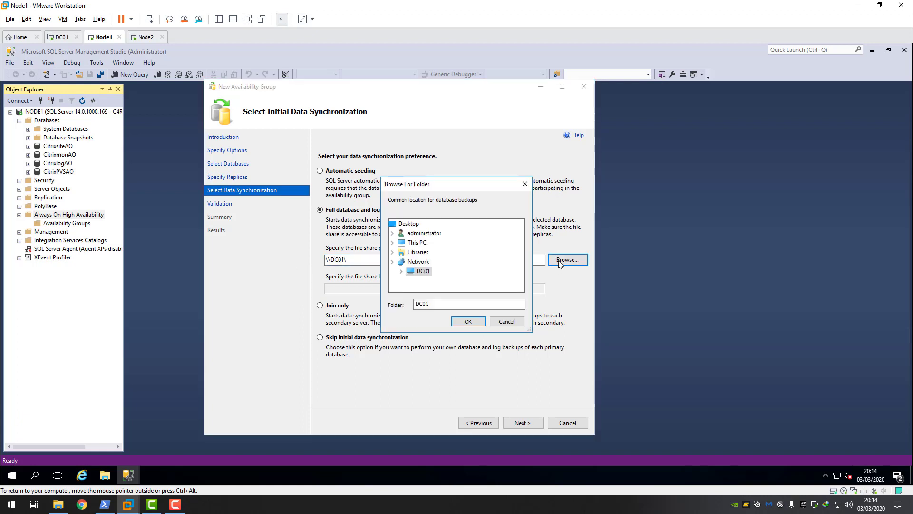
pyautogui.click(402, 271)
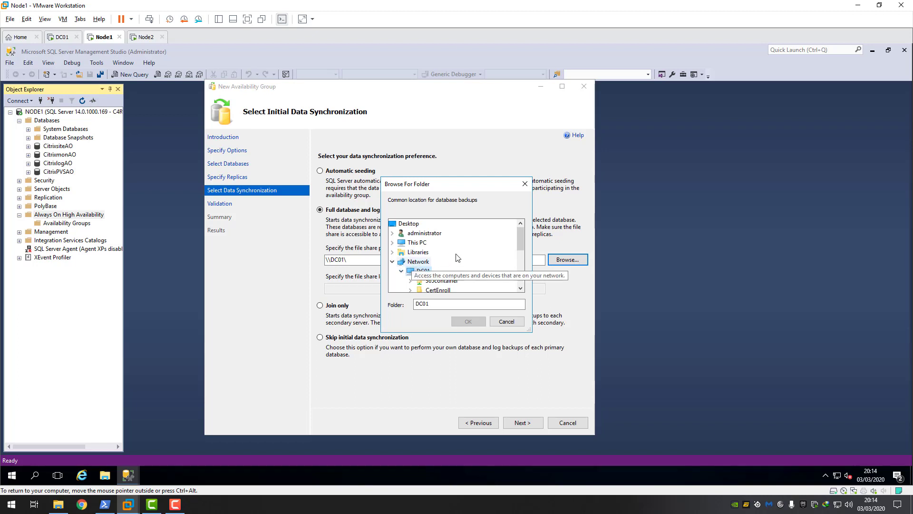
pyautogui.scroll(-5, 483, 259)
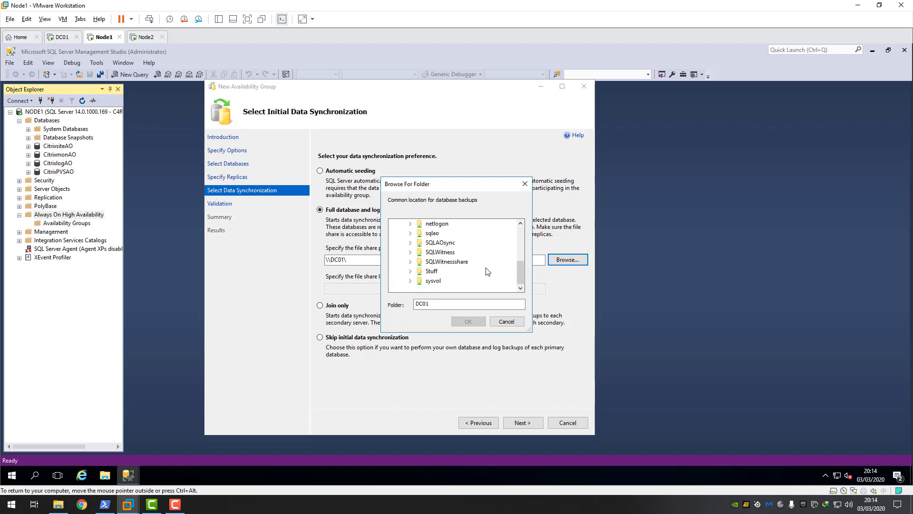
pyautogui.click(445, 243)
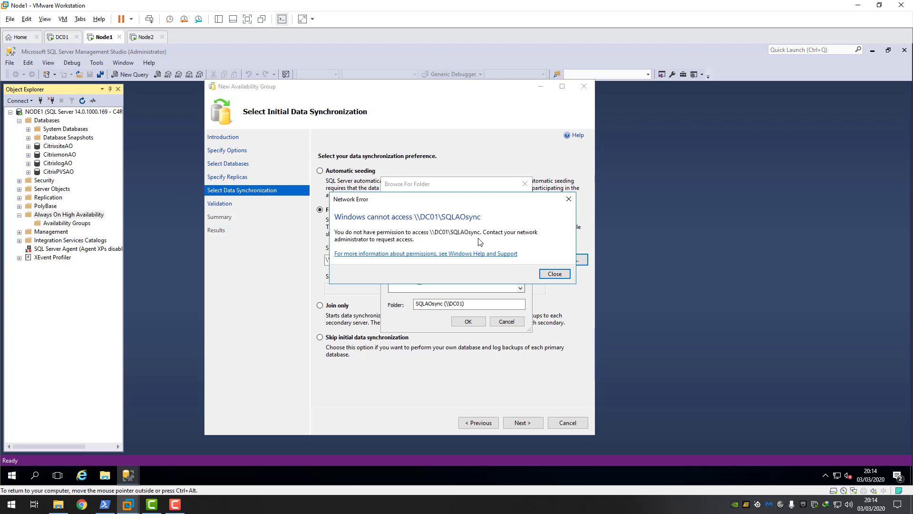
# - Dismiss the access-denied errors after retrying the SQLAOsync share, then switch to DC01
pyautogui.click(555, 274)
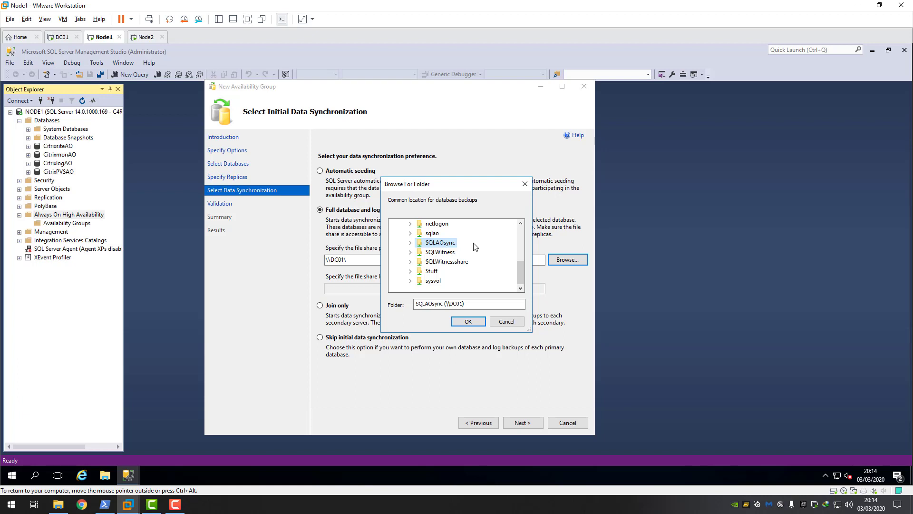
pyautogui.scroll(1, 450, 281)
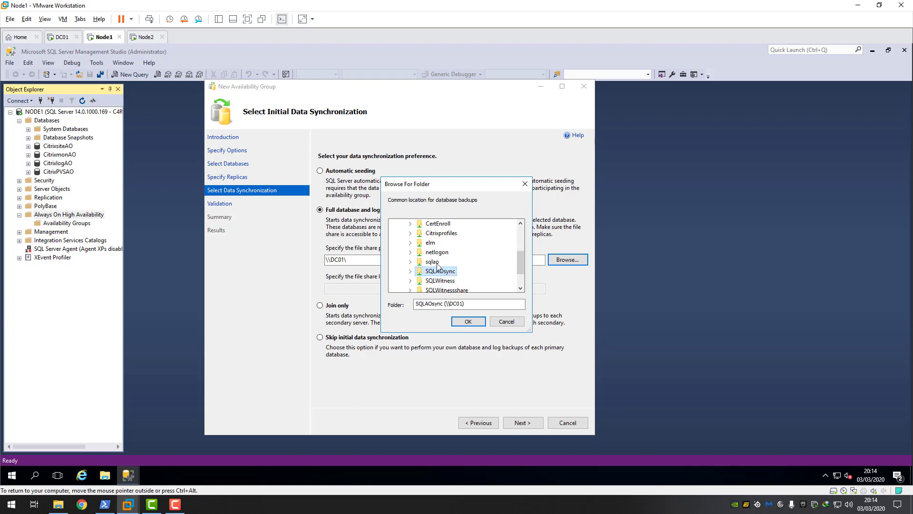
pyautogui.doubleClick(452, 272)
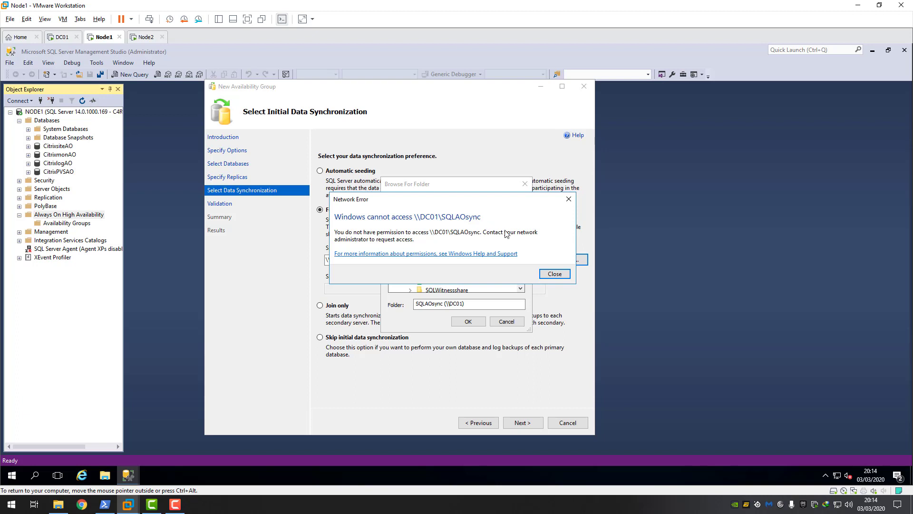
pyautogui.click(554, 274)
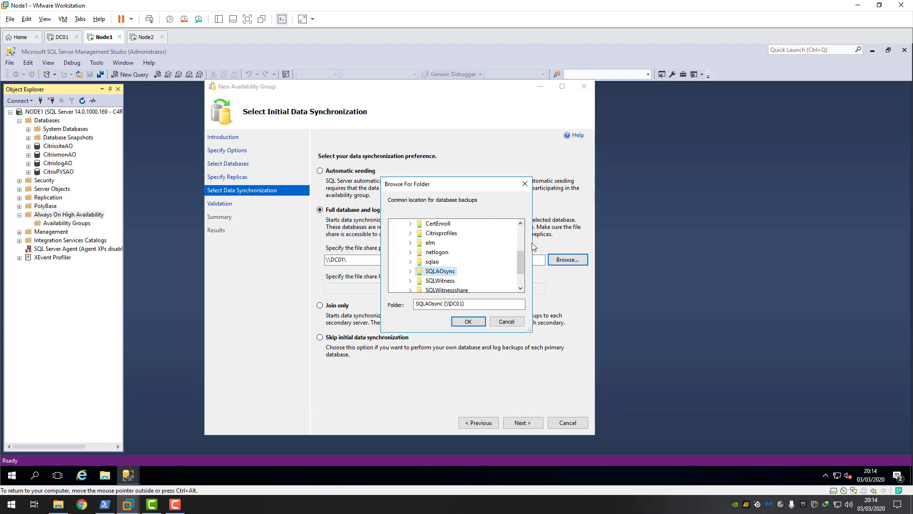
pyautogui.click(61, 36)
# - On DC01's Local Disk (C:), review SQLAOsync share permissions for NODE2$ and sqlcluster$ without changes
pyautogui.click(104, 473)
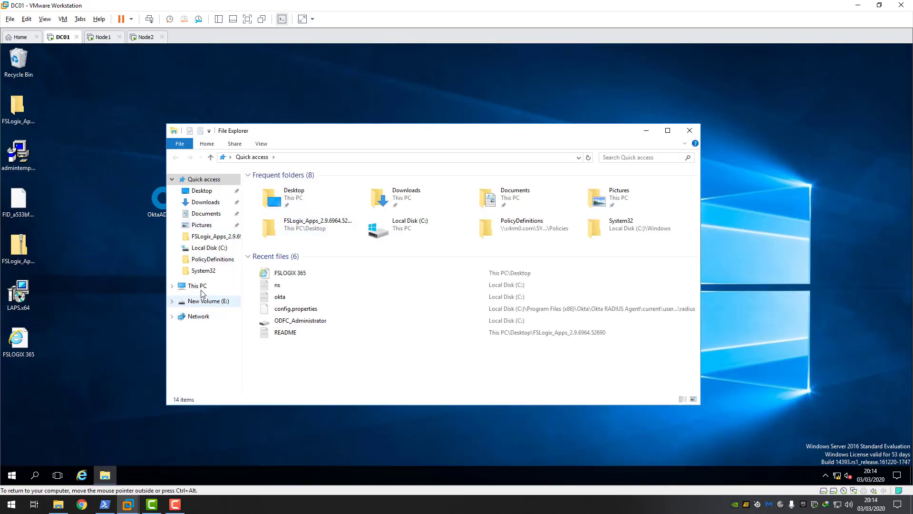
pyautogui.click(197, 286)
pyautogui.doubleClick(309, 263)
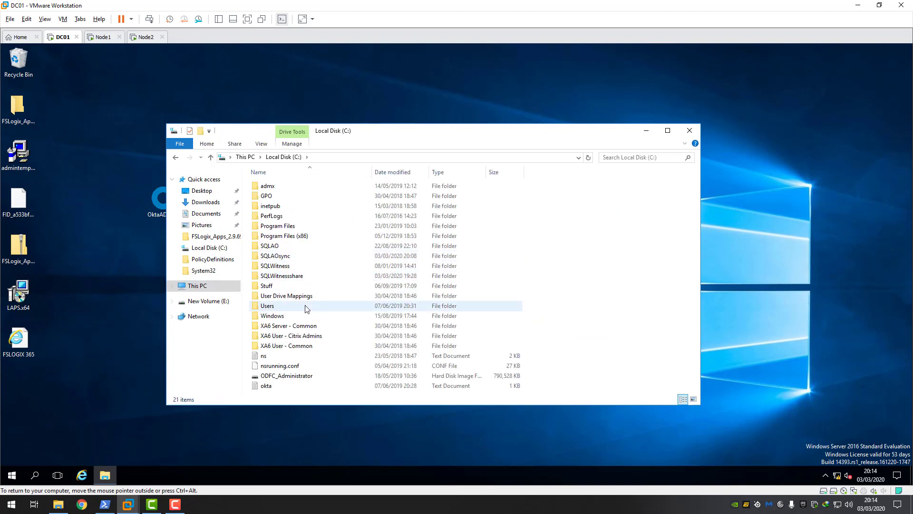
pyautogui.rightClick(287, 256)
pyautogui.click(316, 417)
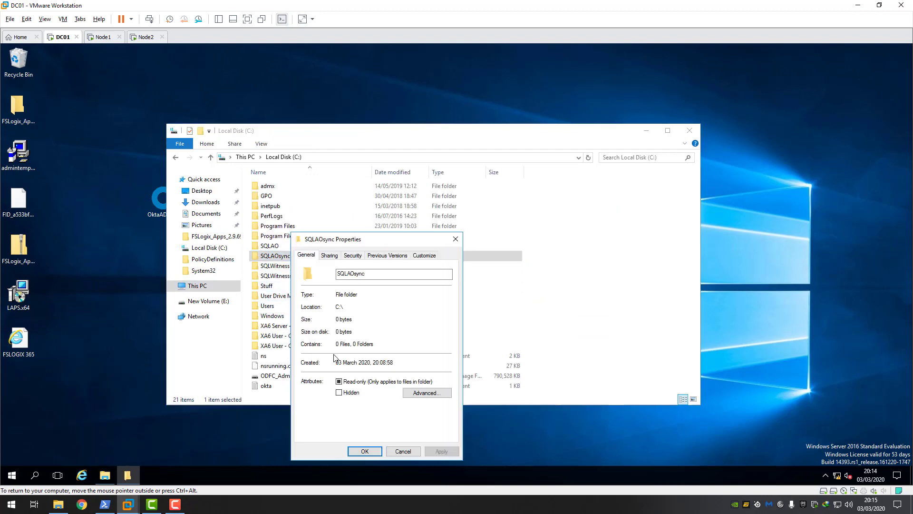
pyautogui.click(330, 255)
pyautogui.click(337, 369)
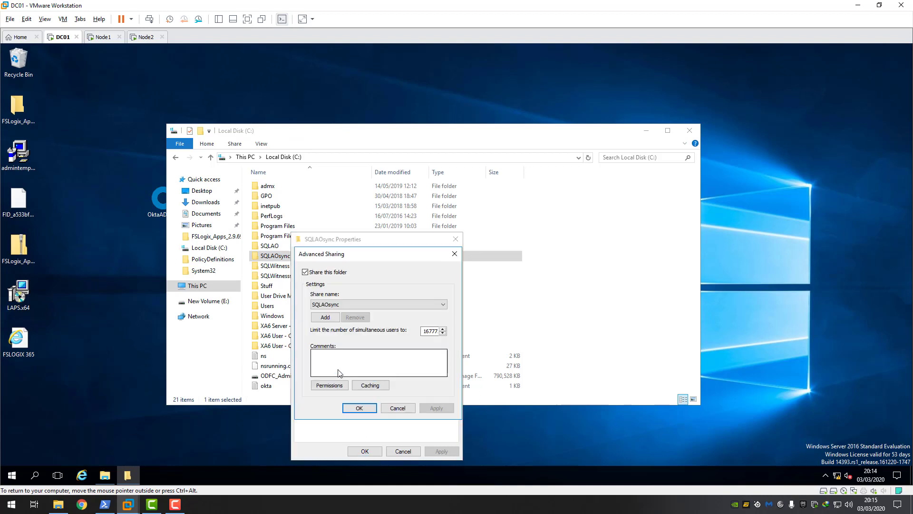
pyautogui.click(331, 386)
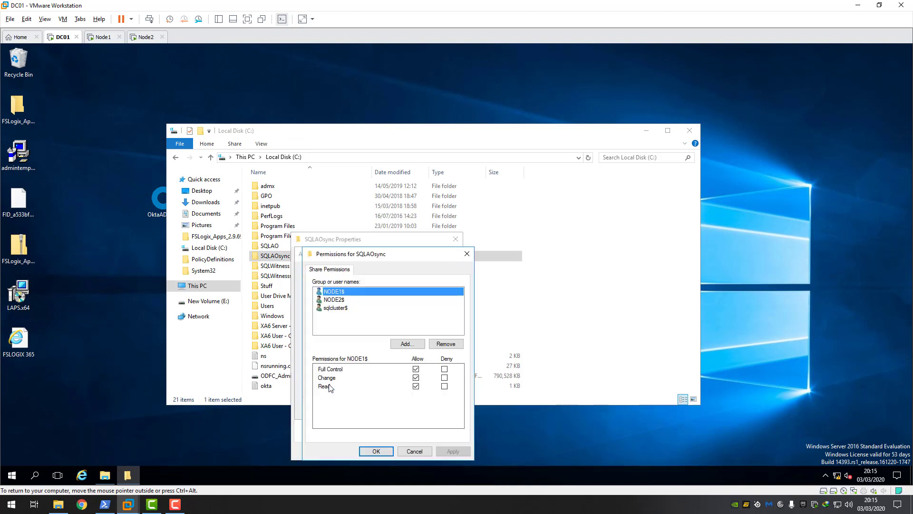
pyautogui.click(341, 300)
pyautogui.click(340, 309)
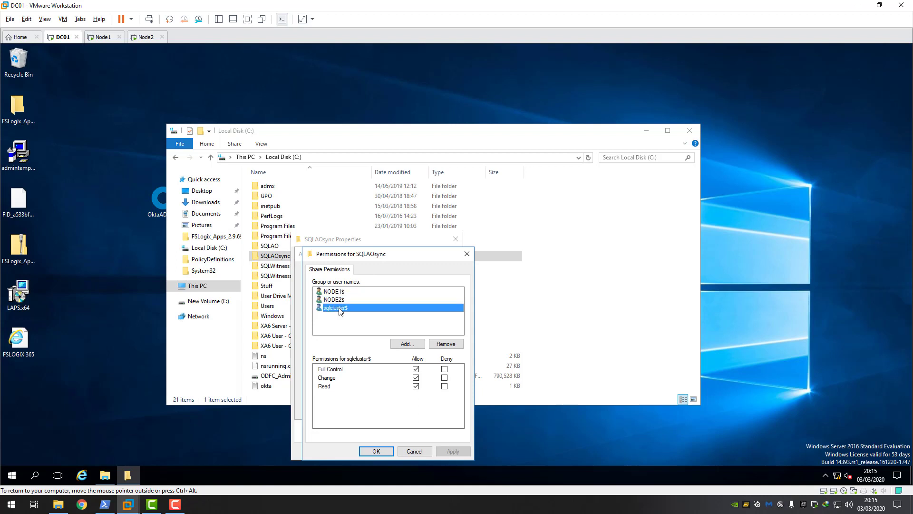
pyautogui.click(414, 451)
pyautogui.click(398, 408)
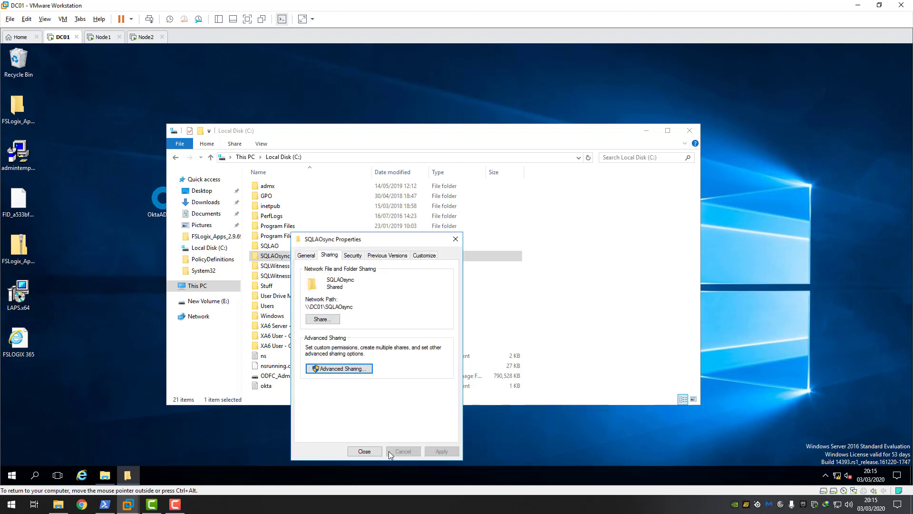
pyautogui.click(359, 451)
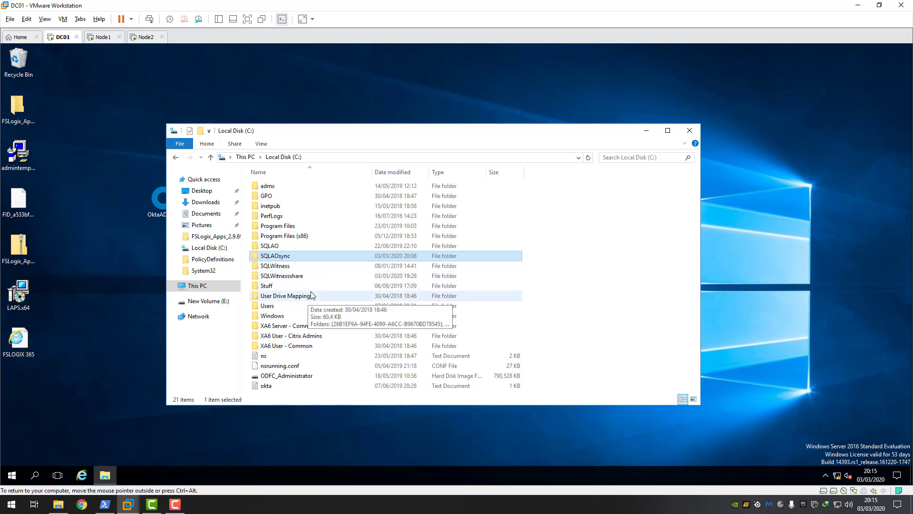
# - Check that the SQLAO share grants Everyone full control, then close its dialogs unchanged
pyautogui.click(269, 246)
pyautogui.rightClick(269, 246)
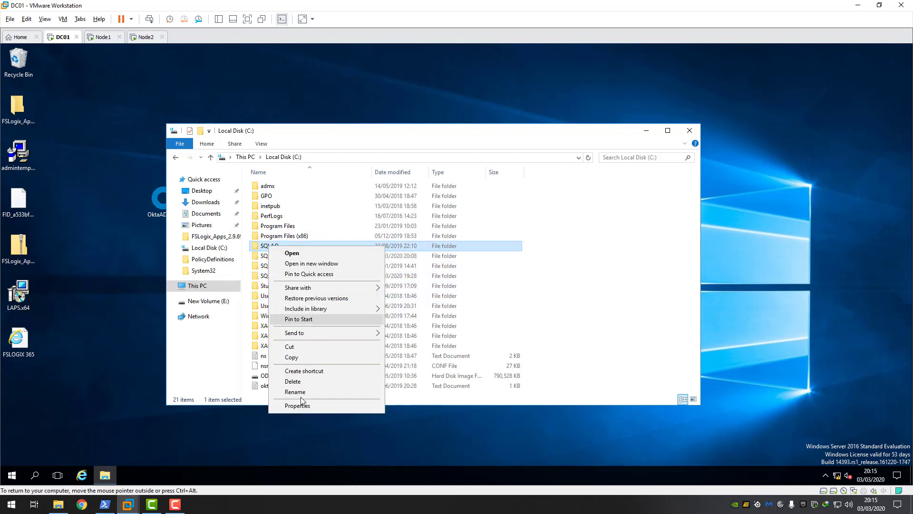
pyautogui.click(305, 407)
pyautogui.click(311, 255)
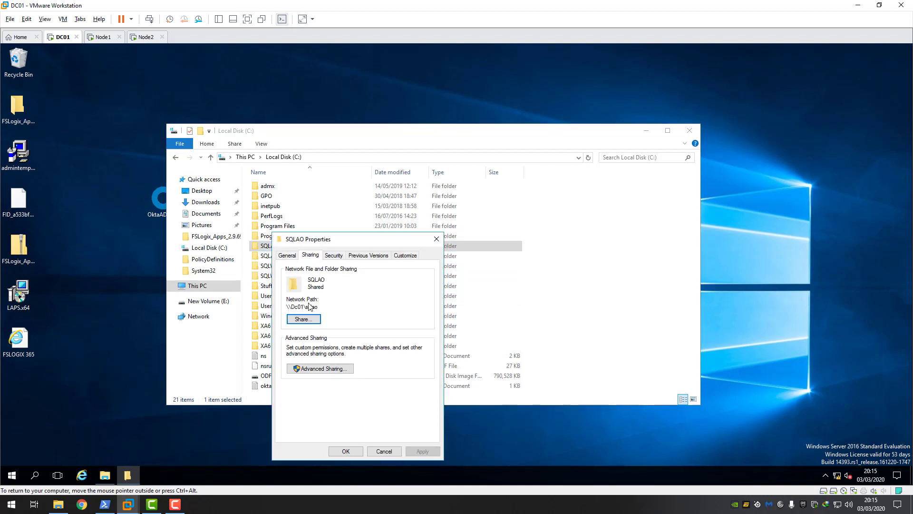
pyautogui.click(314, 369)
pyautogui.click(310, 385)
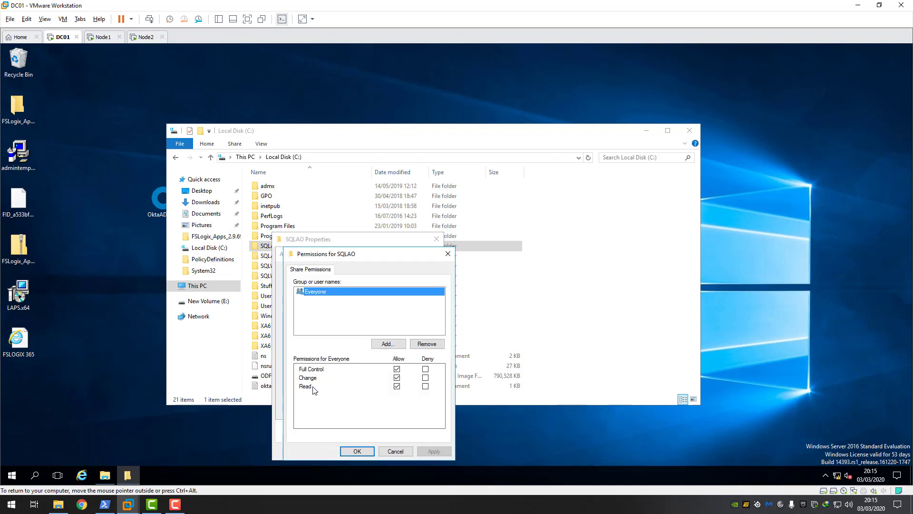
pyautogui.click(399, 451)
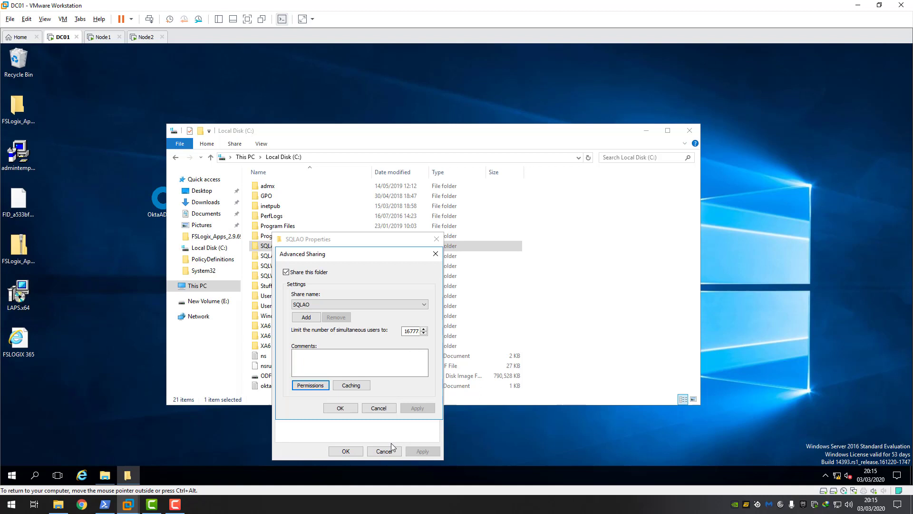
pyautogui.click(379, 408)
pyautogui.click(348, 451)
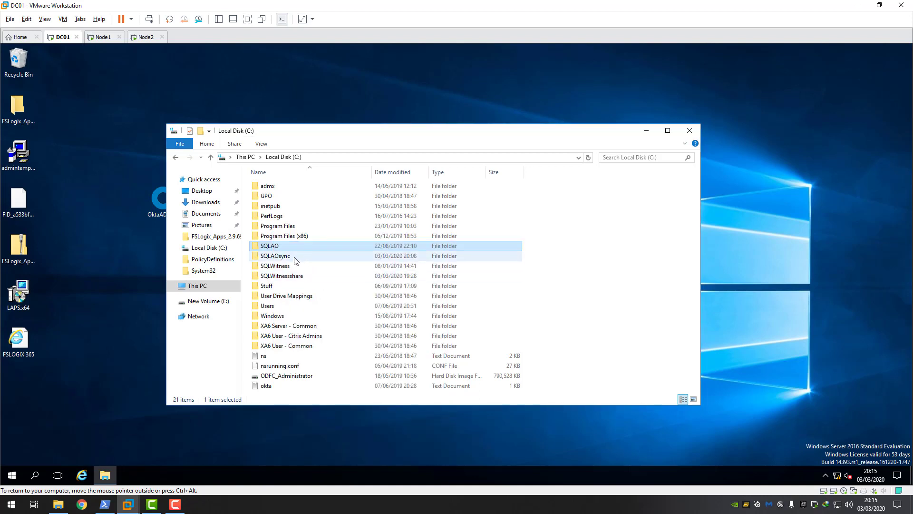
# - Add Everyone with Full Control to the SQLAOsync share permissions and apply
pyautogui.click(293, 260)
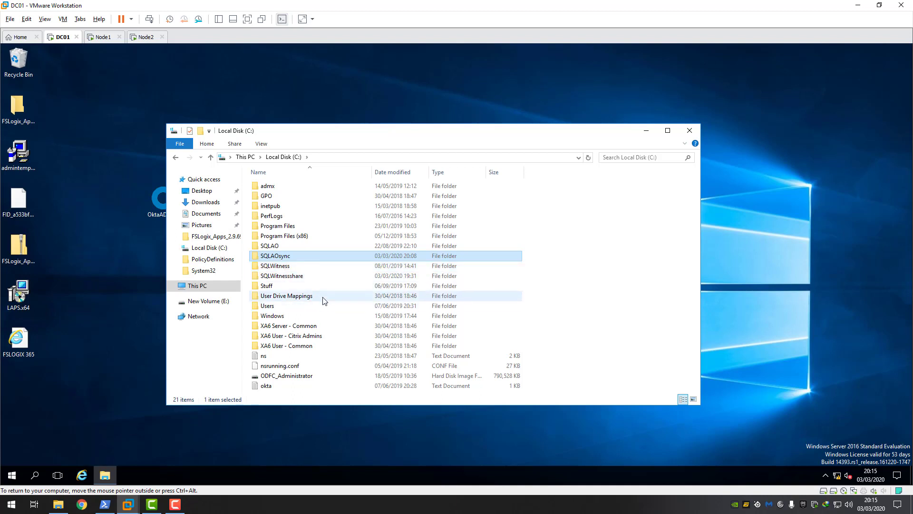
pyautogui.click(294, 268)
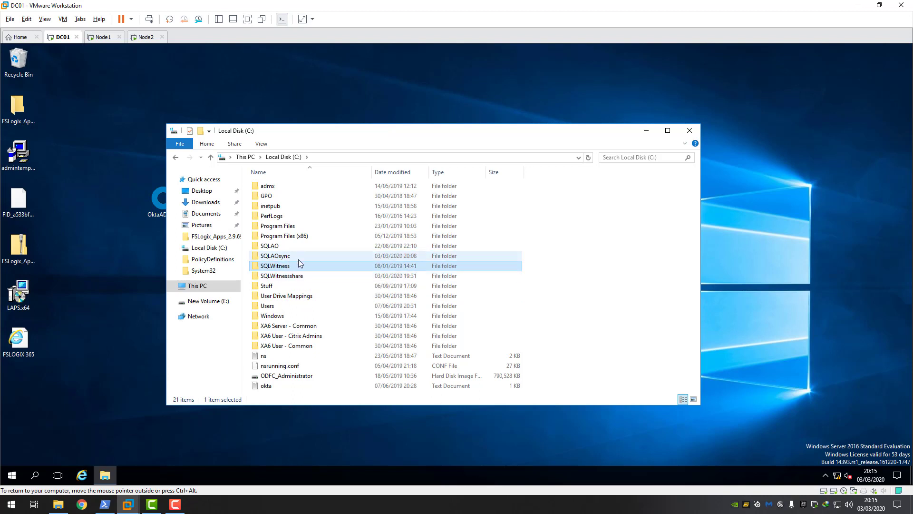
pyautogui.click(284, 259)
pyautogui.rightClick(285, 258)
pyautogui.click(313, 418)
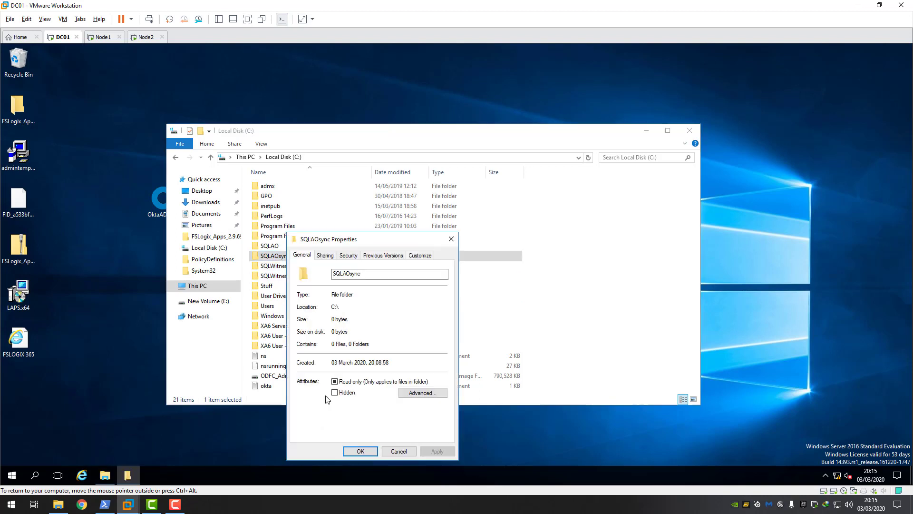
pyautogui.click(333, 256)
pyautogui.click(335, 369)
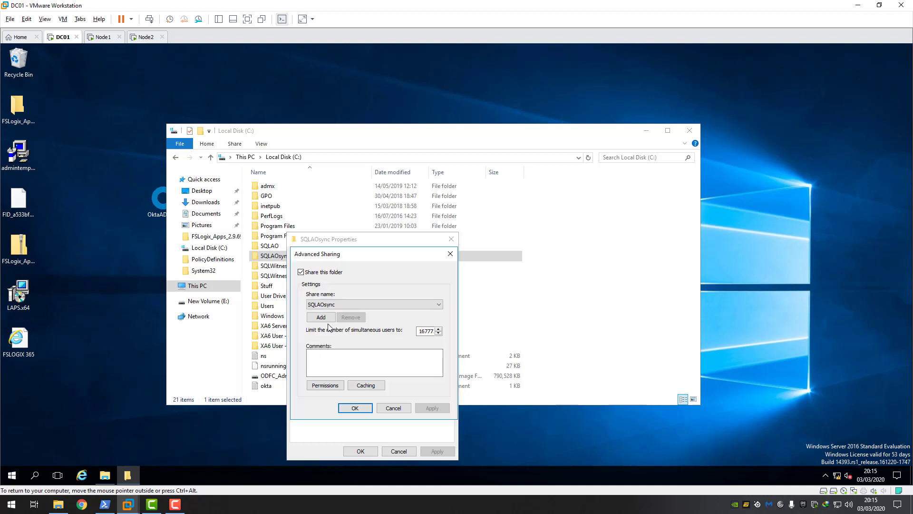
pyautogui.click(332, 384)
pyautogui.click(403, 344)
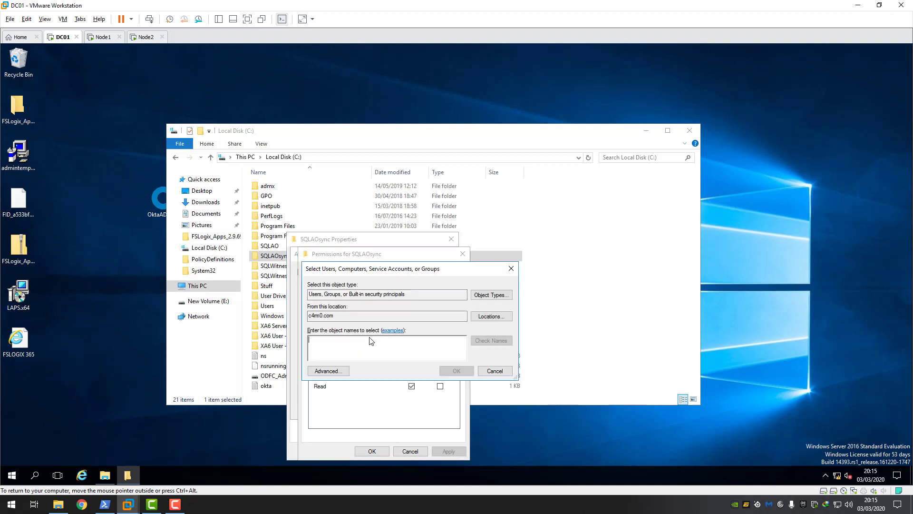
pyautogui.write('everyone')
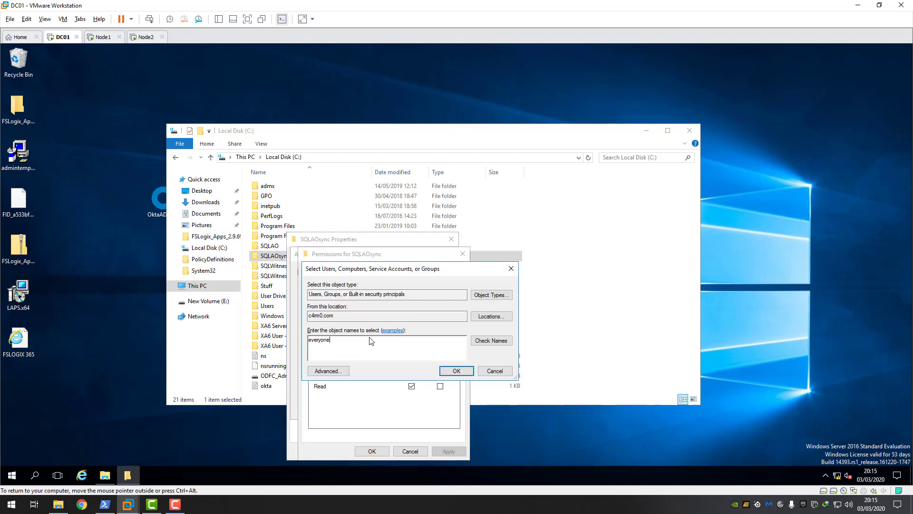
pyautogui.click(490, 341)
pyautogui.click(455, 371)
pyautogui.click(412, 369)
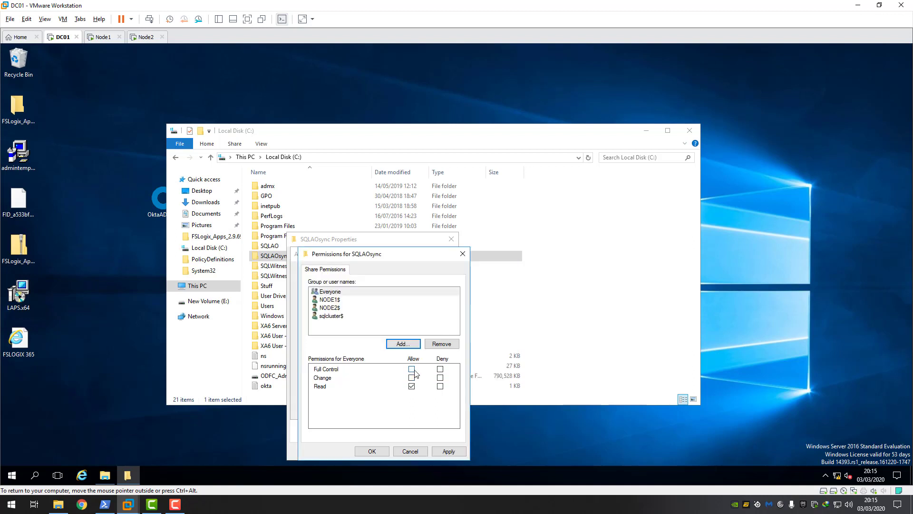
pyautogui.click(448, 451)
# - Close the sharing dialogs and Explorer, then confirm \\DC01\SQLAOsync as the backup share on Node1
pyautogui.click(372, 451)
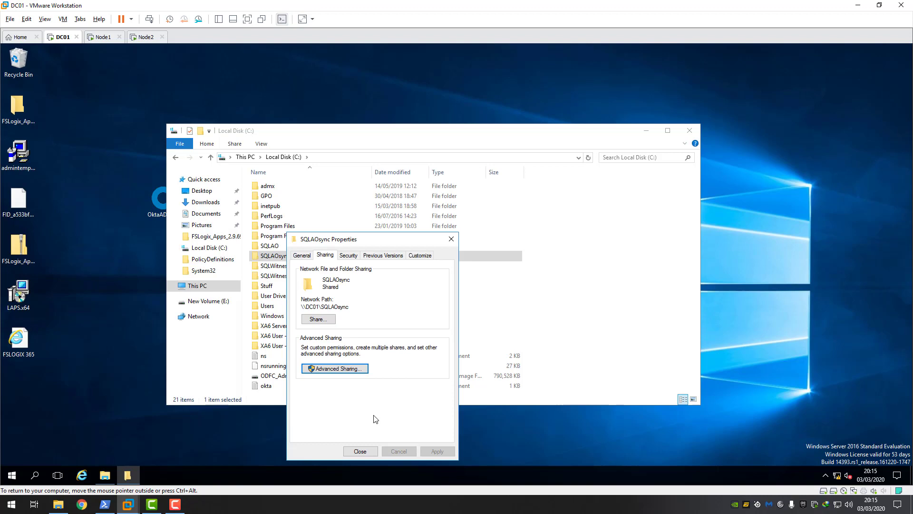
pyautogui.click(362, 451)
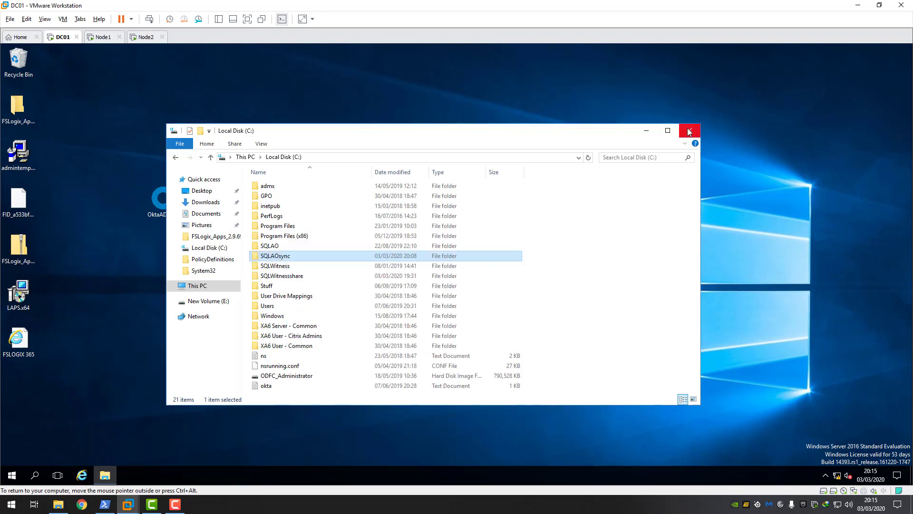
pyautogui.click(689, 130)
pyautogui.click(112, 39)
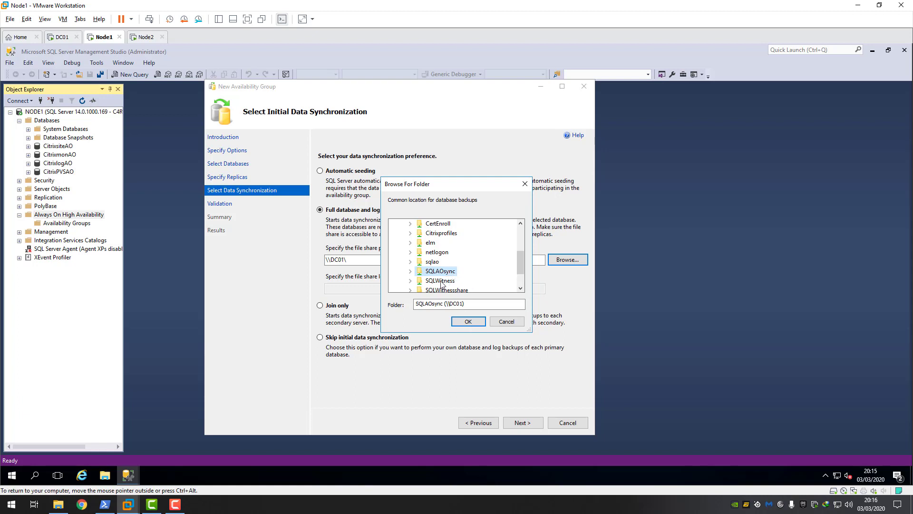
pyautogui.click(469, 322)
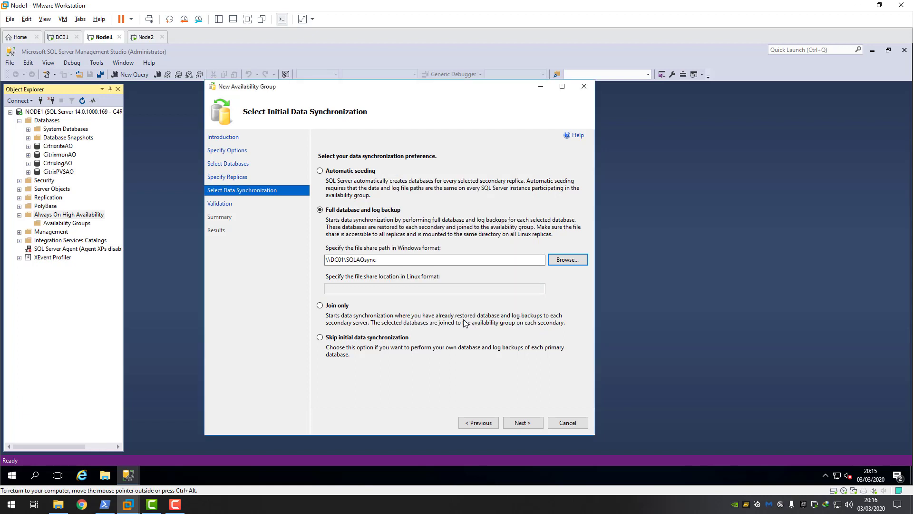
# - Advance through validation, with every check reporting Success, to the citrixaoag1912 Summary page
pyautogui.click(527, 427)
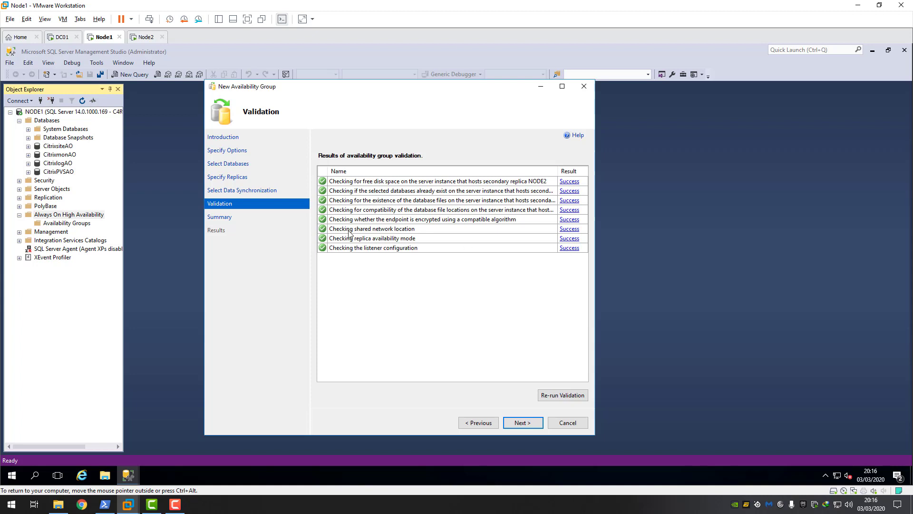
pyautogui.click(523, 423)
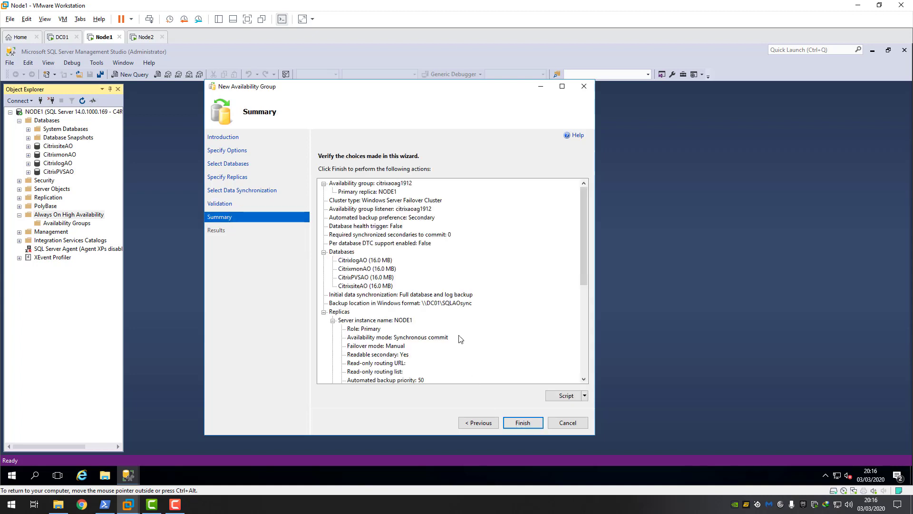
# - Finish the wizard to create citrixaoag1912, review the successful results, and close it
pyautogui.click(523, 423)
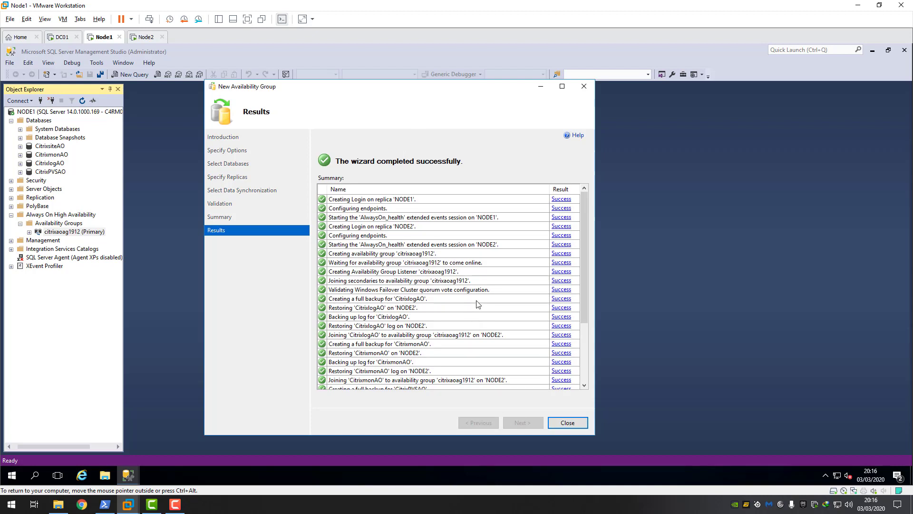
pyautogui.moveTo(586, 277); pyautogui.dragTo(585, 240)
pyautogui.moveTo(587, 298); pyautogui.dragTo(587, 280)
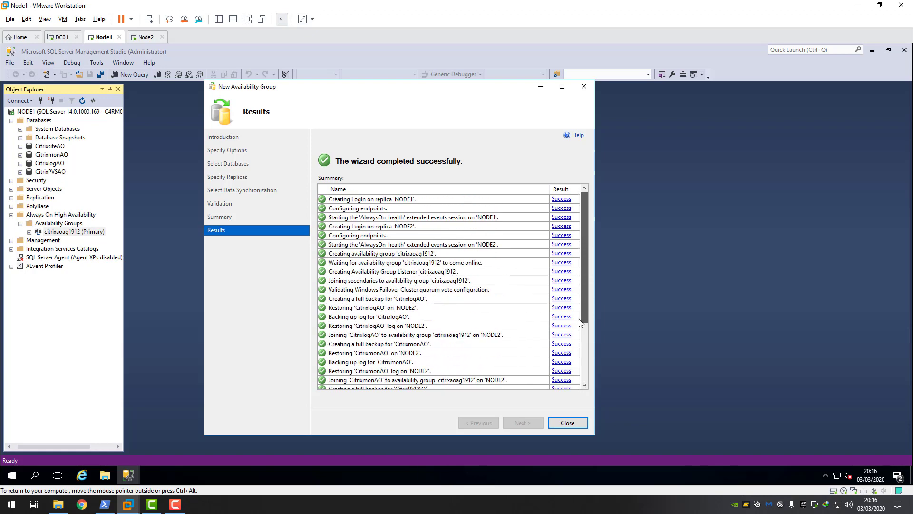
pyautogui.moveTo(580, 322); pyautogui.dragTo(575, 441)
pyautogui.click(568, 422)
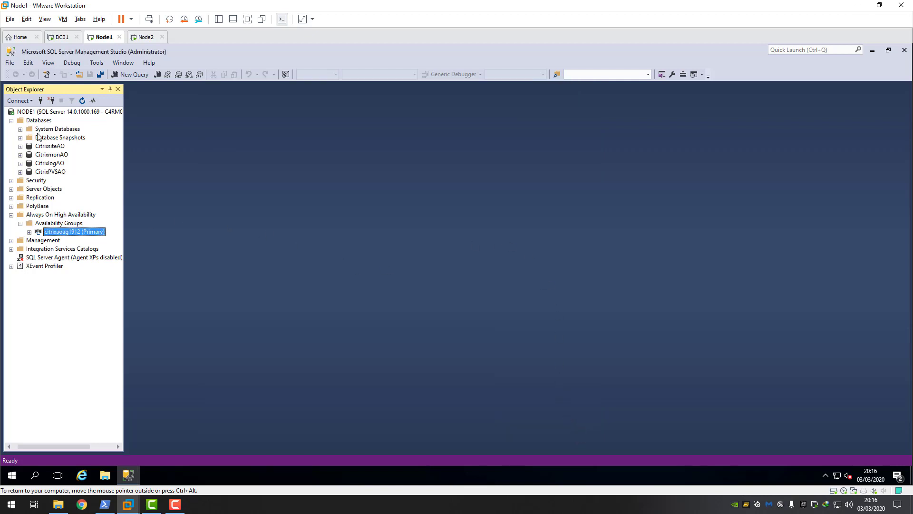
# - Expand citrixaoag1912 to inspect NODE1 primary, NODE2 secondary, the CitrixsiteAO database and the listener
pyautogui.click(28, 233)
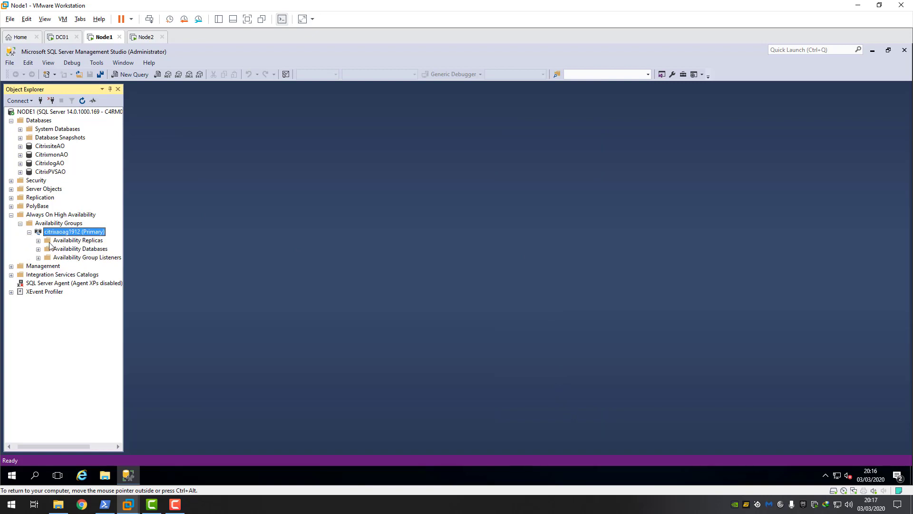
pyautogui.click(38, 240)
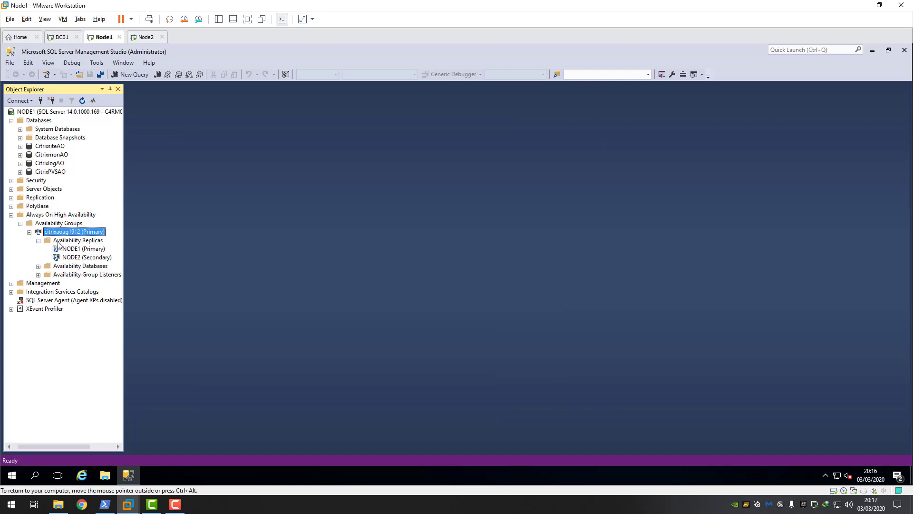
pyautogui.click(94, 250)
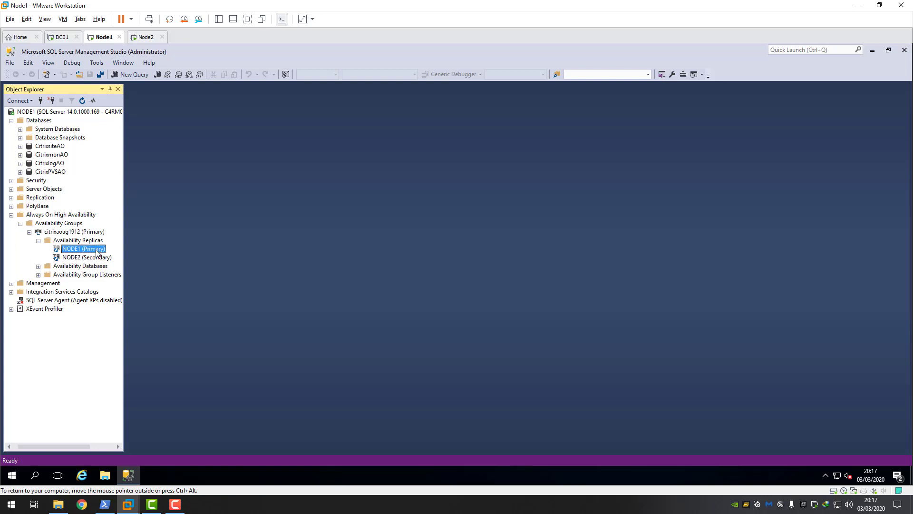
pyautogui.click(104, 257)
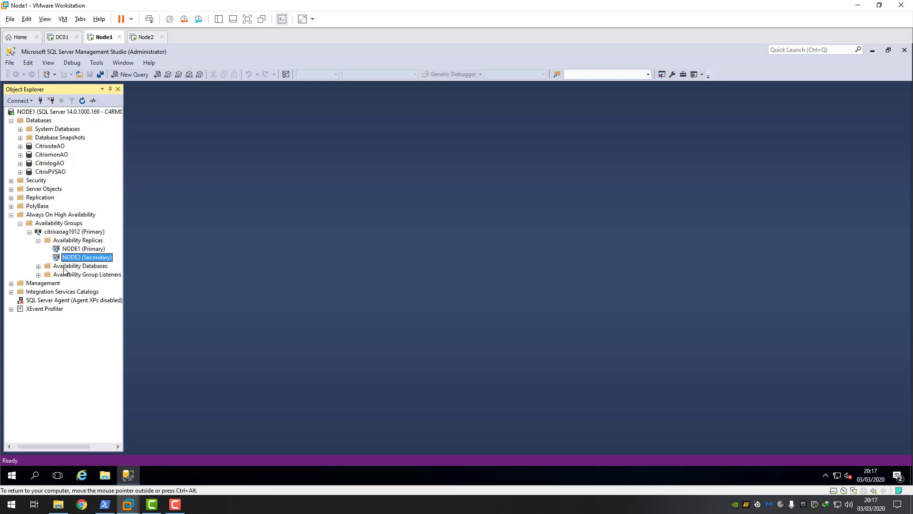
pyautogui.click(38, 266)
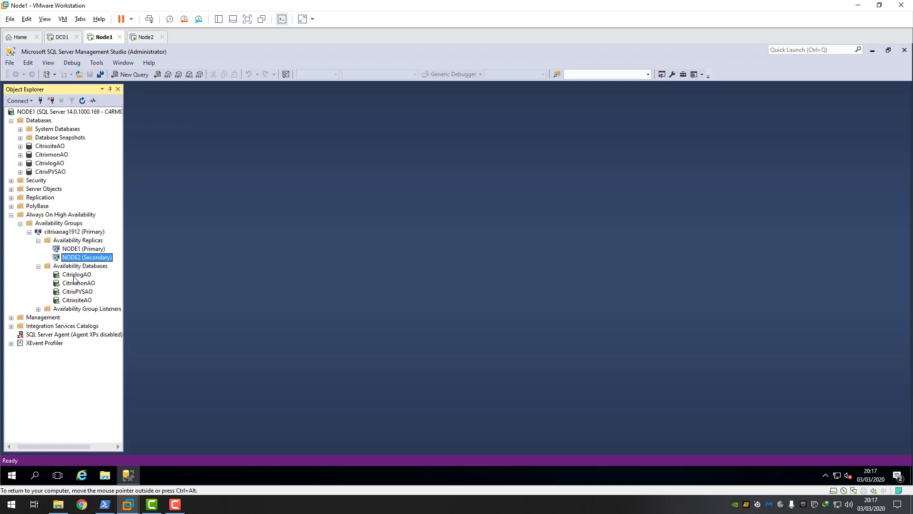
pyautogui.click(78, 300)
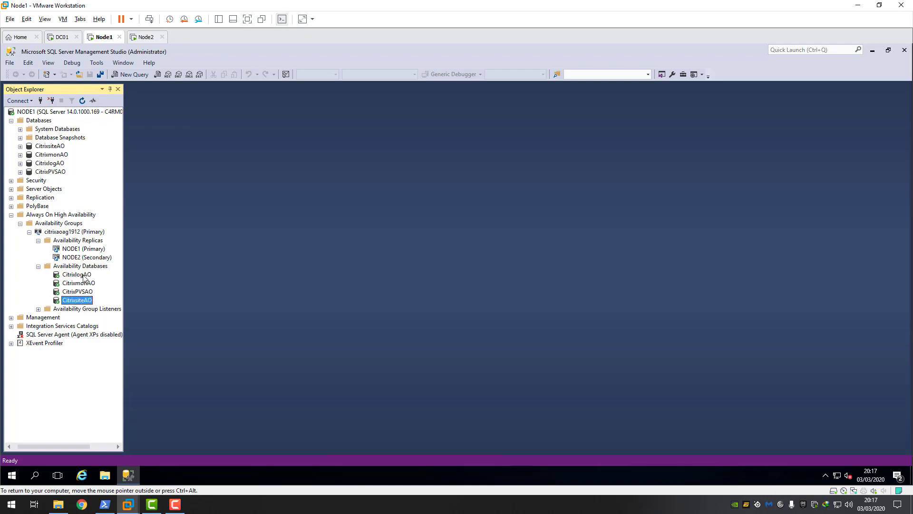
pyautogui.click(38, 309)
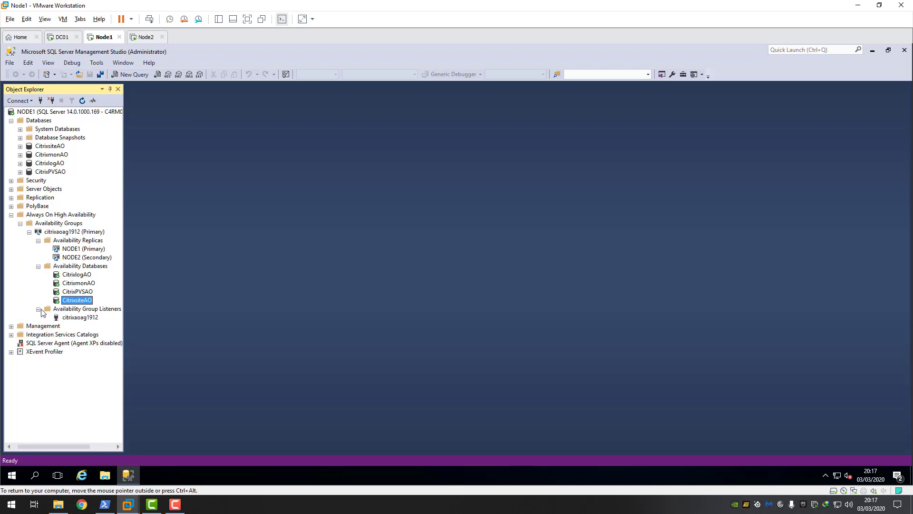
pyautogui.click(75, 318)
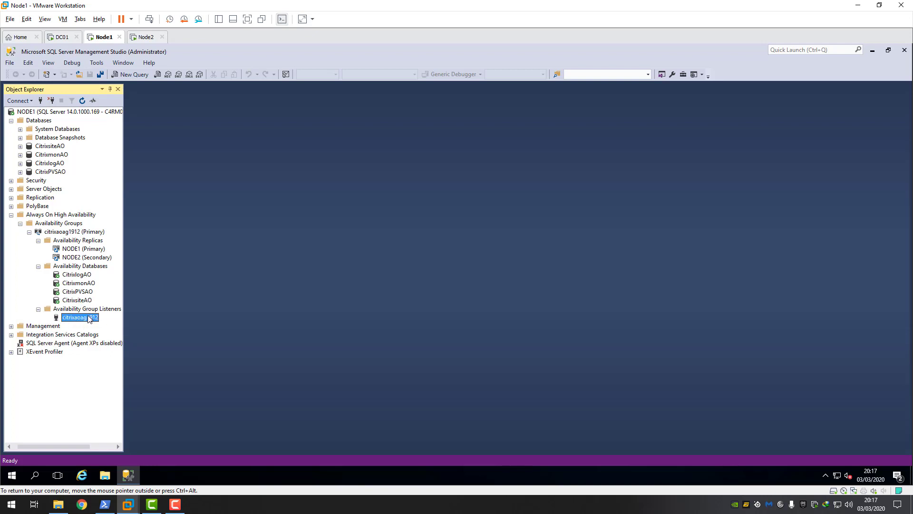
# - On DC01, open Active Directory Users and Computers and locate citrixaoag1912 in the SQL OU
pyautogui.click(59, 37)
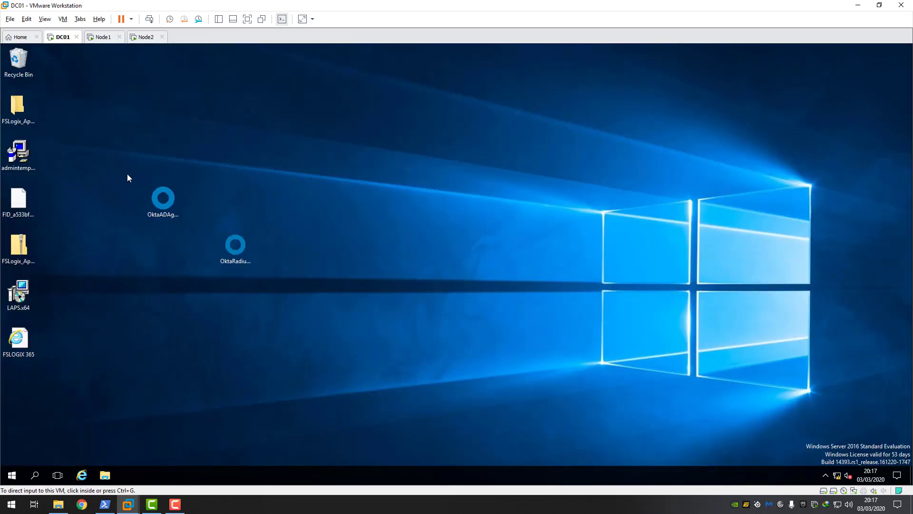
pyautogui.click(12, 474)
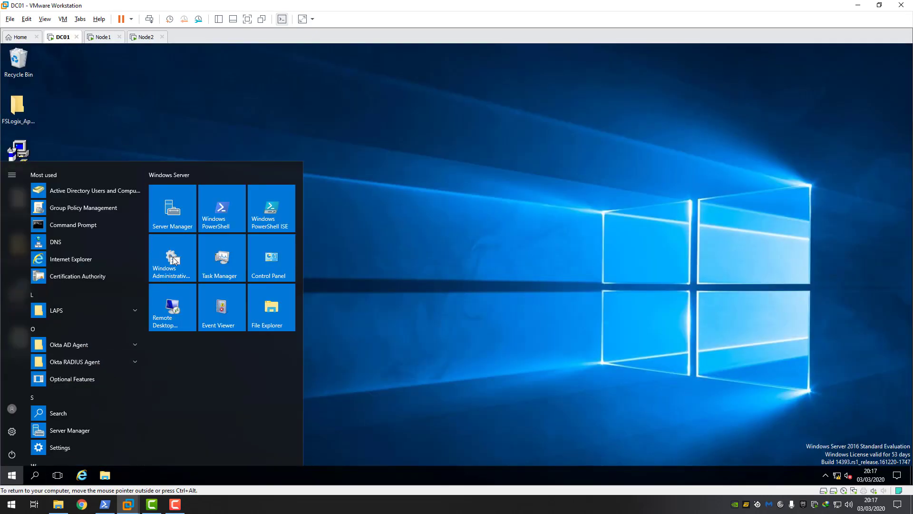
pyautogui.click(176, 256)
pyautogui.click(273, 220)
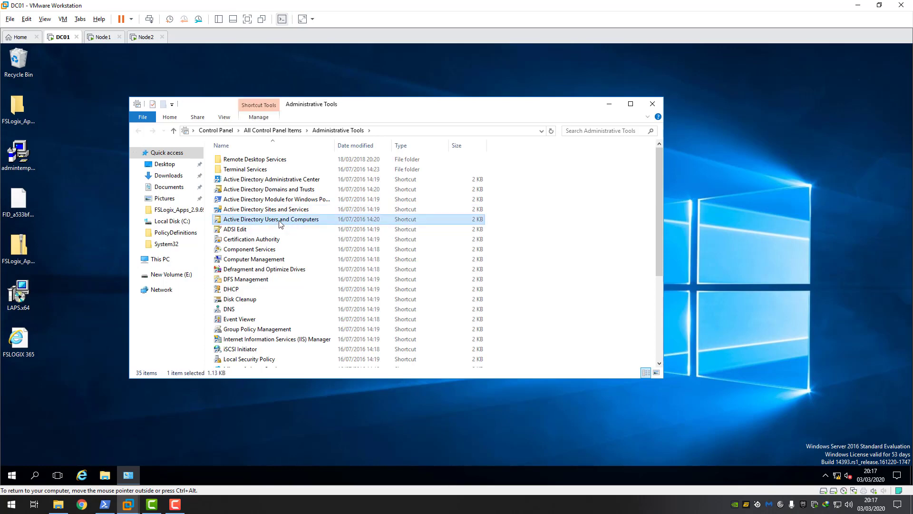
pyautogui.doubleClick(280, 220)
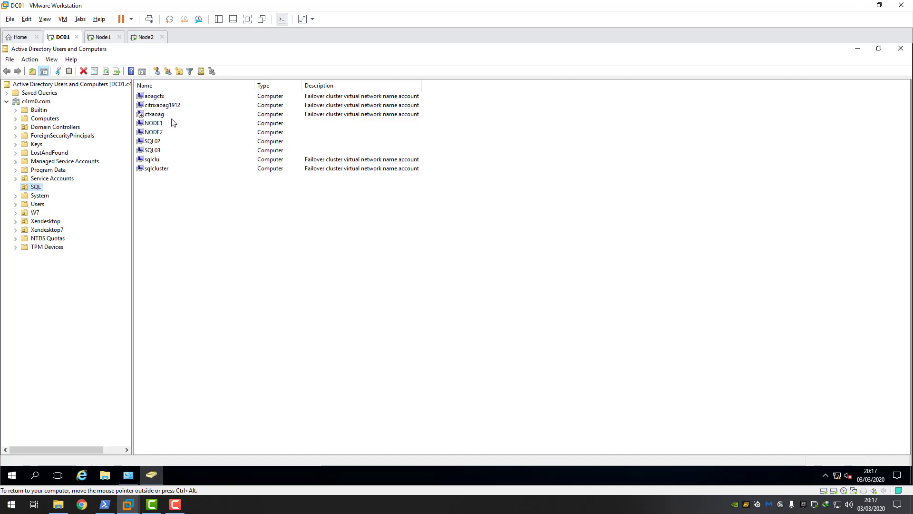
pyautogui.click(163, 107)
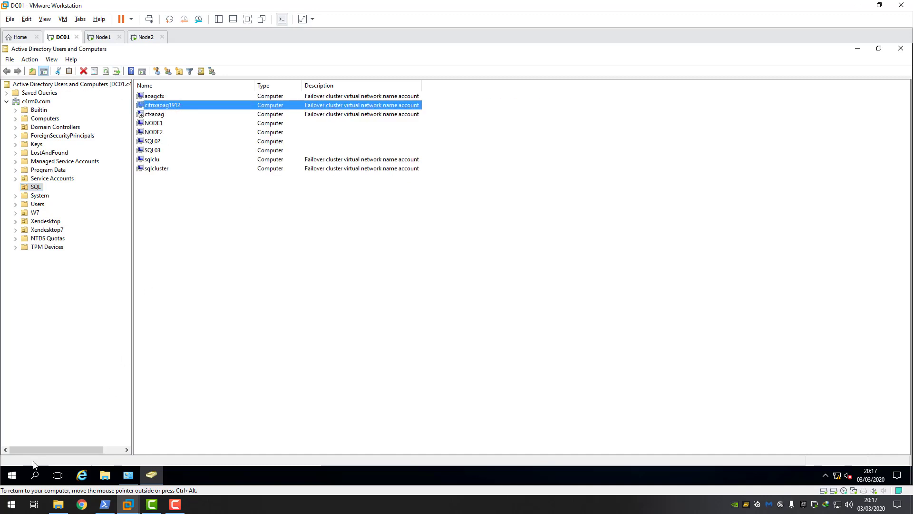
pyautogui.click(12, 477)
pyautogui.click(179, 265)
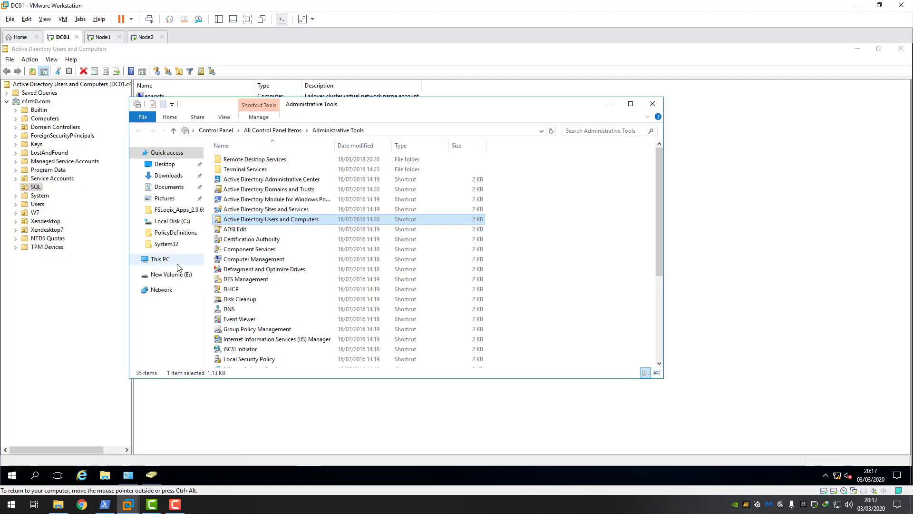
# - In DNS Manager on DC01, find the c4rm0.com host record citrixaoag1912 at 192.168.3.134
pyautogui.click(232, 310)
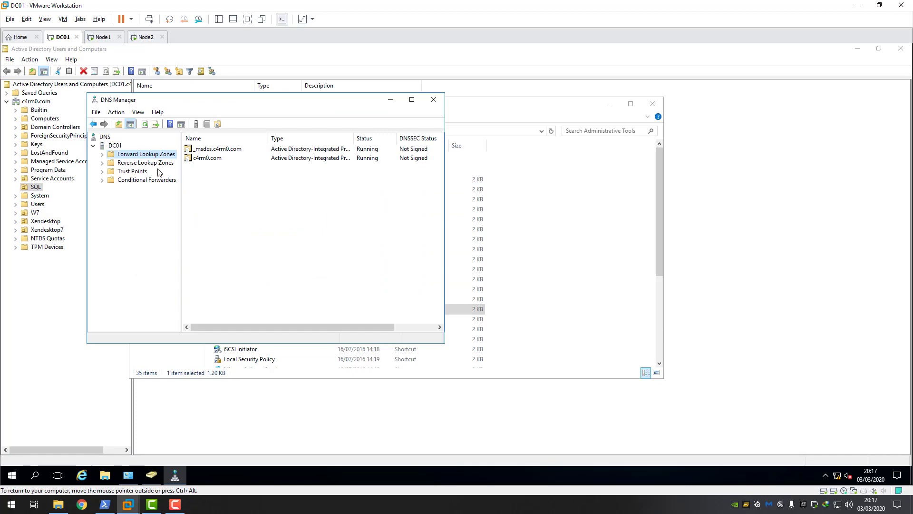
pyautogui.click(102, 154)
pyautogui.click(150, 170)
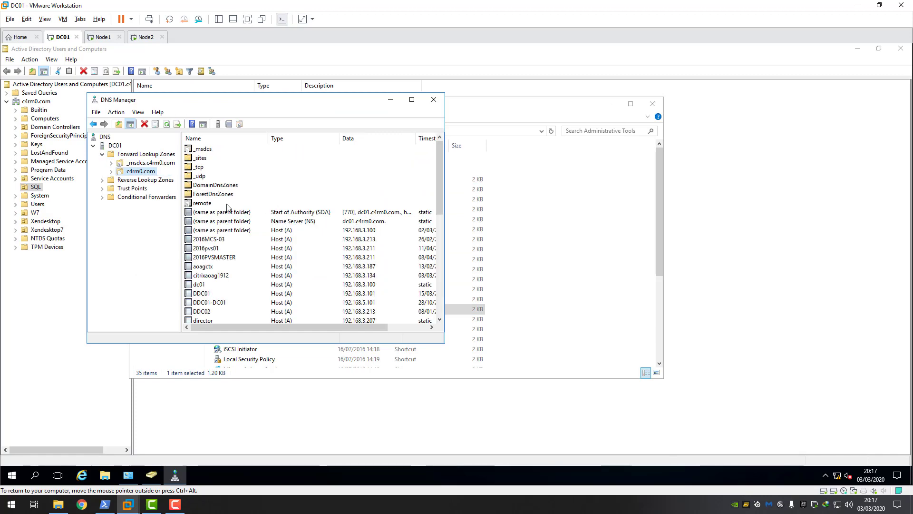
pyautogui.click(412, 101)
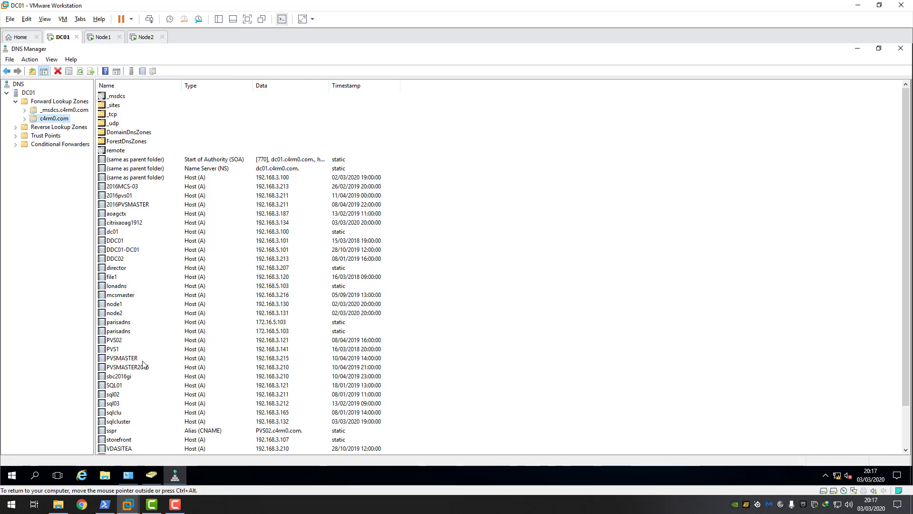
pyautogui.click(127, 332)
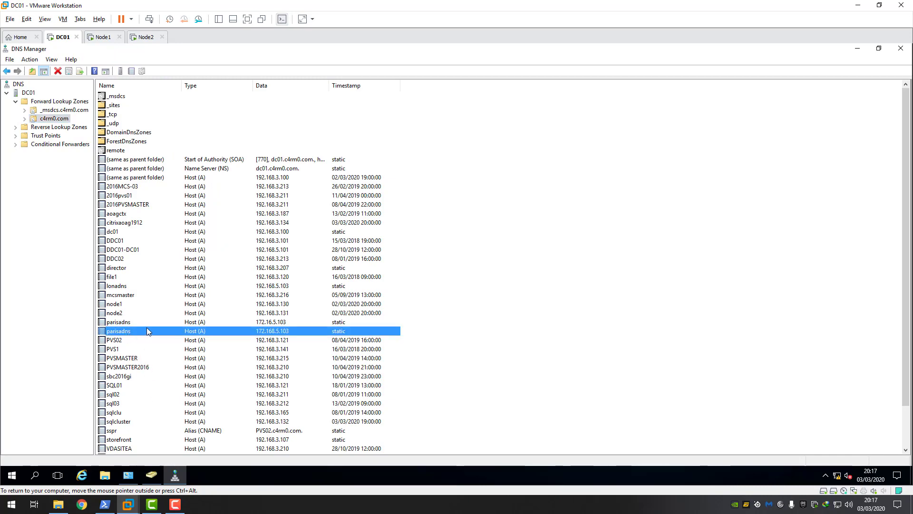
pyautogui.scroll(-2, 147, 332)
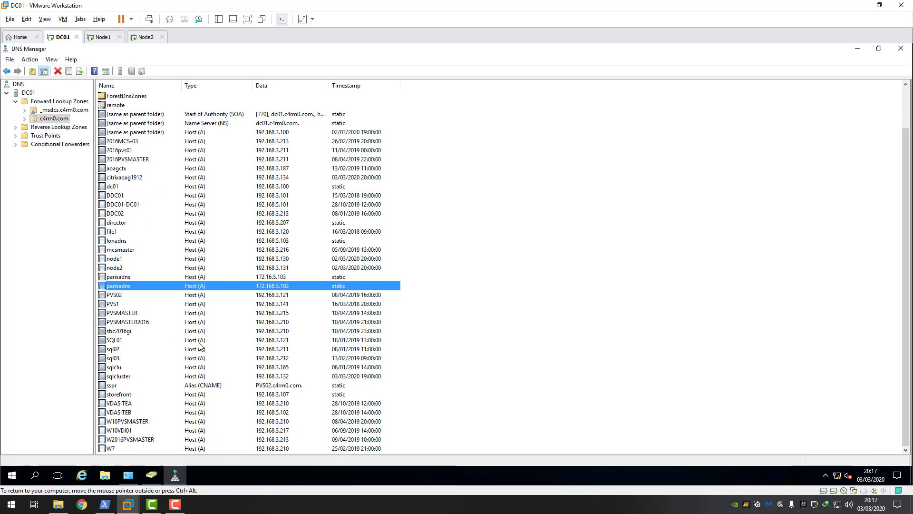
pyautogui.click(136, 180)
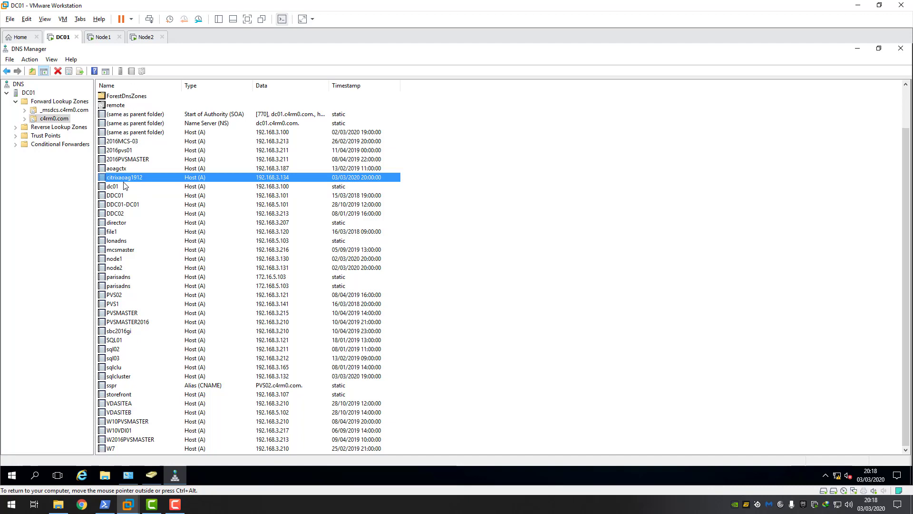
# - On the Node1 virtual machine, launch Failover Cluster Manager from Administrative Tools
pyautogui.click(101, 39)
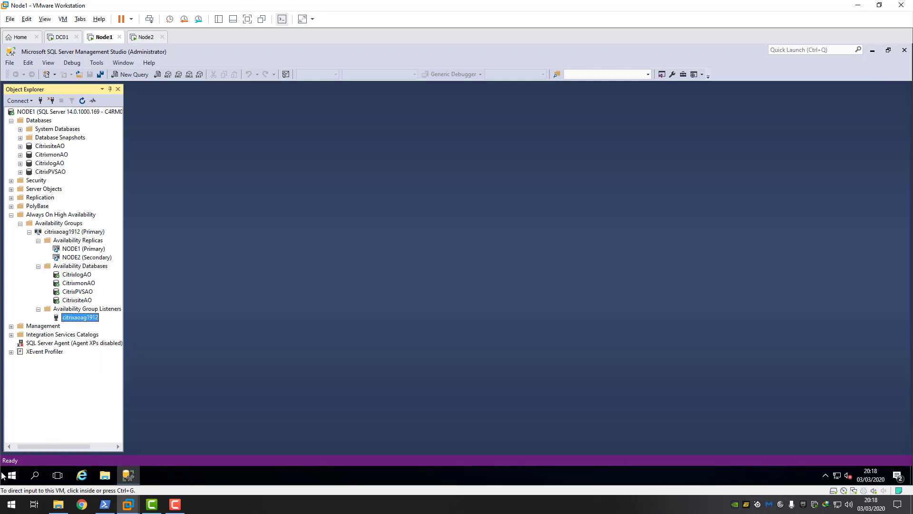
pyautogui.click(10, 475)
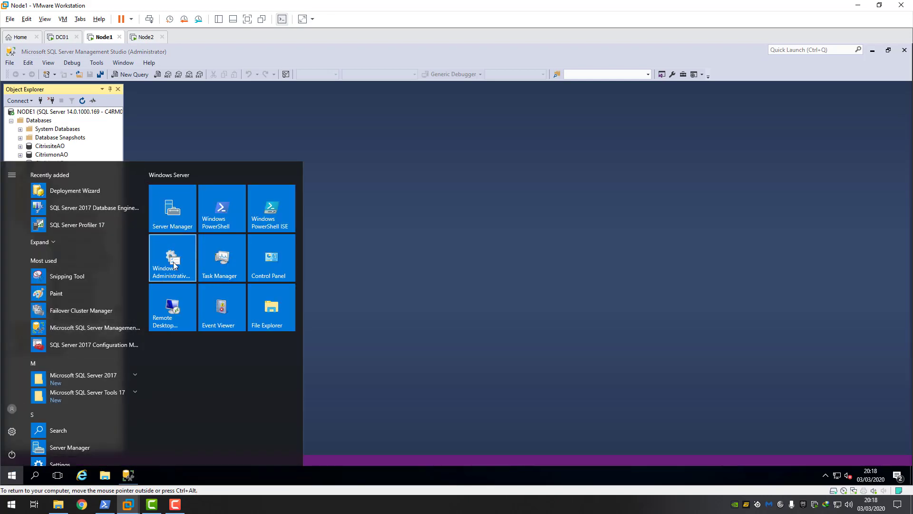
pyautogui.click(174, 266)
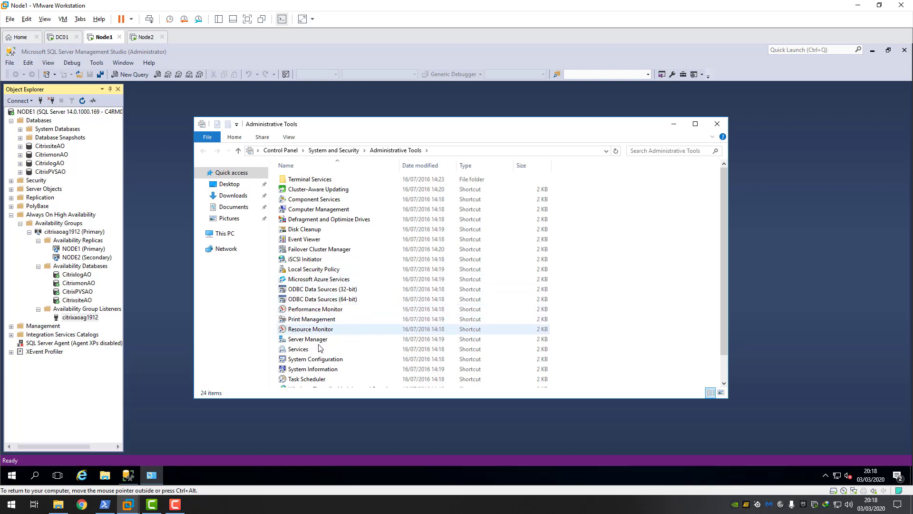
pyautogui.click(319, 249)
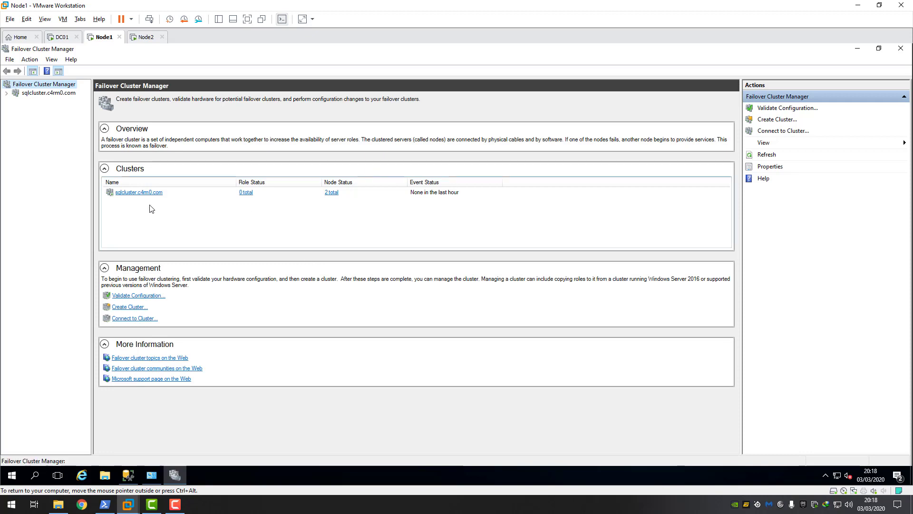
# - Check that sqlcluster's citrixaoag1912 role has its name and 192.168.3.134 IP resources online, then return to SSMS
pyautogui.click(32, 94)
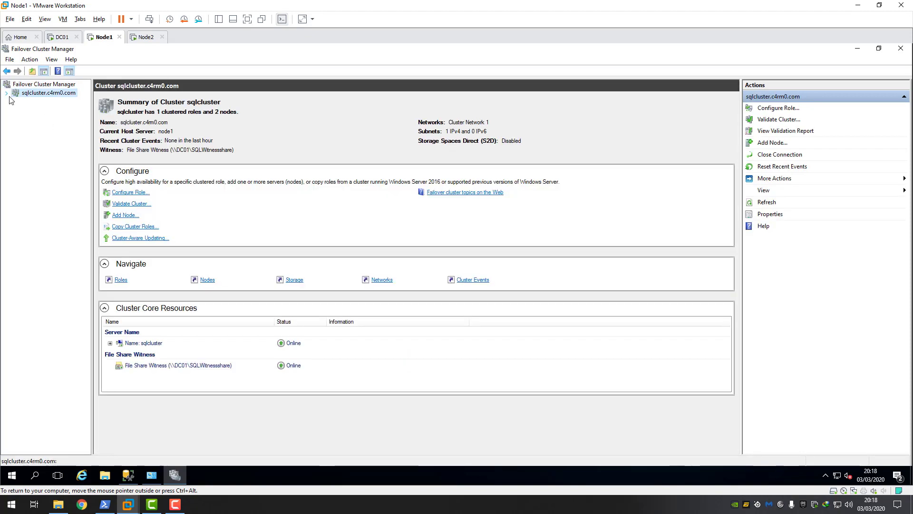
pyautogui.click(7, 93)
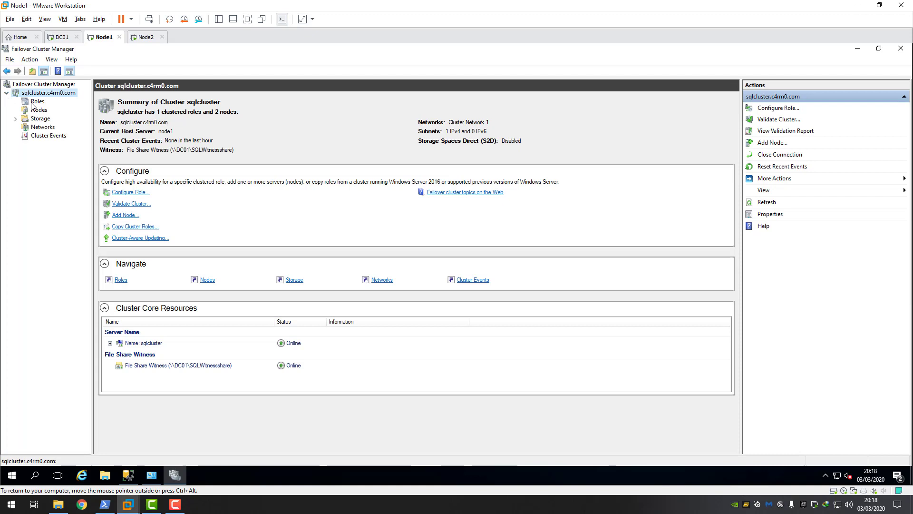
pyautogui.click(34, 102)
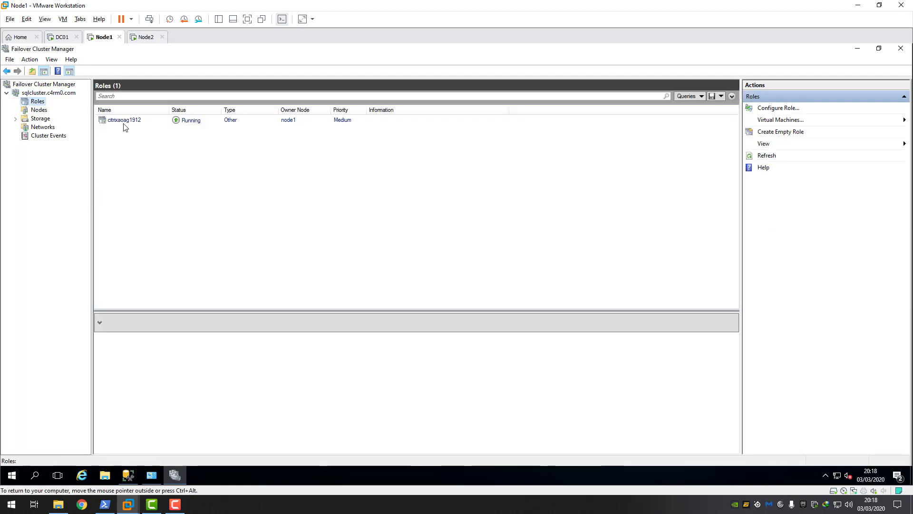
pyautogui.click(127, 124)
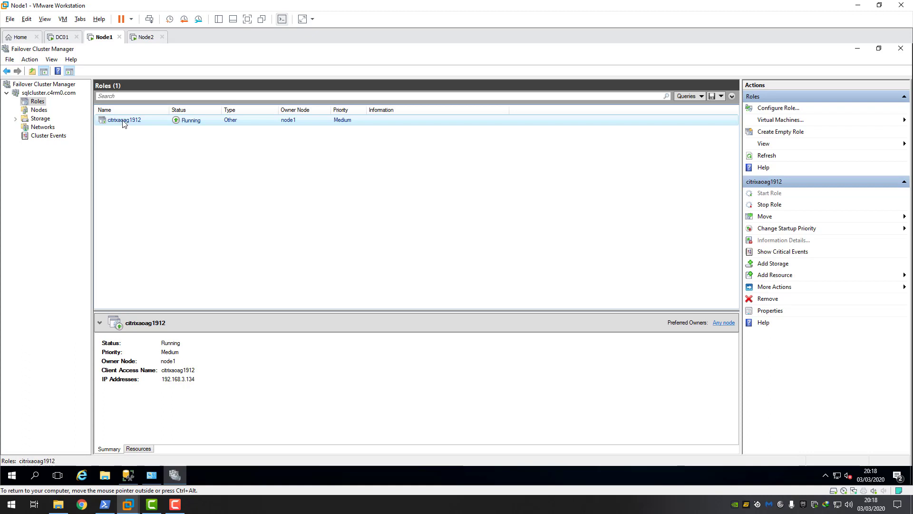
pyautogui.click(140, 449)
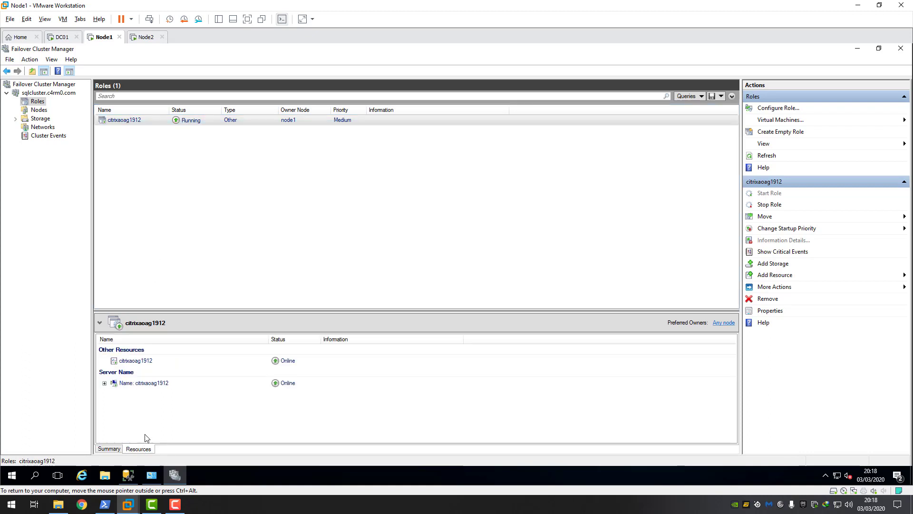
pyautogui.click(104, 383)
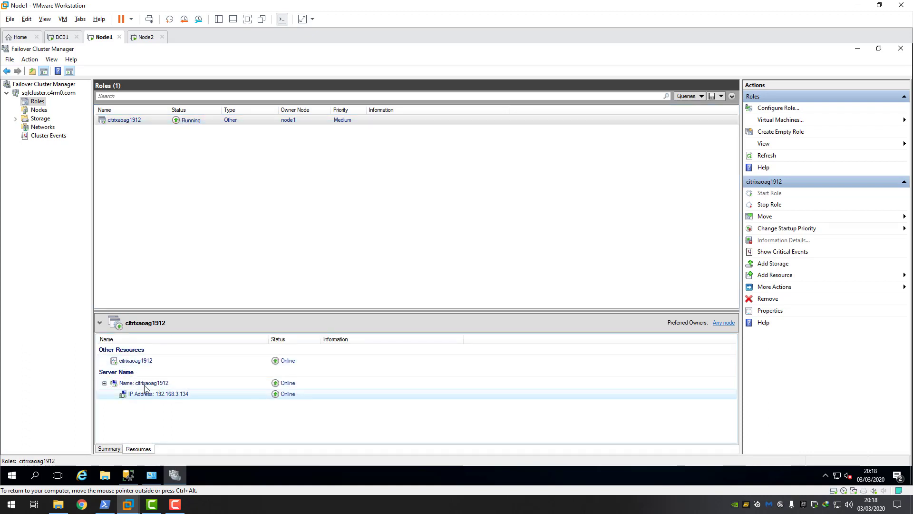
pyautogui.click(148, 396)
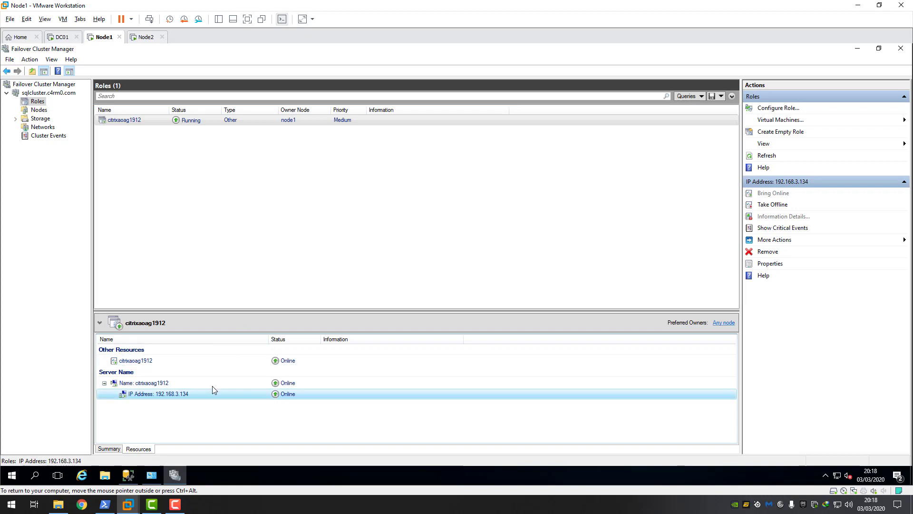
pyautogui.click(137, 474)
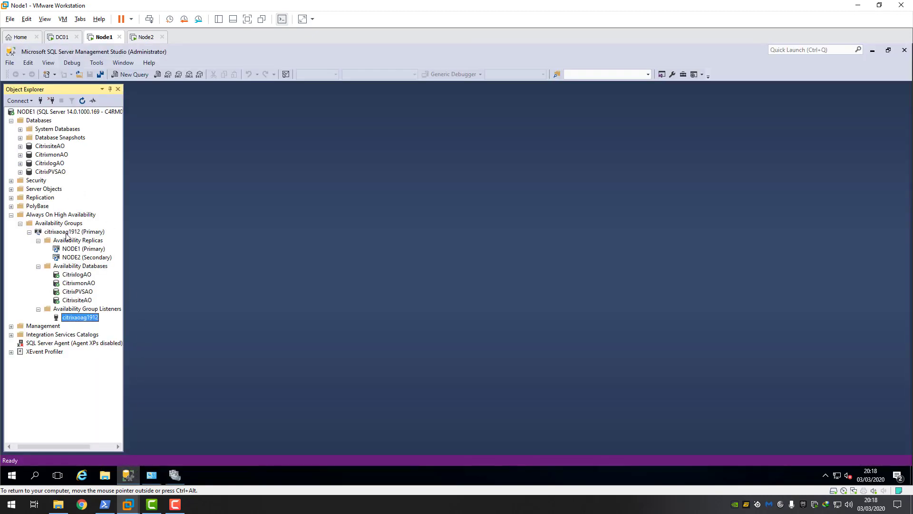
# - Open the Always On dashboard for citrixaoag1912 and widen the Role column to confirm both replicas are Synchronized
pyautogui.click(46, 216)
pyautogui.rightClick(46, 216)
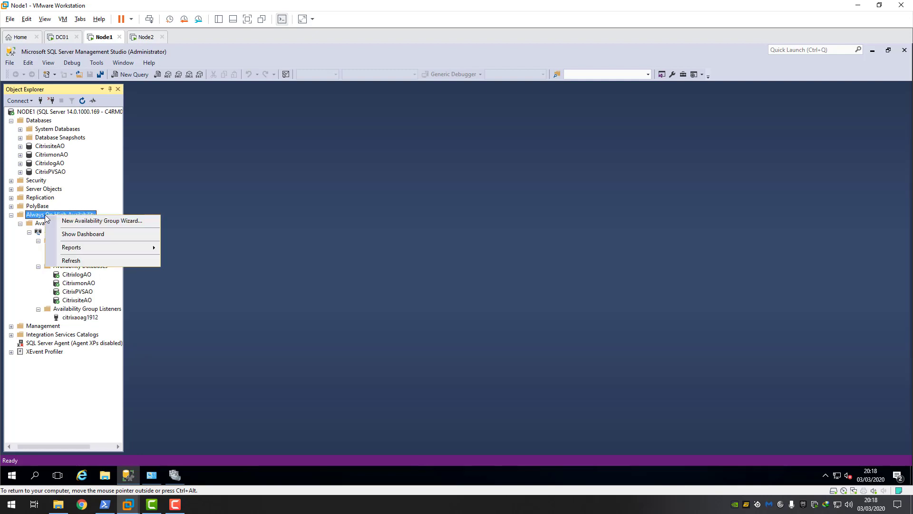
pyautogui.click(76, 234)
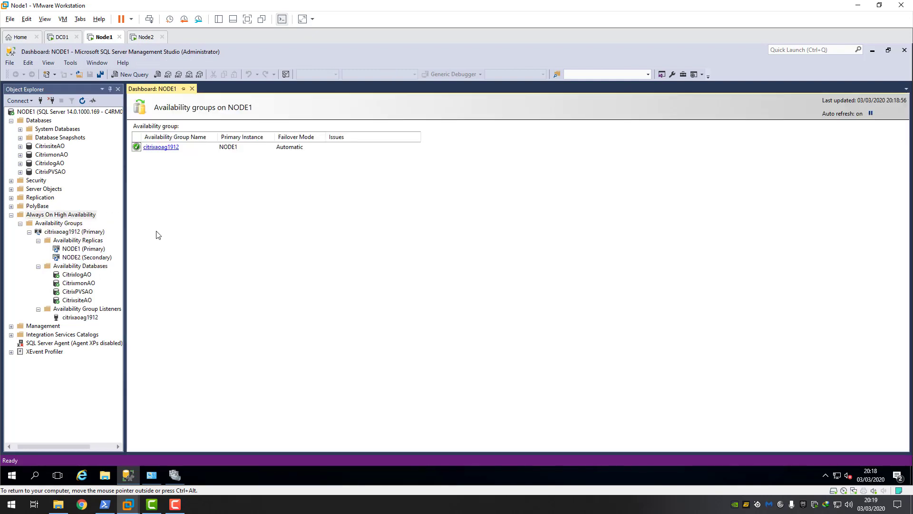
pyautogui.click(165, 148)
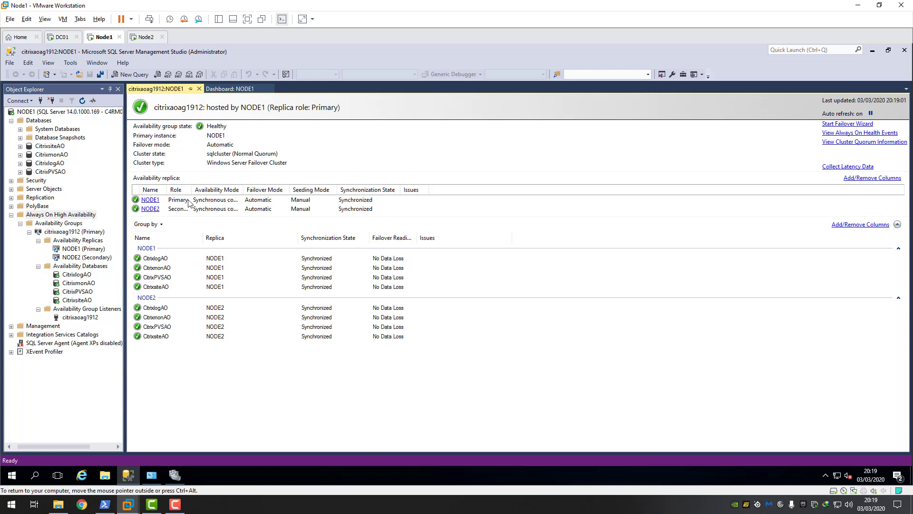
pyautogui.moveTo(194, 190); pyautogui.dragTo(195, 189)
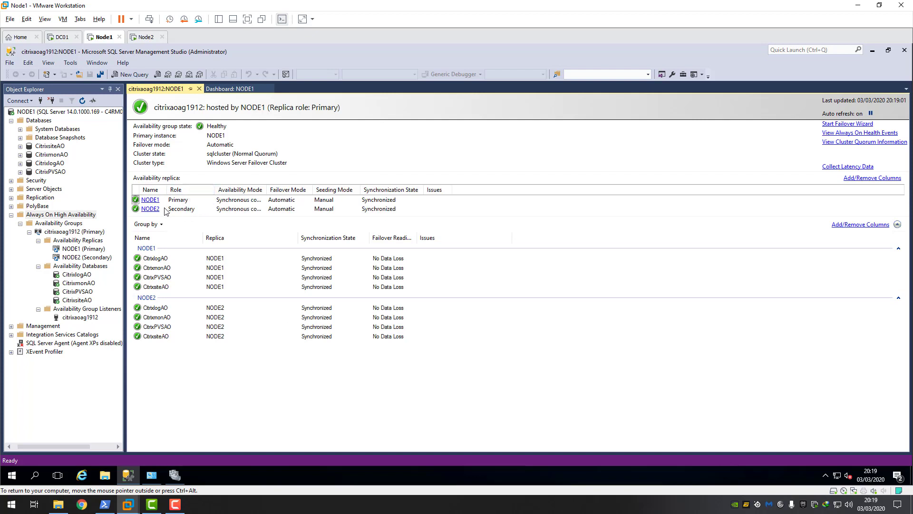